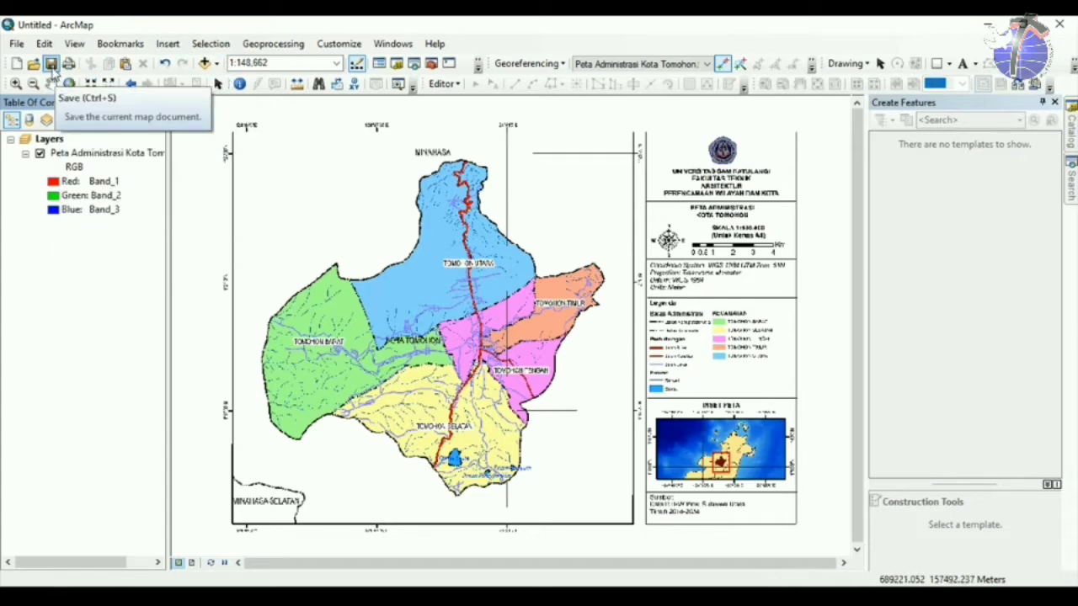
Start saving the map document and browse to D:\PELATIHAN GIS\RESPONSI UPK\PROJECT as the destination folder.
{"action": "left_click", "coordinate": [50, 66]}
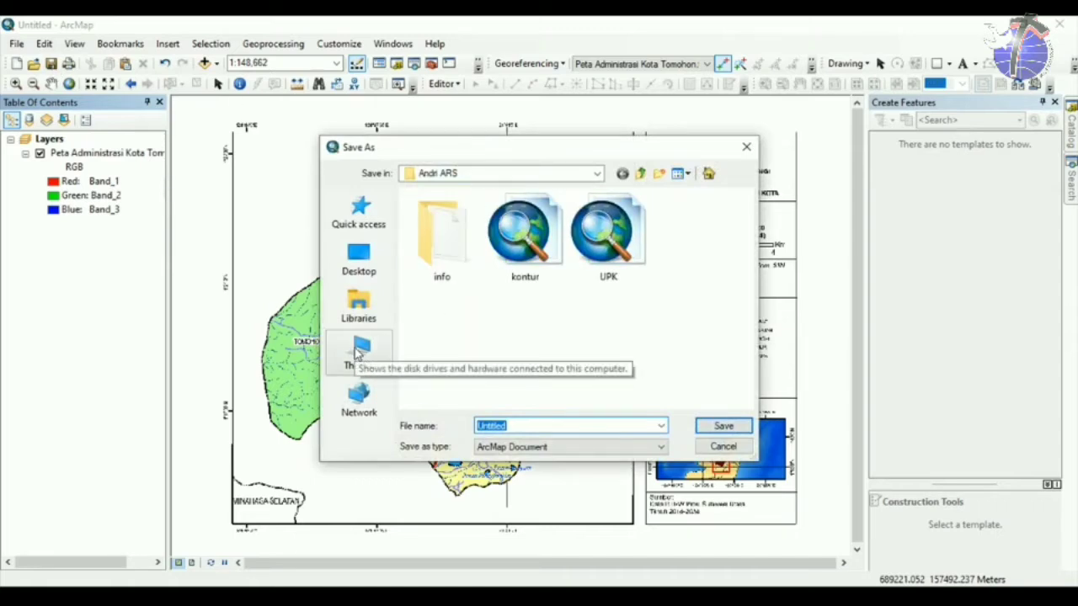
{"action": "left_click", "coordinate": [357, 352]}
{"action": "left_click_drag", "start_coordinate": [747, 276], "coordinate": [746, 375]}
{"action": "double_click", "coordinate": [505, 347]}
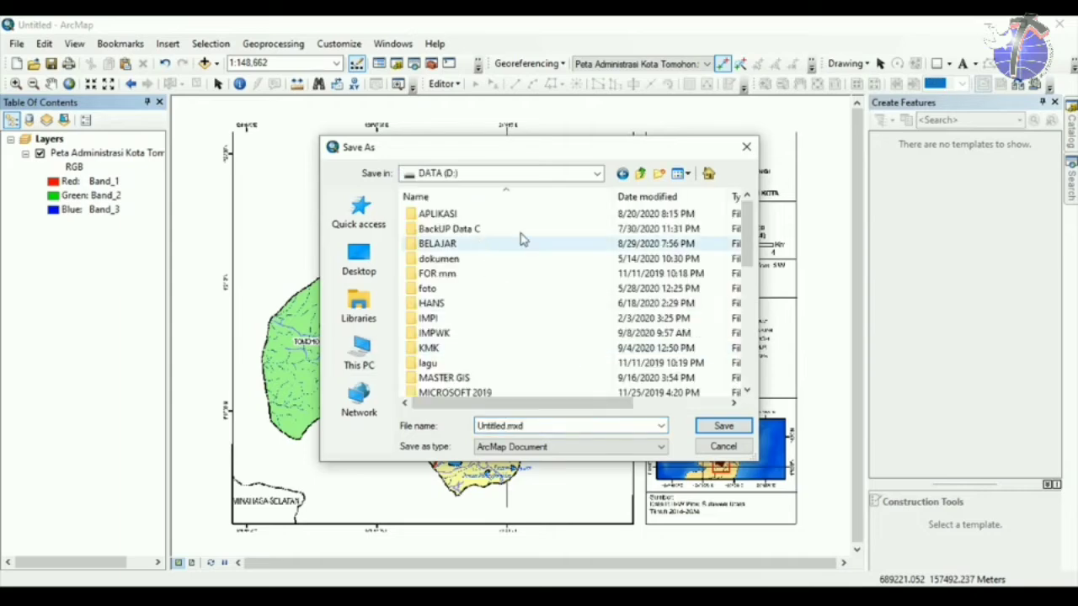
{"action": "left_click_drag", "start_coordinate": [746, 242], "coordinate": [745, 337]}
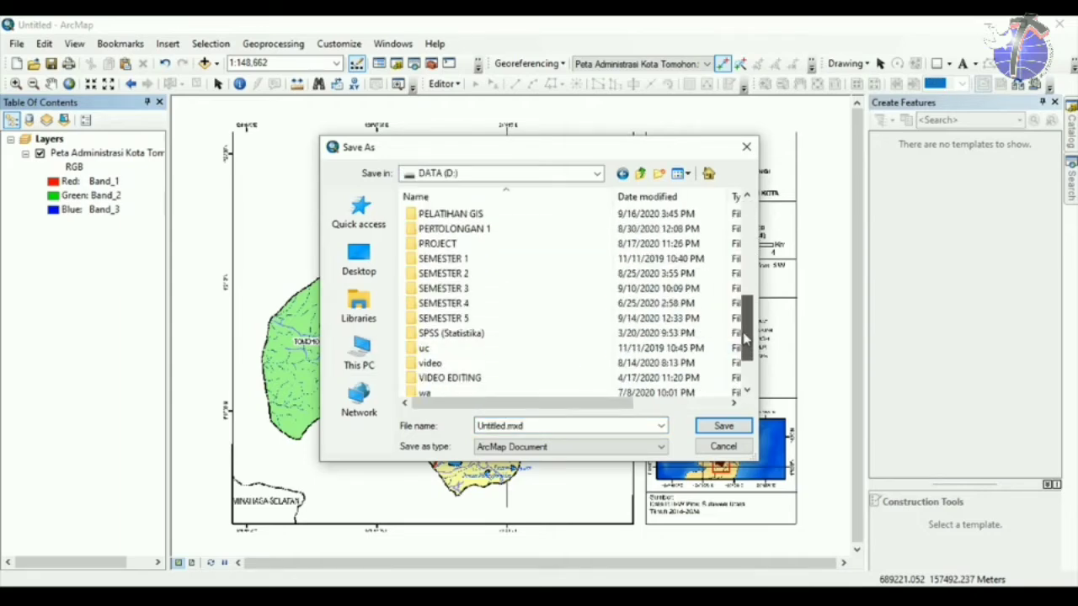
{"action": "double_click", "coordinate": [512, 215]}
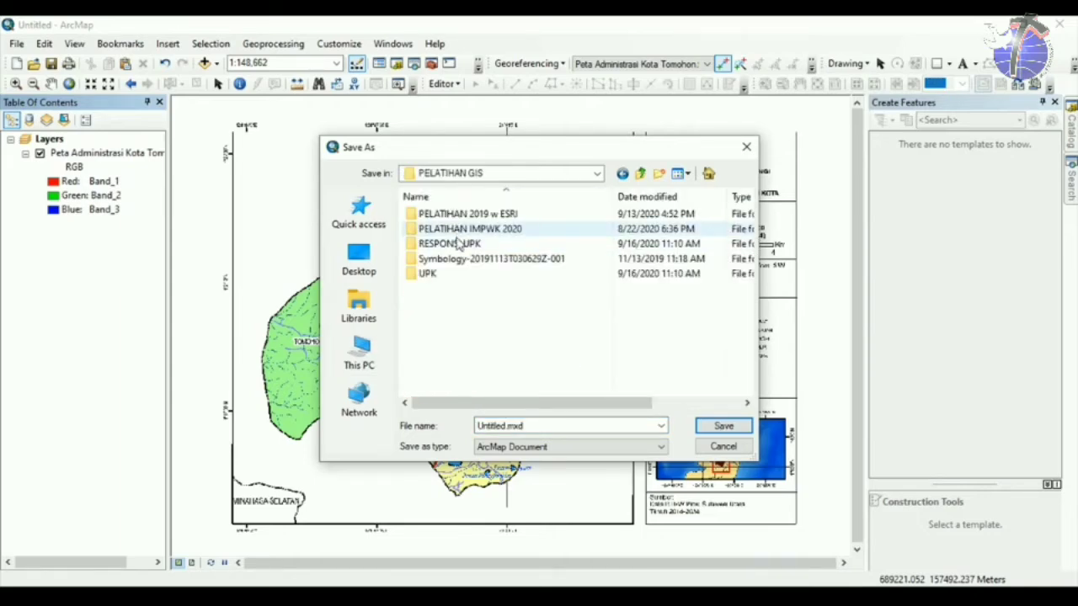
{"action": "double_click", "coordinate": [458, 243]}
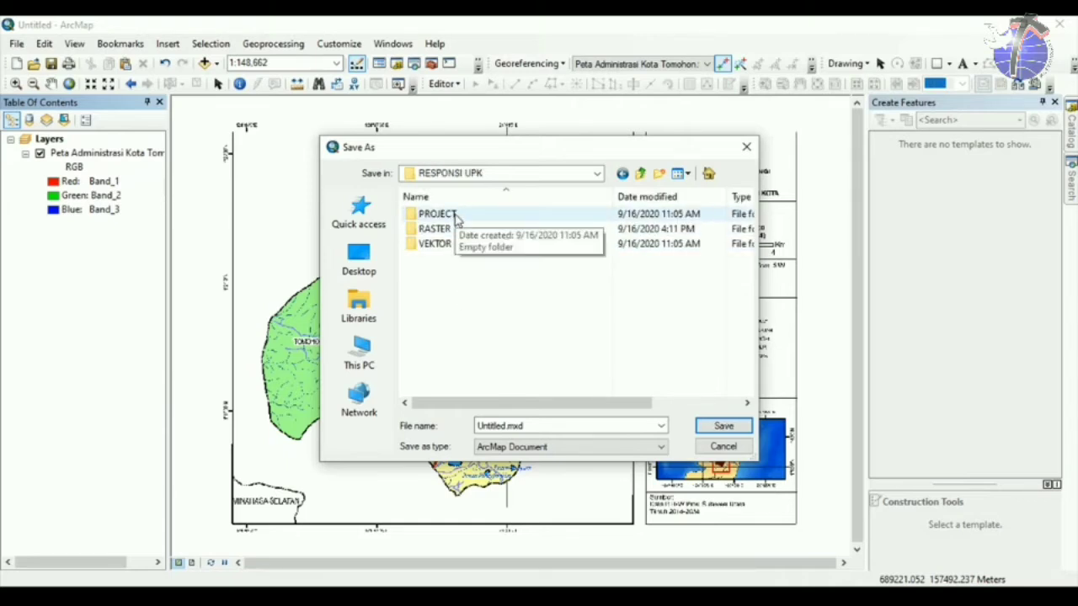
{"action": "double_click", "coordinate": [456, 215]}
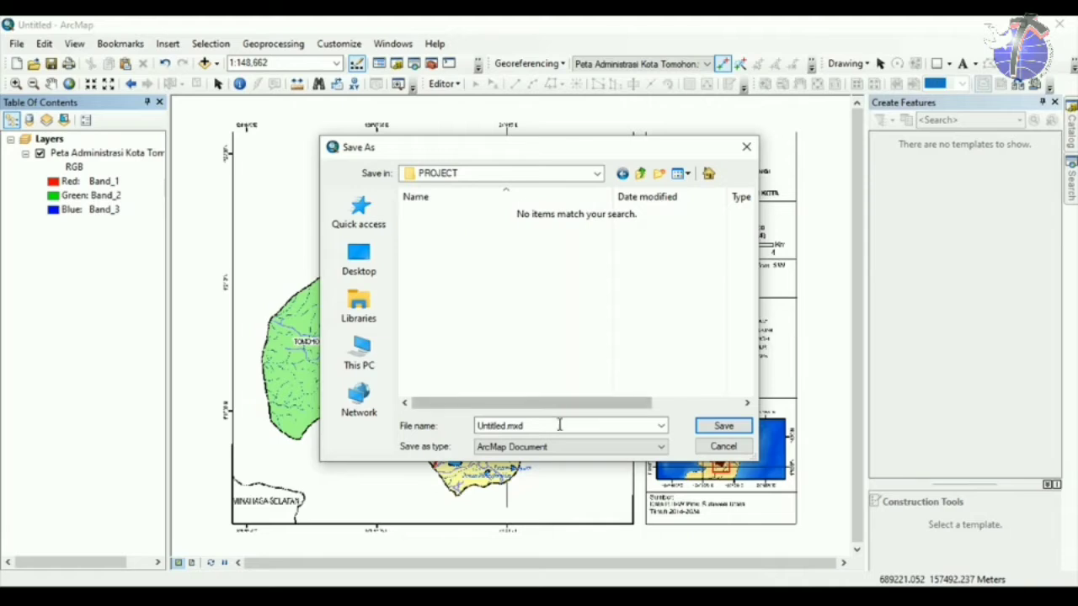
Name the map document Responsi UPK and save it in the PROJECT folder.
{"action": "left_click", "coordinate": [520, 425]}
{"action": "left_click", "coordinate": [532, 425]}
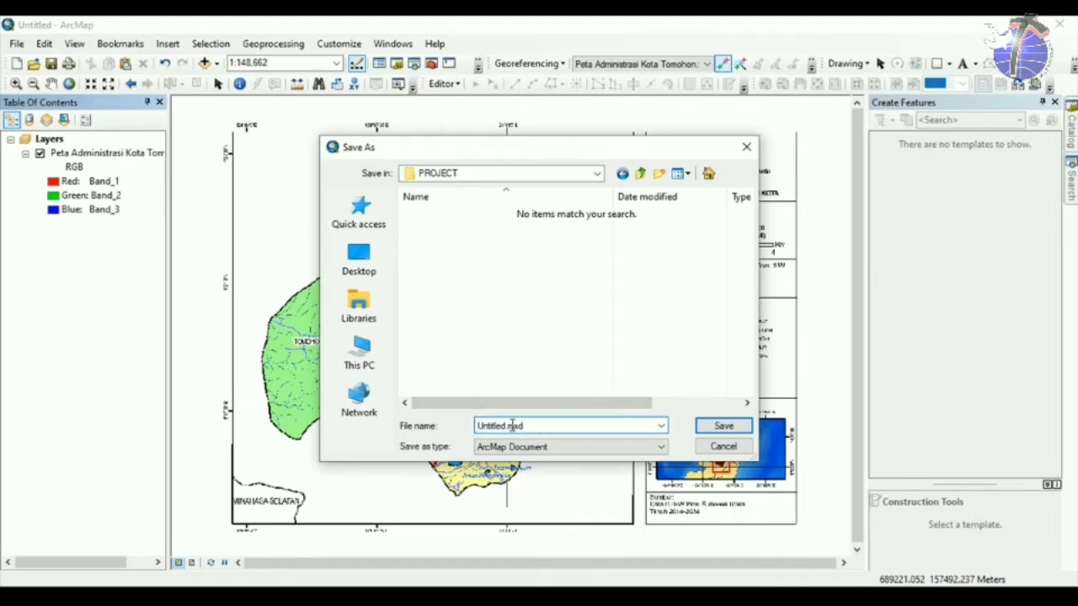
{"action": "left_click_drag", "start_coordinate": [539, 426], "coordinate": [442, 419]}
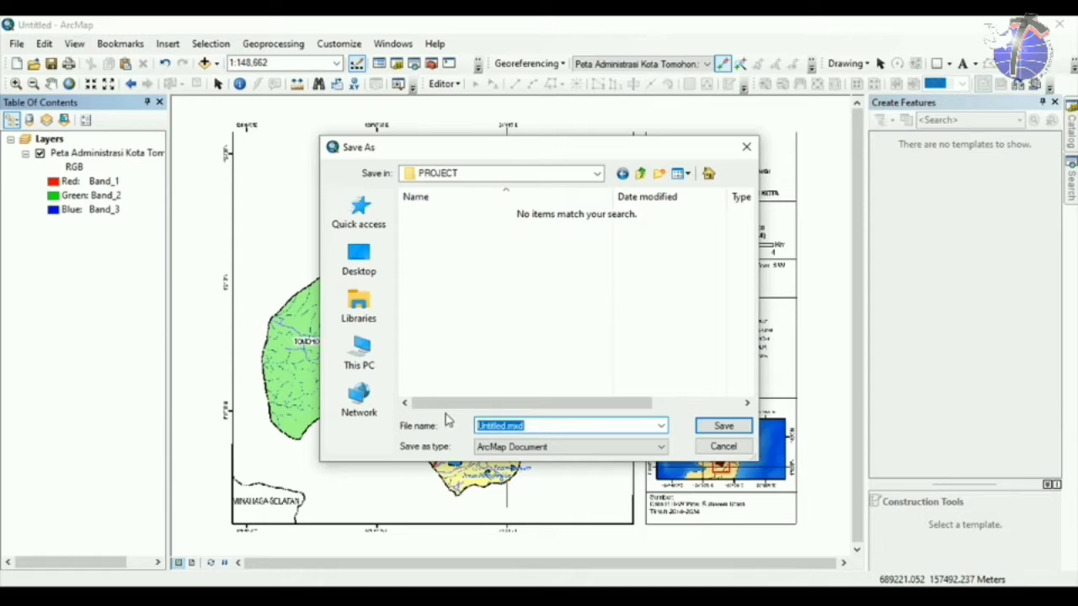
{"action": "type", "text": "Responsi UPK"}
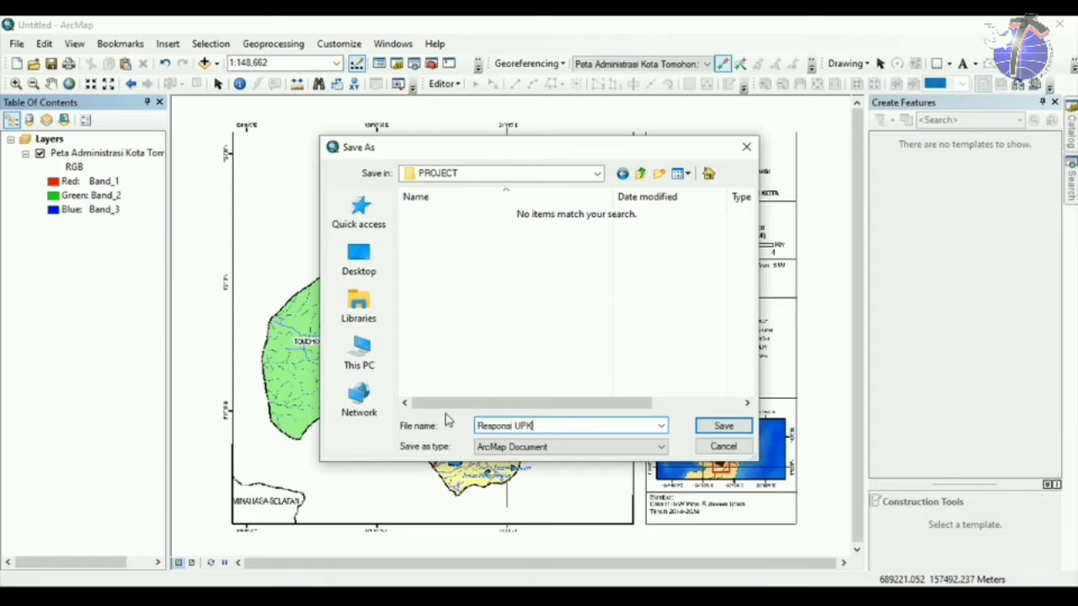
{"action": "left_click", "coordinate": [721, 427]}
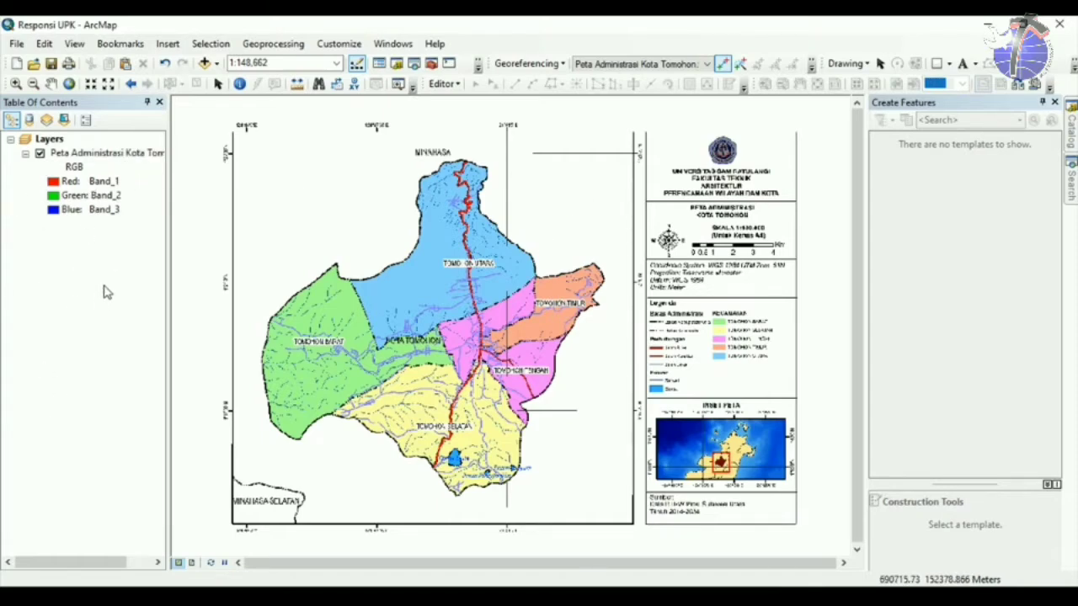
Look over the Catalog, Search and ArcToolbox windows one after another, and close ArcToolbox.
{"action": "left_click", "coordinate": [402, 67]}
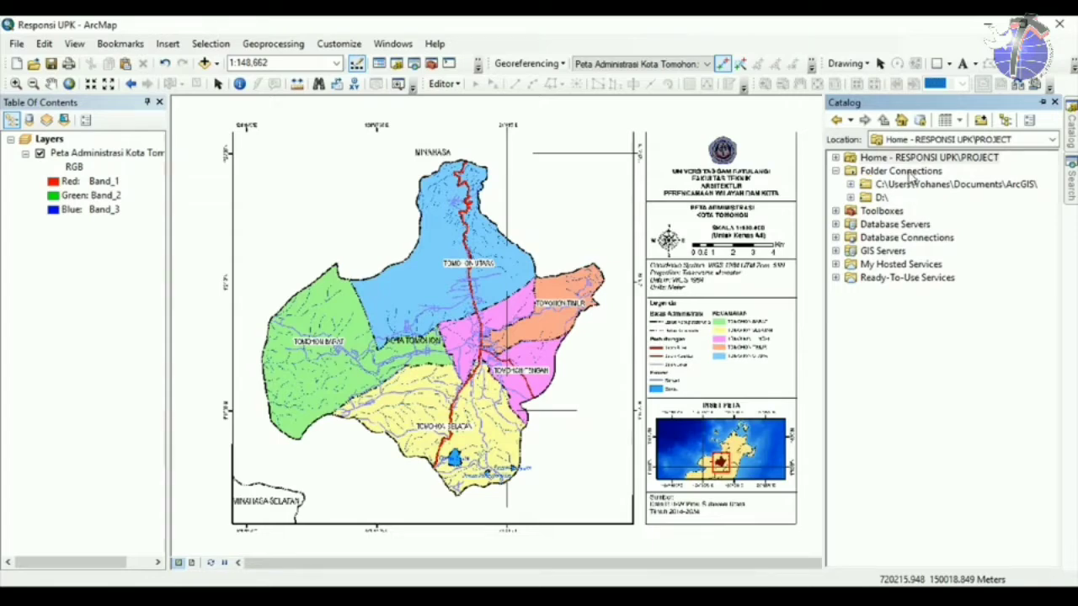
{"action": "left_click", "coordinate": [415, 65]}
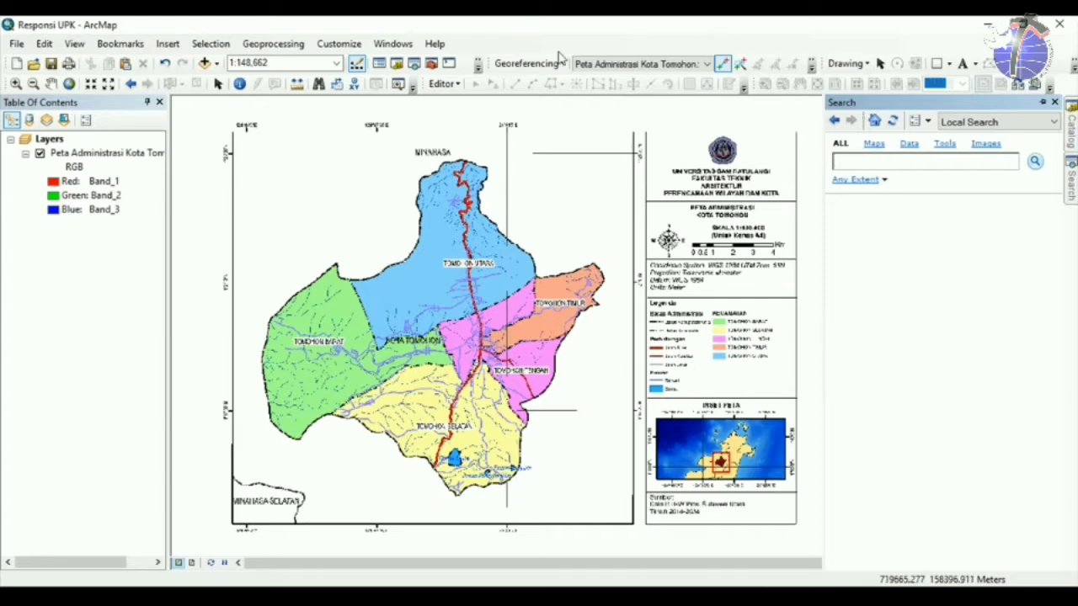
{"action": "left_click", "coordinate": [429, 65]}
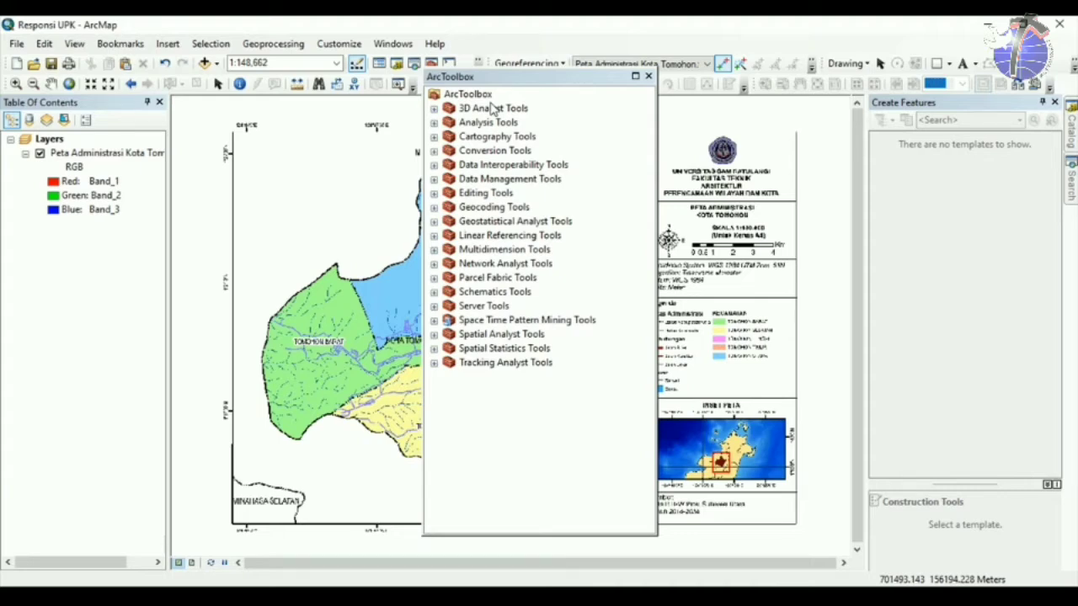
{"action": "left_click", "coordinate": [648, 76]}
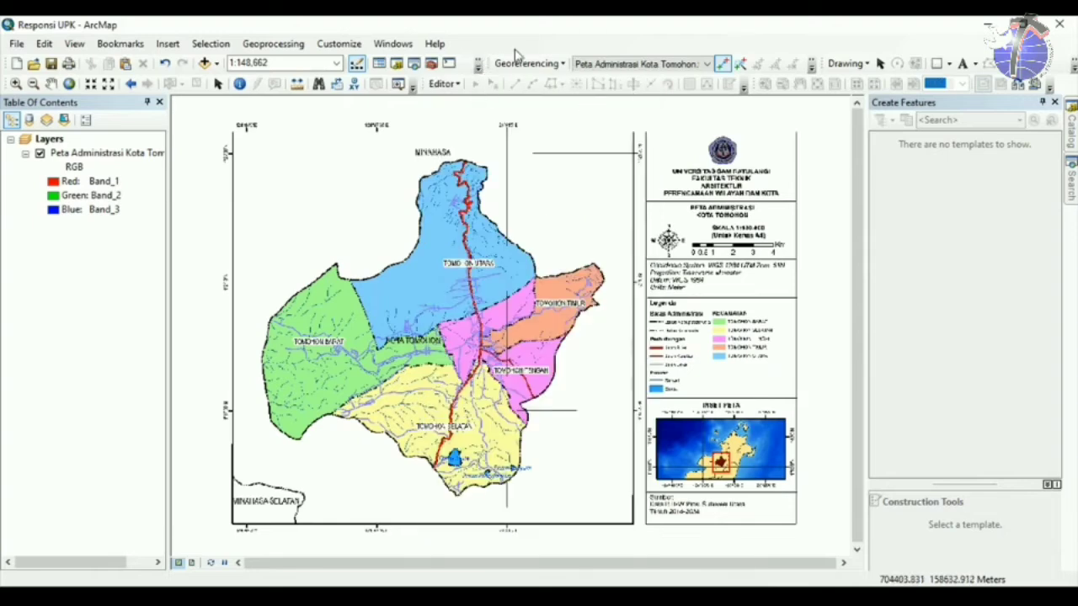
{"action": "left_click", "coordinate": [723, 64]}
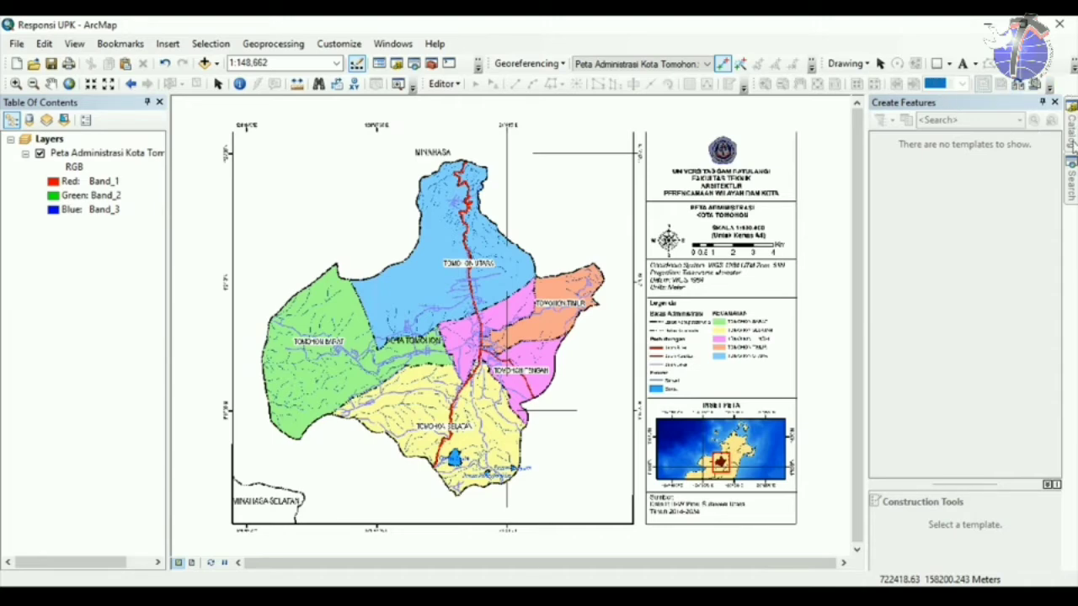
Browse the catalog's D:\ connection to PELATIHAN GIS\RESPONSI UPK and select the VEKTOR folder.
{"action": "left_click", "coordinate": [1070, 120]}
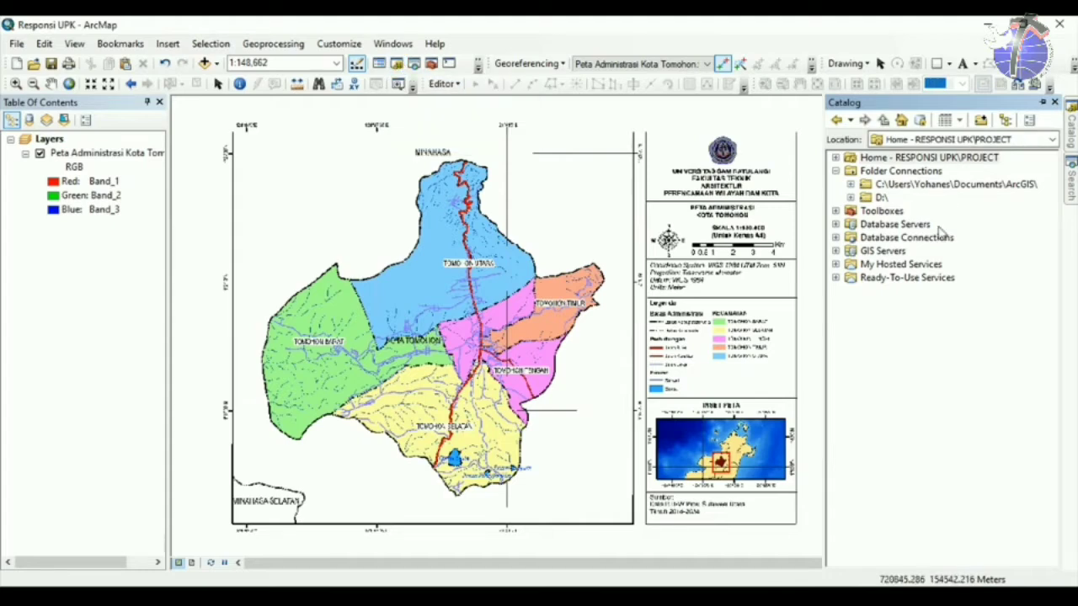
{"action": "double_click", "coordinate": [872, 197]}
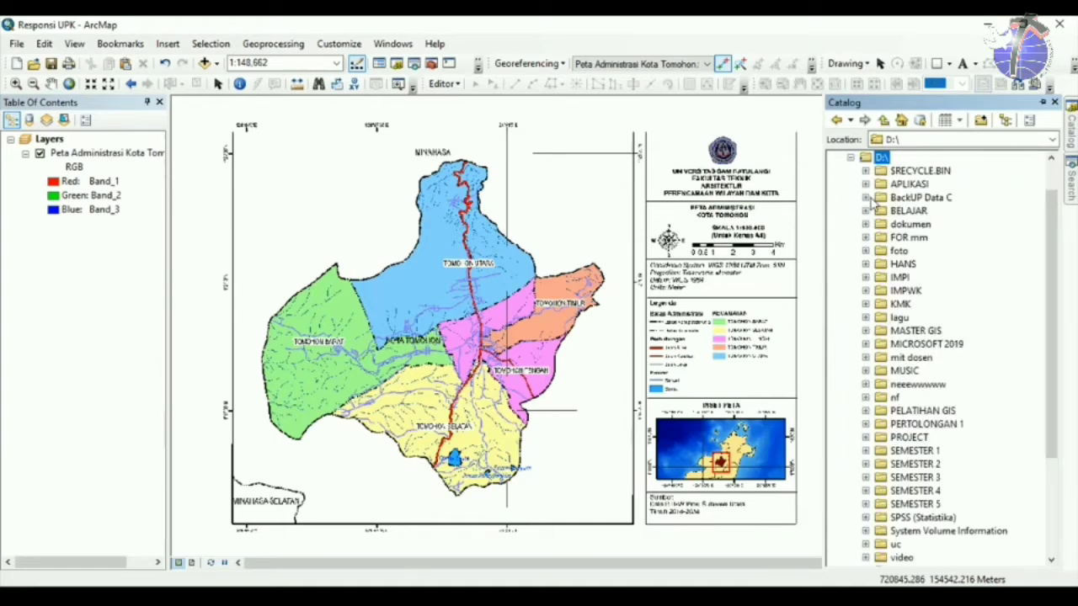
{"action": "left_click_drag", "start_coordinate": [1048, 332], "coordinate": [1044, 386]}
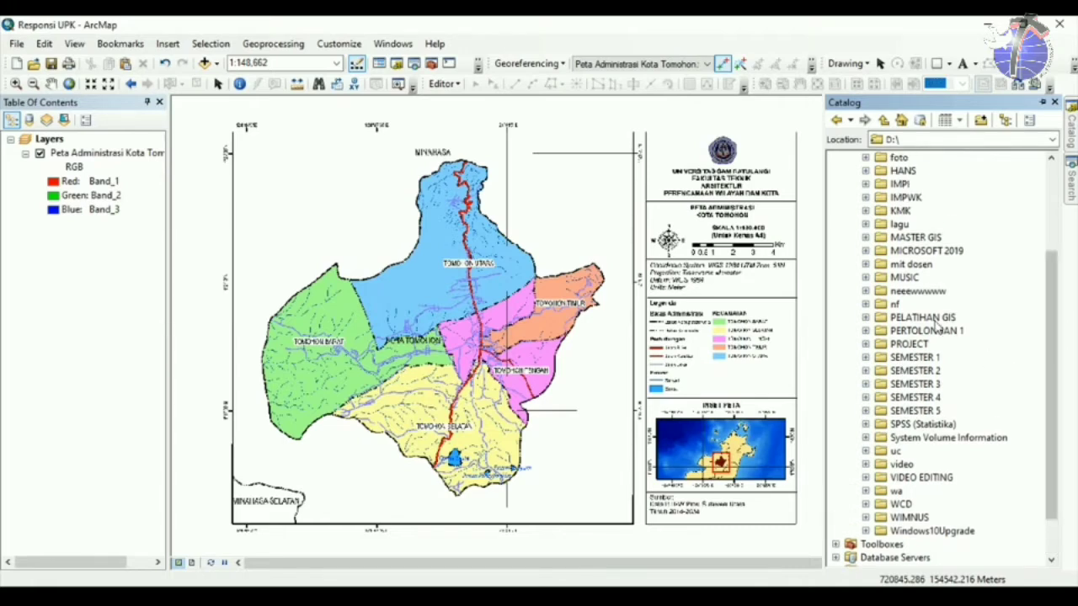
{"action": "double_click", "coordinate": [933, 320]}
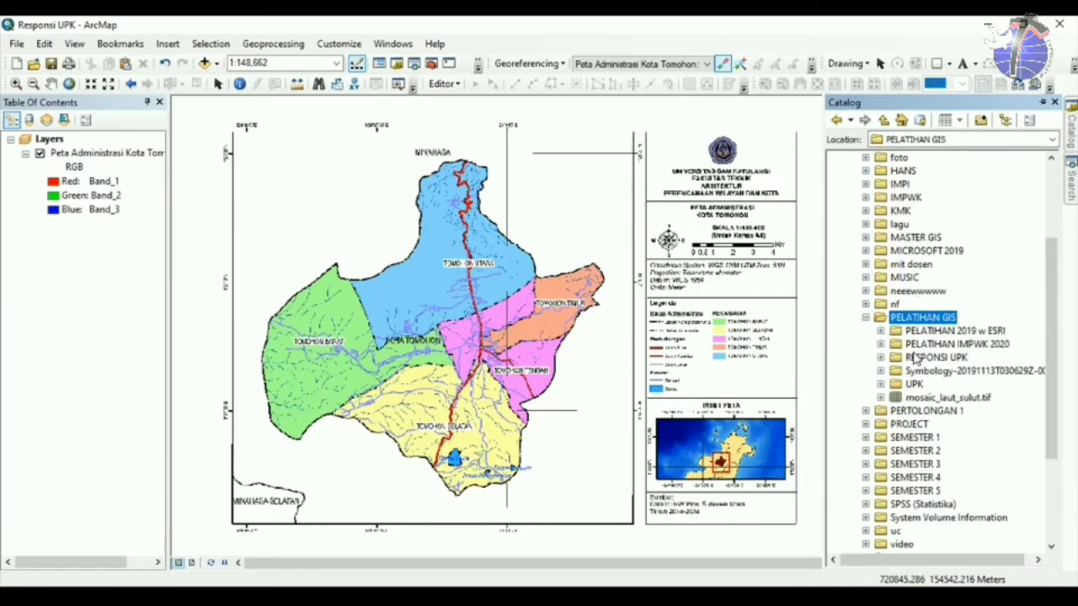
{"action": "double_click", "coordinate": [915, 358]}
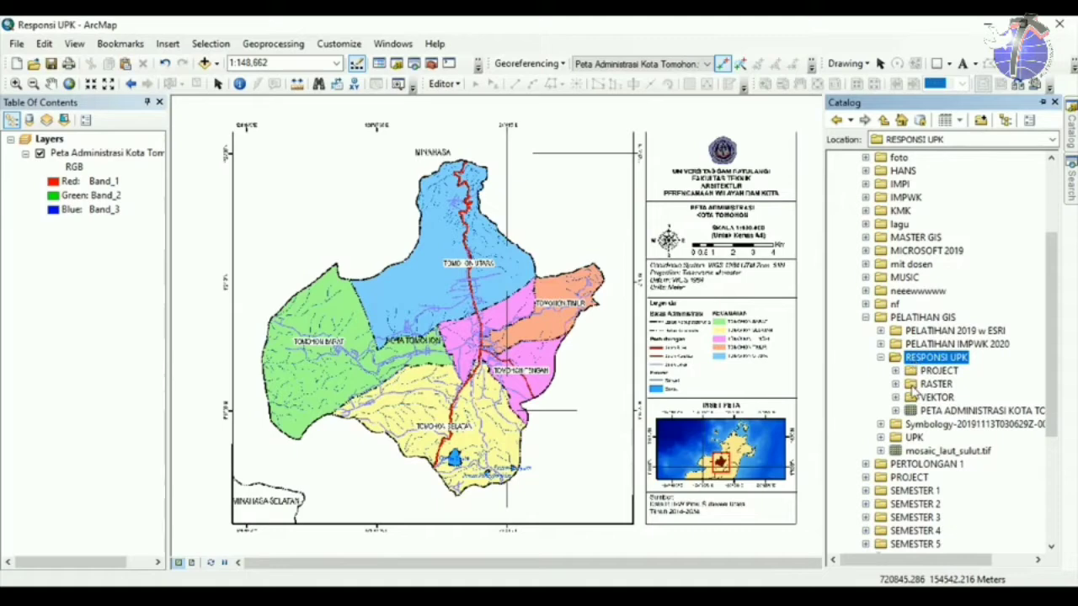
{"action": "left_click", "coordinate": [911, 398]}
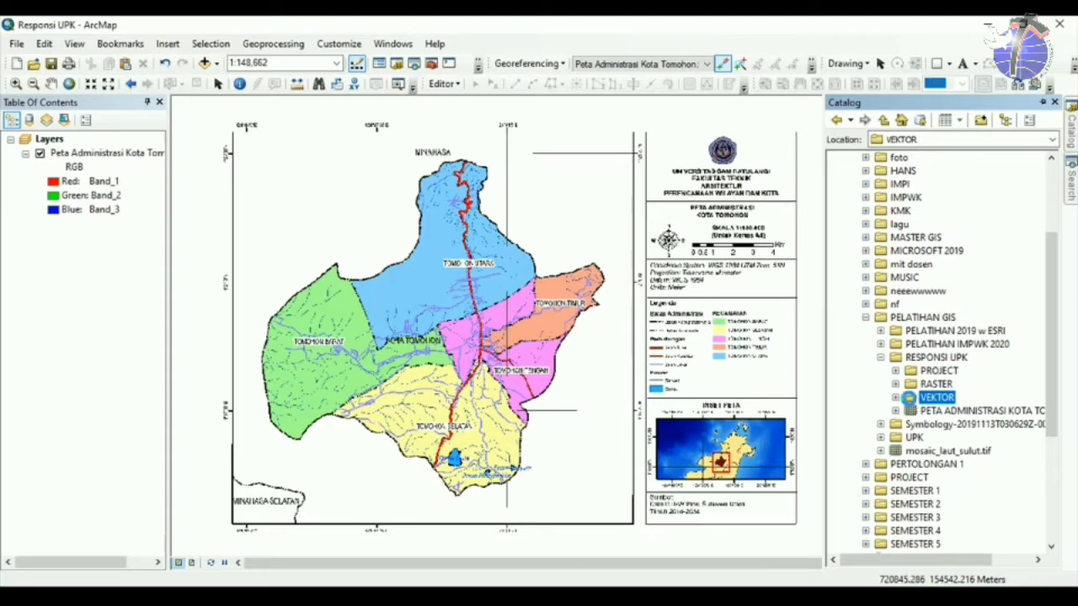
Start a new shapefile in the VEKTOR folder and name it Batas_Administrasi_Tomohon_AR.
{"action": "right_click", "coordinate": [909, 404]}
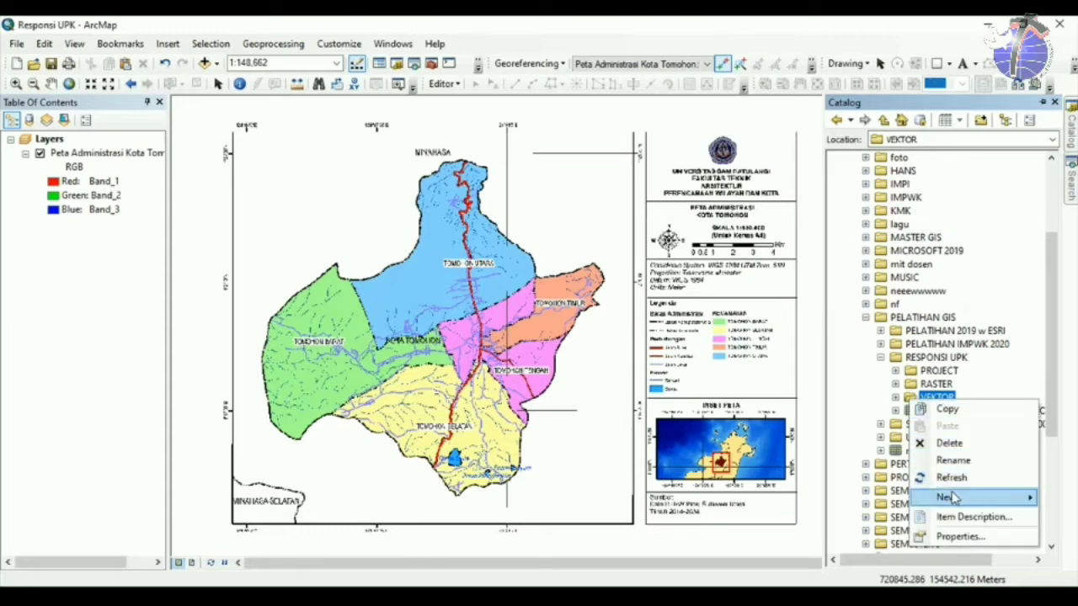
{"action": "mouse_move", "coordinate": [953, 497]}
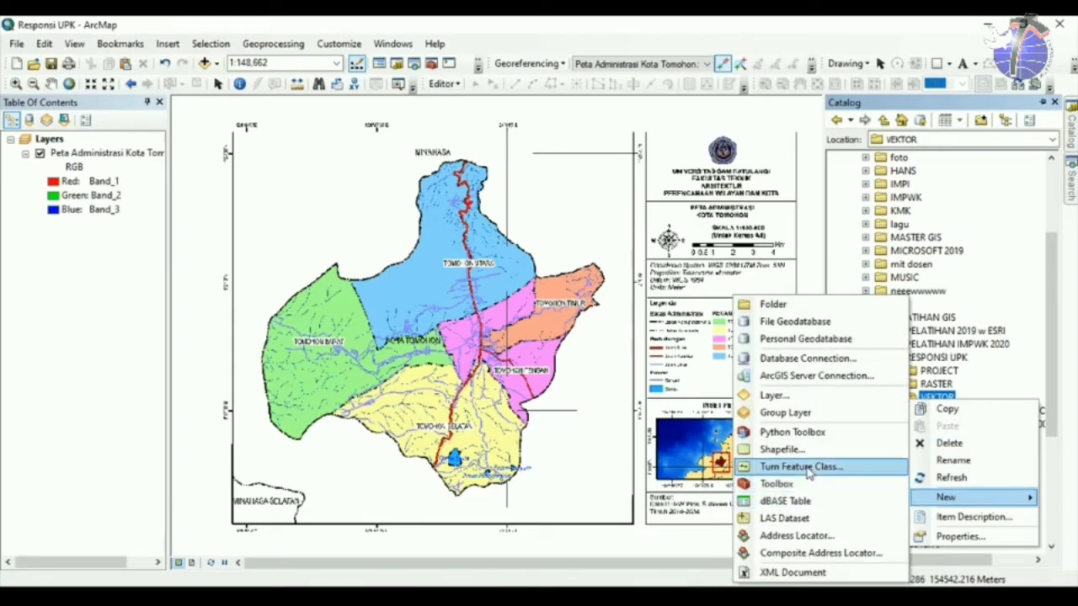
{"action": "left_click", "coordinate": [806, 454]}
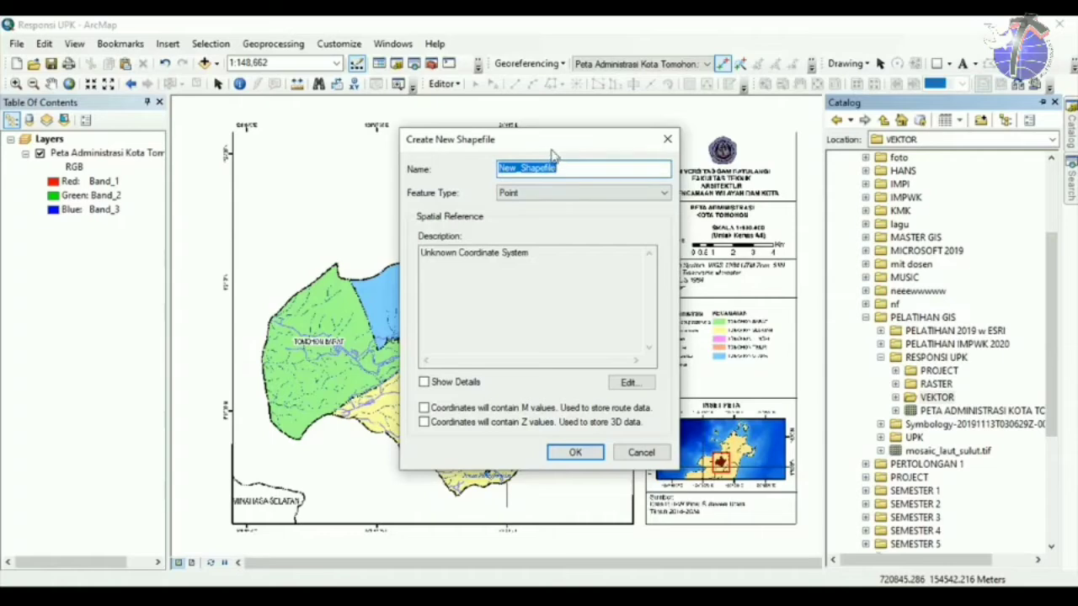
{"action": "left_click_drag", "start_coordinate": [557, 148], "coordinate": [513, 120]}
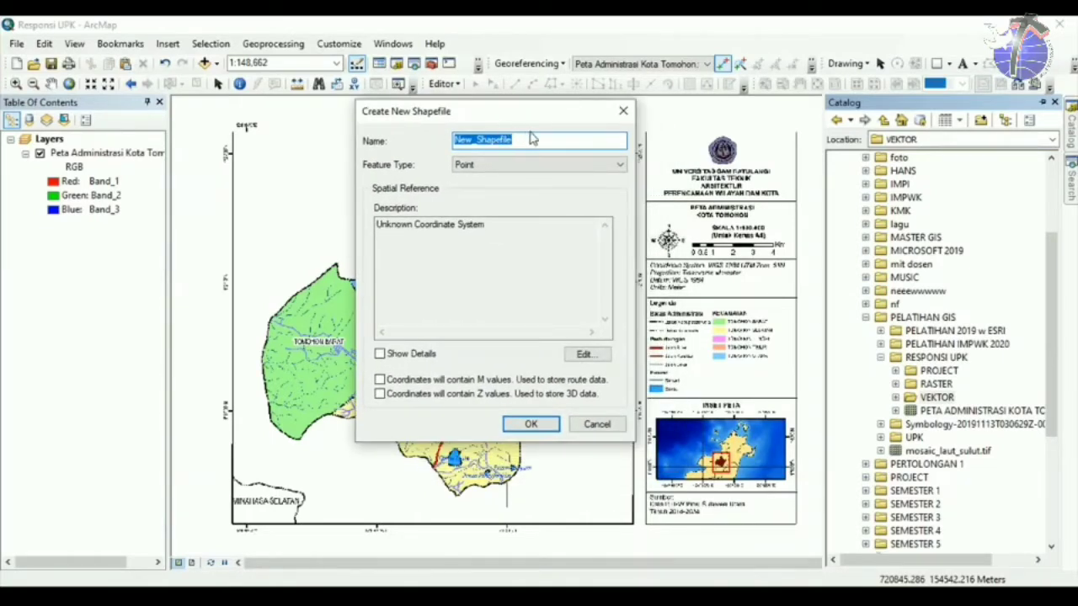
{"action": "double_click", "coordinate": [534, 138]}
{"action": "type", "text": "B"}
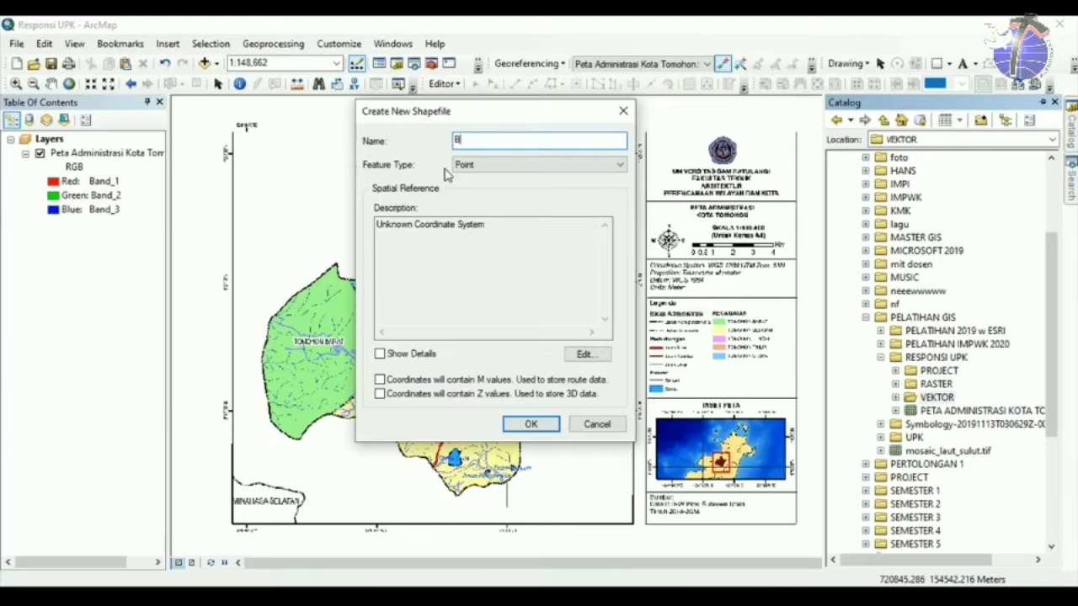
{"action": "type", "text": "atas_Administrasi_Tomo"}
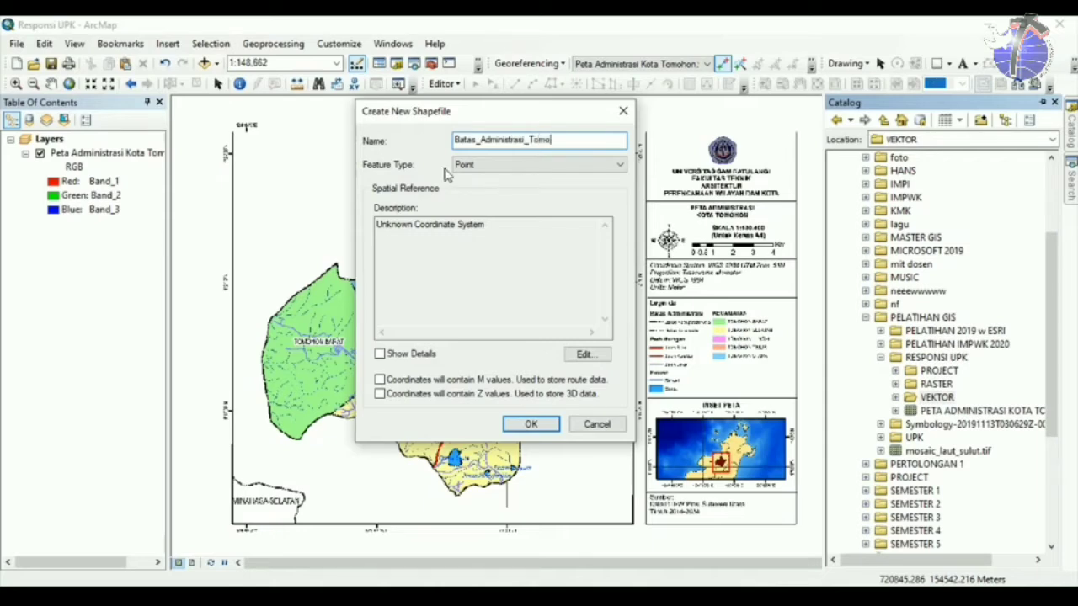
{"action": "type", "text": "hon_AR"}
{"action": "left_click_drag", "start_coordinate": [479, 118], "coordinate": [783, 101]}
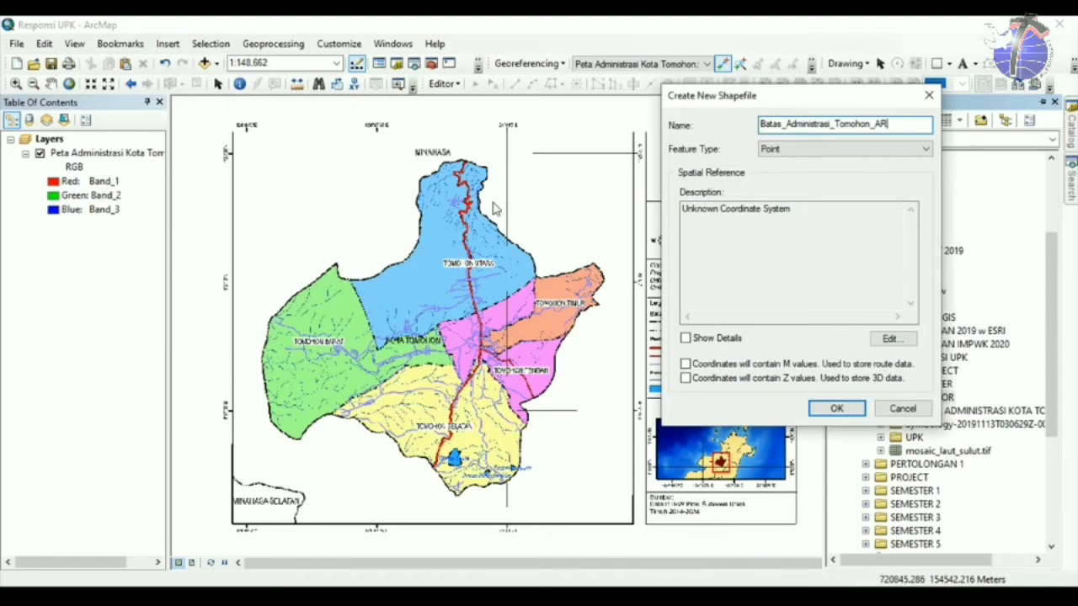
{"action": "left_click_drag", "start_coordinate": [711, 104], "coordinate": [561, 120]}
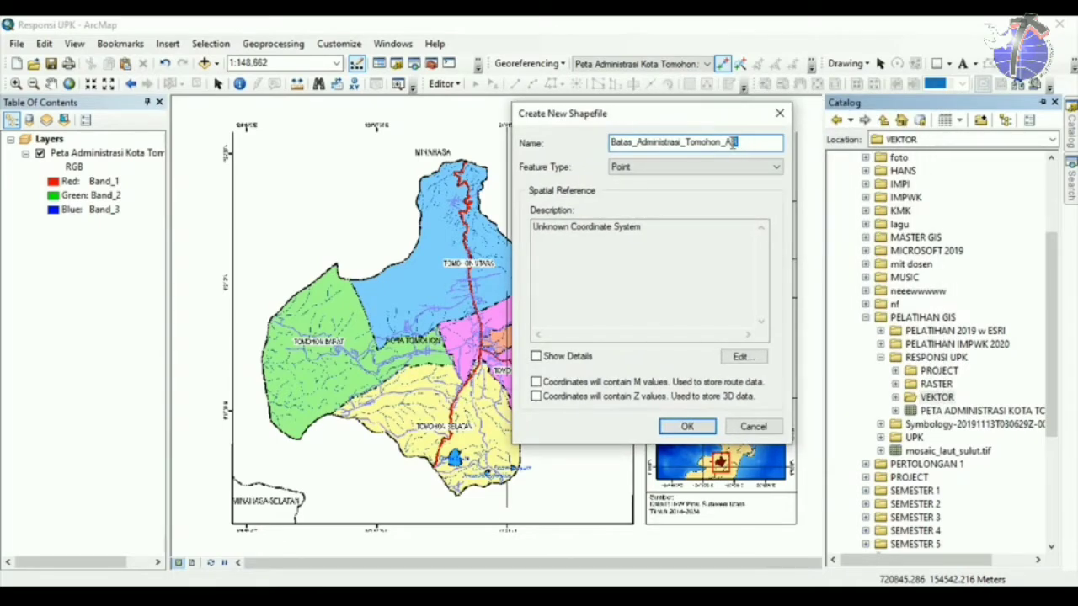
{"action": "left_click_drag", "start_coordinate": [737, 142], "coordinate": [725, 143]}
{"action": "type", "text": "AR"}
Set the new shapefile's feature type to Polygon.
{"action": "left_click", "coordinate": [712, 166]}
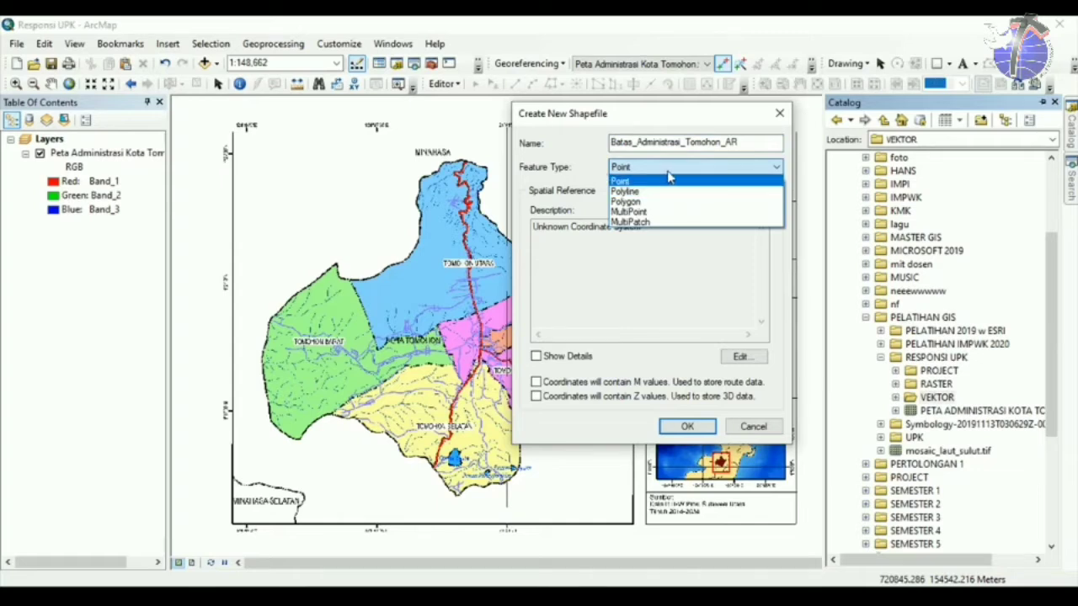
{"action": "left_click", "coordinate": [653, 203]}
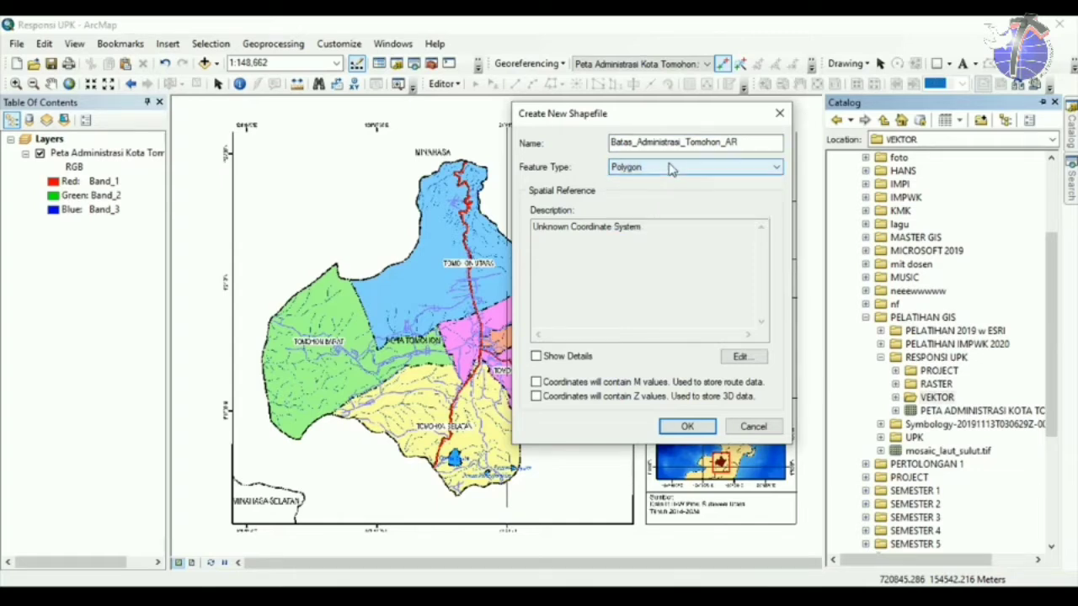
{"action": "left_click", "coordinate": [671, 168]}
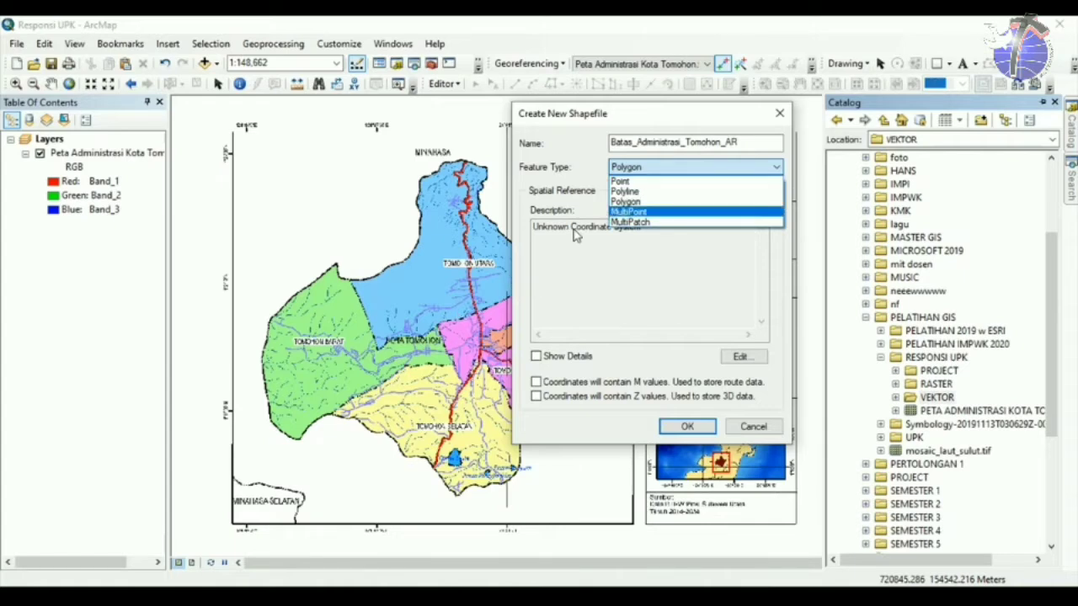
{"action": "left_click", "coordinate": [636, 204]}
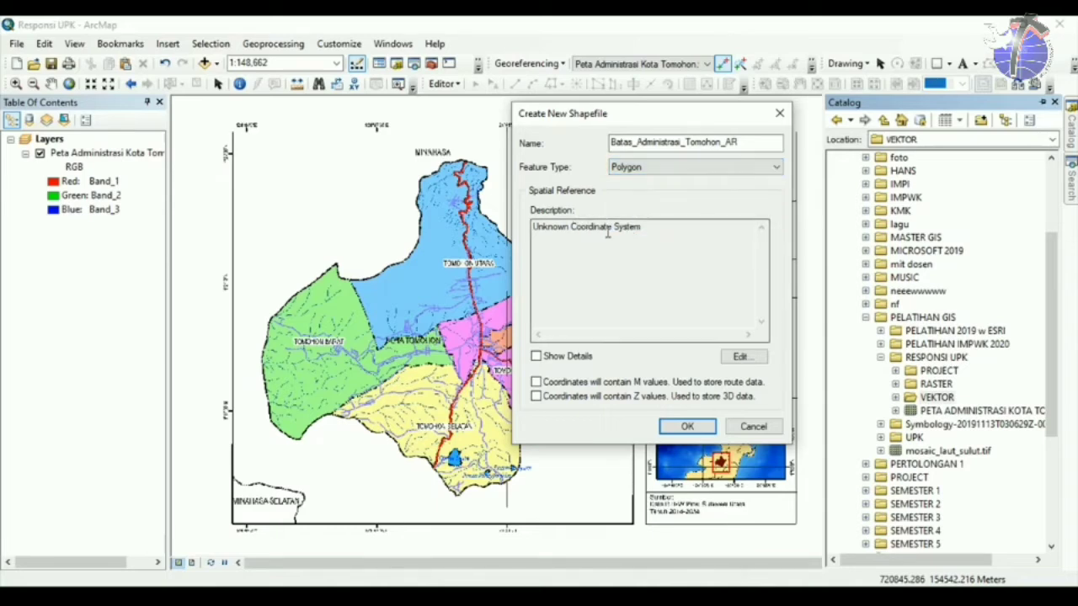
Set the new shapefile's coordinate system to WGS 1984 from the World group of the geographic coordinate systems.
{"action": "left_click", "coordinate": [740, 358]}
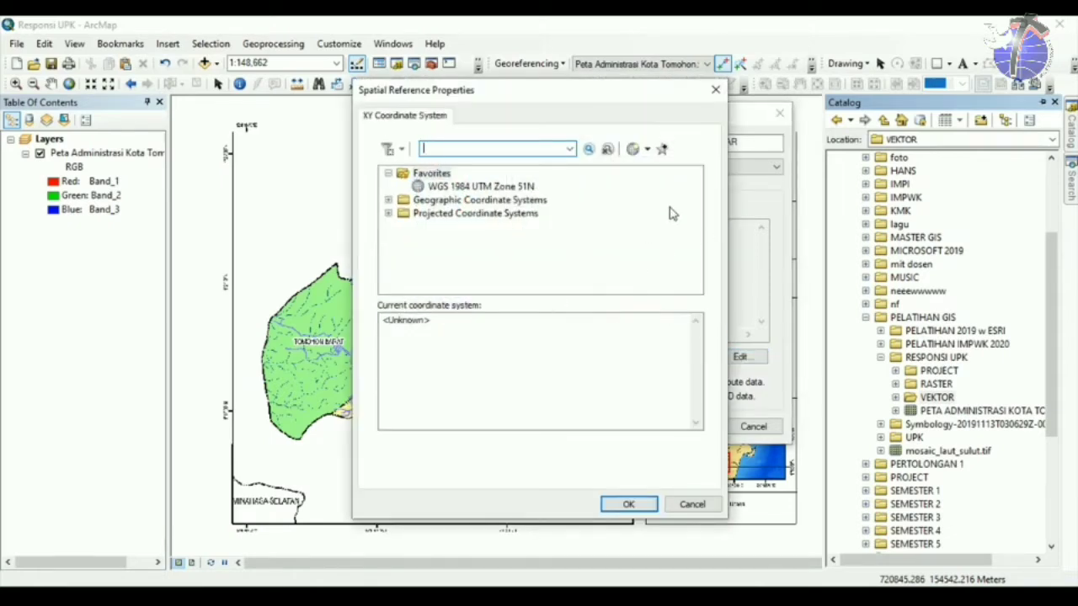
{"action": "left_click_drag", "start_coordinate": [619, 99], "coordinate": [423, 90]}
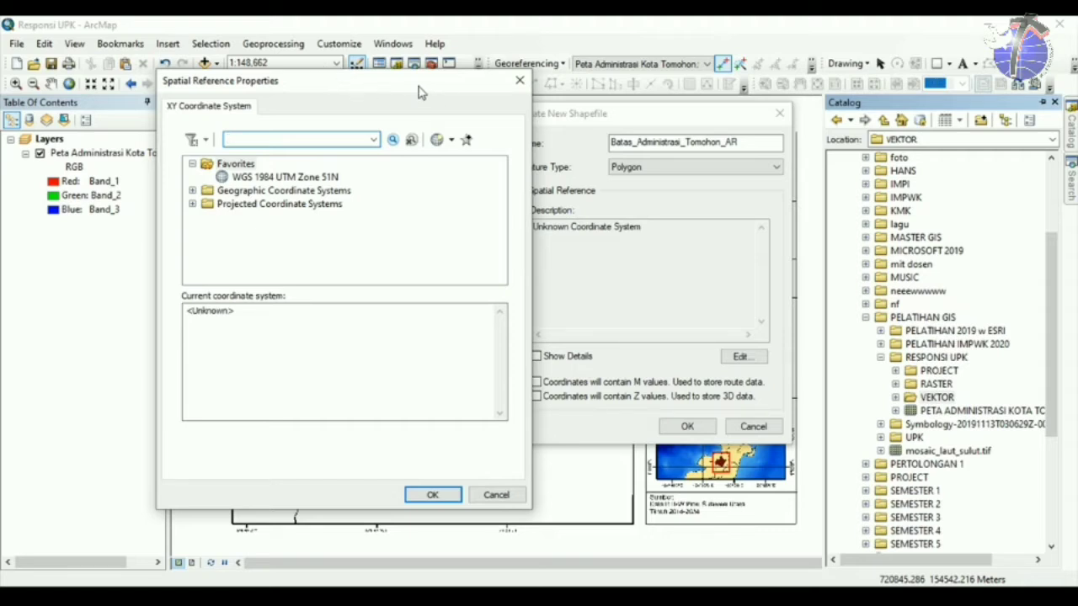
{"action": "left_click_drag", "start_coordinate": [416, 92], "coordinate": [548, 98]}
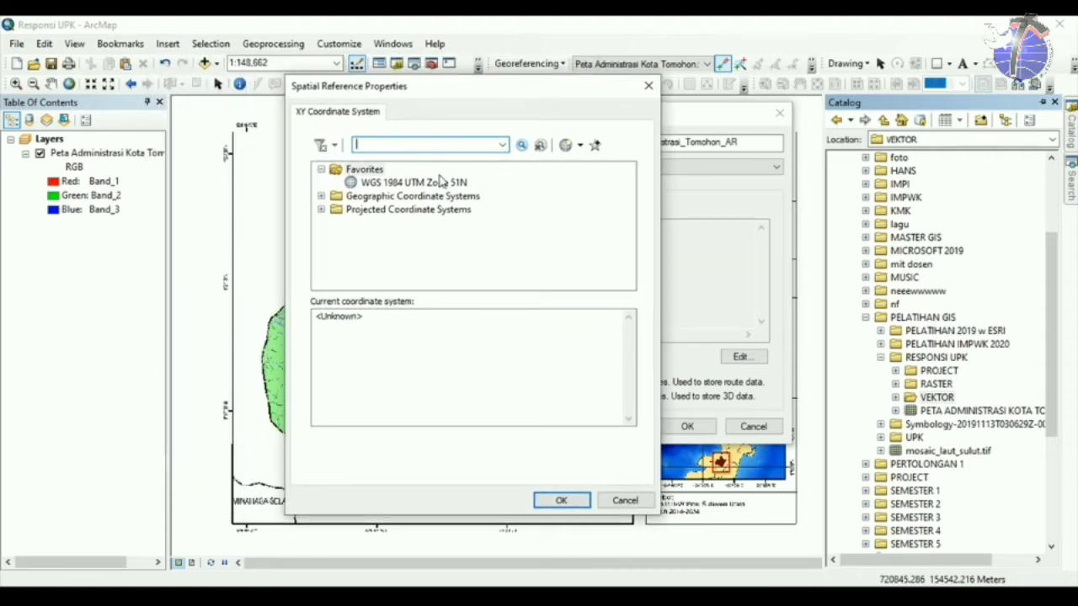
{"action": "double_click", "coordinate": [378, 199]}
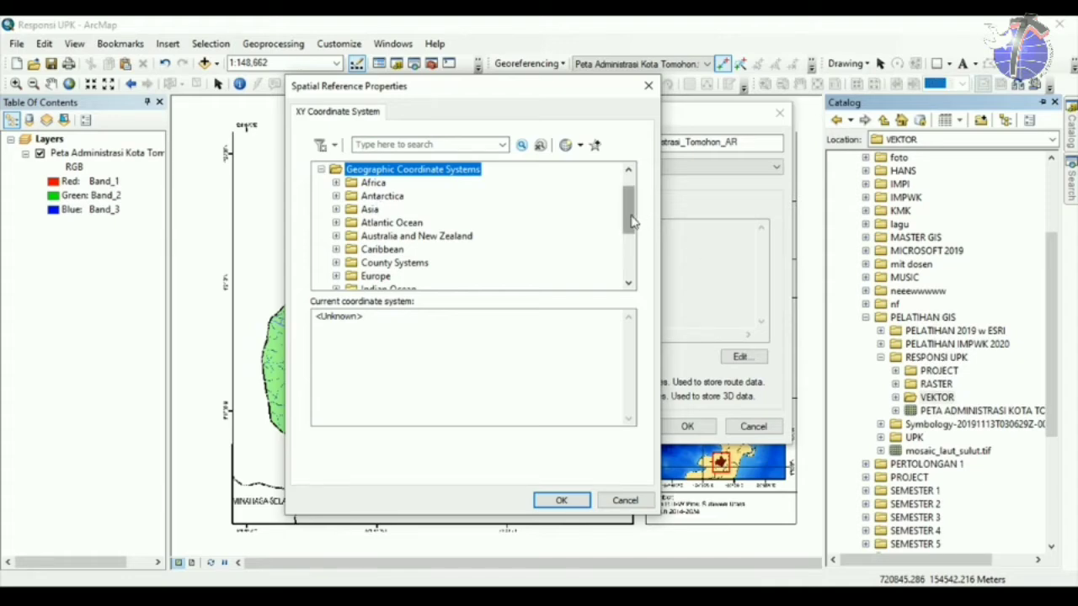
{"action": "left_click_drag", "start_coordinate": [631, 217], "coordinate": [627, 266]}
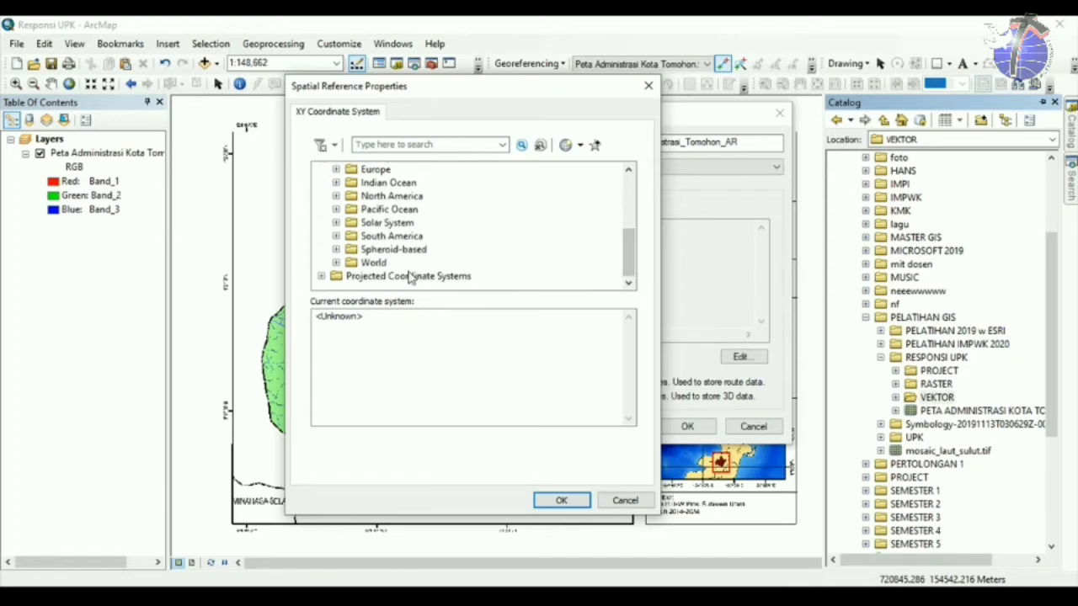
{"action": "double_click", "coordinate": [376, 264]}
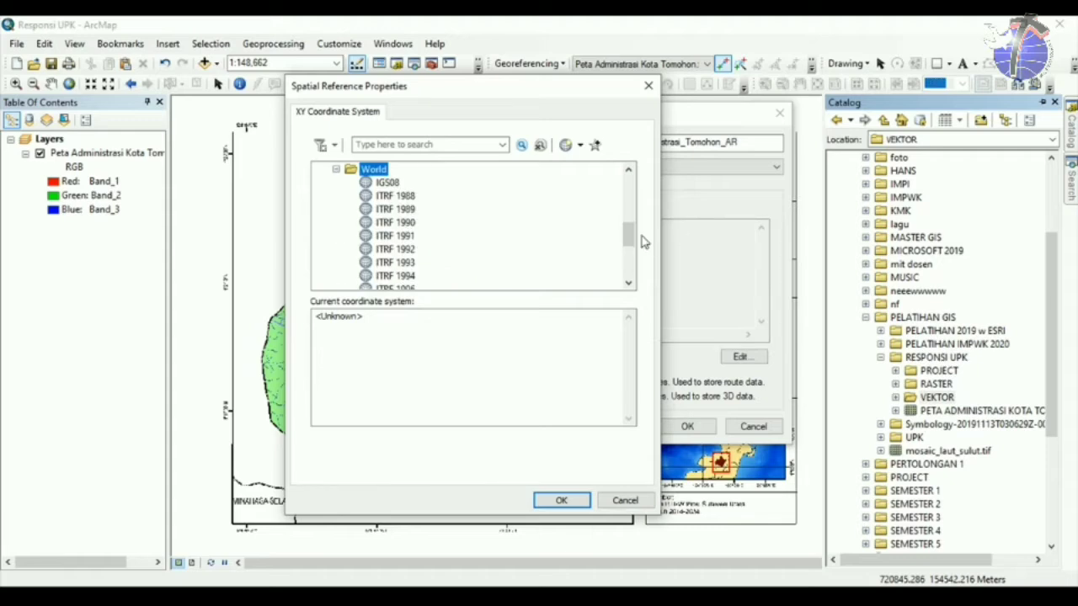
{"action": "left_click_drag", "start_coordinate": [626, 235], "coordinate": [626, 271]}
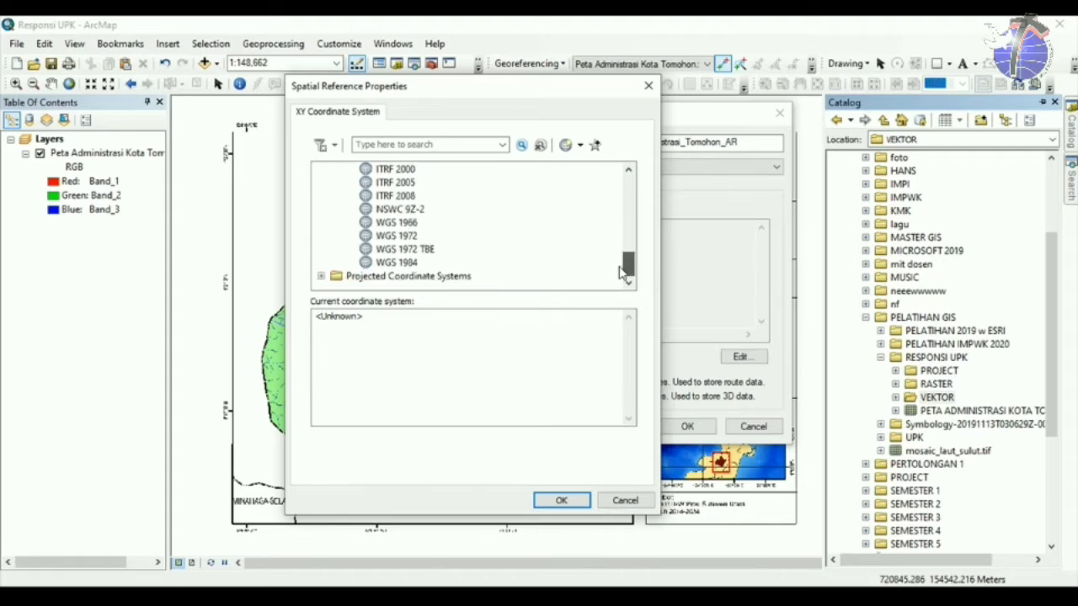
{"action": "left_click", "coordinate": [399, 262]}
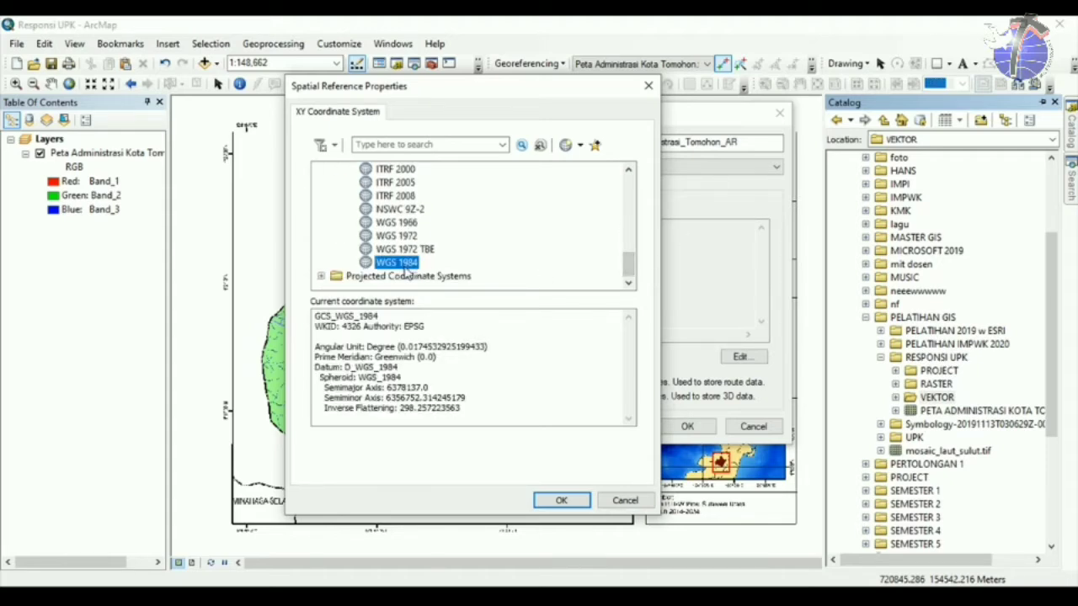
Add WGS 1984 to the favorite coordinate systems and create the shapefile with it.
{"action": "left_click", "coordinate": [595, 148]}
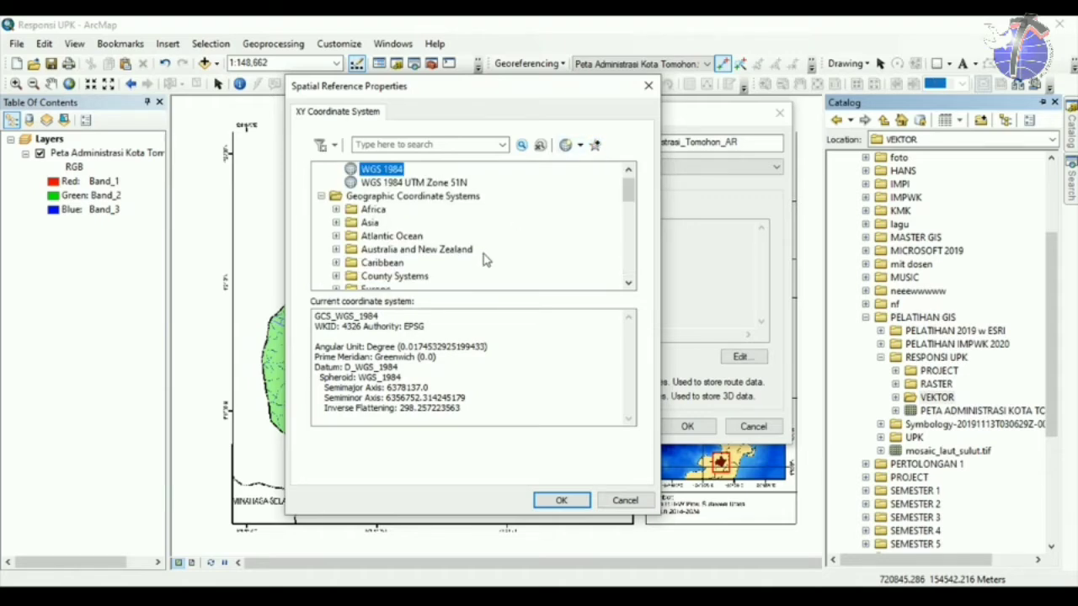
{"action": "left_click", "coordinate": [321, 196]}
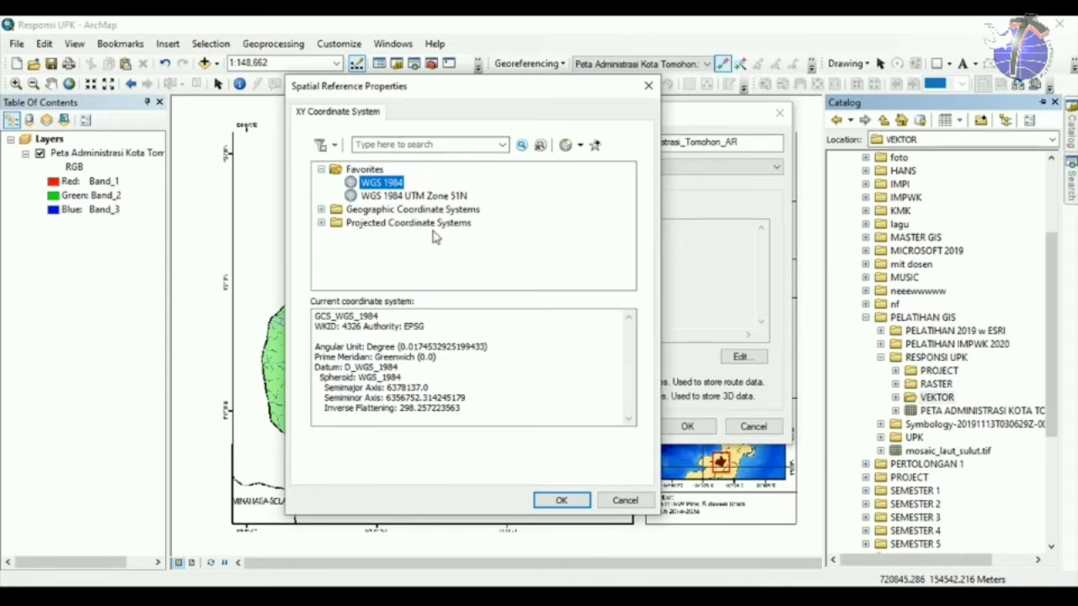
{"action": "left_click", "coordinate": [560, 501]}
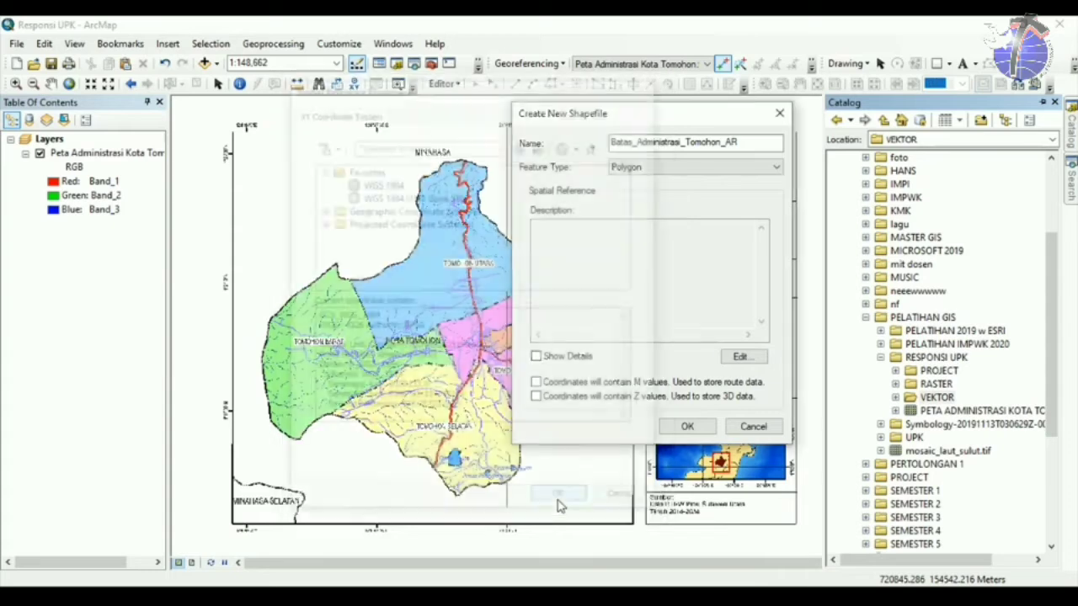
{"action": "left_click", "coordinate": [686, 427]}
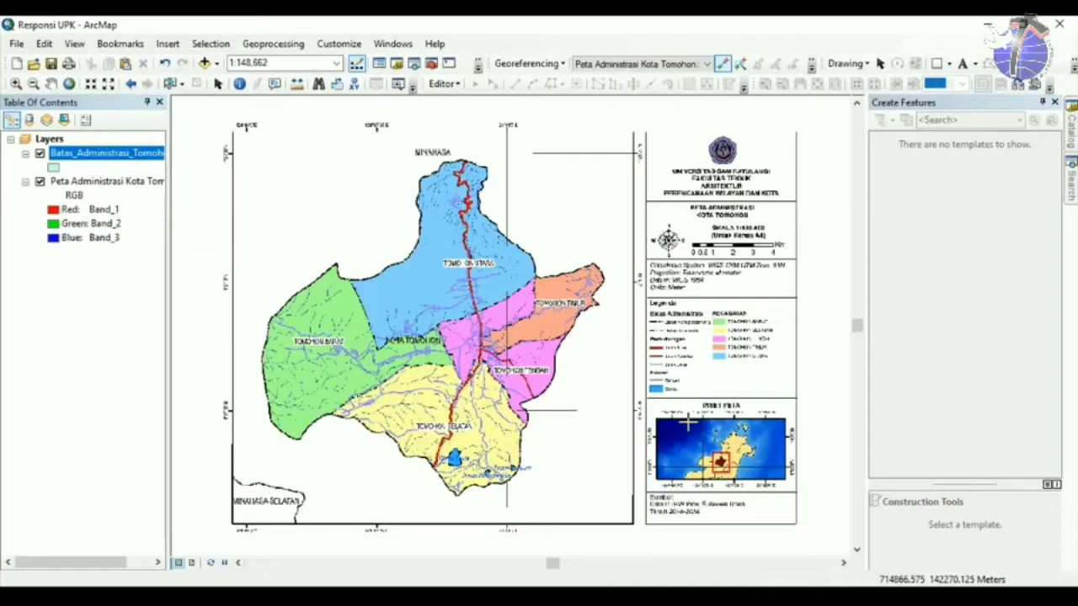
Examine the fields in the attribute table of the Batas_Administrasi_Tomohon_AR layer and close the table.
{"action": "left_click", "coordinate": [93, 155]}
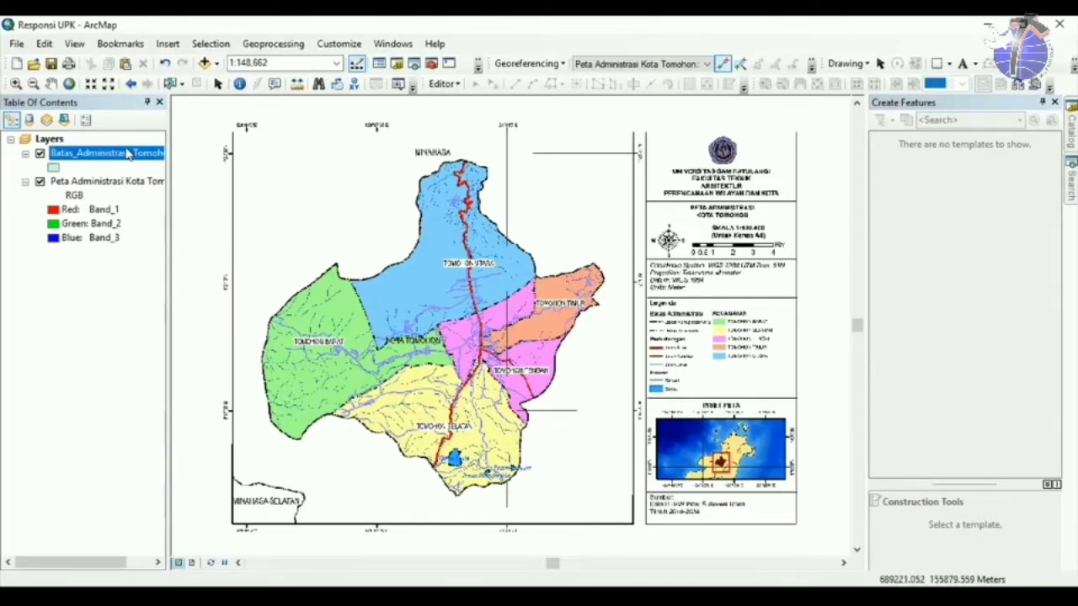
{"action": "right_click", "coordinate": [122, 158]}
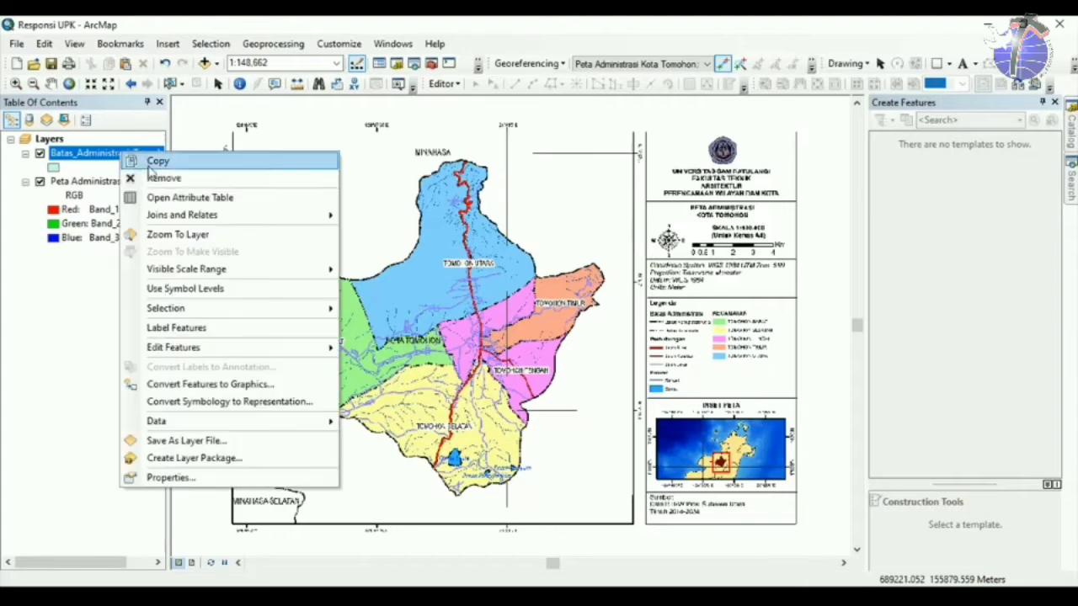
{"action": "left_click", "coordinate": [192, 195]}
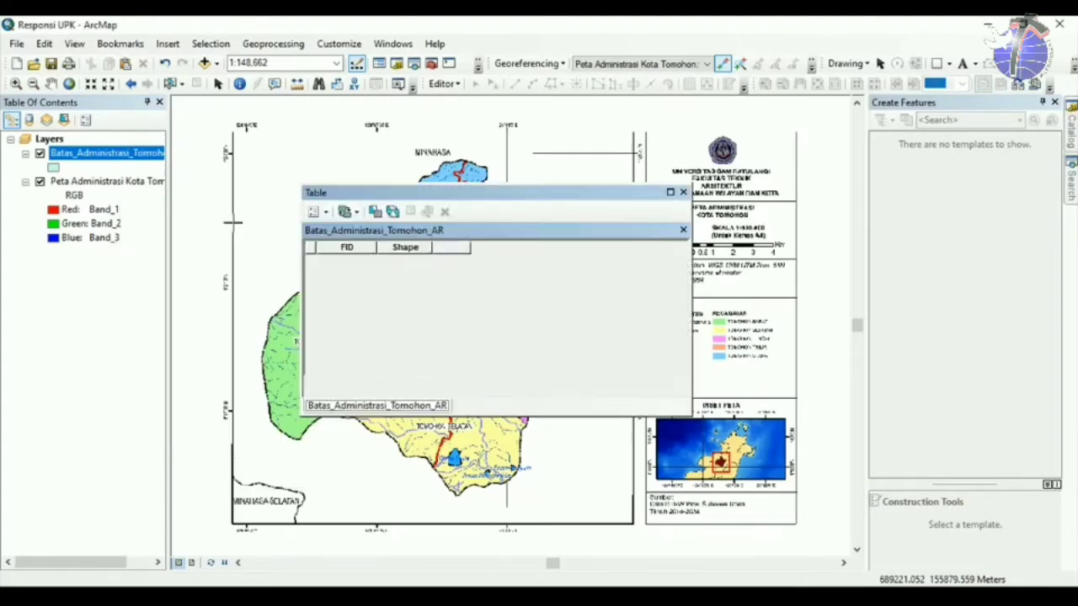
{"action": "left_click_drag", "start_coordinate": [379, 193], "coordinate": [468, 165]}
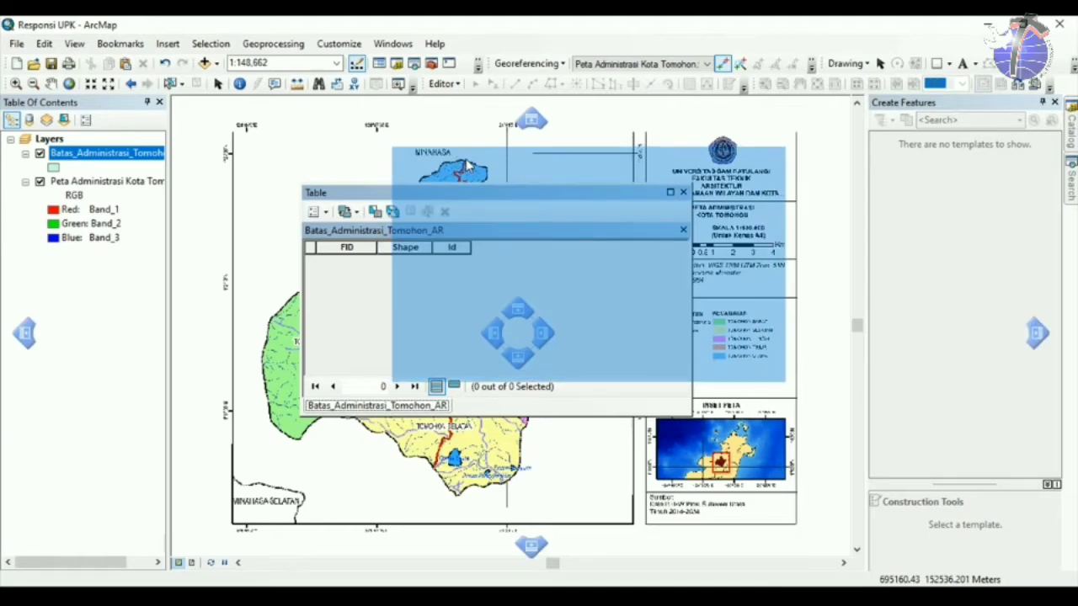
{"action": "left_click_drag", "start_coordinate": [468, 165], "coordinate": [468, 174]}
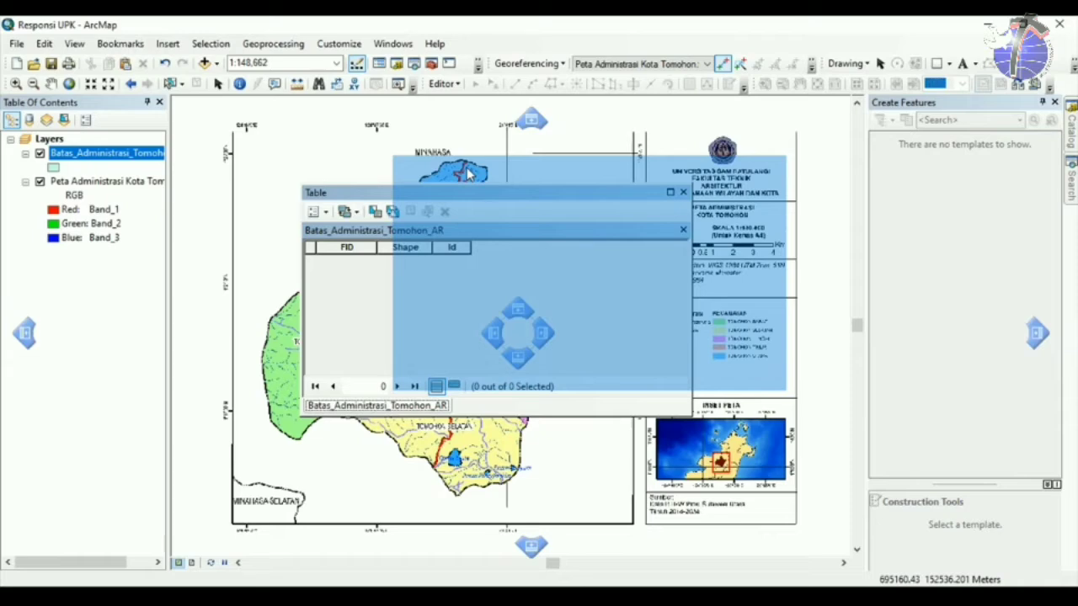
{"action": "left_click_drag", "start_coordinate": [468, 173], "coordinate": [468, 170]}
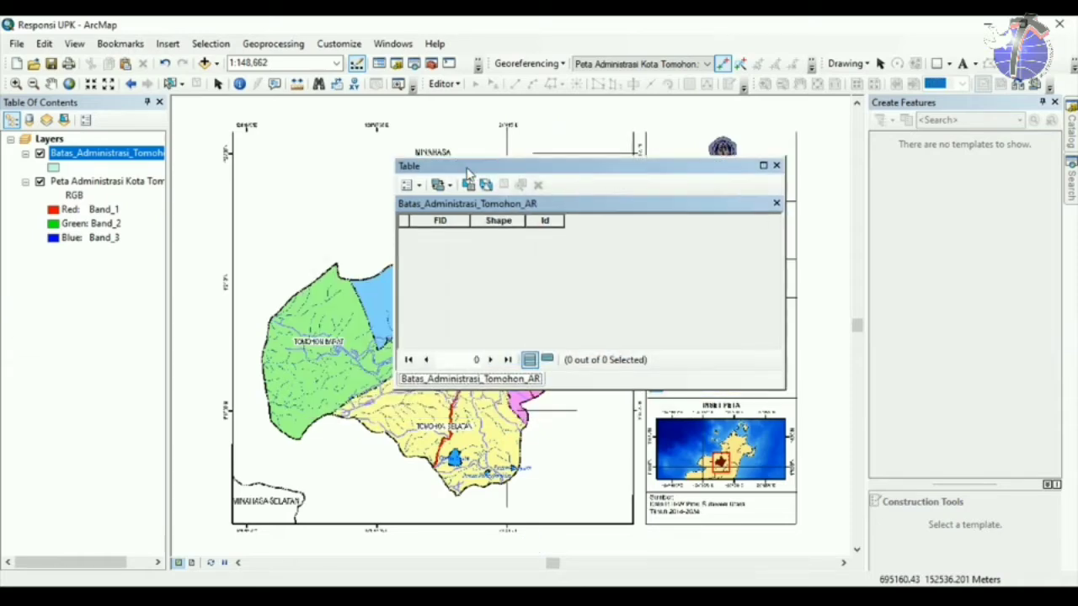
{"action": "mouse_move", "coordinate": [468, 171]}
{"action": "left_mouse_down"}
{"action": "mouse_move", "coordinate": [465, 156]}
{"action": "mouse_move", "coordinate": [449, 177]}
{"action": "left_mouse_up"}
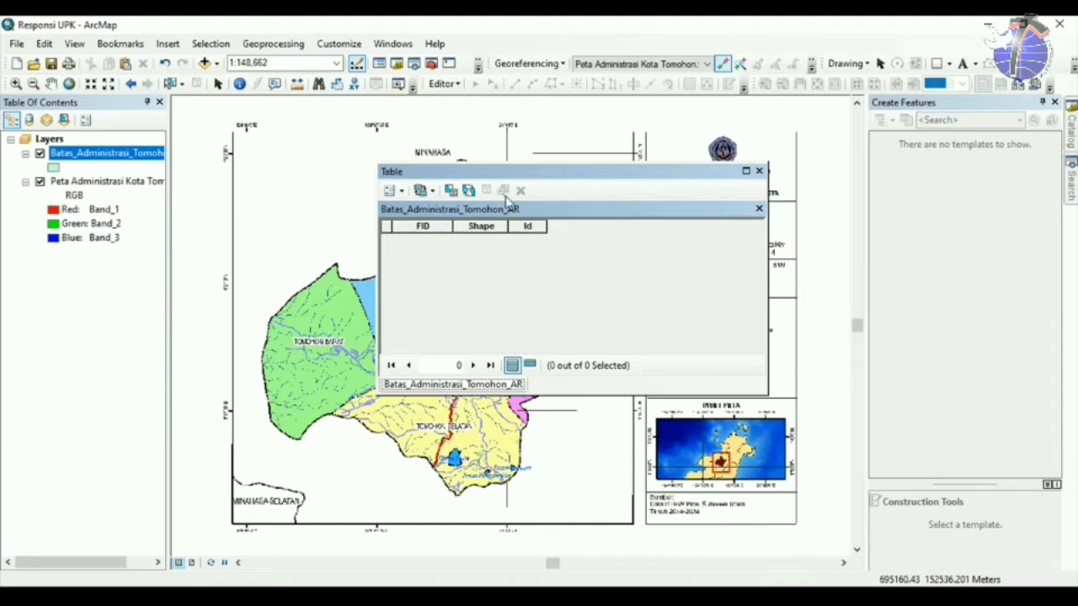
{"action": "left_click_drag", "start_coordinate": [530, 170], "coordinate": [677, 144]}
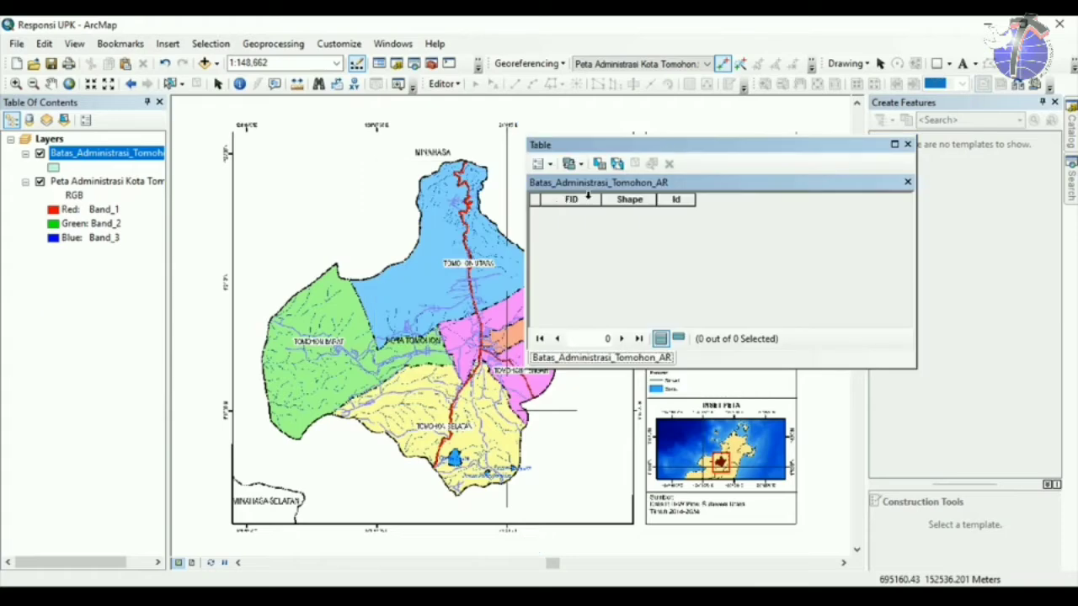
{"action": "left_click", "coordinate": [907, 145]}
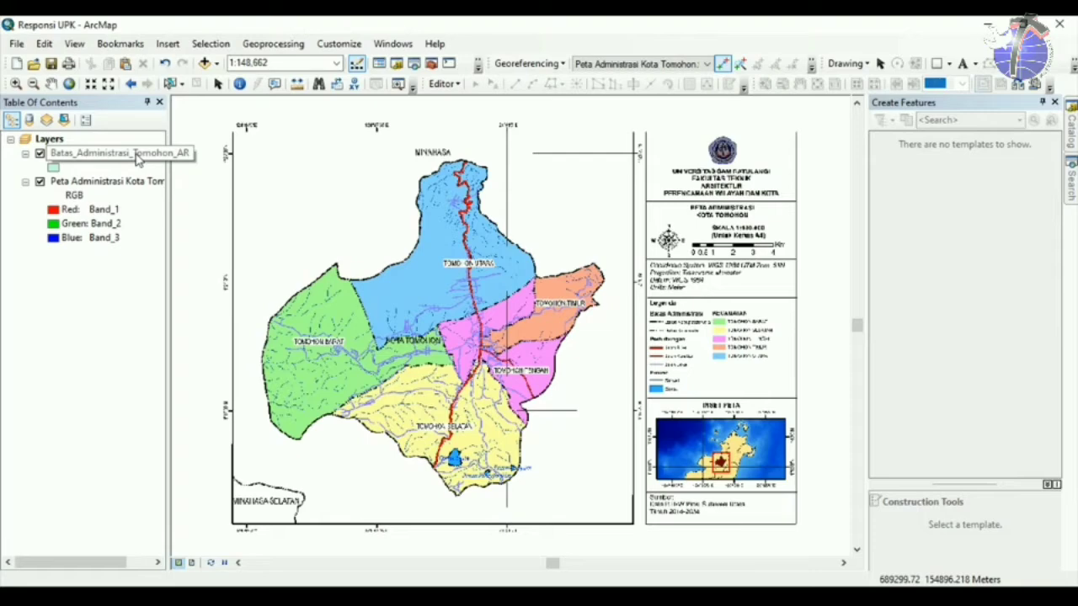
Start an edit session for the Batas_Administrasi_Tomohon_AR layer over the Tomohon Barat area.
{"action": "left_click", "coordinate": [113, 155]}
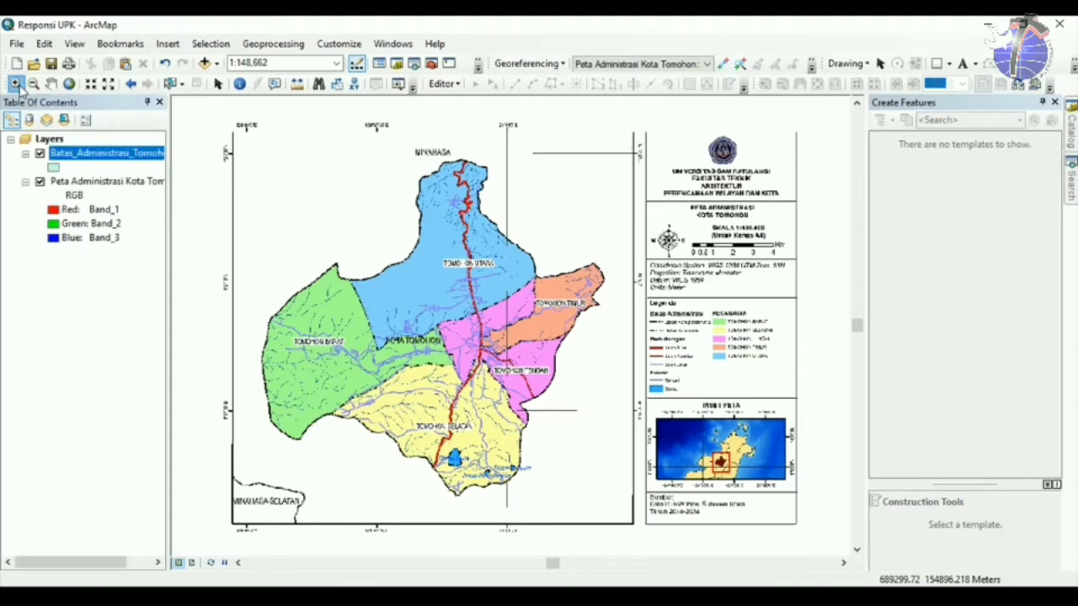
{"action": "left_click", "coordinate": [16, 84]}
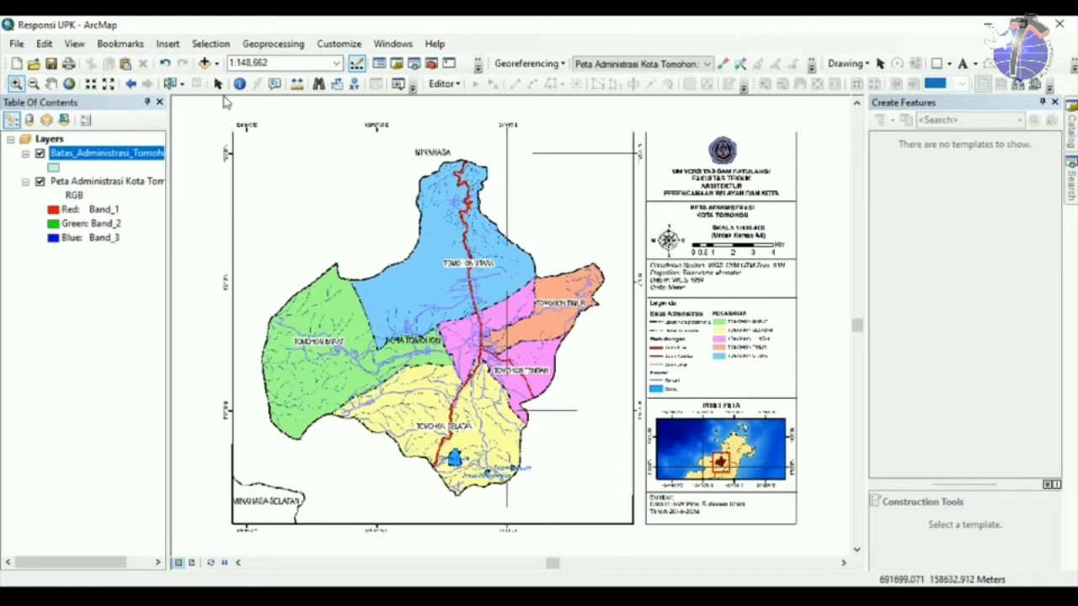
{"action": "left_click", "coordinate": [217, 83]}
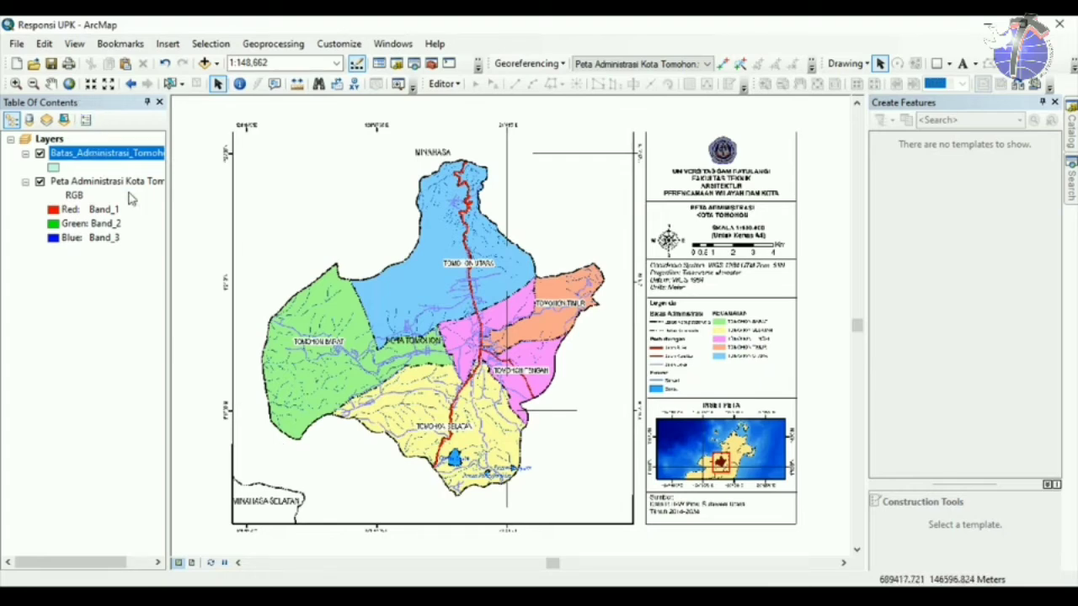
{"action": "left_click", "coordinate": [16, 83]}
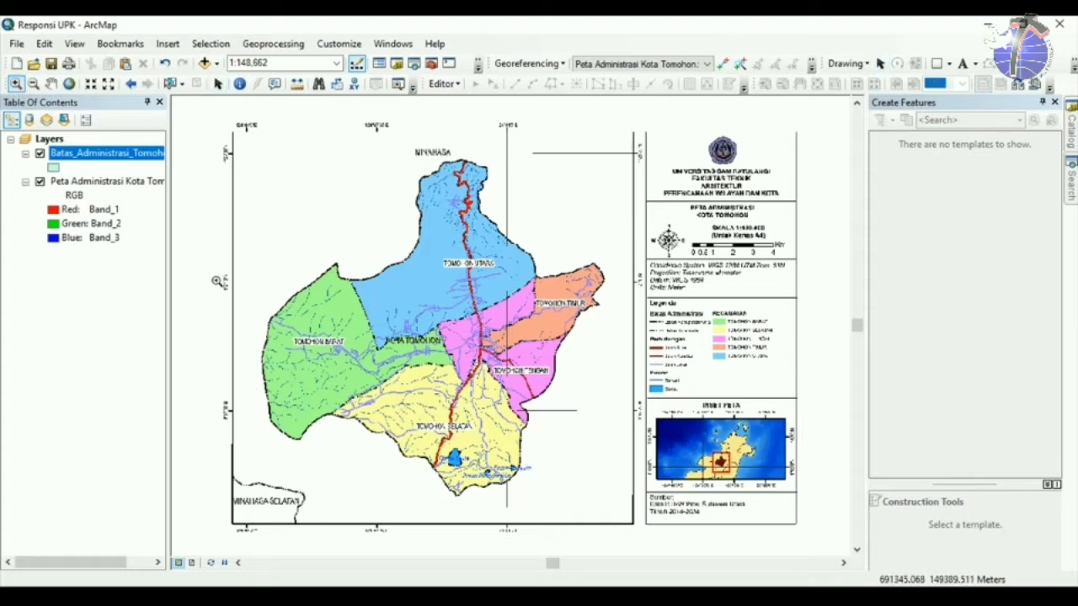
{"action": "left_click_drag", "start_coordinate": [217, 281], "coordinate": [367, 485]}
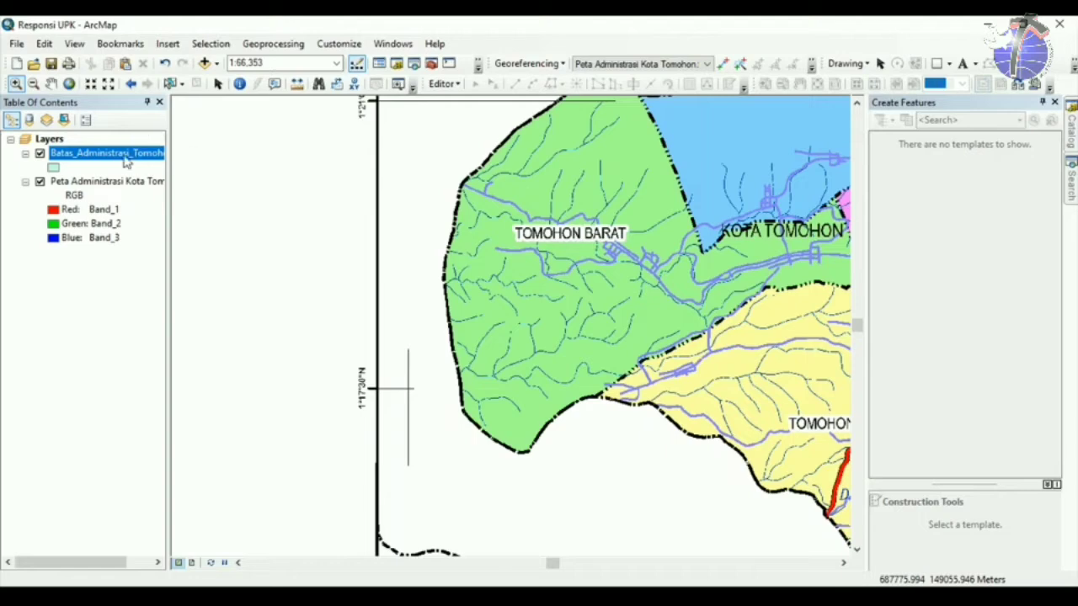
{"action": "left_click", "coordinate": [241, 83]}
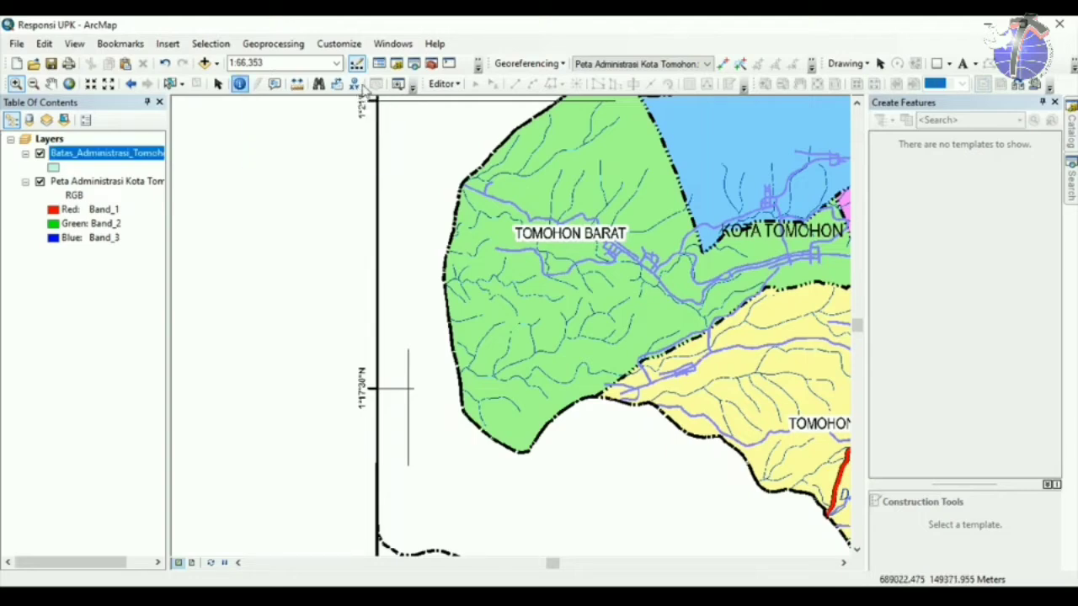
{"action": "left_click", "coordinate": [441, 85]}
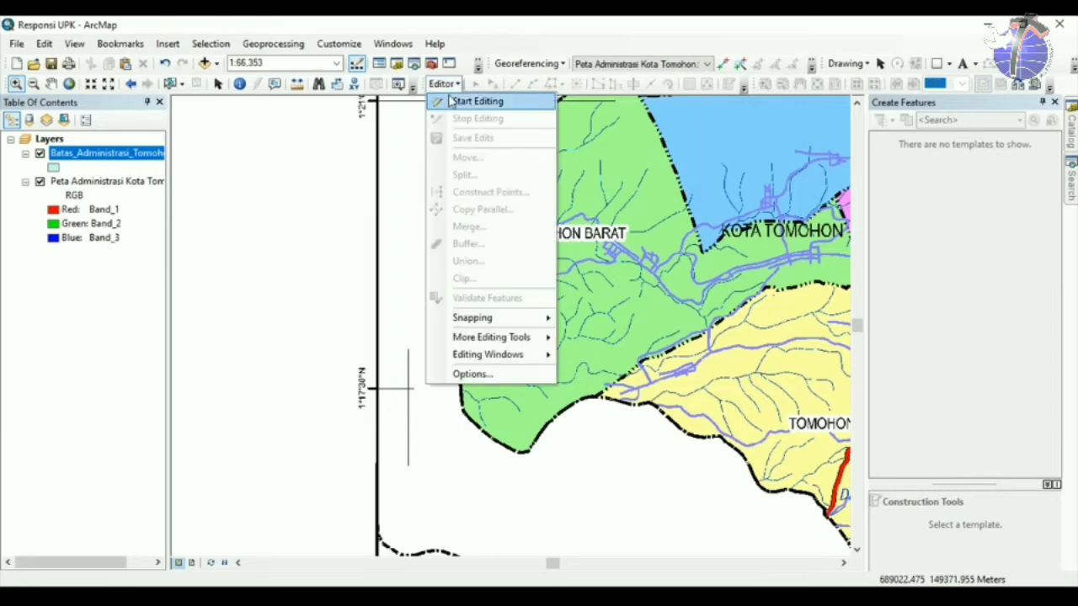
{"action": "left_click", "coordinate": [453, 101]}
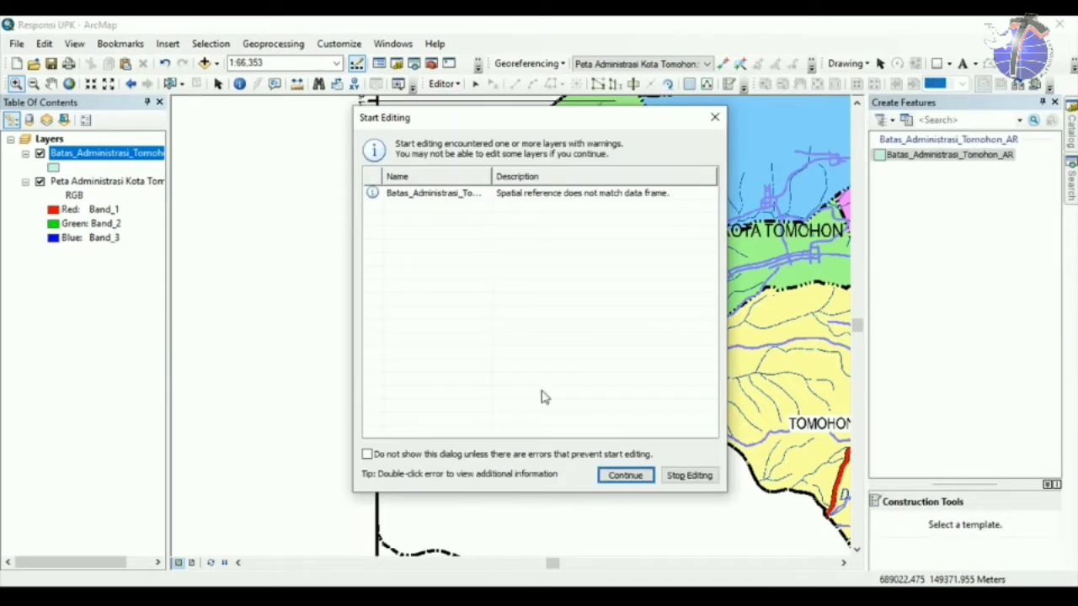
{"action": "left_click", "coordinate": [633, 476]}
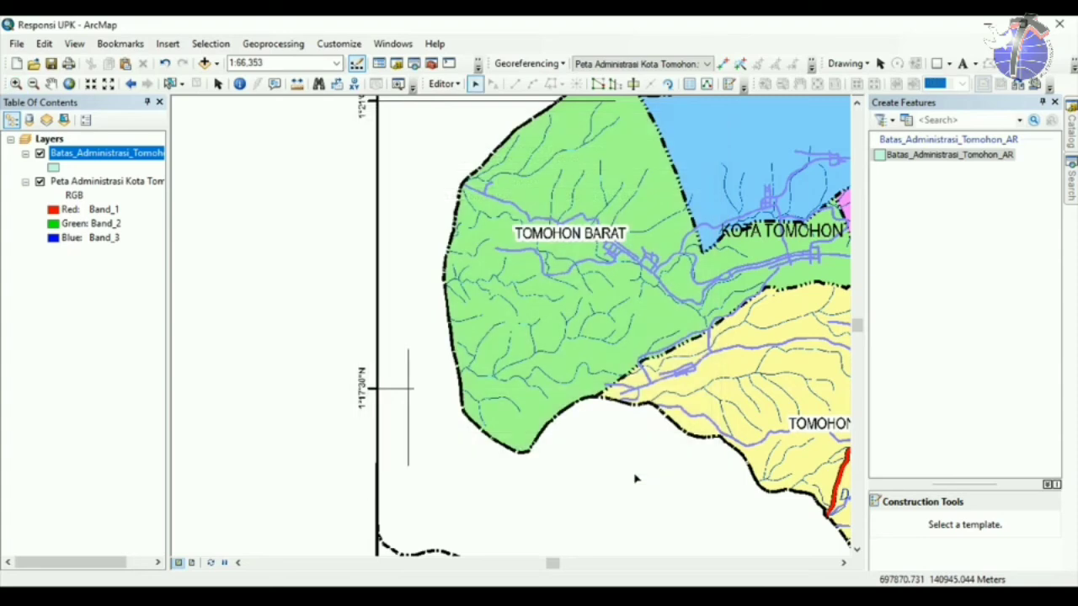
Select the Batas_Administrasi_Tomohon_AR feature template with the Polygon construction tool and look through the other construction tools.
{"action": "left_click", "coordinate": [114, 160]}
{"action": "left_click", "coordinate": [927, 155]}
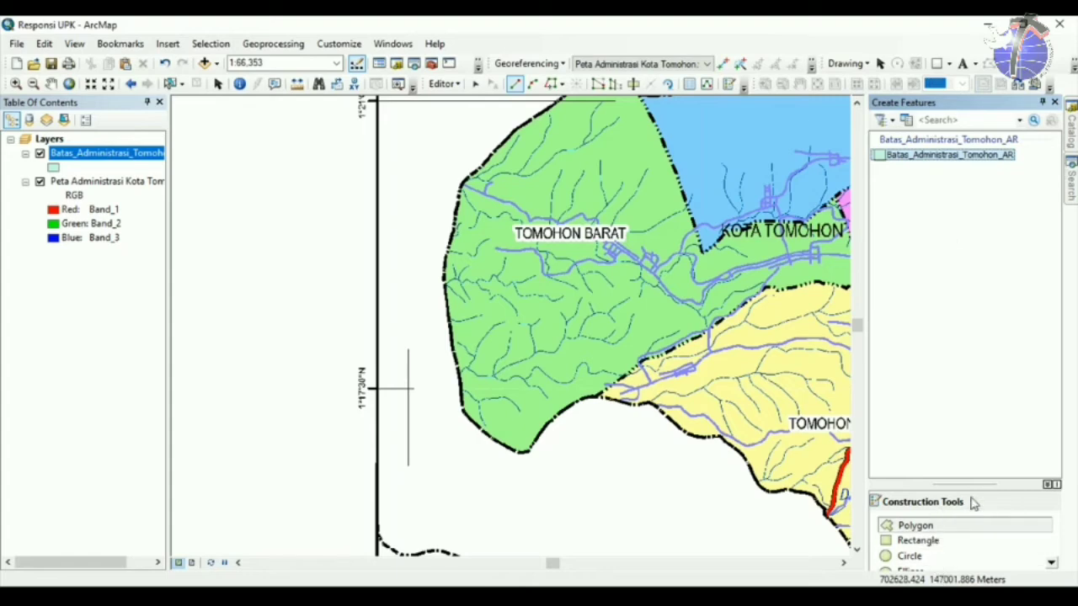
{"action": "left_click", "coordinate": [916, 527]}
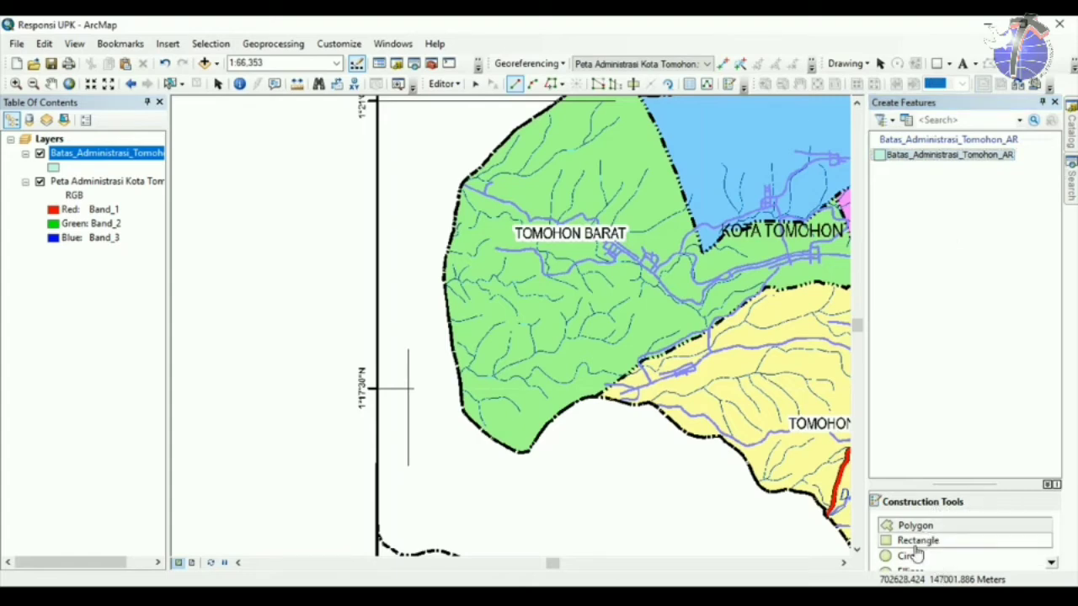
{"action": "left_click", "coordinate": [1050, 563]}
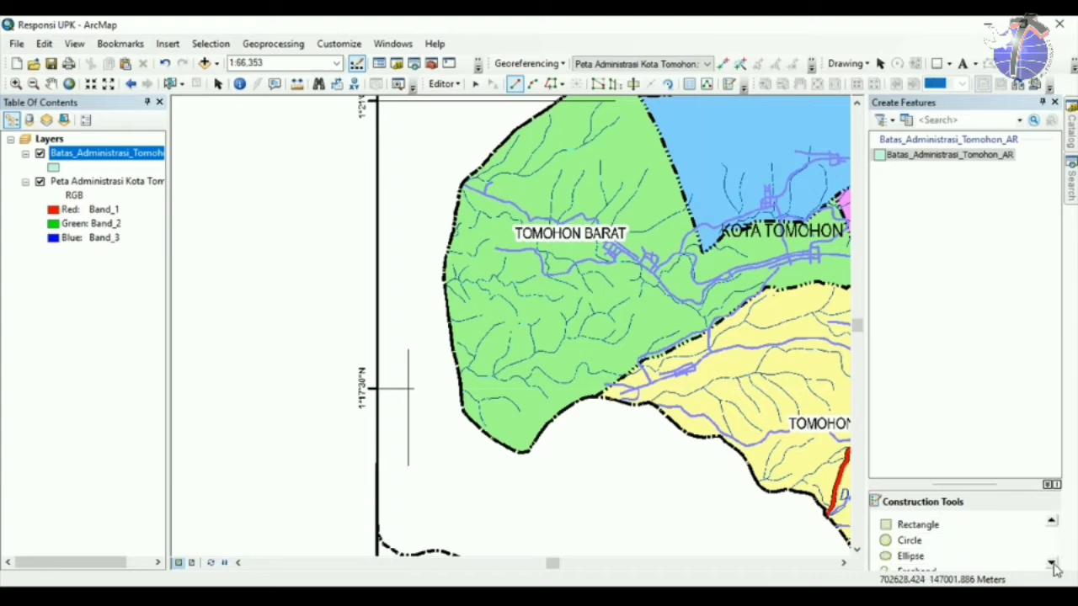
{"action": "left_click", "coordinate": [1051, 526]}
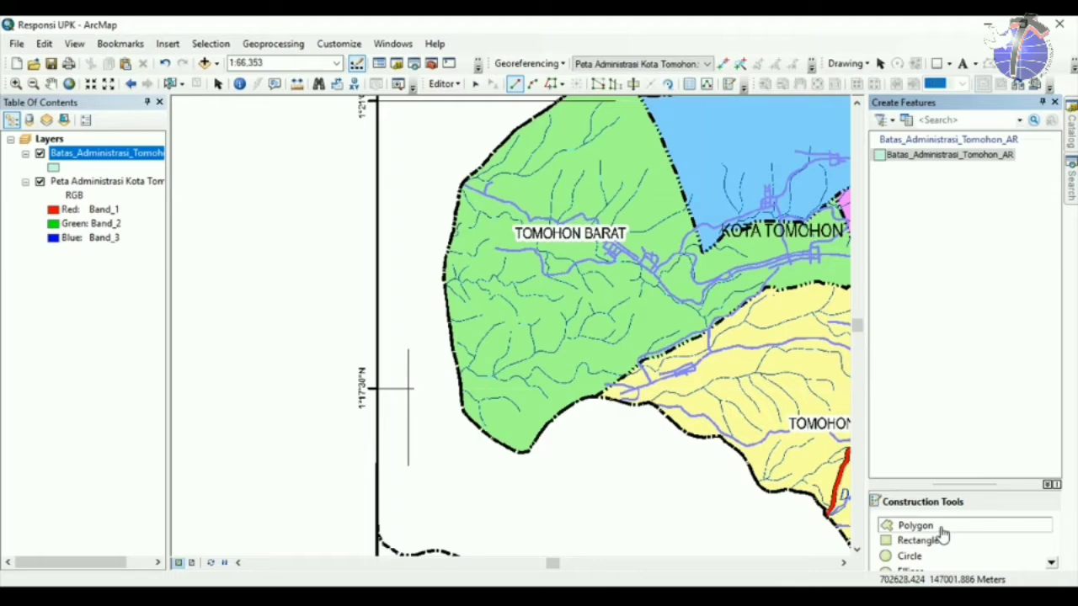
Draw a trial rectangle feature inside Tomohon Barat with the Rectangle tool and delete it.
{"action": "left_click", "coordinate": [920, 543]}
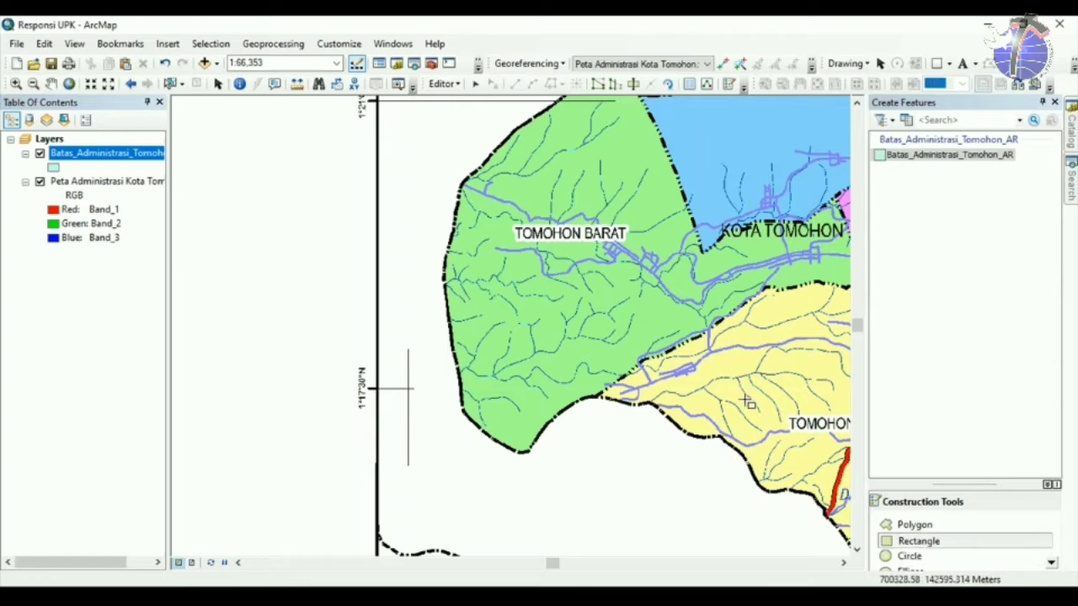
{"action": "left_click", "coordinate": [474, 259]}
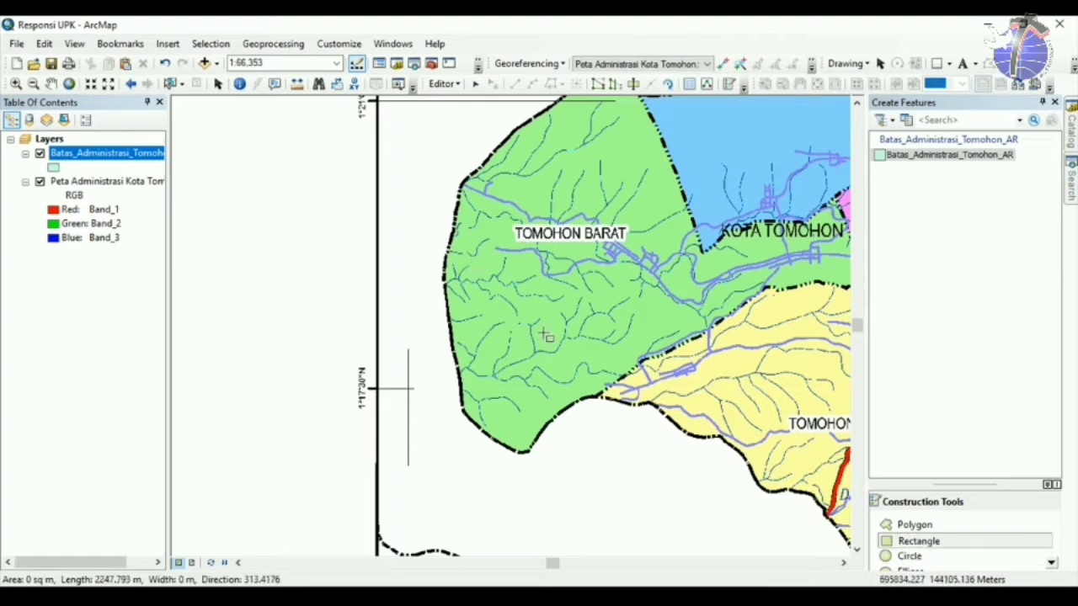
{"action": "left_click", "coordinate": [600, 279]}
{"action": "left_click", "coordinate": [589, 347]}
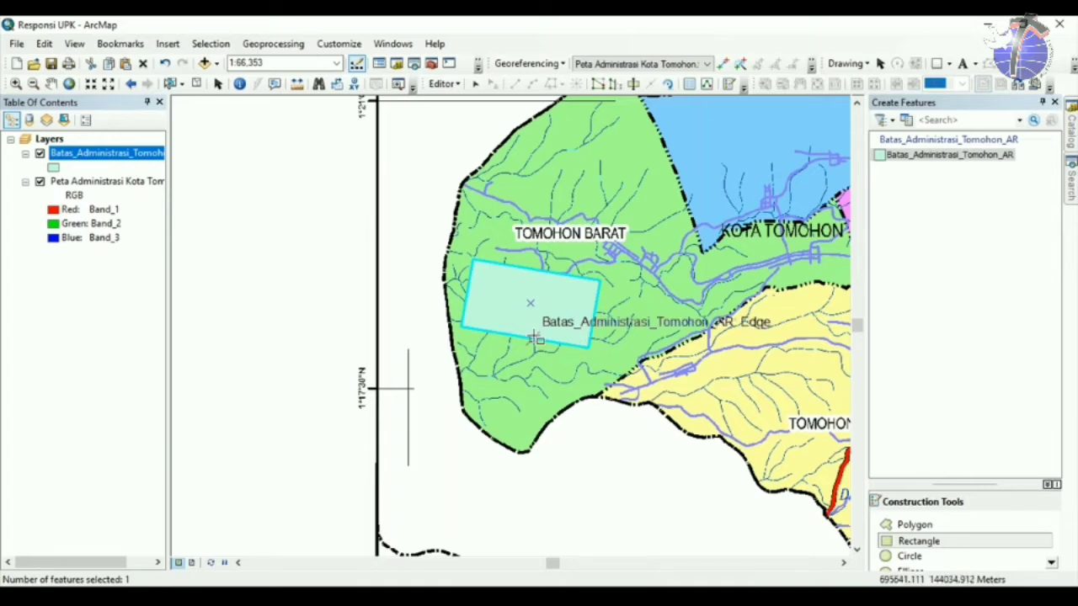
{"action": "key", "text": "Delete"}
Draw a small trial circle feature near Tomohon Barat's western edge and delete it.
{"action": "left_click", "coordinate": [901, 557]}
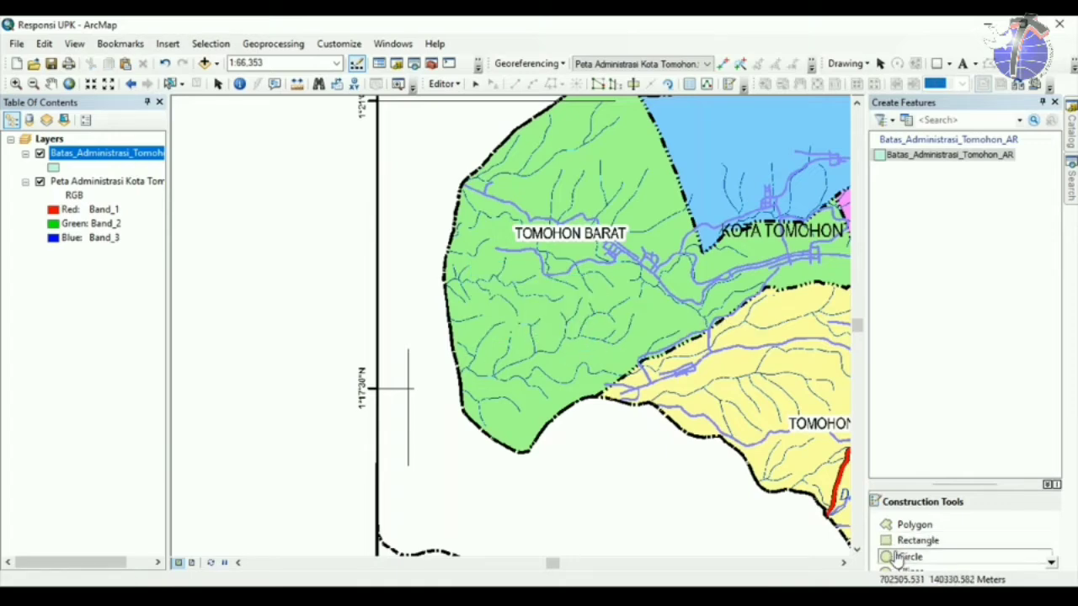
{"action": "left_click", "coordinate": [483, 306]}
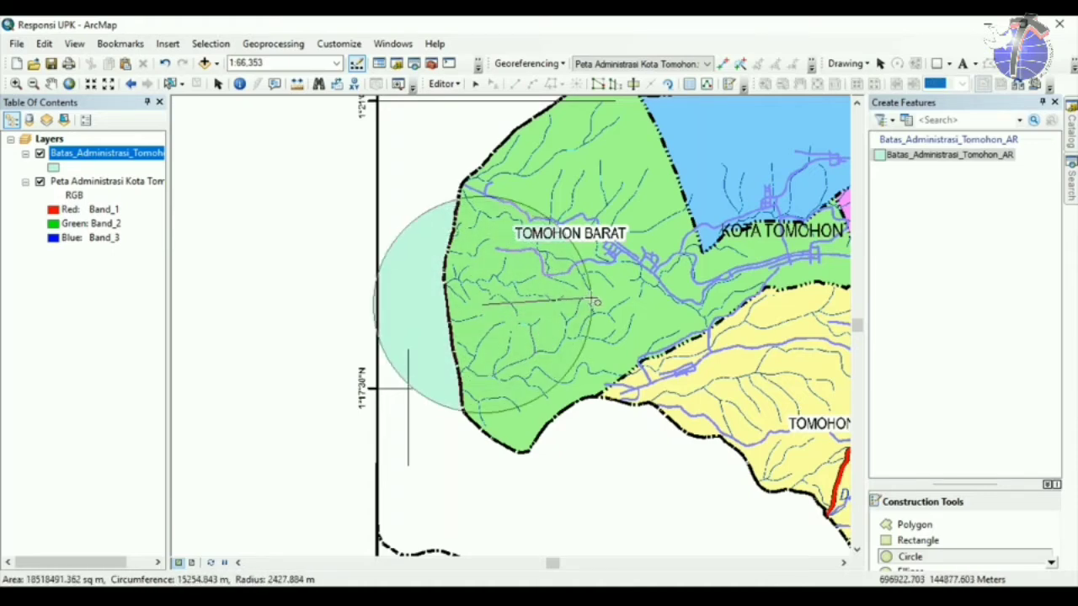
{"action": "left_click", "coordinate": [510, 292]}
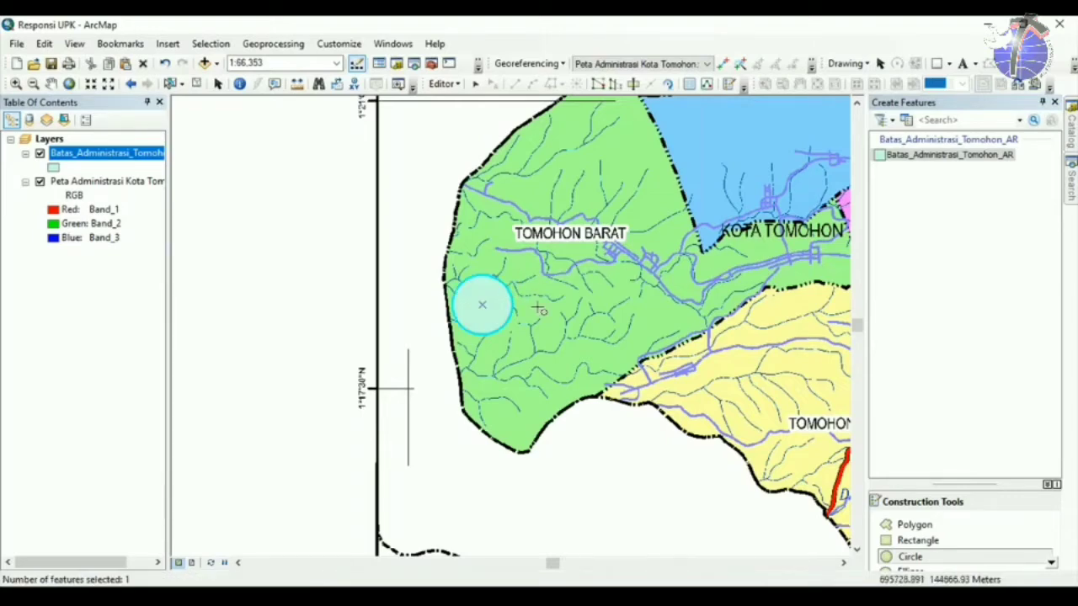
{"action": "key", "text": "Delete"}
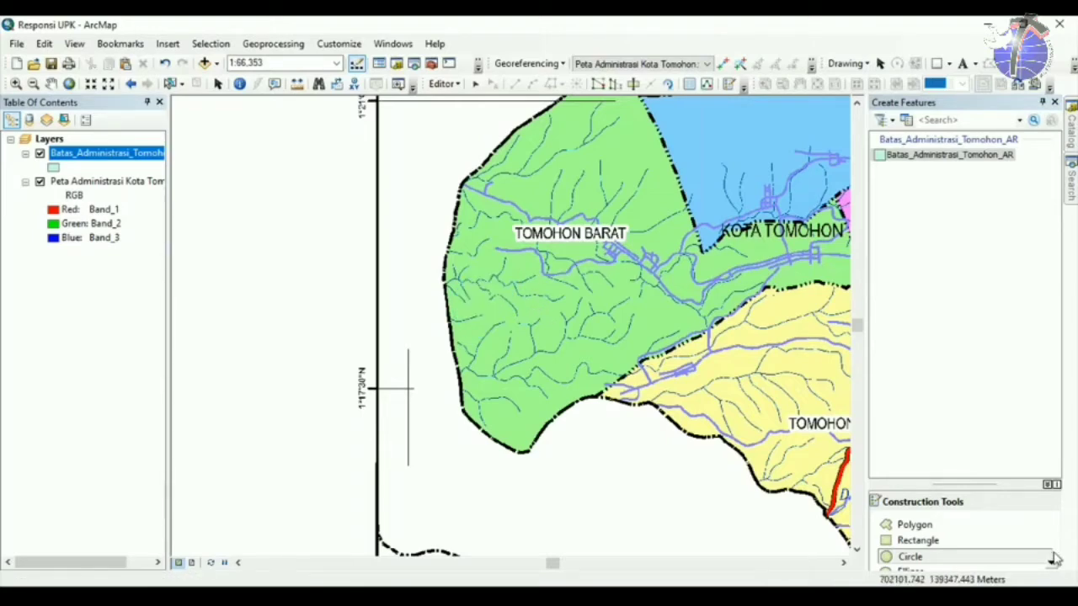
Start a polygon at Tomohon Barat's southern tip, trace its southwestern boundary with vertices, and undo the stray vertex outside the border.
{"action": "left_click", "coordinate": [909, 525]}
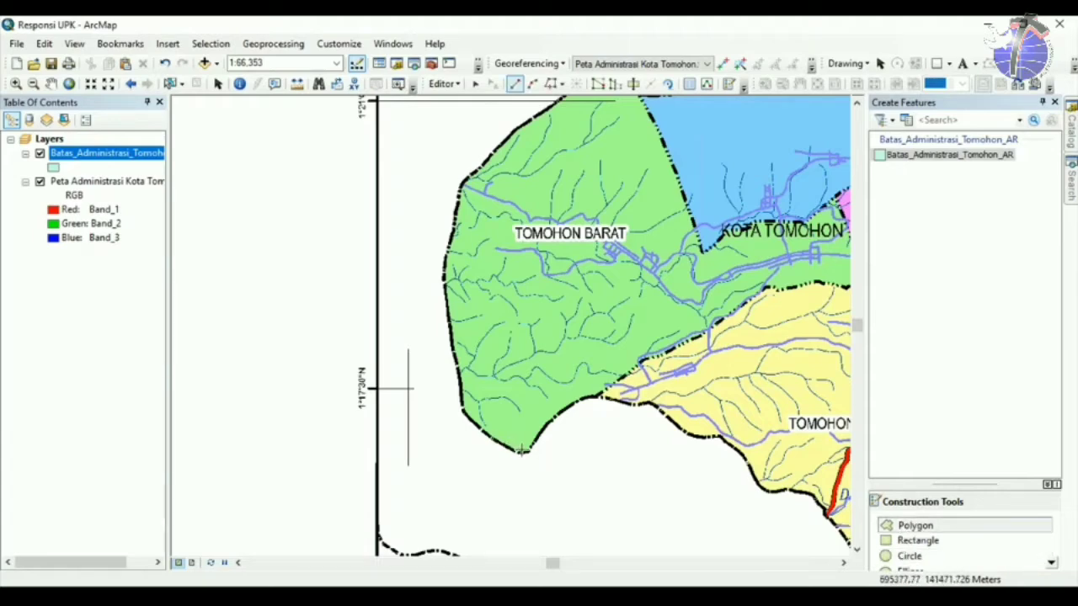
{"action": "left_click", "coordinate": [911, 531]}
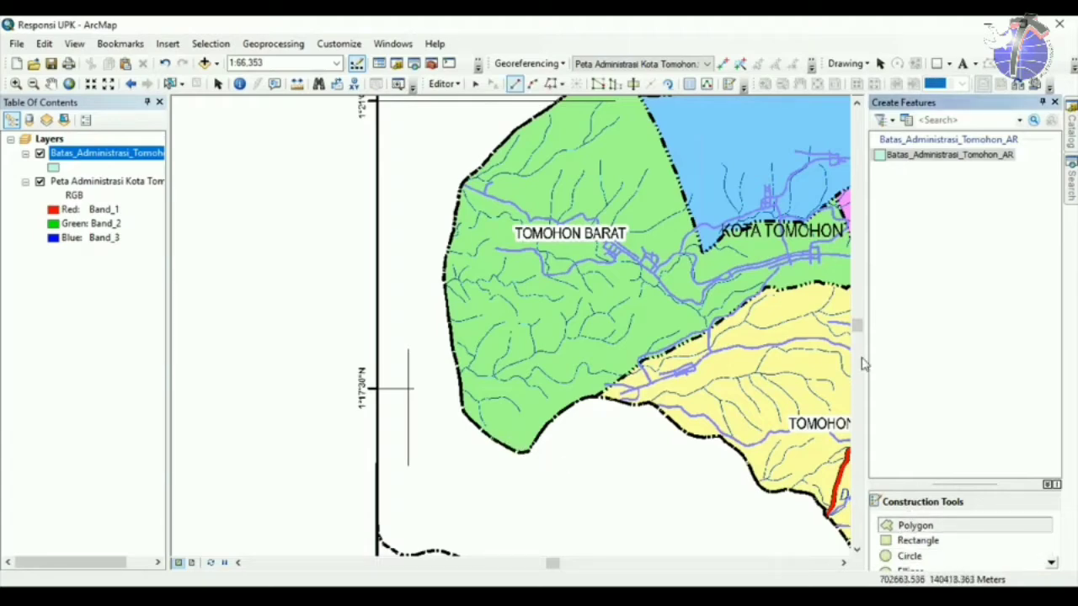
{"action": "left_click", "coordinate": [523, 453]}
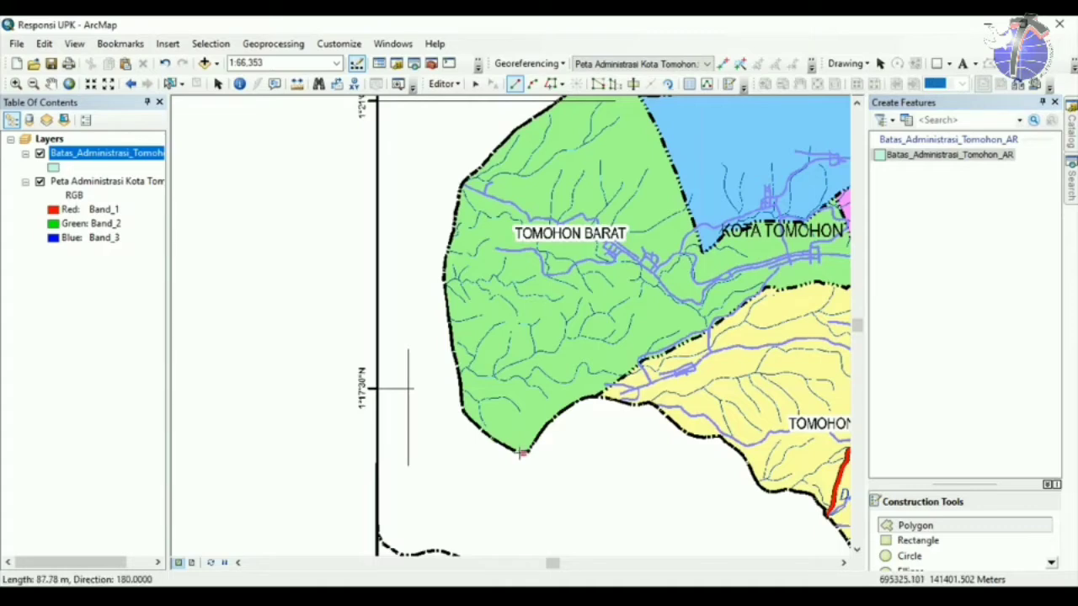
{"action": "left_click", "coordinate": [505, 446]}
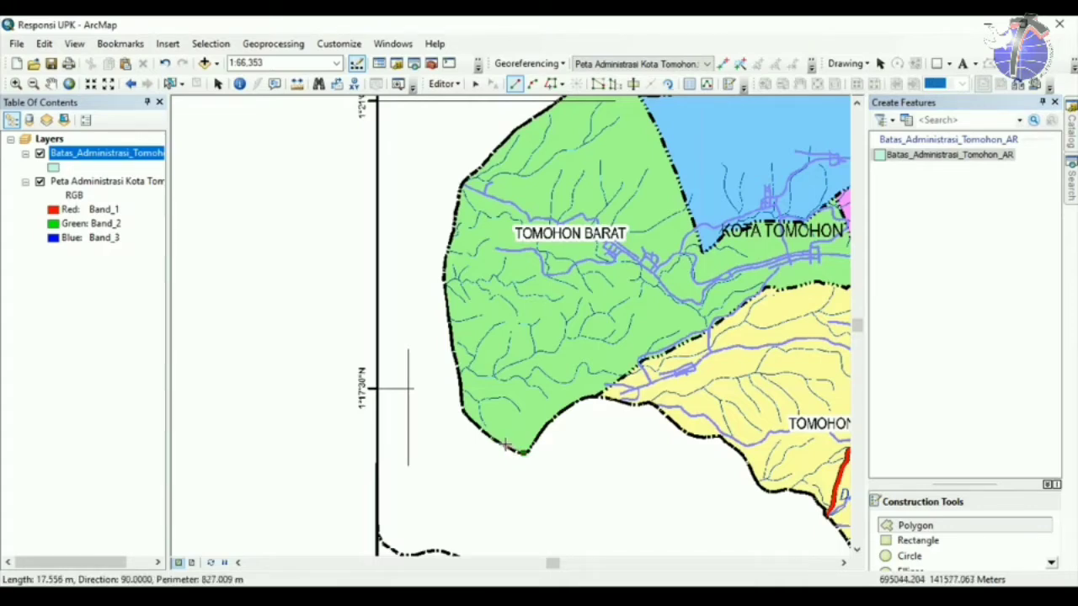
{"action": "left_click", "coordinate": [489, 435]}
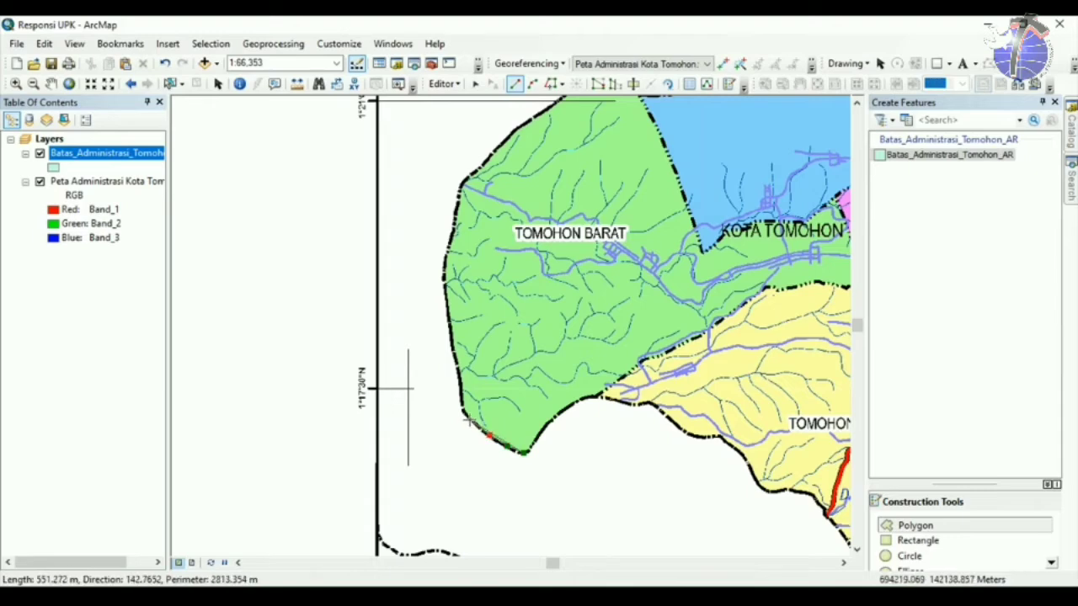
{"action": "left_click", "coordinate": [462, 413]}
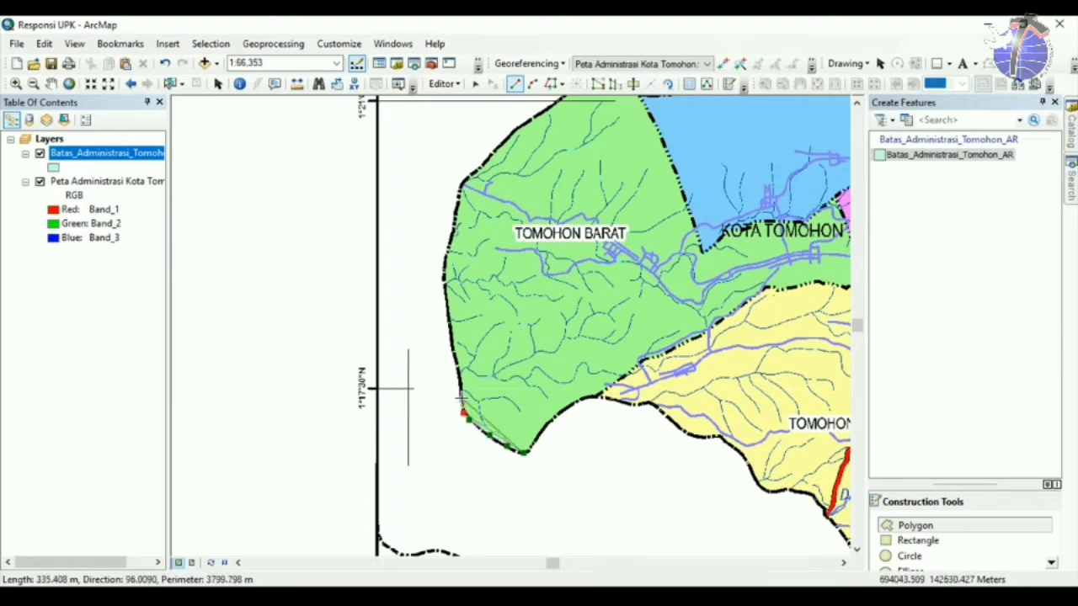
{"action": "left_click", "coordinate": [460, 397]}
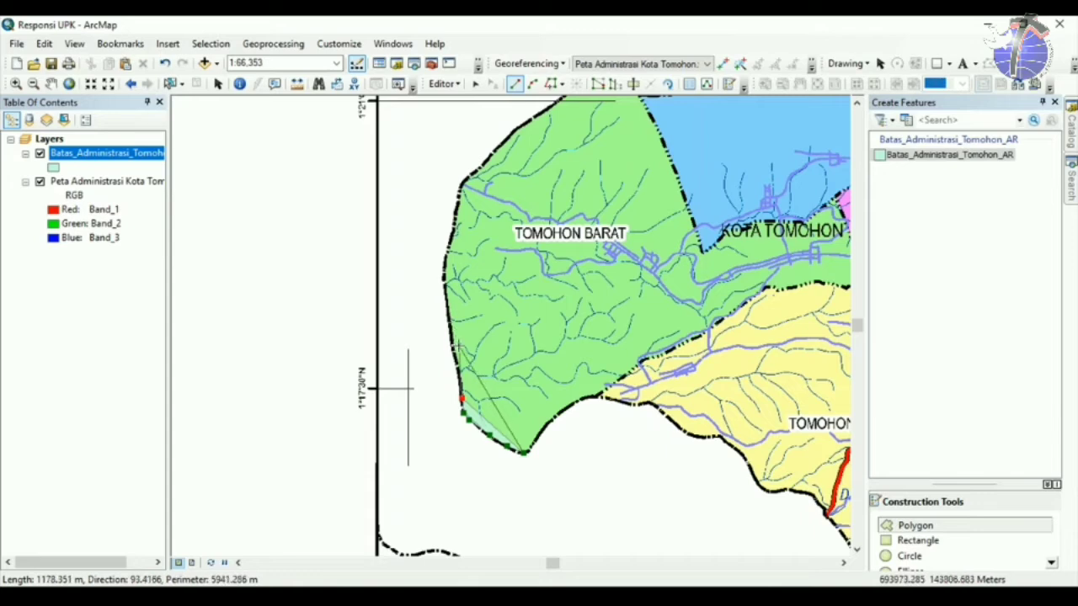
{"action": "left_click", "coordinate": [434, 359]}
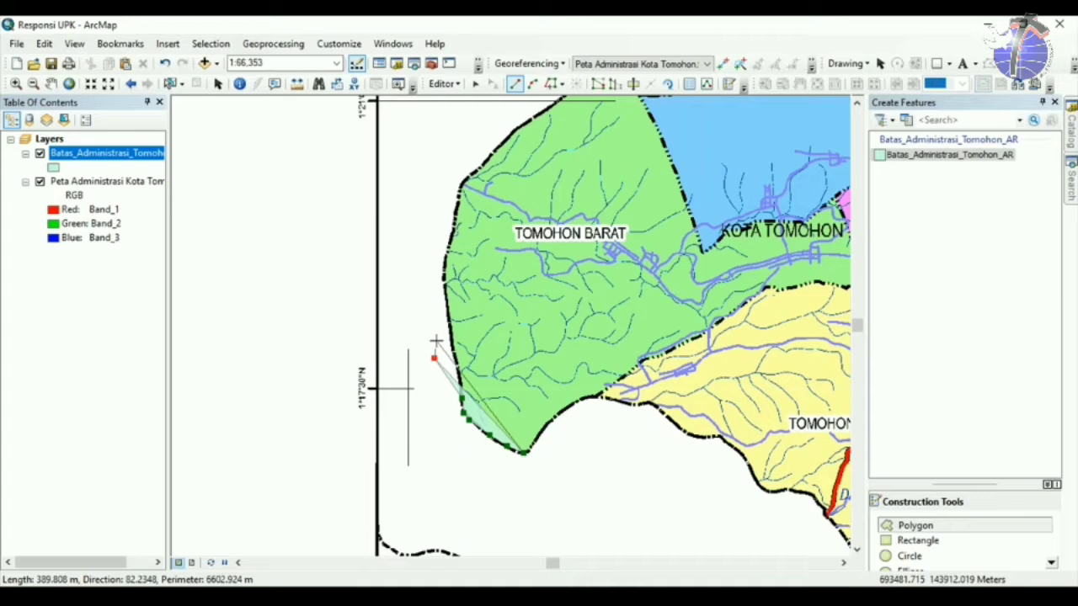
{"action": "key", "text": "ctrl+z"}
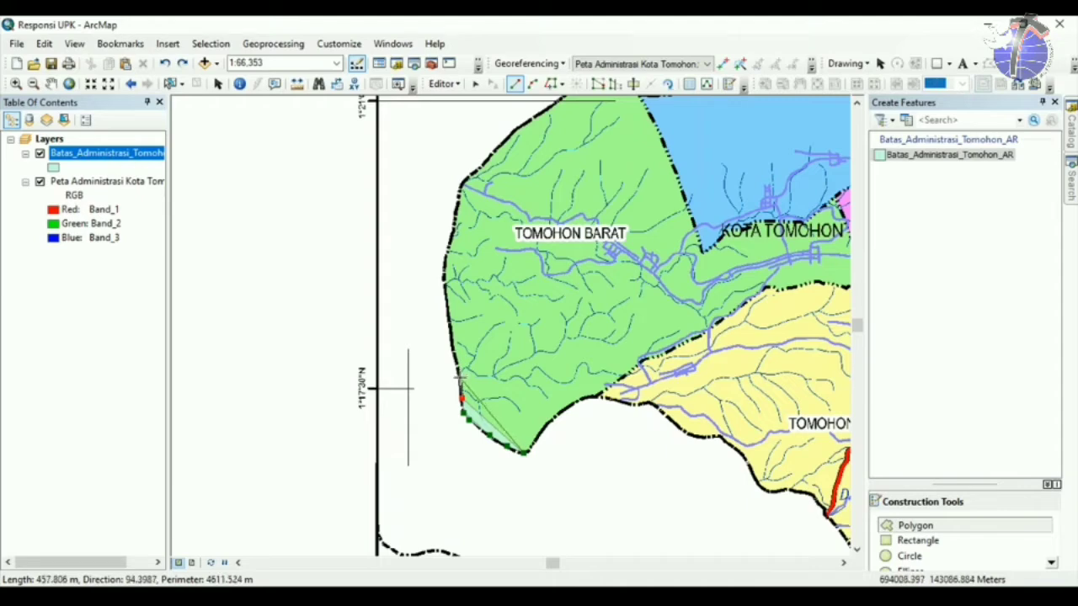
Continue the polygon north along Tomohon Barat's western boundary up to its northwestern corner.
{"action": "left_click", "coordinate": [460, 378]}
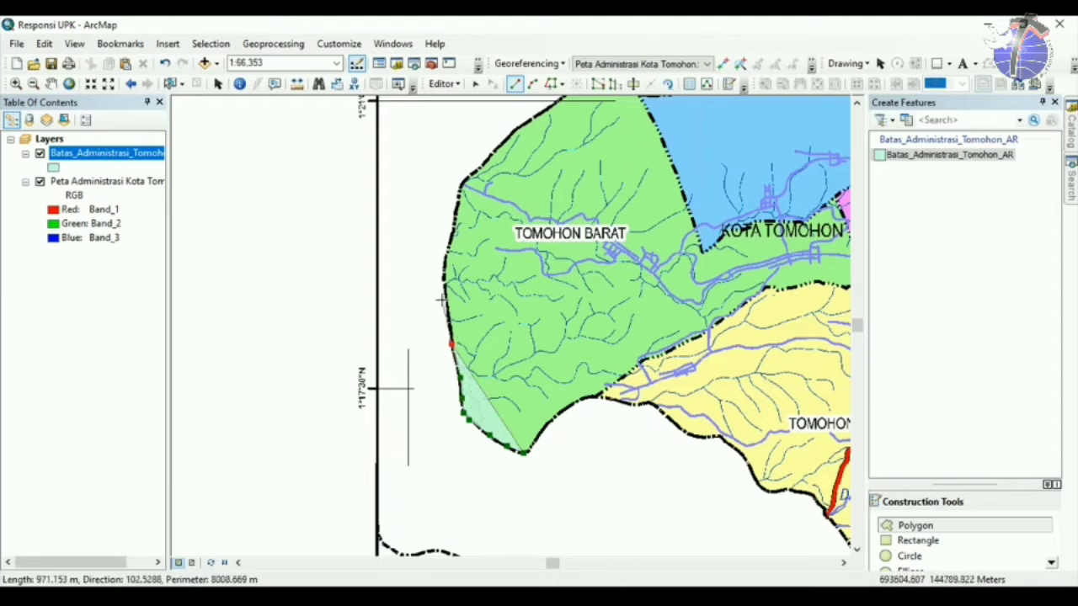
{"action": "left_click", "coordinate": [444, 279]}
{"action": "left_click", "coordinate": [444, 268]}
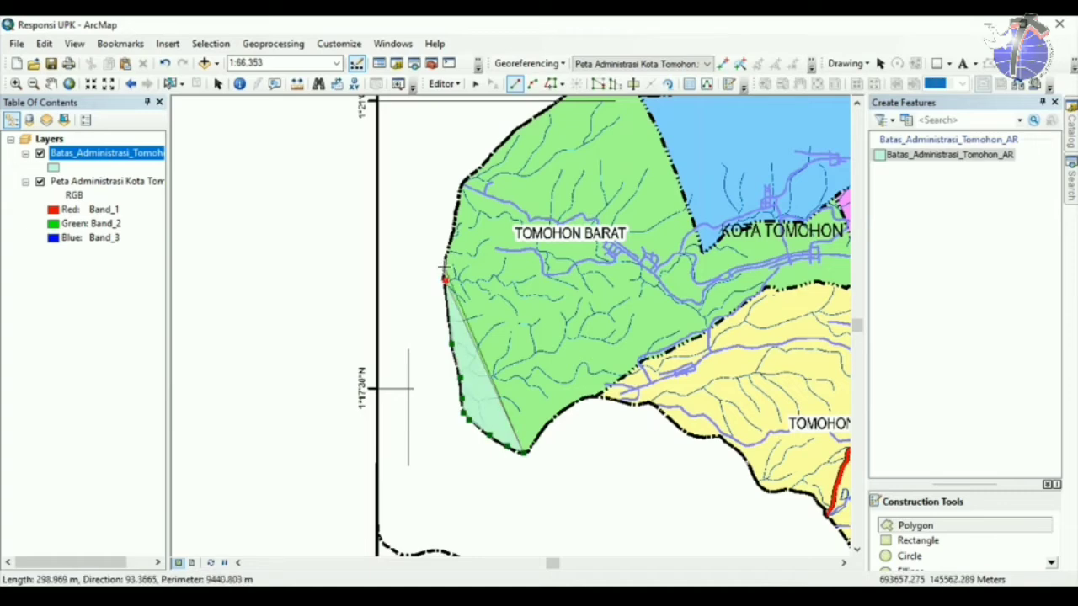
{"action": "left_click", "coordinate": [454, 224]}
{"action": "left_click", "coordinate": [458, 190]}
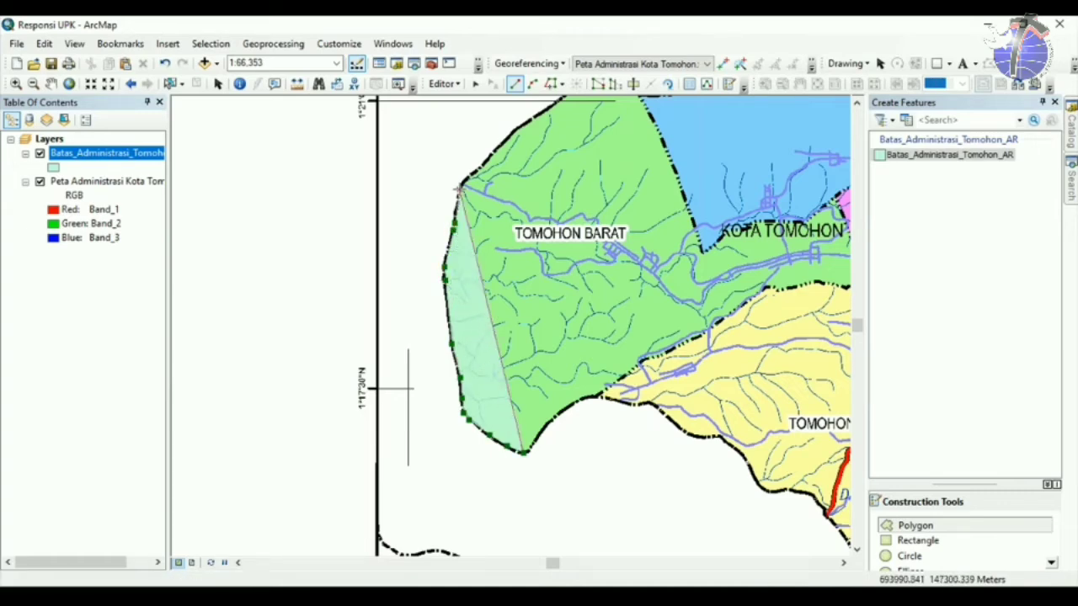
Continue the polygon along Tomohon Barat's northwestern boundary and around the northern end of Tomohon Utara.
{"action": "left_click", "coordinate": [467, 178]}
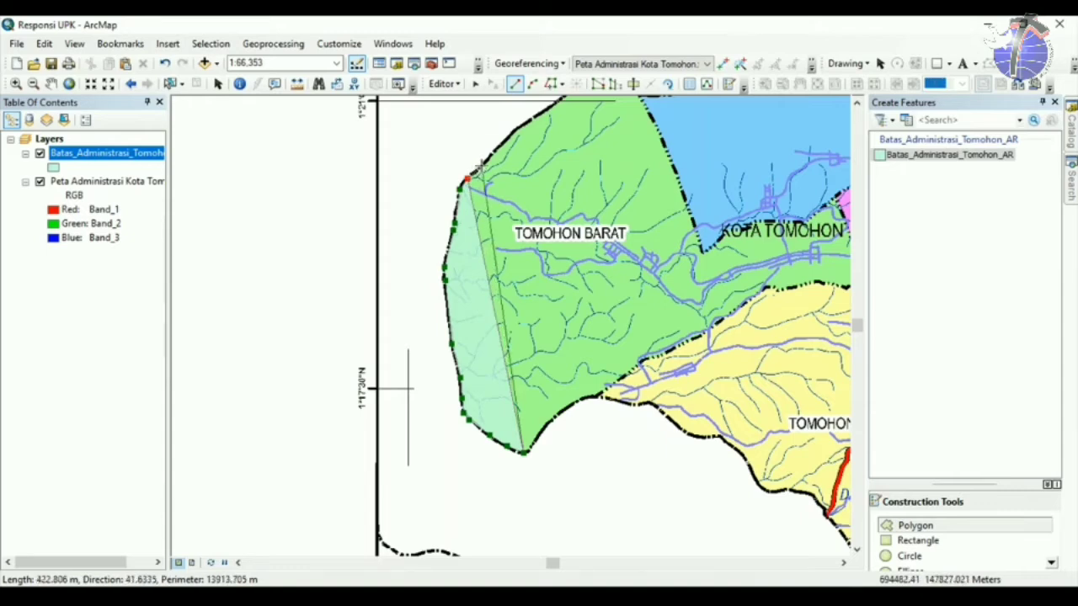
{"action": "left_click", "coordinate": [481, 165]}
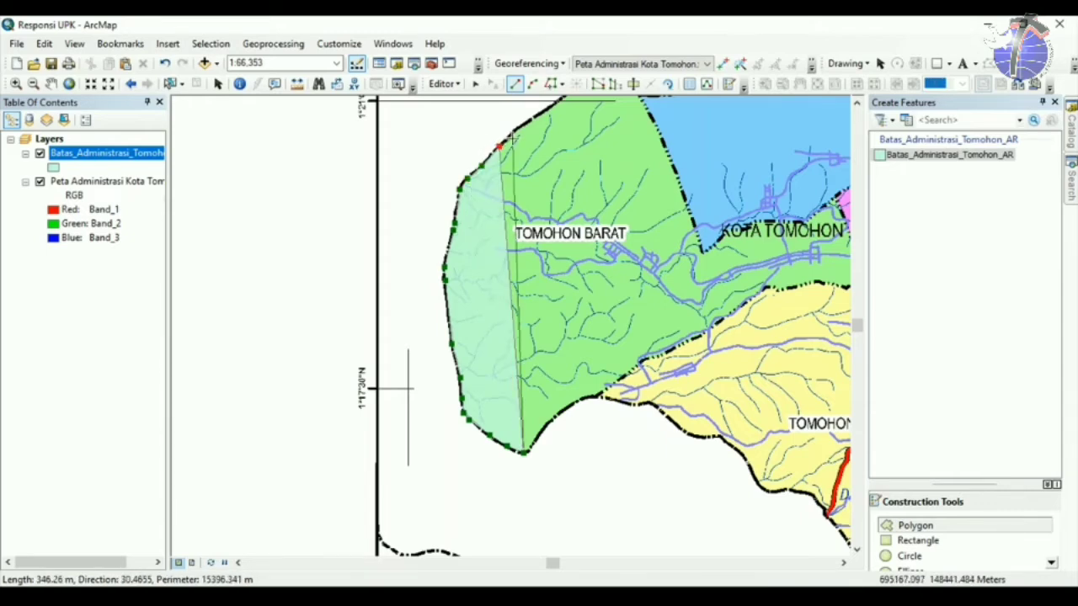
{"action": "left_click", "coordinate": [498, 146]}
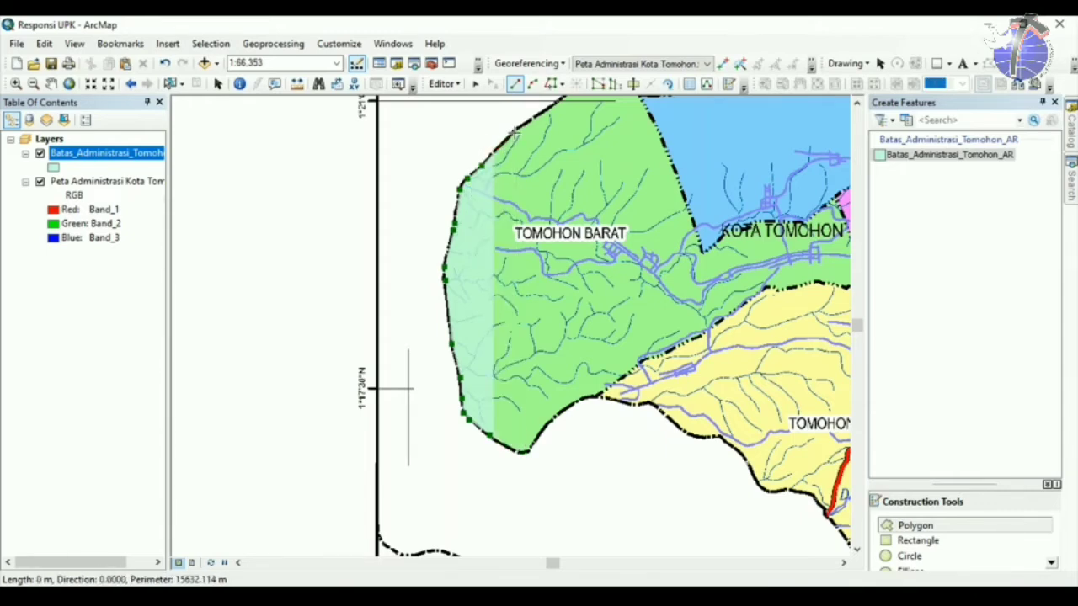
{"action": "left_click", "coordinate": [552, 107]}
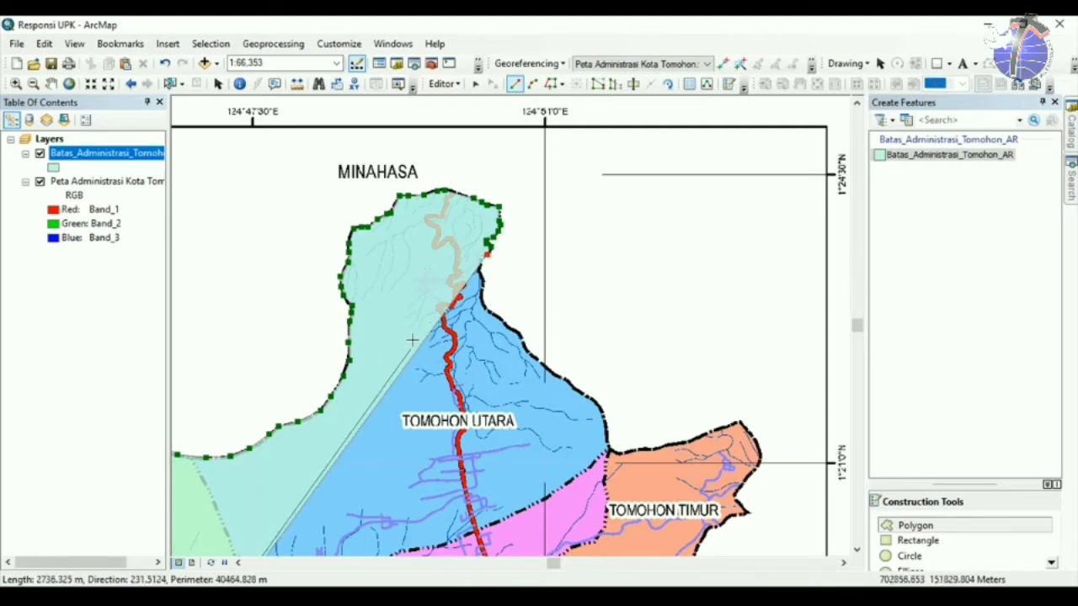
Change the Batas_Administrasi_Tomohon_AR layer's symbol to Hollow.
{"action": "left_click", "coordinate": [54, 169]}
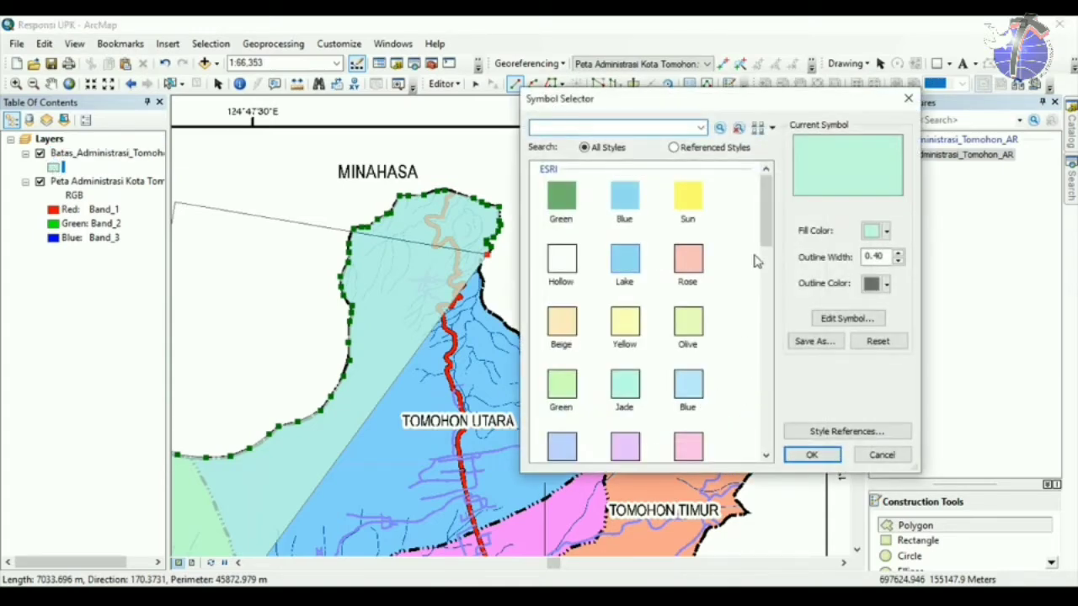
{"action": "left_click", "coordinate": [564, 263]}
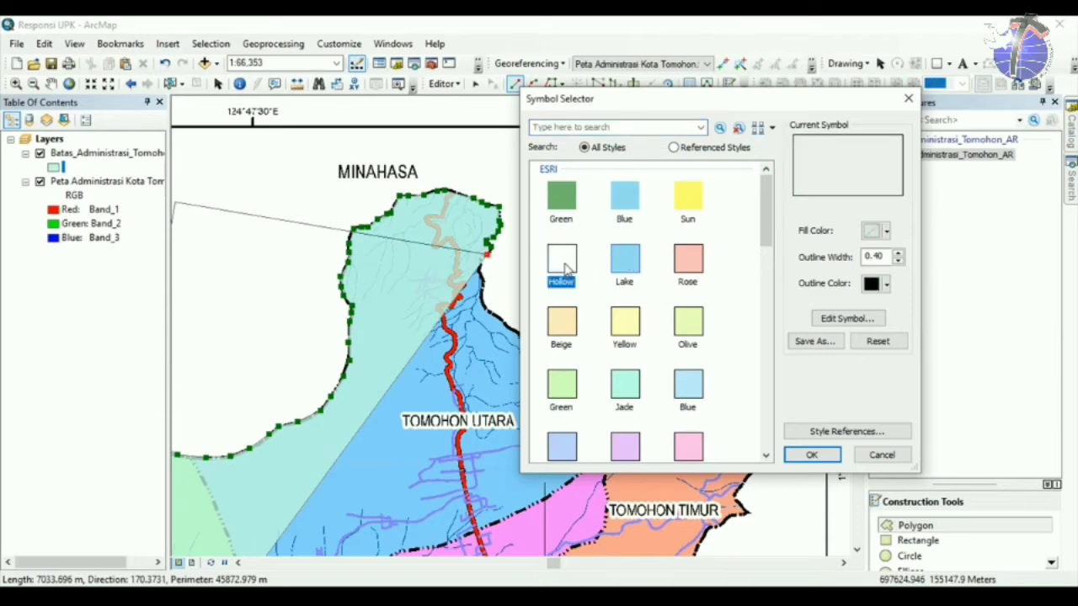
{"action": "left_click", "coordinate": [811, 454]}
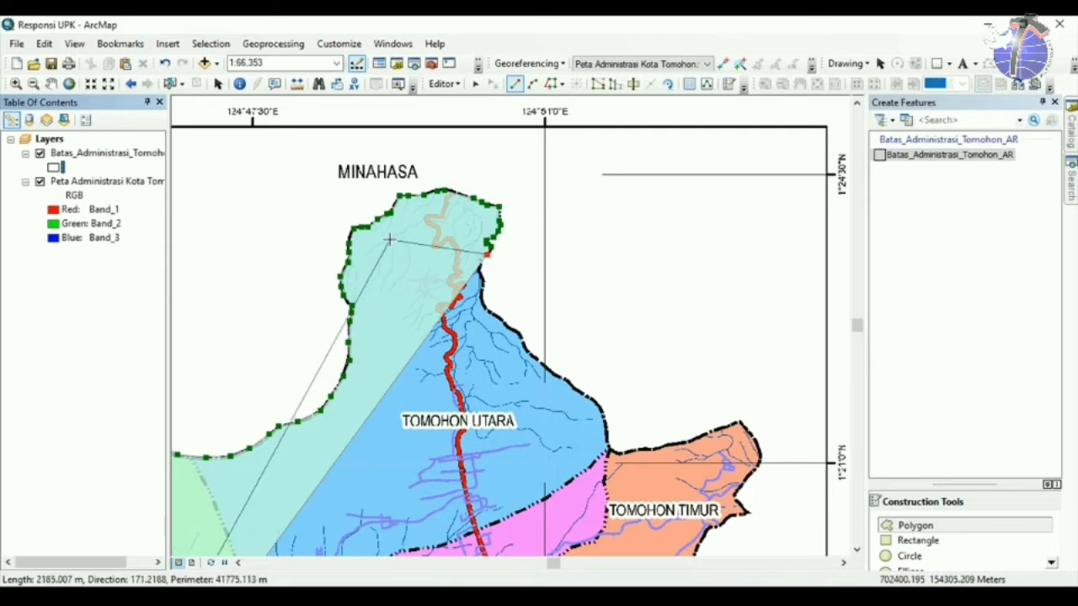
Add the next polygon vertex on Tomohon Utara's northeastern boundary.
{"action": "left_click", "coordinate": [481, 263]}
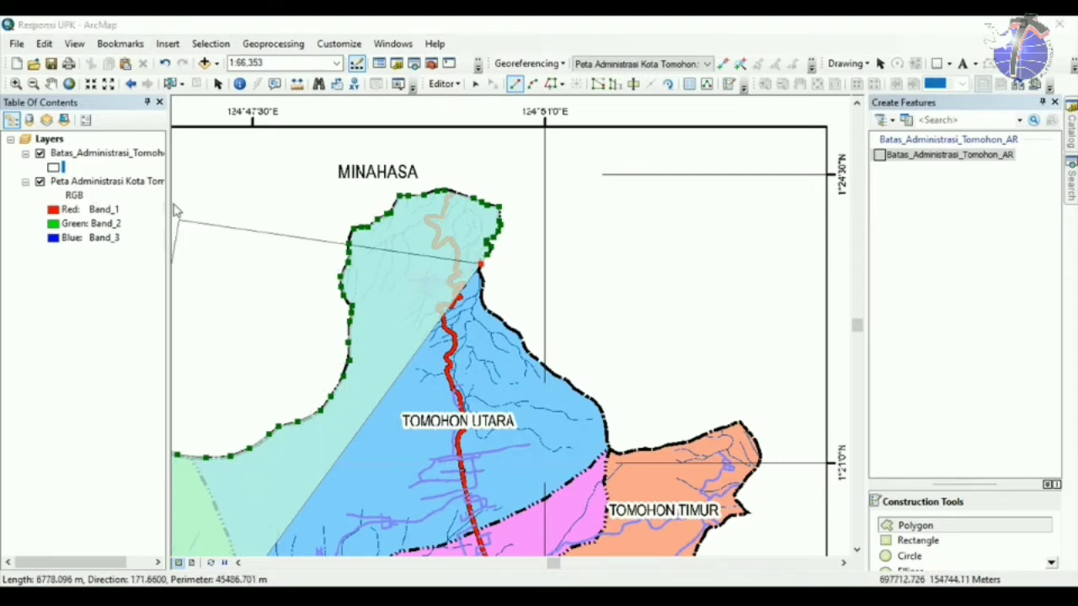
Set the Batas_Administrasi_Tomohon_AR layer's symbol to a light yellow fill.
{"action": "left_click", "coordinate": [875, 238]}
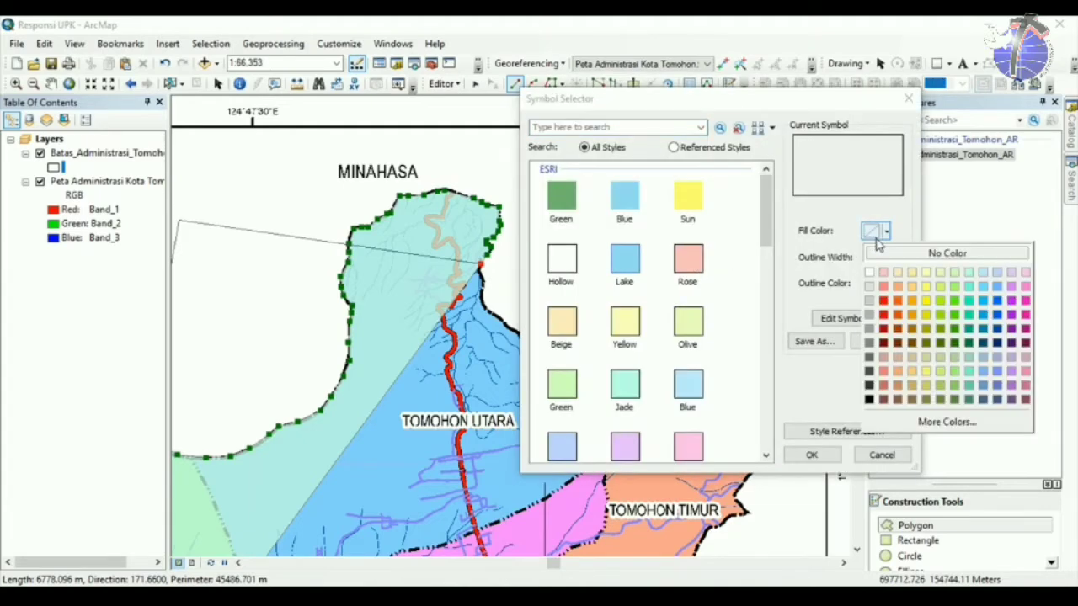
{"action": "left_click", "coordinate": [881, 252]}
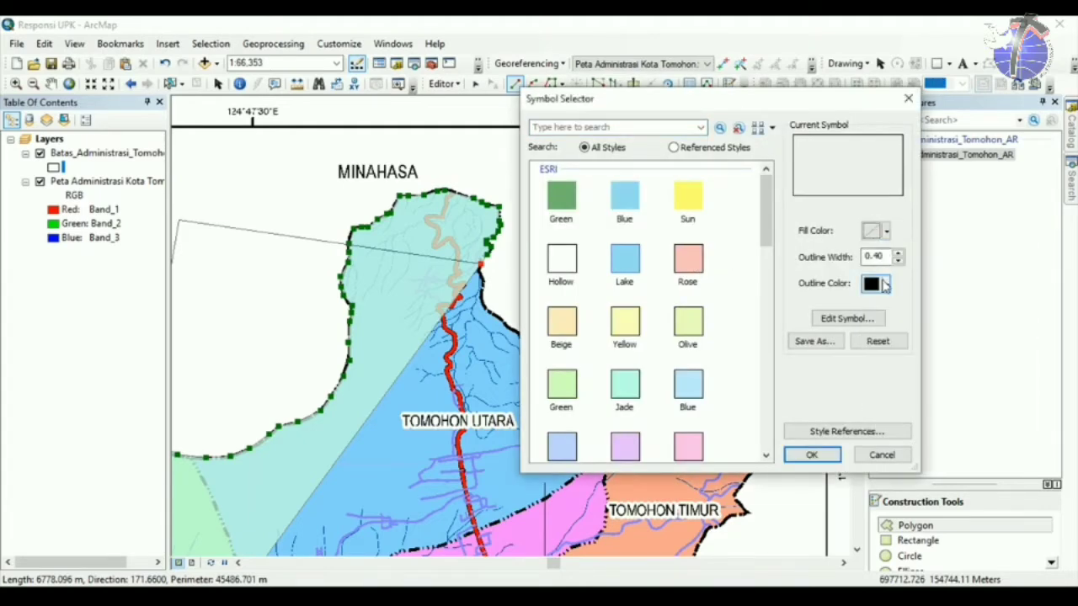
{"action": "left_click", "coordinate": [813, 455]}
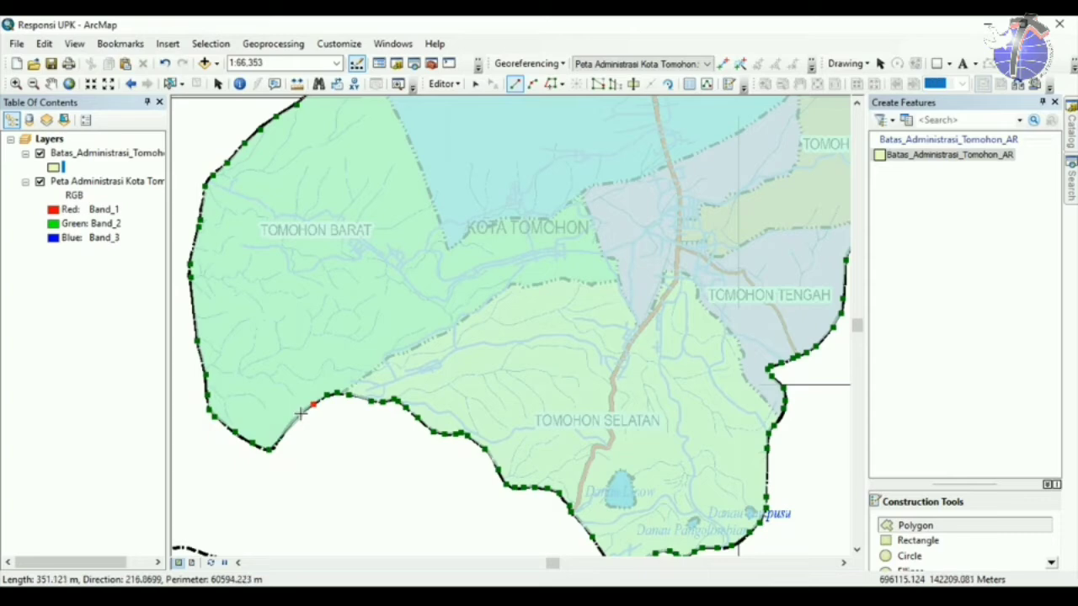
Finish the outer boundary polygon on Tomohon Barat's southern edge and check its full extent against the base map with the polygon layer hidden and shown.
{"action": "left_click", "coordinate": [299, 414]}
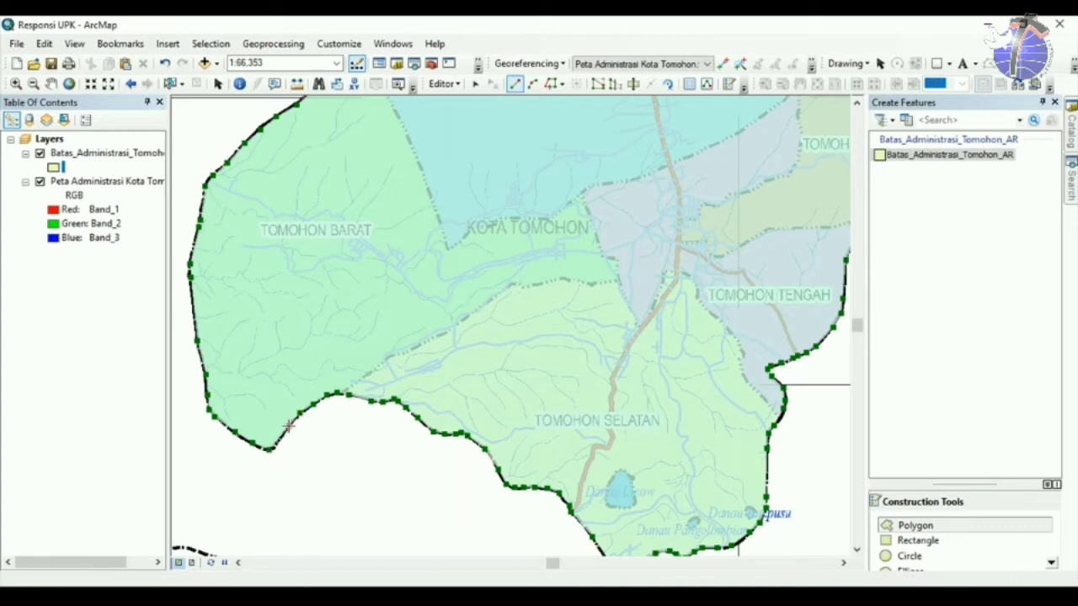
{"action": "double_click", "coordinate": [288, 425]}
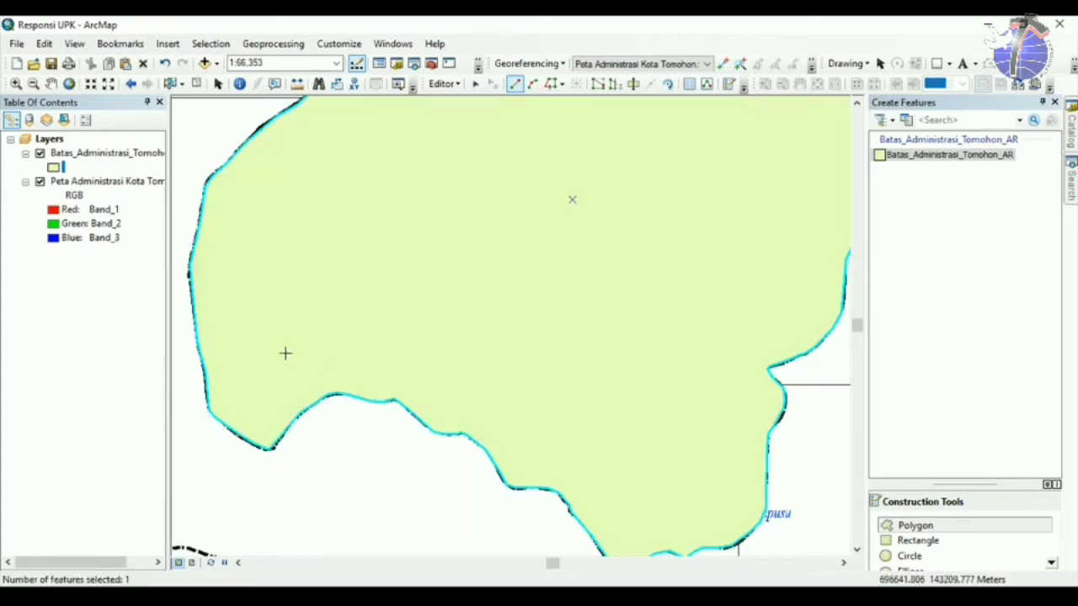
{"action": "left_click", "coordinate": [70, 83]}
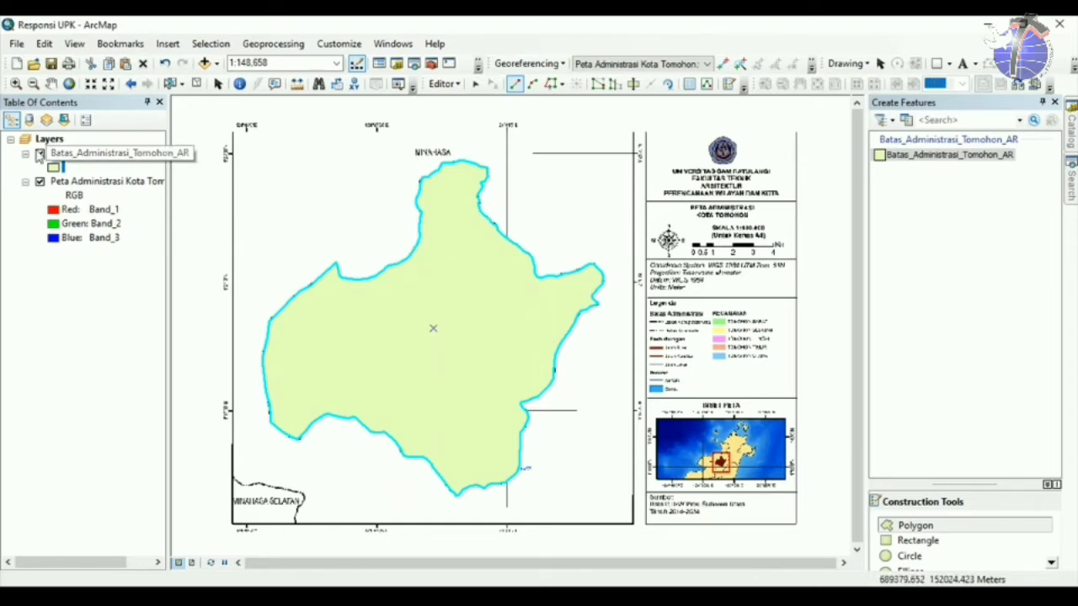
{"action": "left_click", "coordinate": [39, 154]}
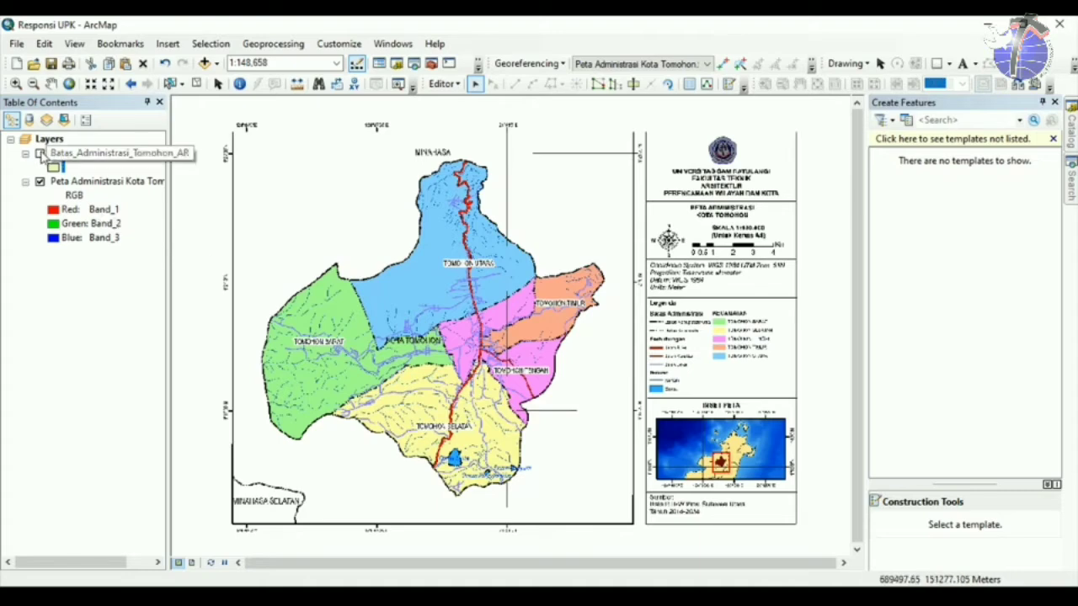
{"action": "left_click", "coordinate": [39, 154]}
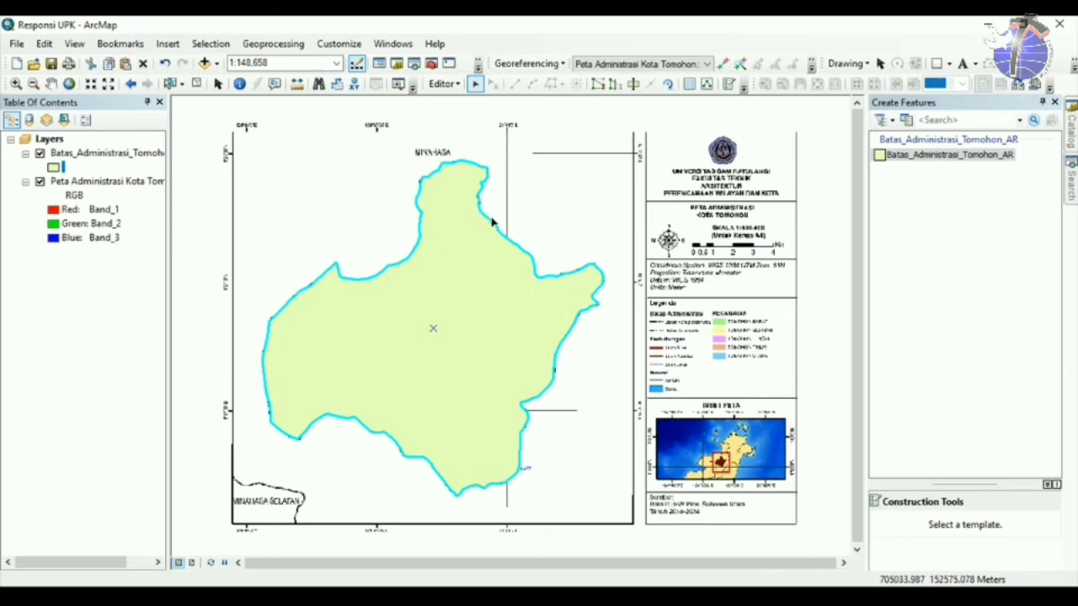
Give the Batas_Administrasi_Tomohon_AR layer's symbol no fill and a thicker red outline.
{"action": "left_click", "coordinate": [635, 85]}
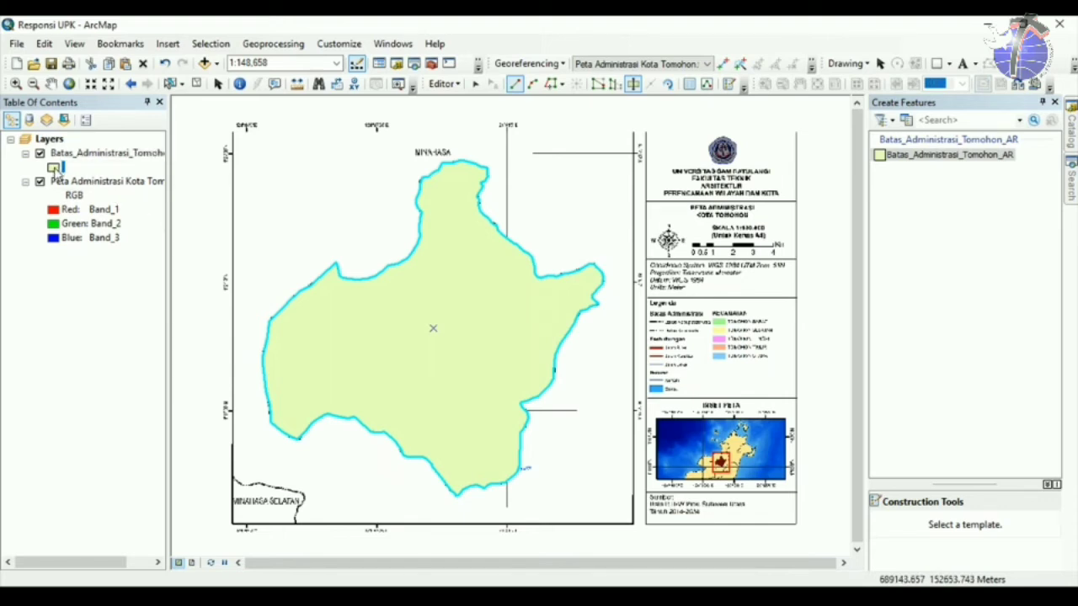
{"action": "left_click", "coordinate": [56, 167]}
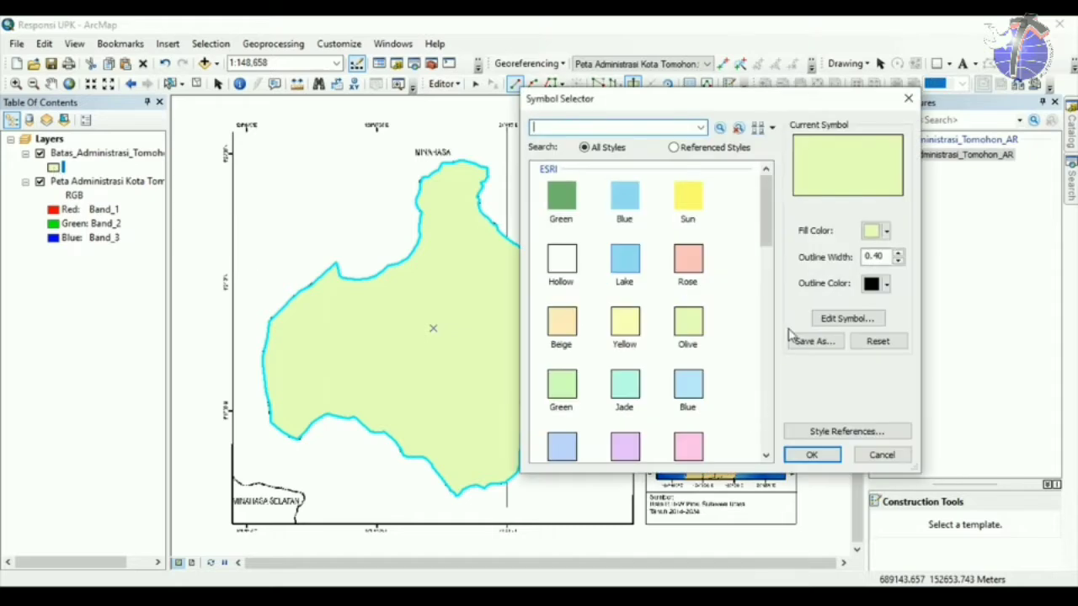
{"action": "left_click", "coordinate": [878, 236]}
{"action": "left_click", "coordinate": [894, 254]}
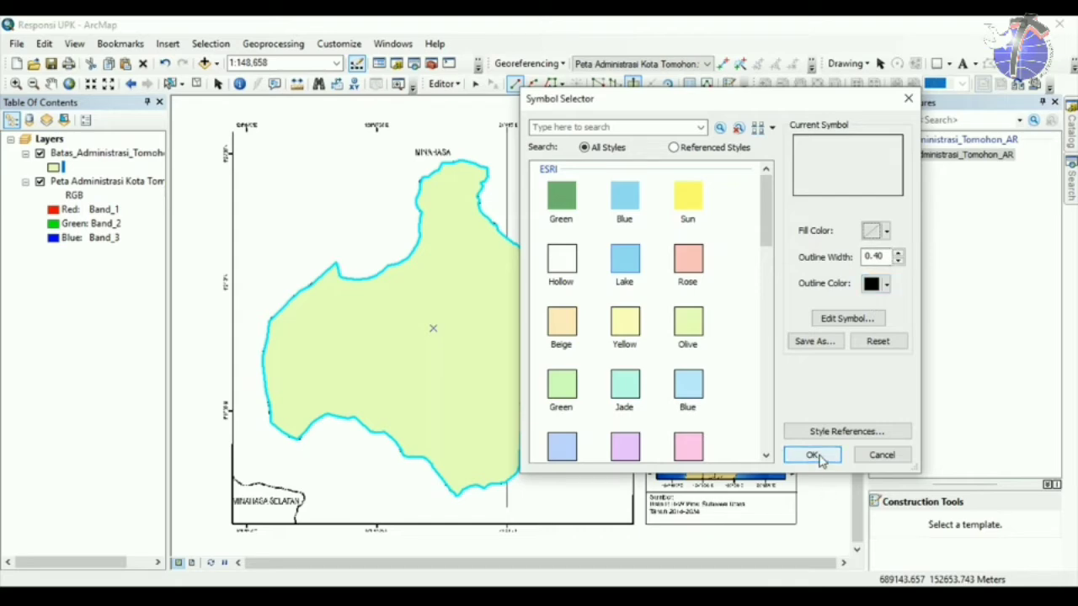
{"action": "left_click", "coordinate": [873, 285]}
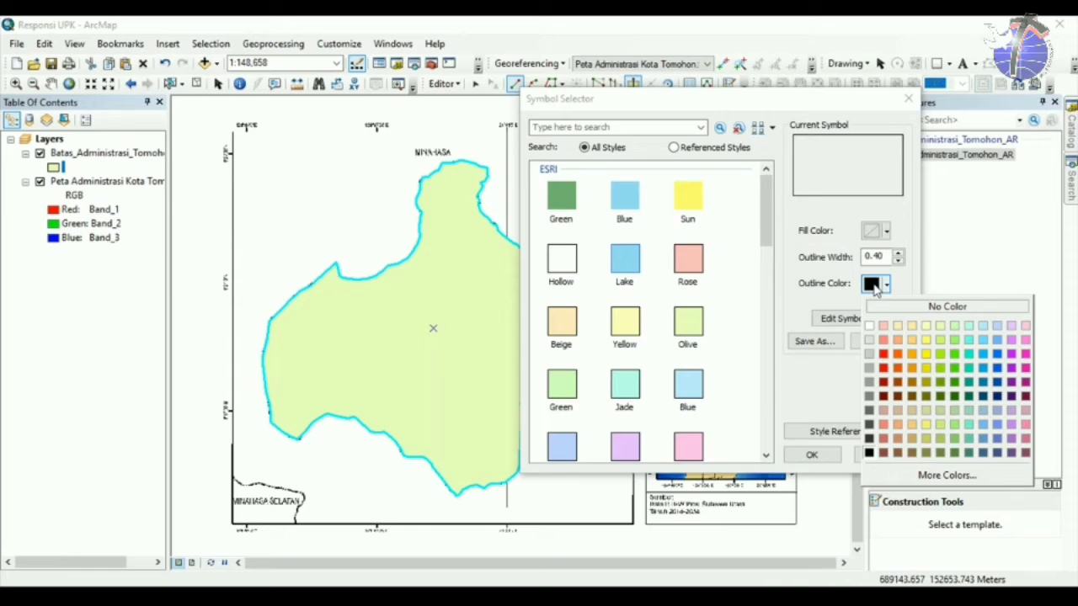
{"action": "left_click", "coordinate": [884, 368]}
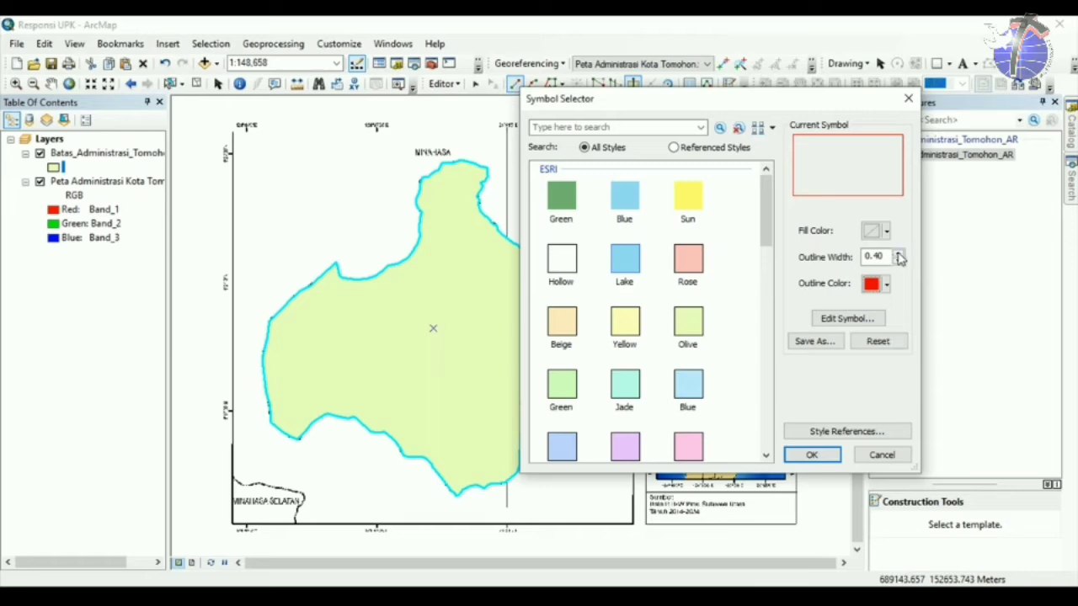
{"action": "left_click", "coordinate": [900, 253]}
{"action": "left_click", "coordinate": [830, 455]}
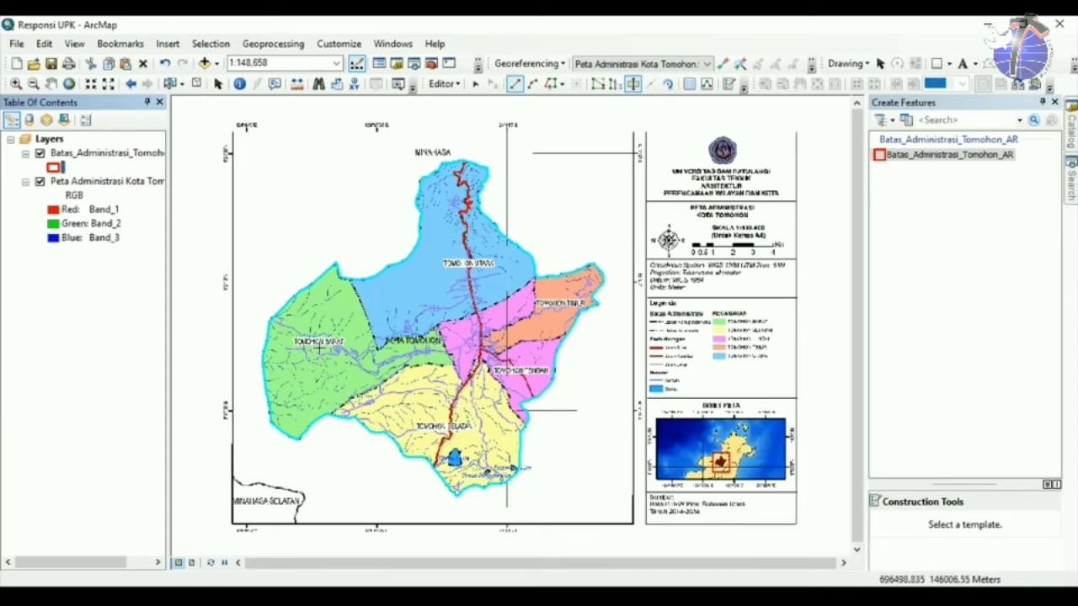
Start a Cut Polygons line at Tomohon Barat's southern outer edge and trace its border with Tomohon Selatan up to Tomohon Tengah.
{"action": "left_click", "coordinate": [15, 83]}
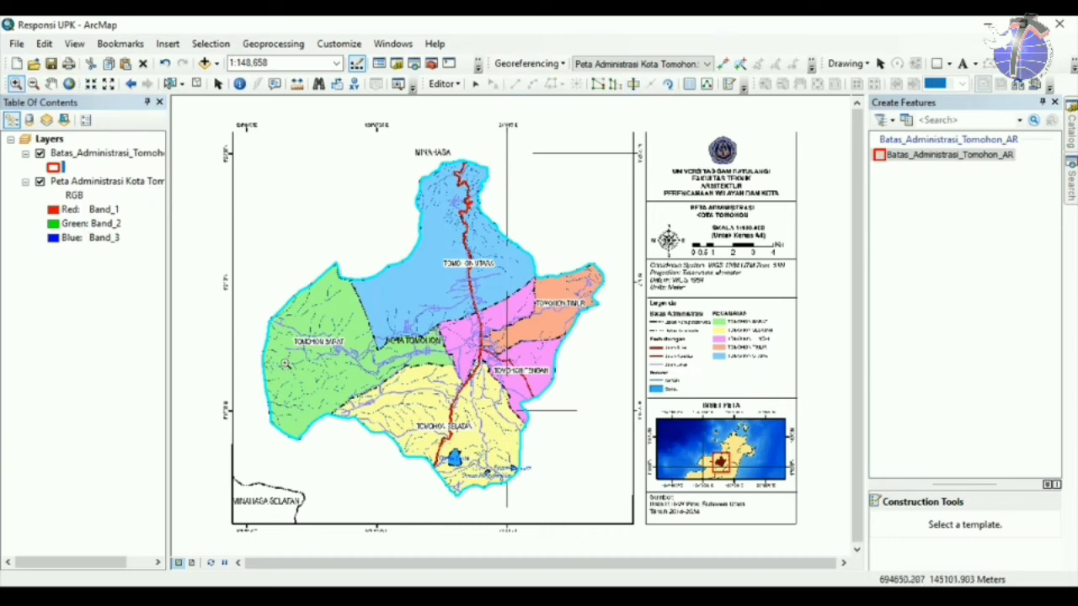
{"action": "left_click_drag", "start_coordinate": [298, 368], "coordinate": [396, 456]}
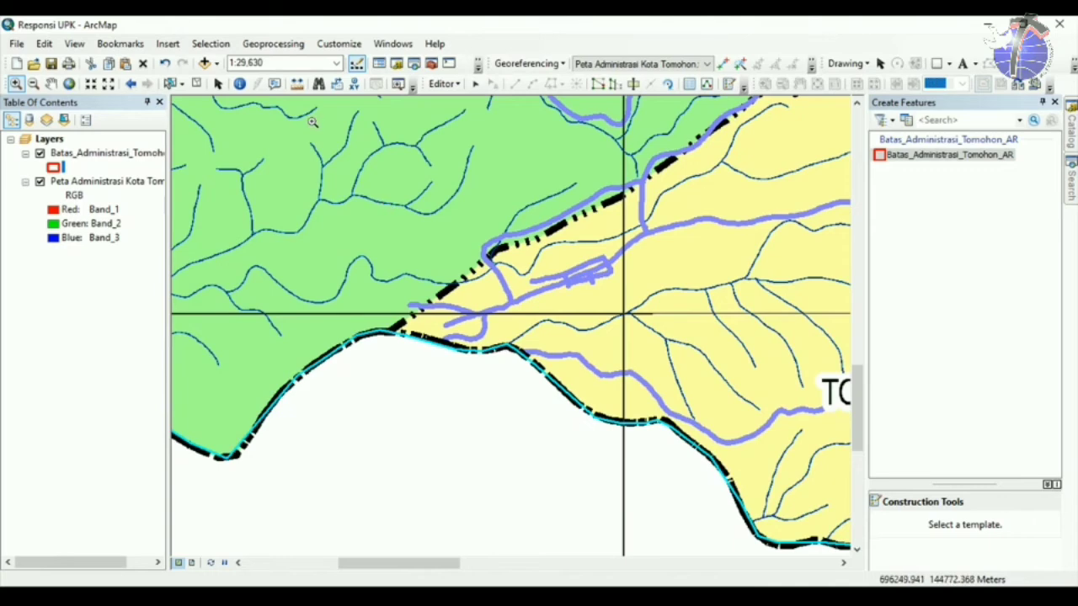
{"action": "scroll", "coordinate": [312, 122], "scroll_direction": "down", "scroll_amount": 3}
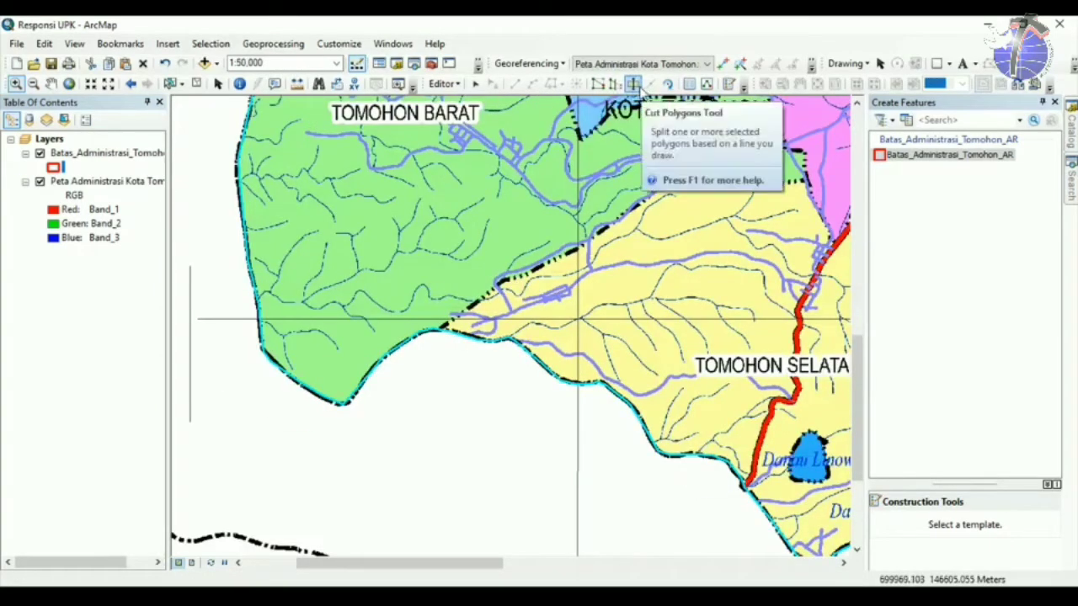
{"action": "left_click", "coordinate": [634, 82]}
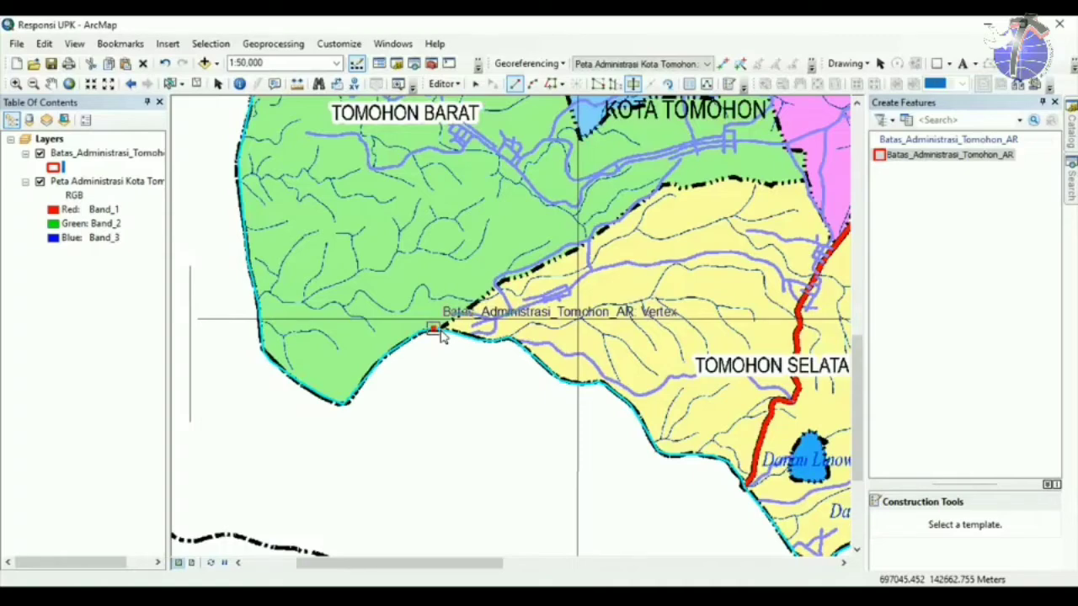
{"action": "left_click", "coordinate": [439, 330]}
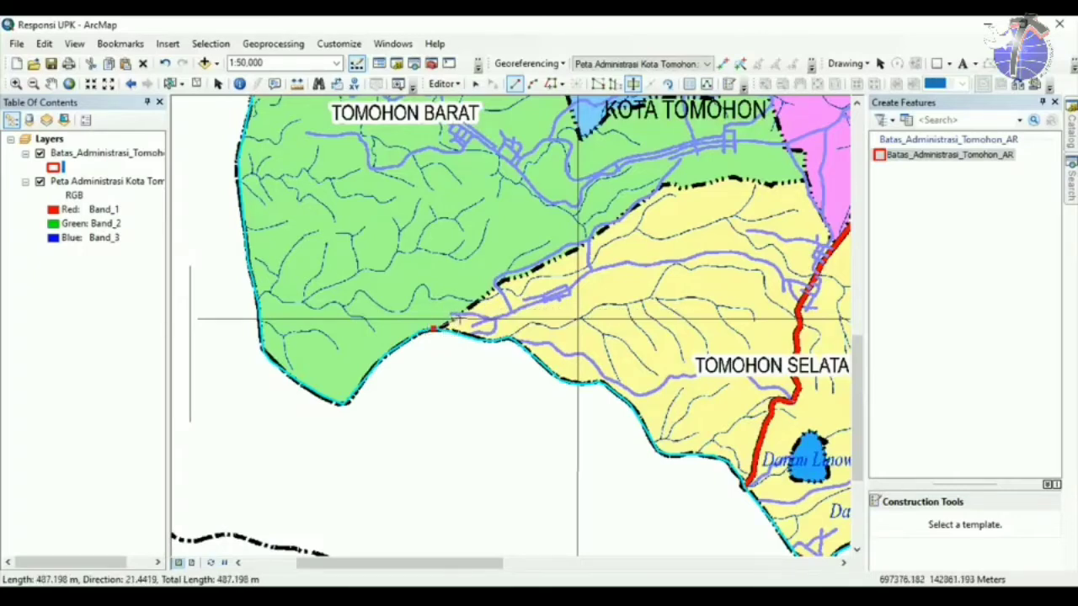
{"action": "left_click", "coordinate": [462, 314]}
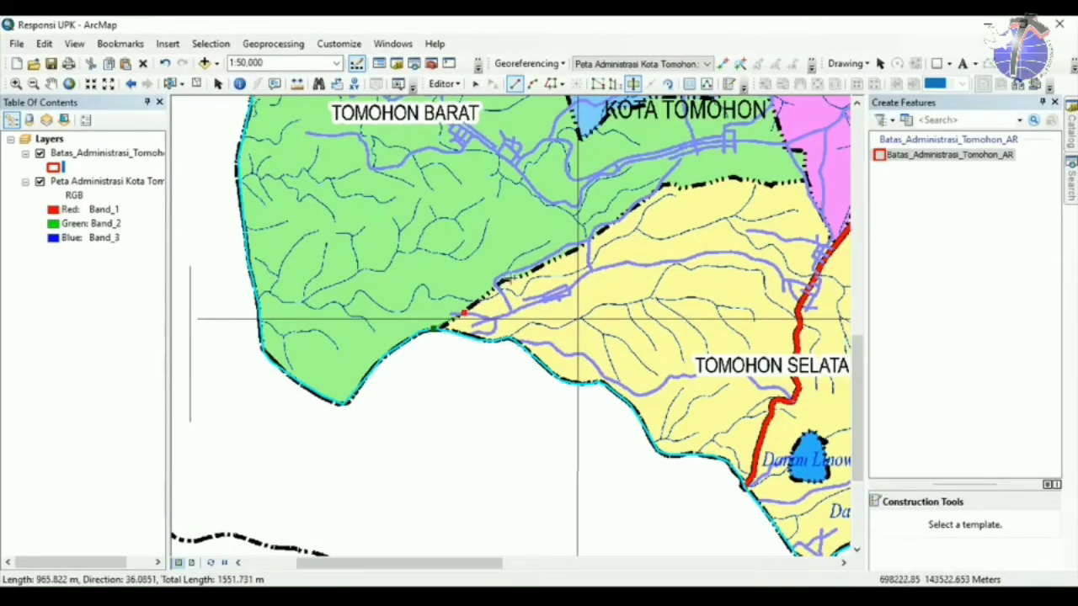
{"action": "left_click", "coordinate": [511, 279]}
{"action": "left_click", "coordinate": [555, 262]}
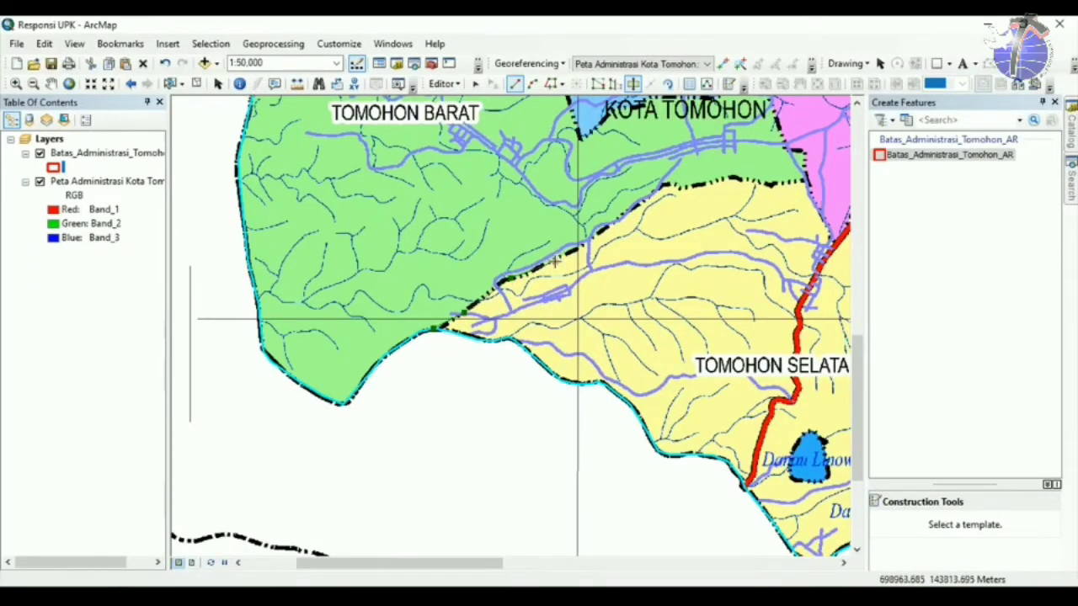
{"action": "left_click", "coordinate": [607, 227]}
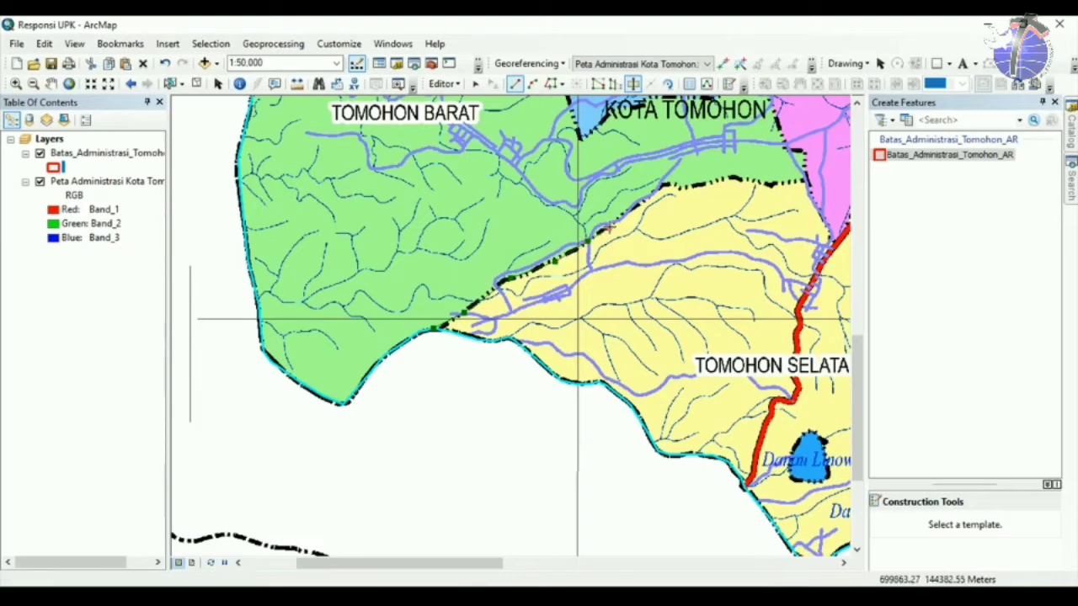
{"action": "left_click", "coordinate": [664, 182]}
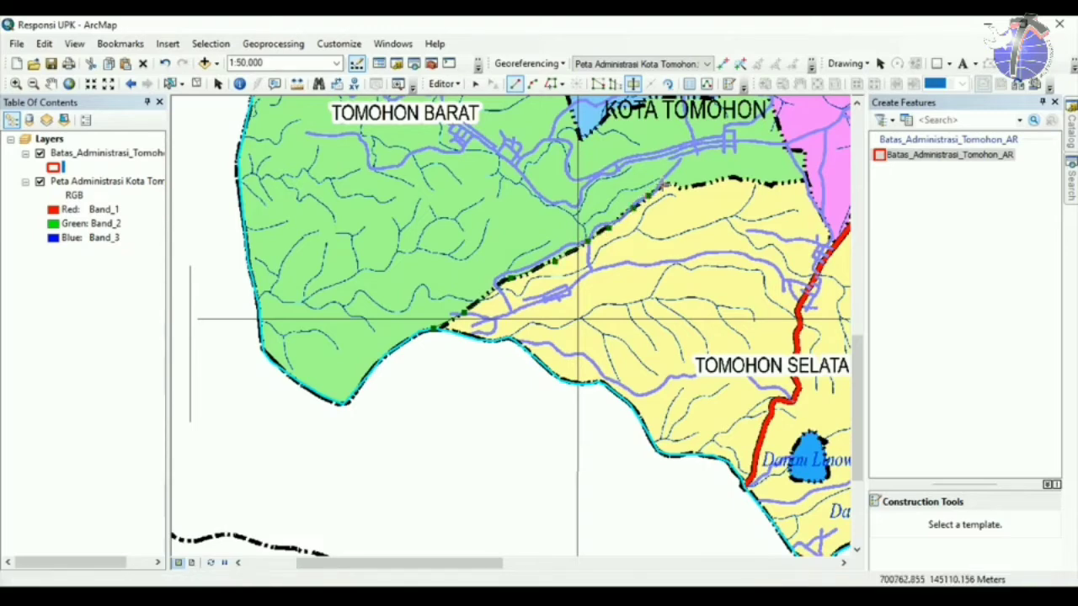
{"action": "left_click", "coordinate": [675, 183]}
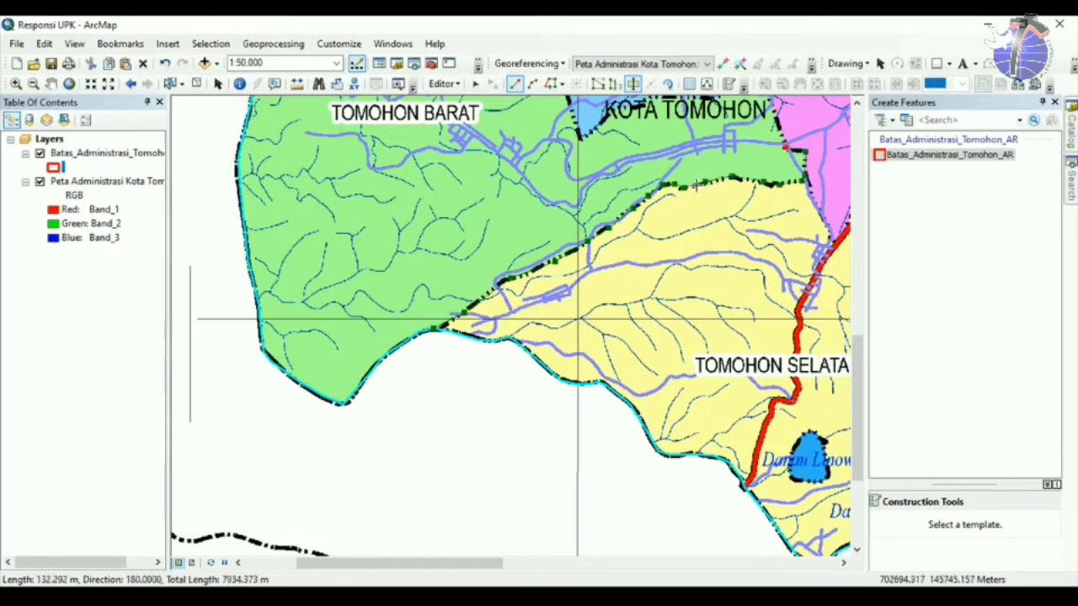
{"action": "left_click", "coordinate": [785, 147]}
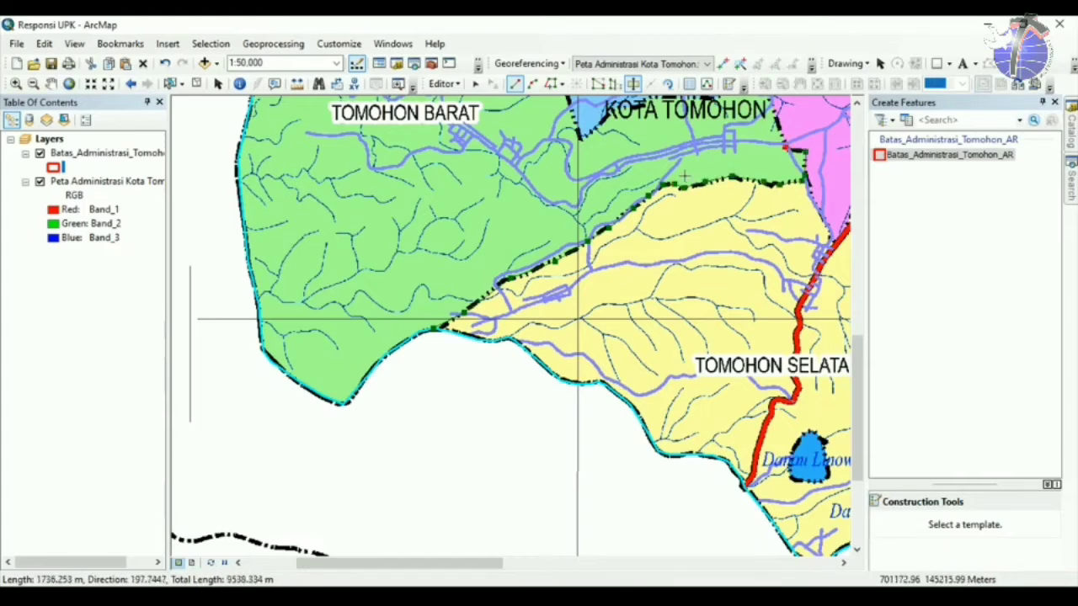
{"action": "left_click", "coordinate": [766, 135]}
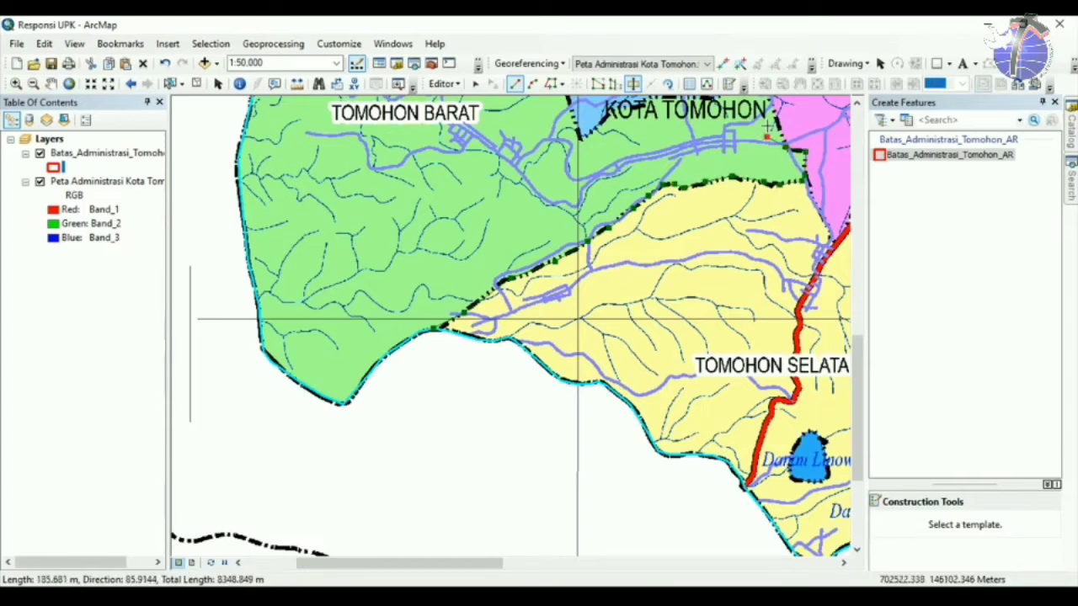
{"action": "left_click", "coordinate": [767, 125]}
{"action": "left_click_drag", "start_coordinate": [711, 239], "coordinate": [605, 428]}
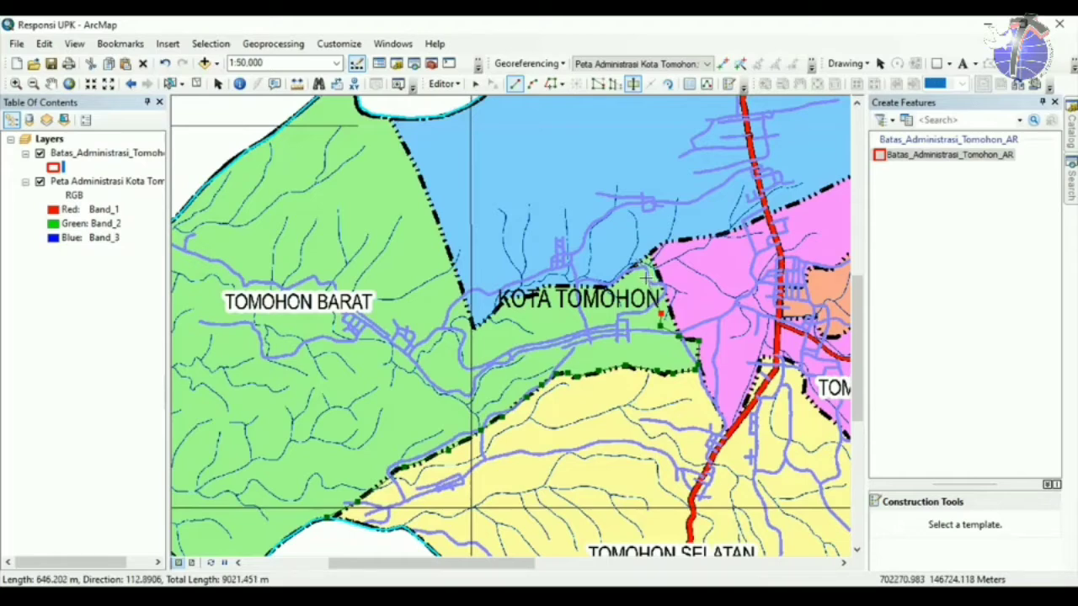
{"action": "key", "text": "ctrl+z"}
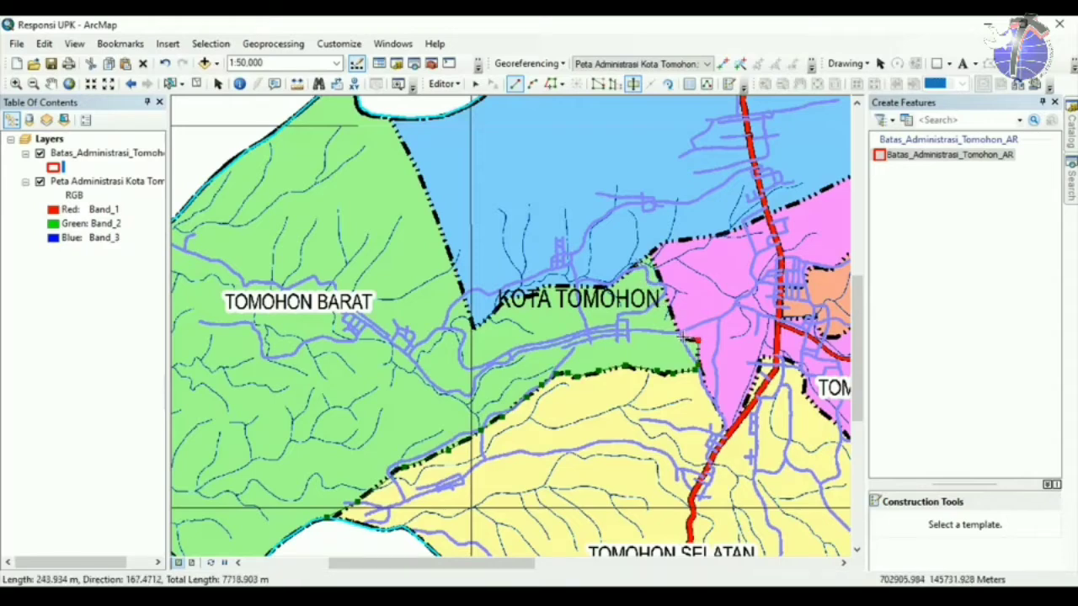
Trace the cut line along Tomohon Barat's borders with Tomohon Tengah and Tomohon Utara, finishing it on the northern outer boundary.
{"action": "left_click", "coordinate": [650, 253]}
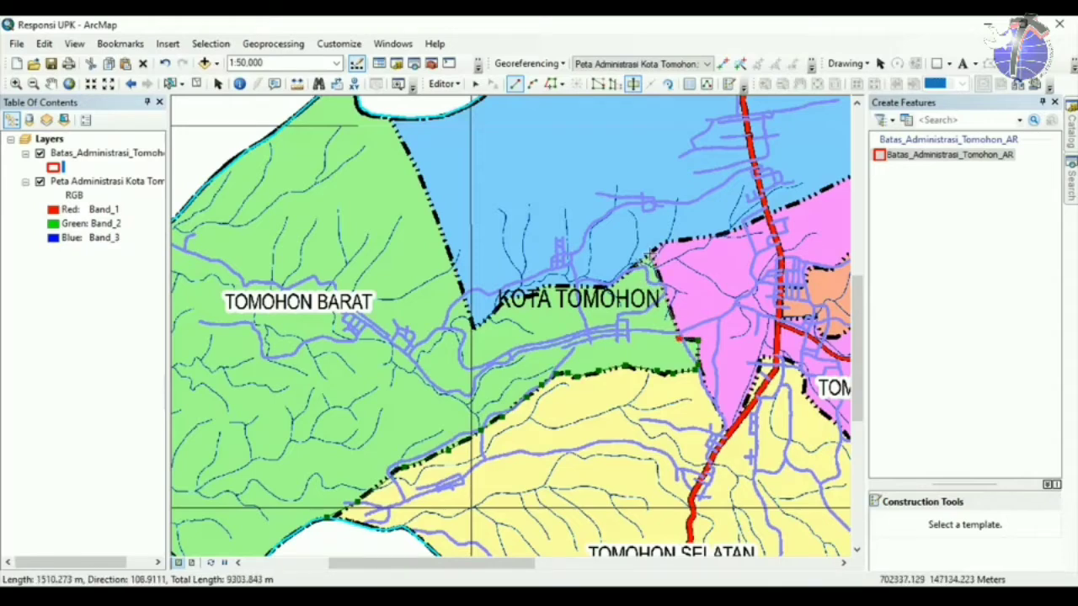
{"action": "left_click", "coordinate": [622, 269]}
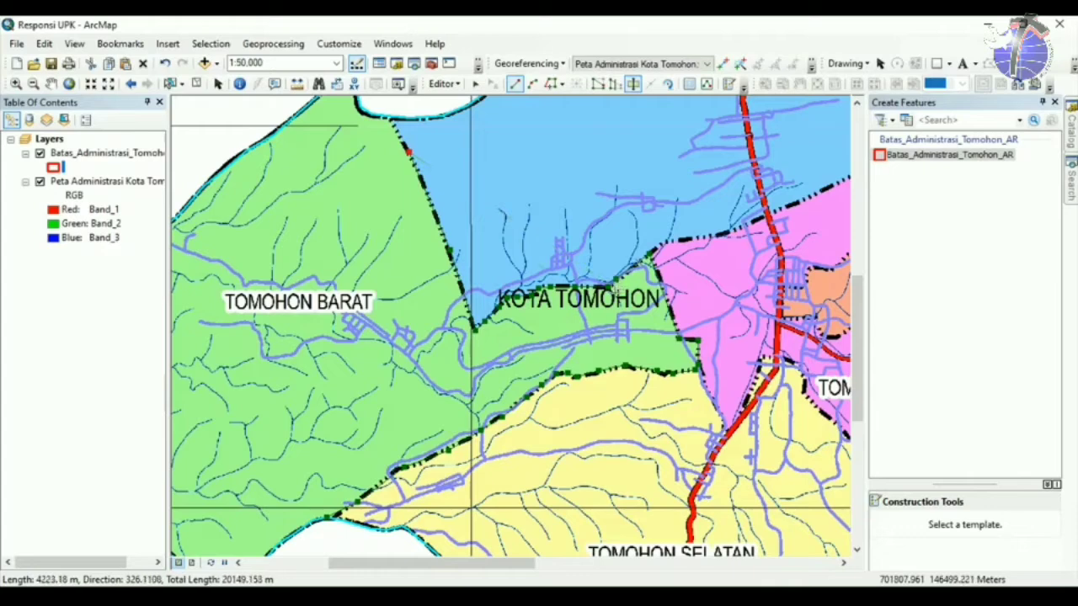
{"action": "left_click_drag", "start_coordinate": [562, 333], "coordinate": [613, 476]}
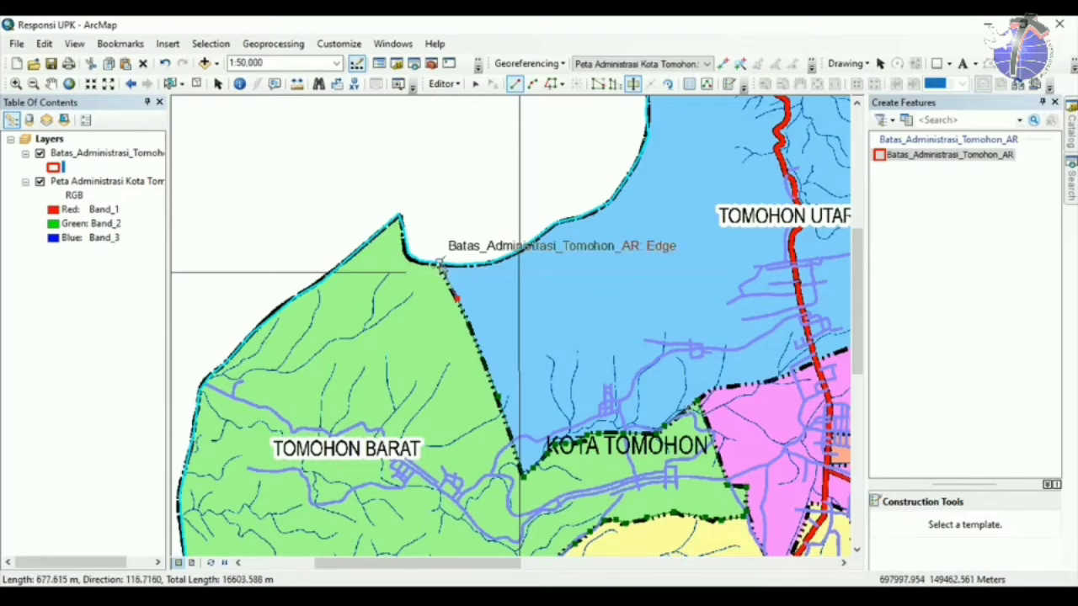
{"action": "double_click", "coordinate": [438, 264]}
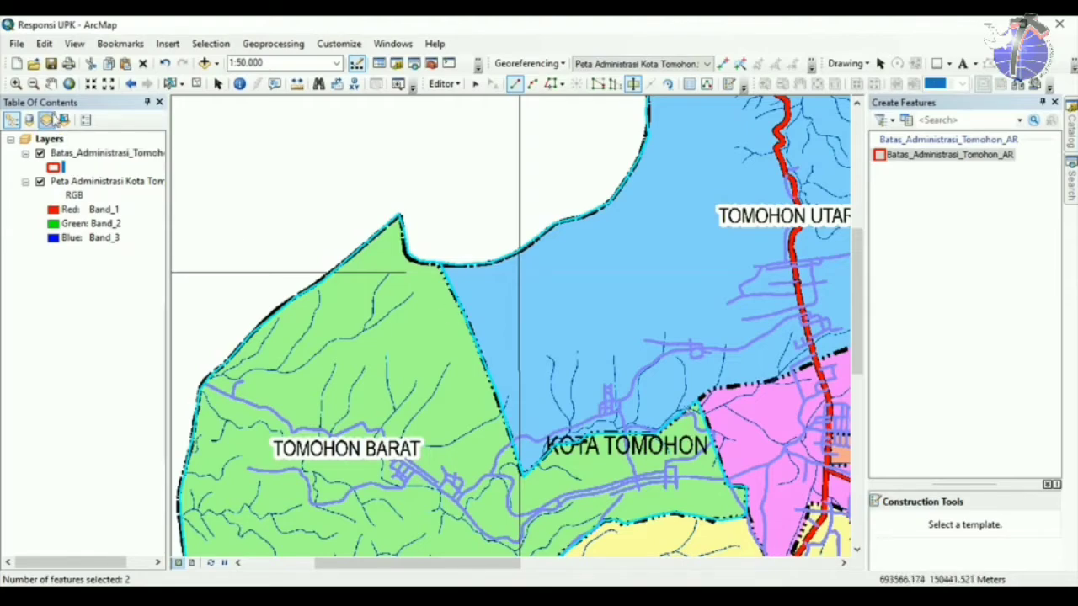
Cut the polygon along the Tomohon Selatan–Tomohon Tengah border, from the eastern outer edge to the corner of Tomohon Barat.
{"action": "left_click", "coordinate": [70, 84]}
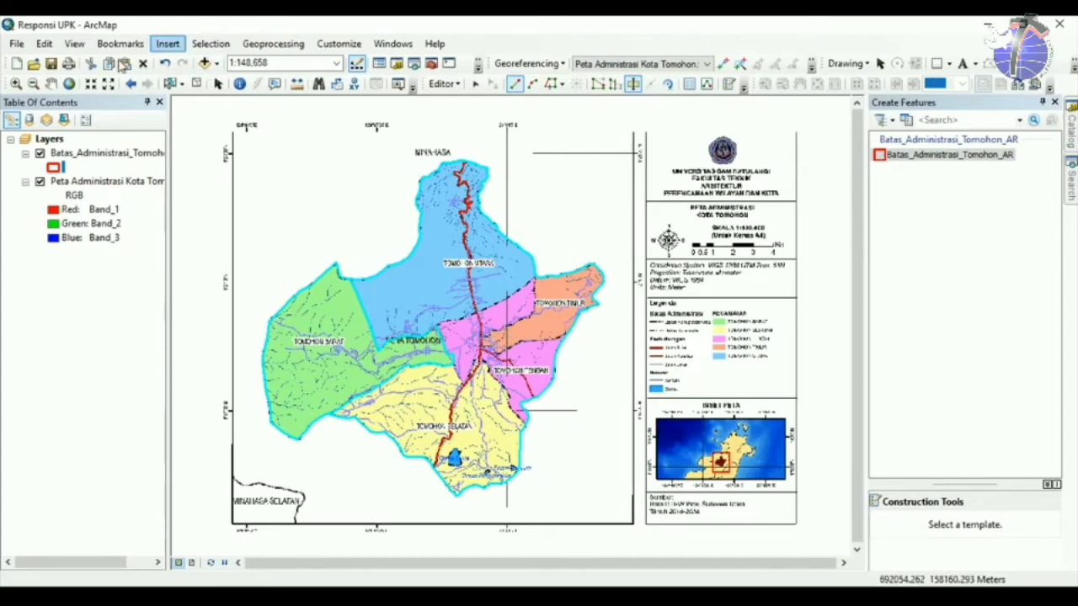
{"action": "left_click", "coordinate": [15, 83]}
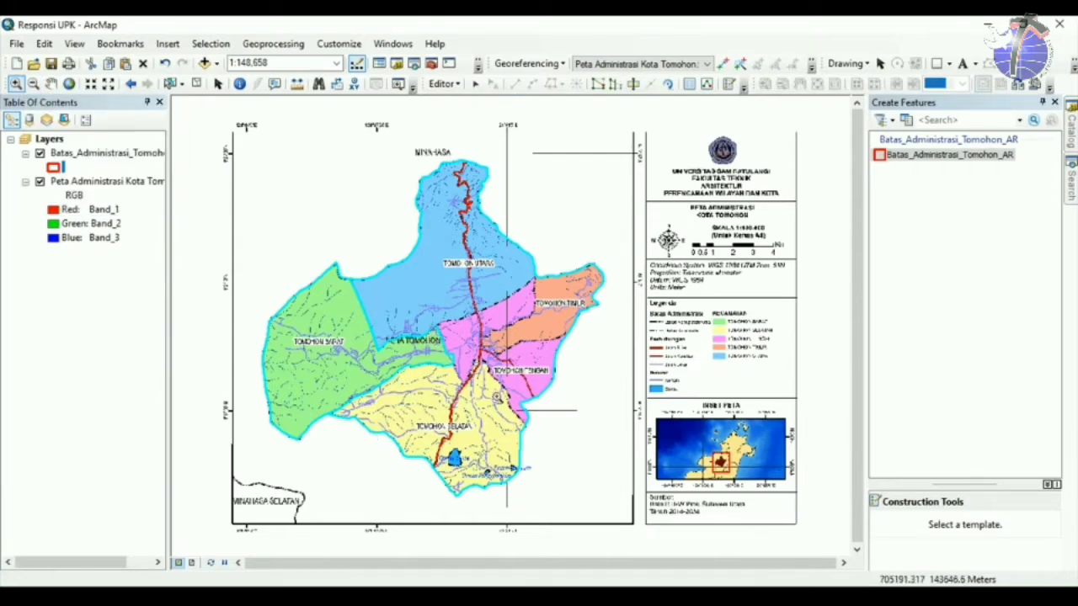
{"action": "left_click_drag", "start_coordinate": [494, 383], "coordinate": [551, 446]}
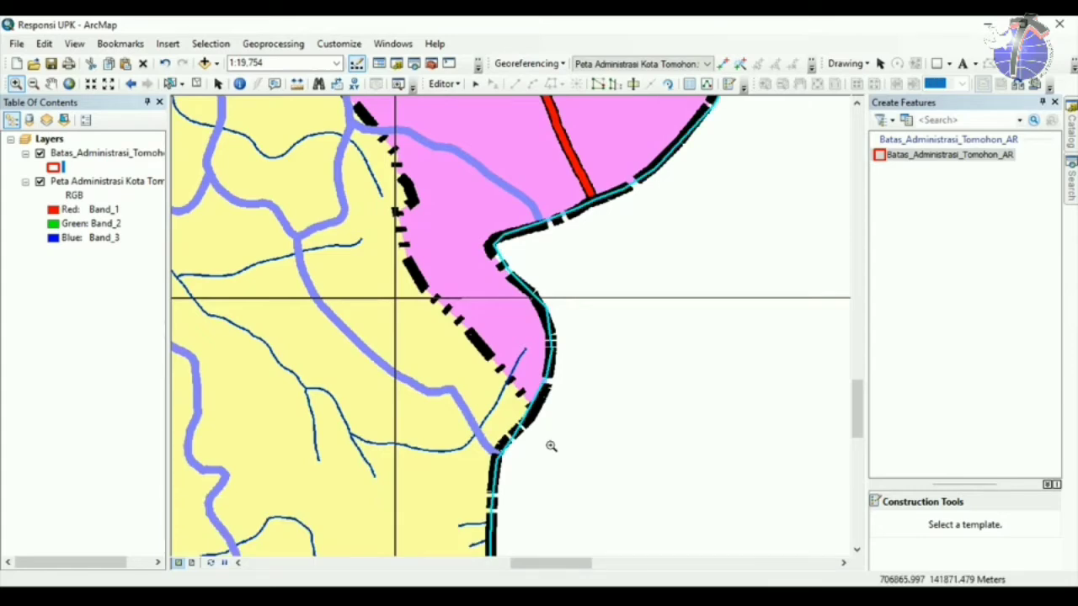
{"action": "scroll", "coordinate": [551, 446], "scroll_direction": "down", "scroll_amount": 3}
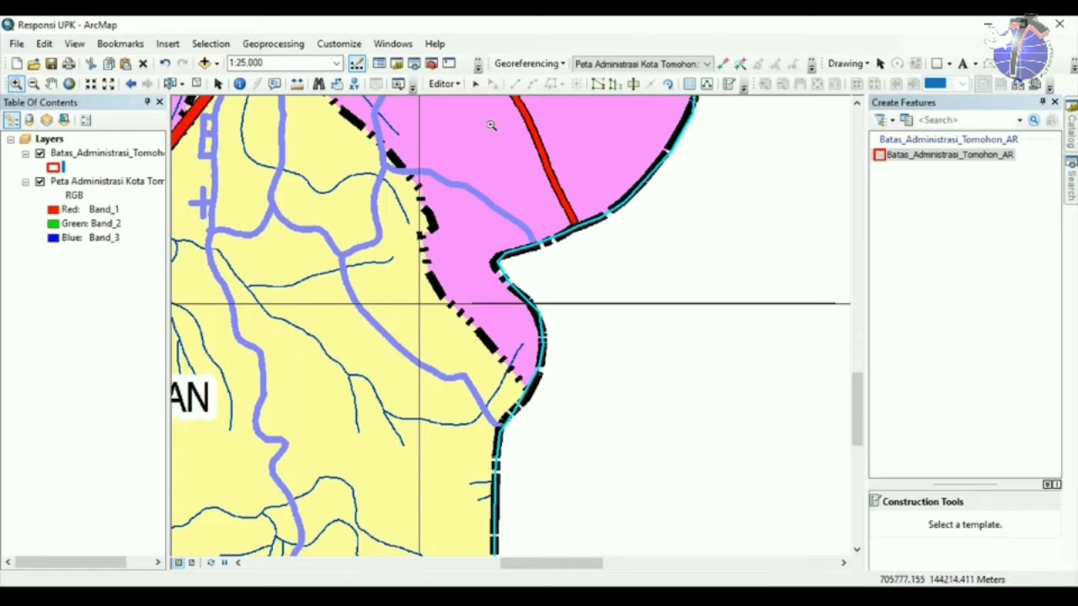
{"action": "left_click", "coordinate": [633, 86]}
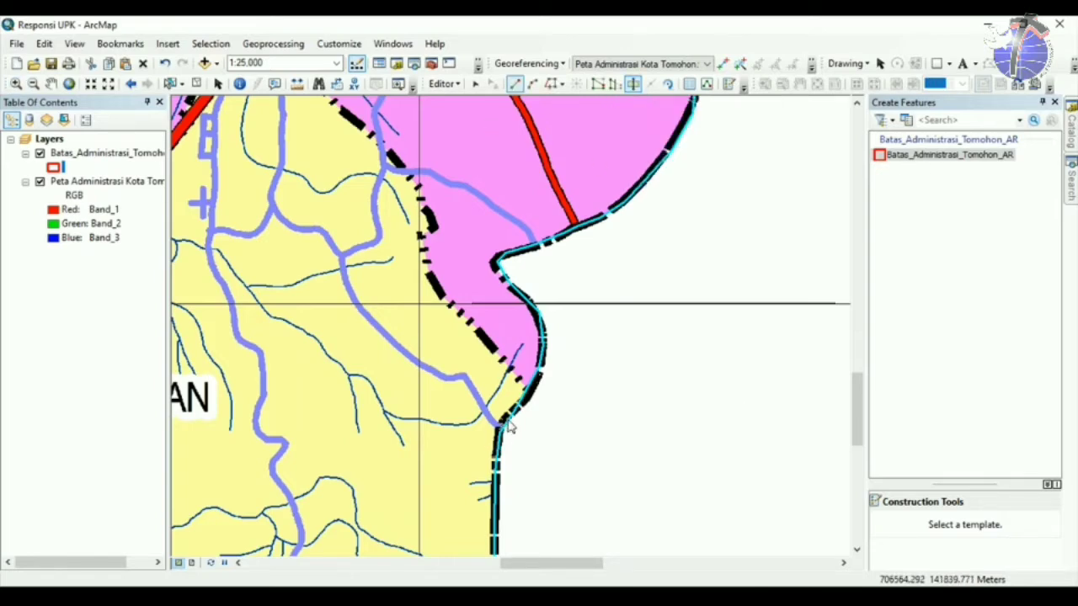
{"action": "left_click", "coordinate": [527, 392]}
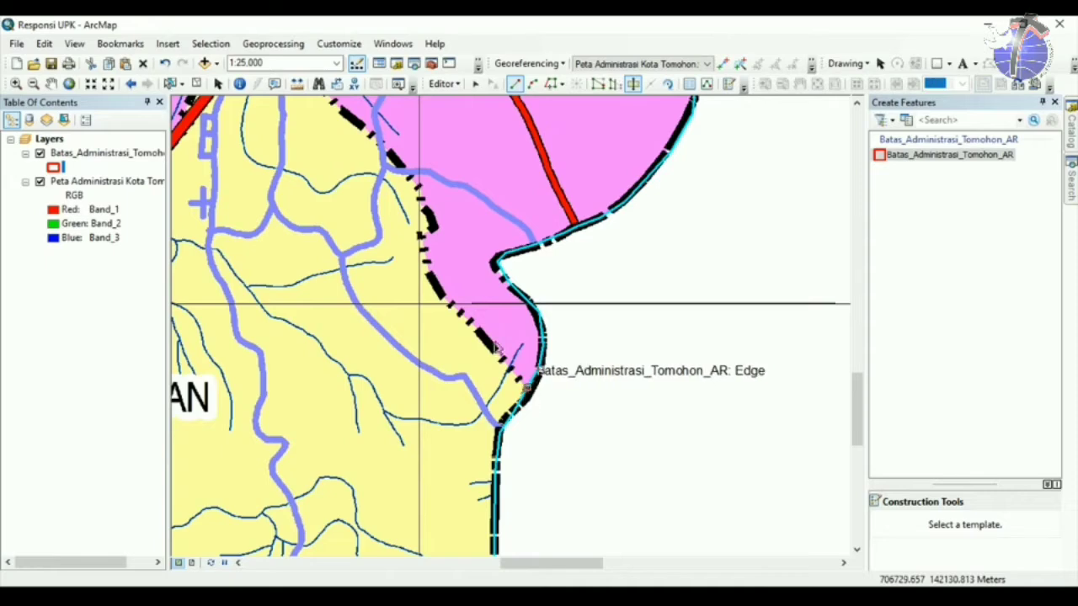
{"action": "scroll", "coordinate": [430, 264], "scroll_direction": "up", "scroll_amount": 1}
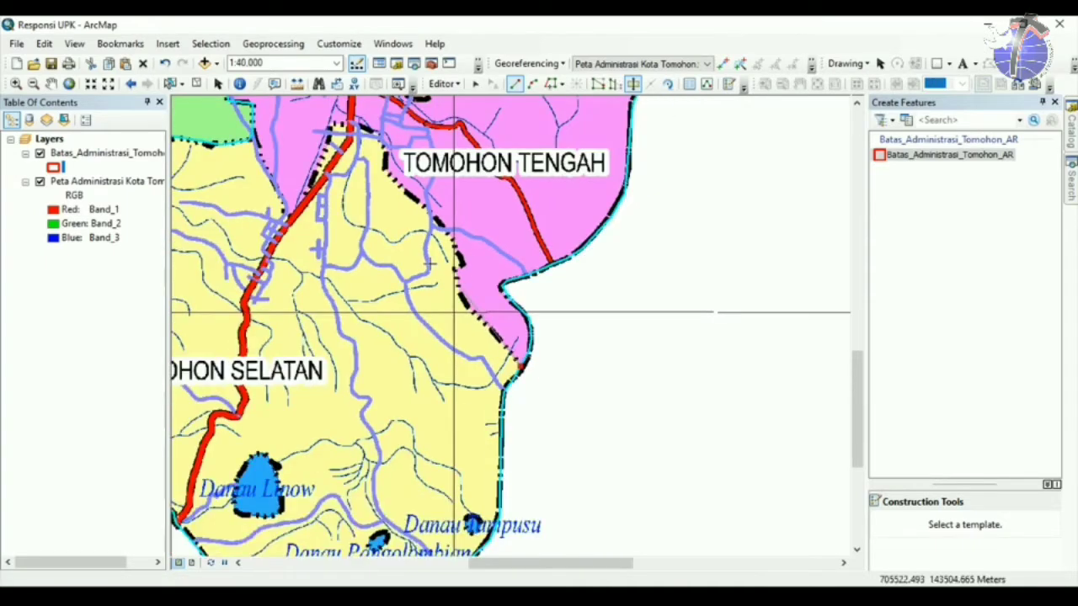
{"action": "left_click", "coordinate": [468, 308]}
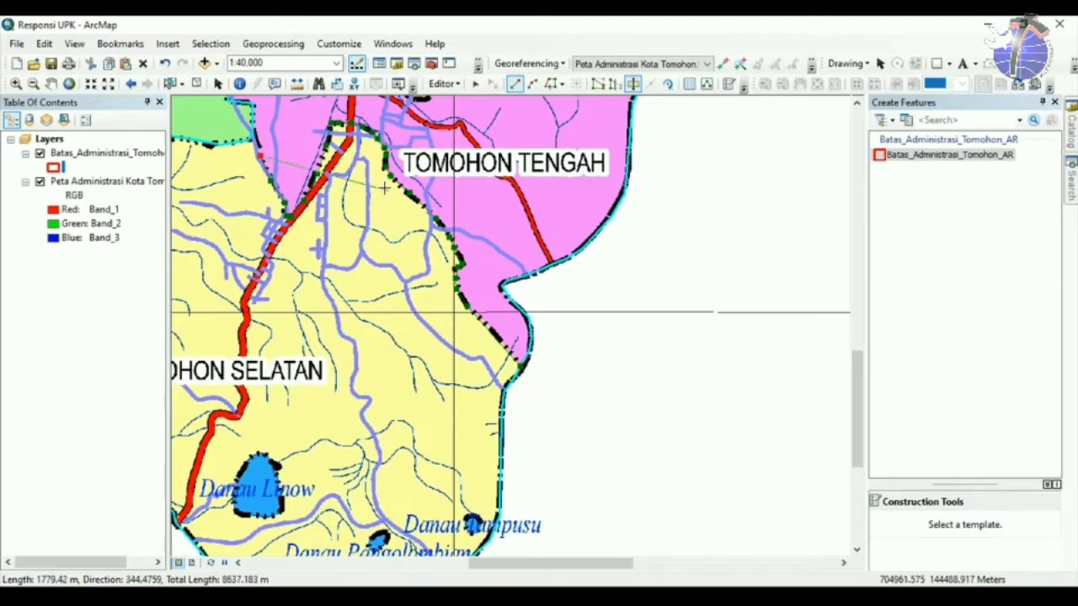
{"action": "left_click_drag", "start_coordinate": [271, 187], "coordinate": [390, 329]}
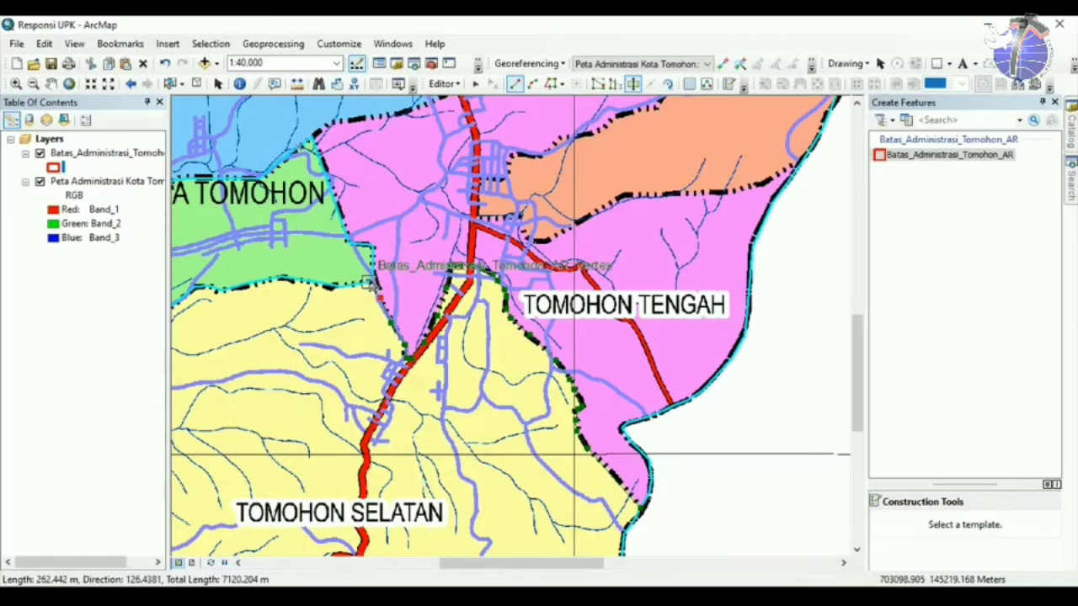
{"action": "double_click", "coordinate": [371, 285]}
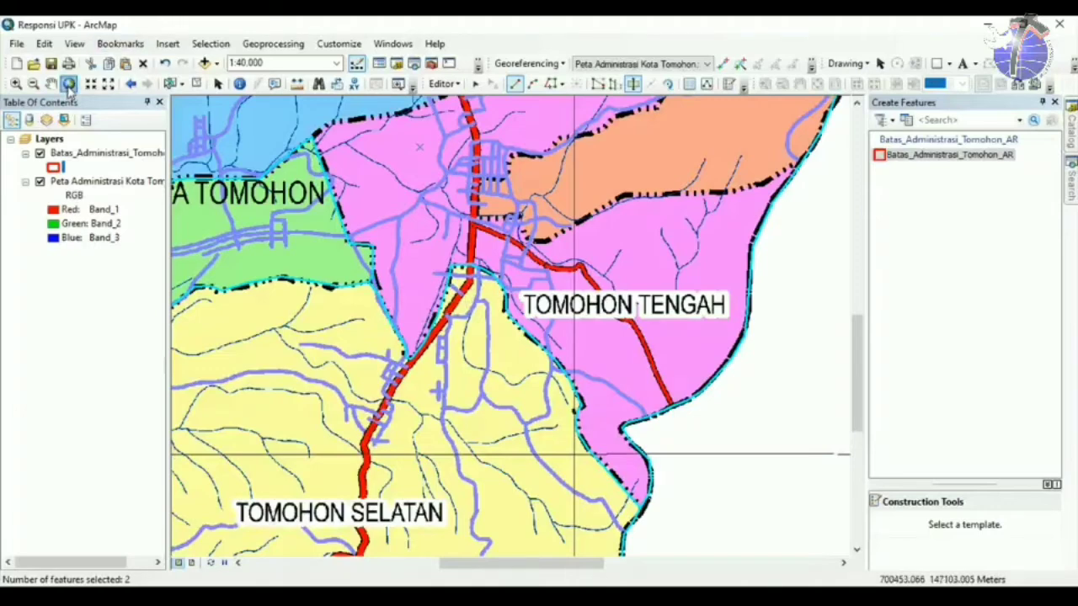
Start a Cut Polygons line at Tomohon Timur's southern end on the eastern outer boundary and trace its southern border with Tomohon Tengah westward.
{"action": "left_click", "coordinate": [69, 84]}
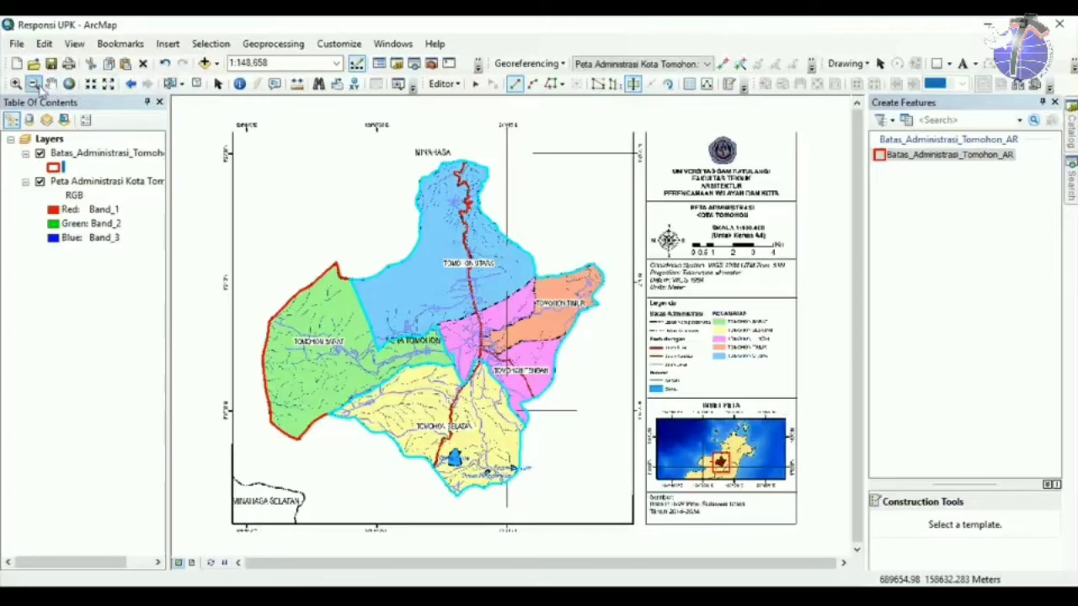
{"action": "left_click", "coordinate": [16, 84]}
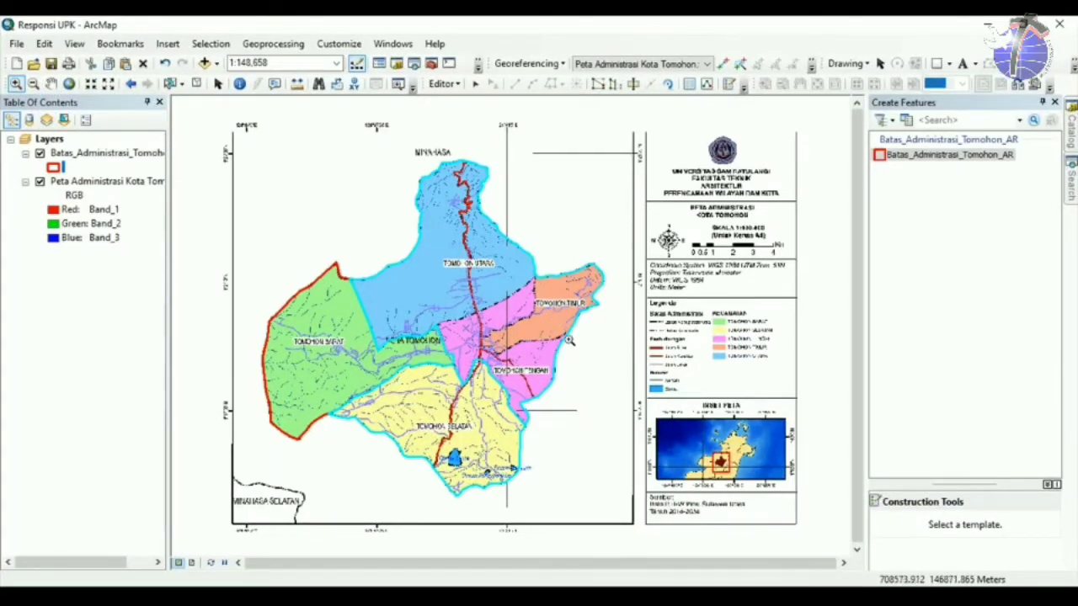
{"action": "left_click_drag", "start_coordinate": [552, 318], "coordinate": [589, 365]}
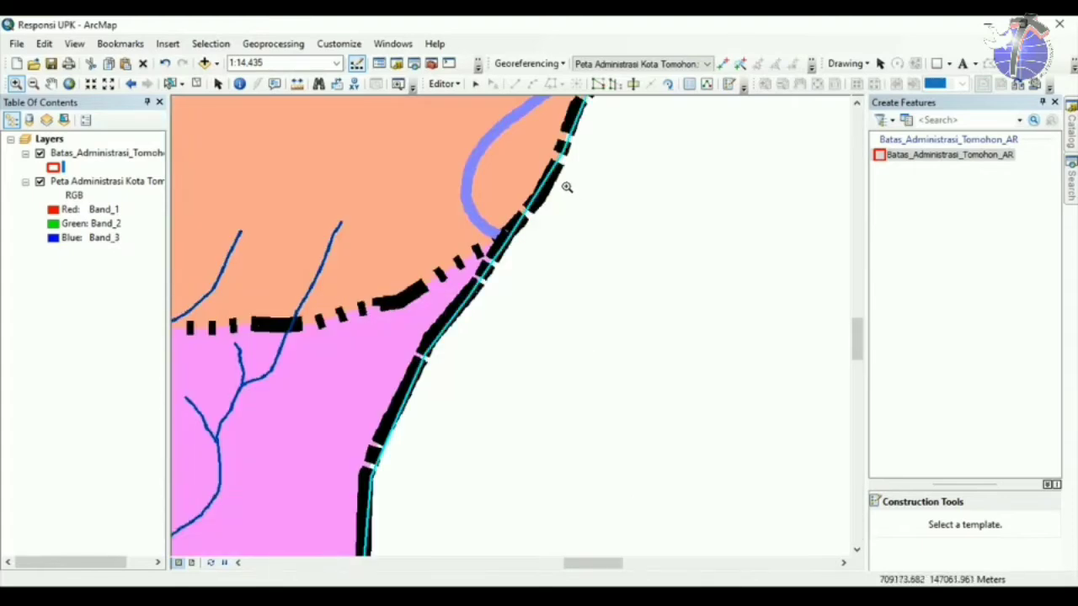
{"action": "scroll", "coordinate": [563, 186], "scroll_direction": "up", "scroll_amount": 3}
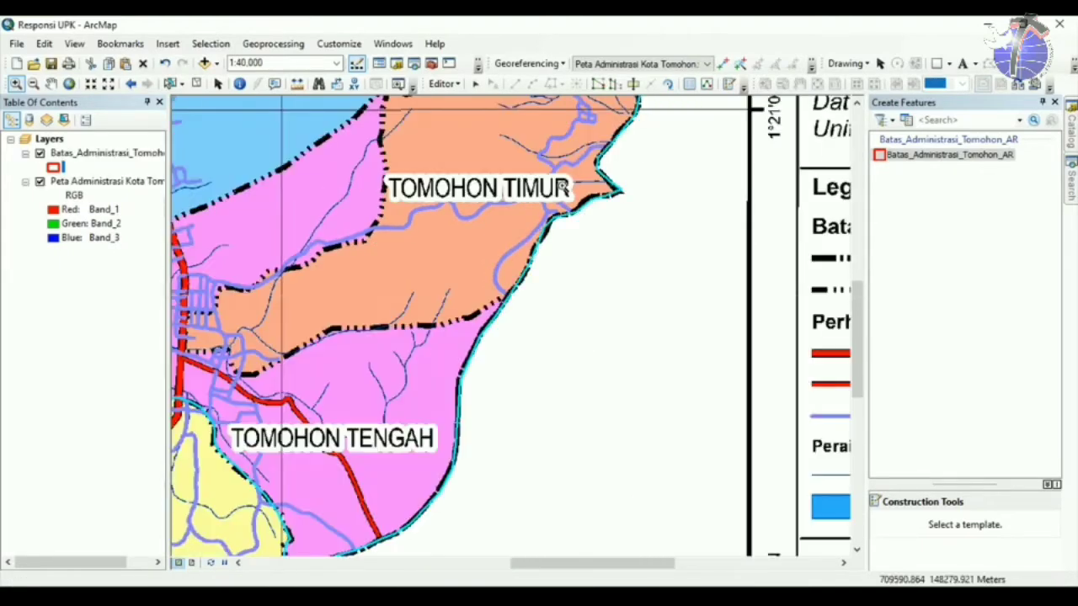
{"action": "left_click", "coordinate": [633, 84]}
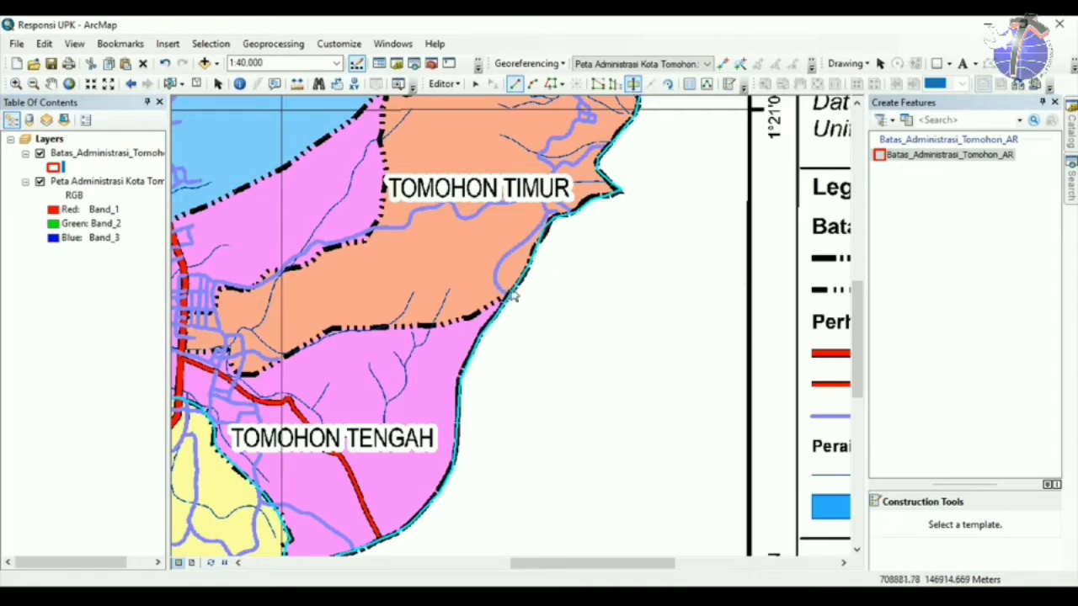
{"action": "left_click", "coordinate": [512, 292]}
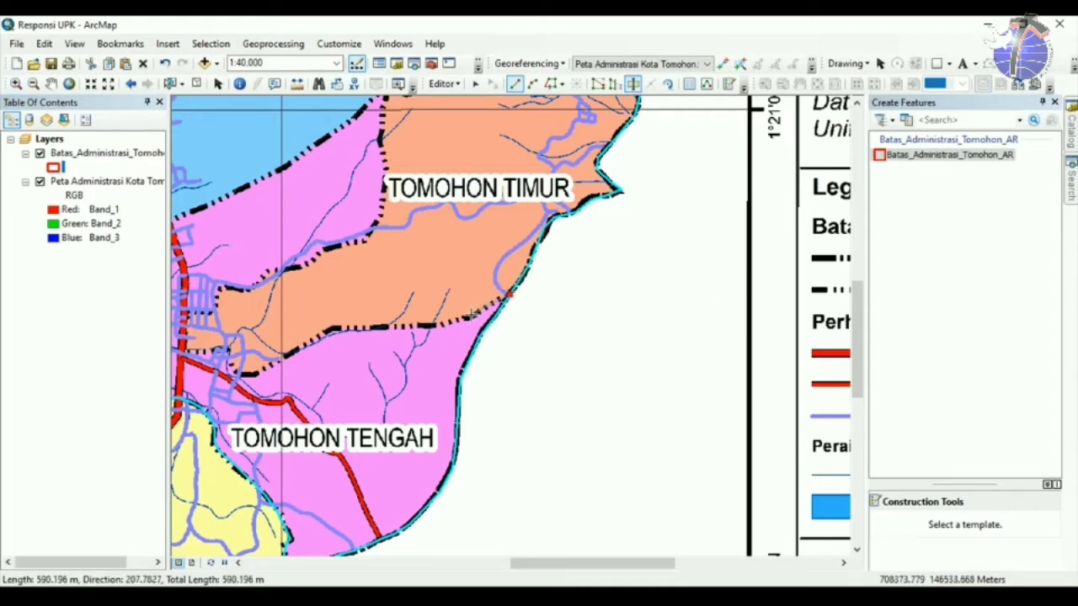
{"action": "left_click", "coordinate": [471, 314]}
{"action": "left_click", "coordinate": [450, 319]}
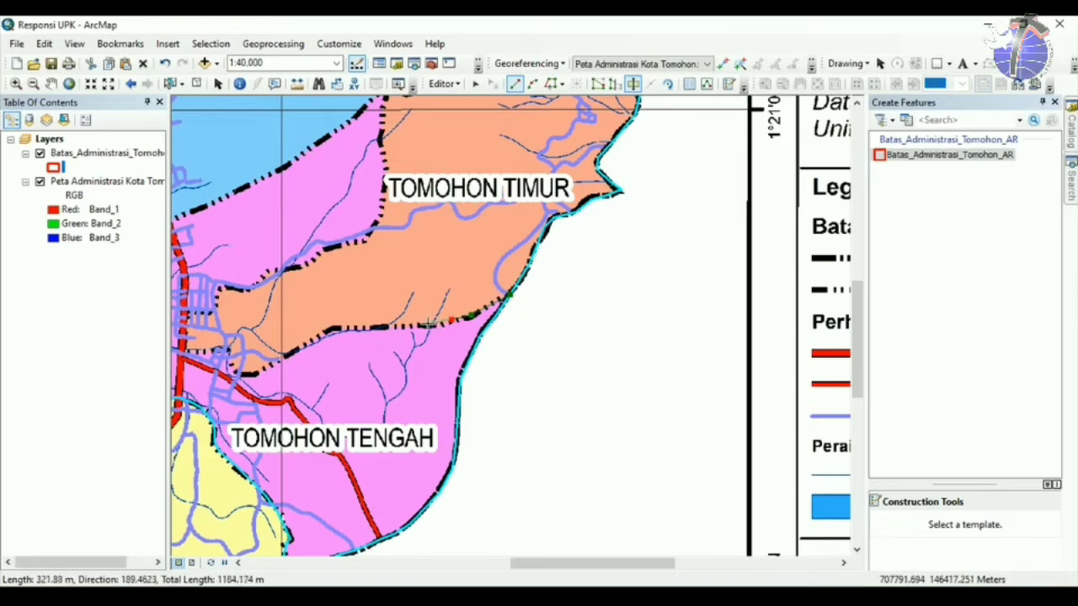
{"action": "left_click", "coordinate": [438, 323]}
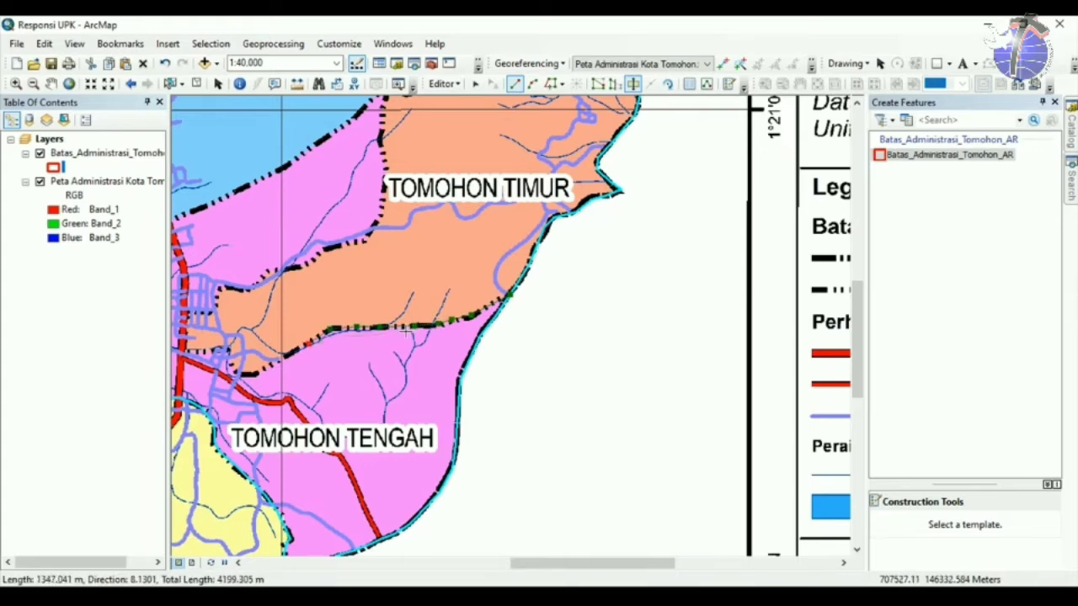
{"action": "left_click", "coordinate": [289, 356]}
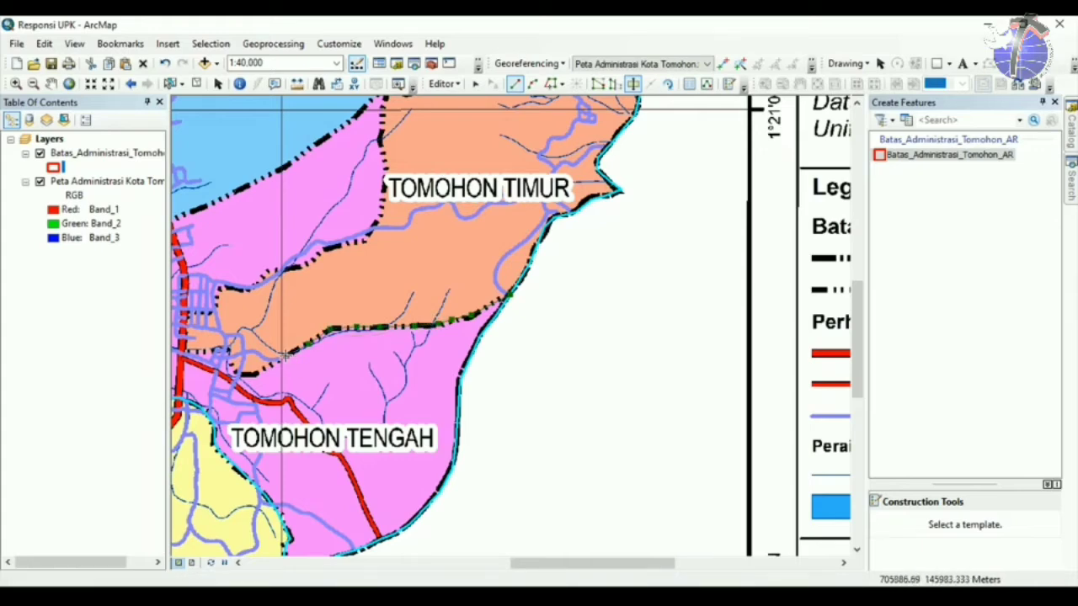
Trace the cut line around Tomohon Timur's western end and along its northwestern border, finishing it on the outer boundary beside Tomohon Utara.
{"action": "left_click", "coordinate": [268, 365]}
{"action": "left_click_drag", "start_coordinate": [259, 378], "coordinate": [484, 408]}
{"action": "left_click", "coordinate": [479, 403]}
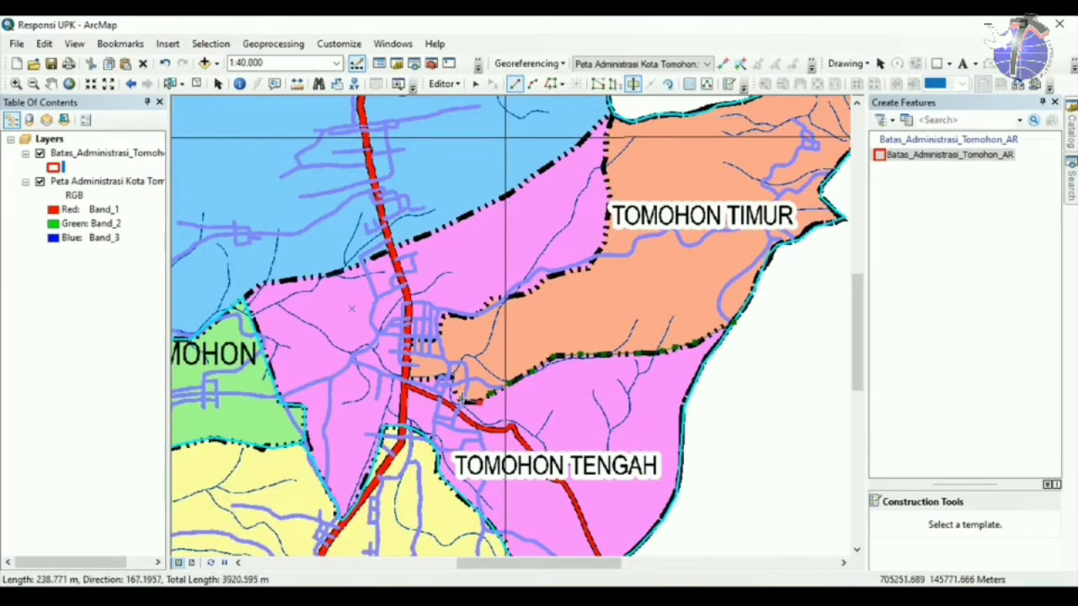
{"action": "left_click", "coordinate": [463, 399]}
{"action": "left_click", "coordinate": [453, 385]}
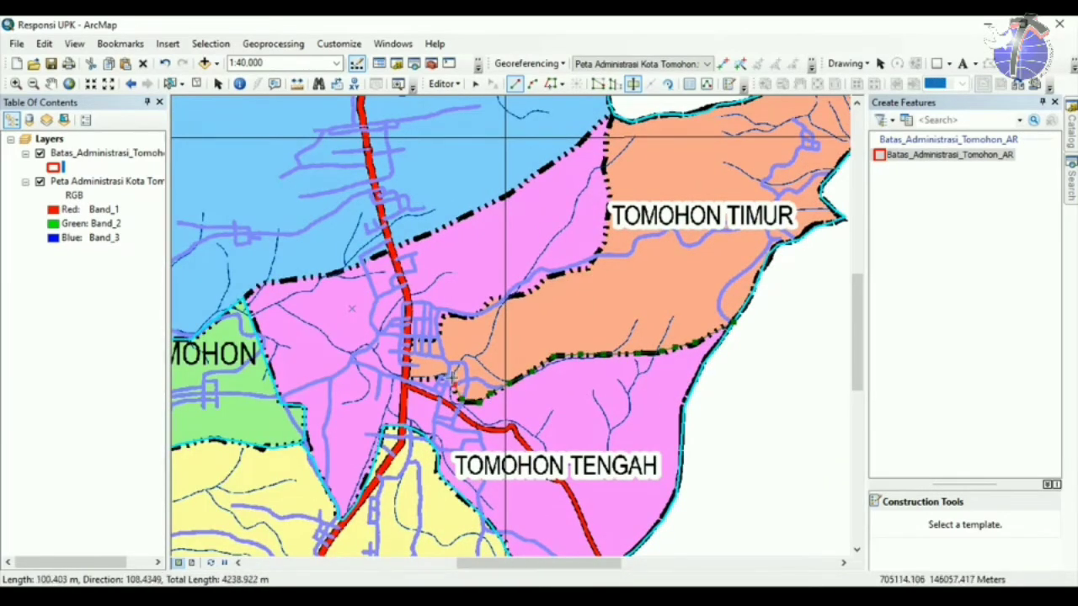
{"action": "left_click", "coordinate": [452, 378]}
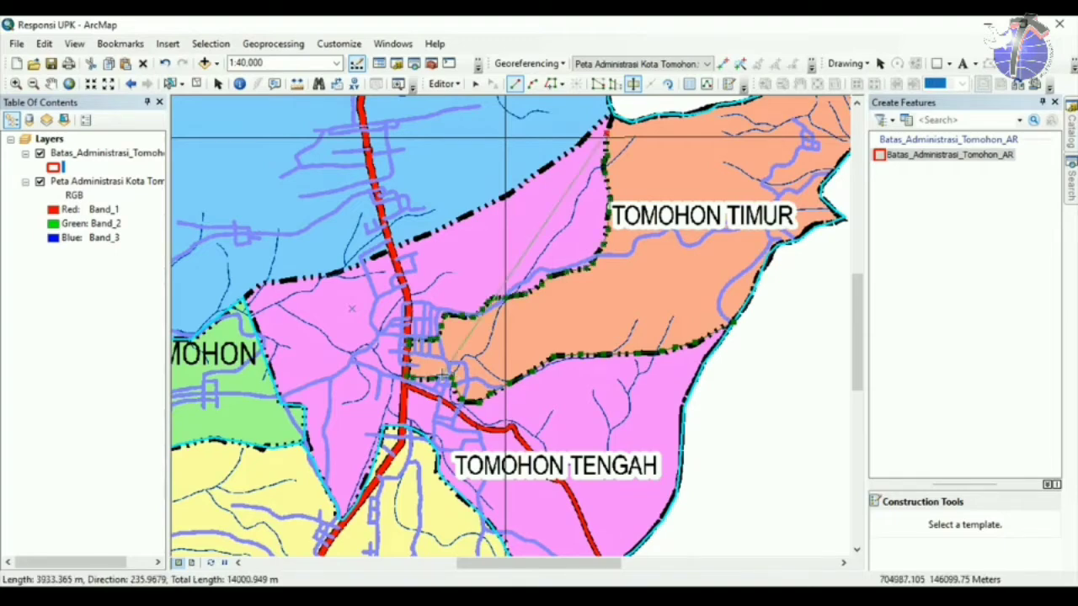
{"action": "double_click", "coordinate": [614, 120]}
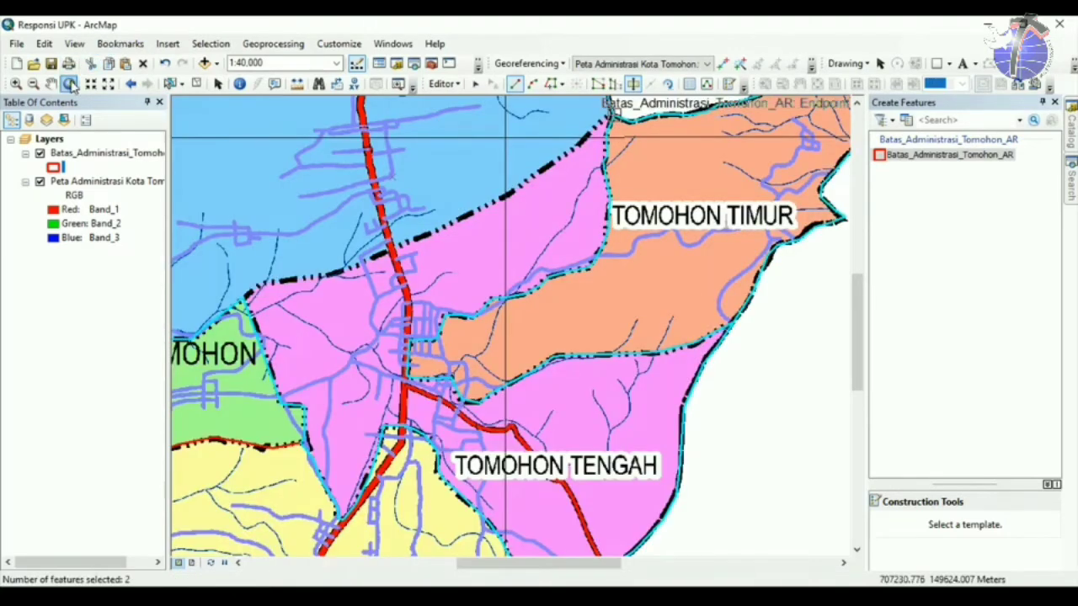
Start a Cut Polygons line where Tomohon Utara, Tomohon Tengah and Tomohon Timur meet, heading southwest along the Utara–Tengah border.
{"action": "left_click", "coordinate": [69, 84]}
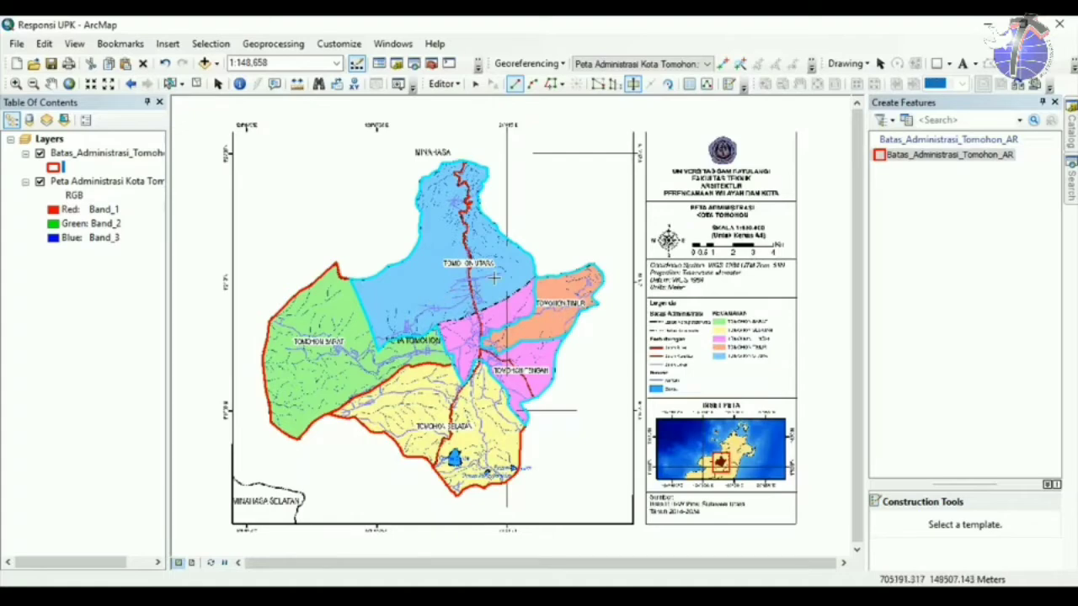
{"action": "left_click", "coordinate": [15, 83]}
{"action": "left_click_drag", "start_coordinate": [513, 253], "coordinate": [569, 314]}
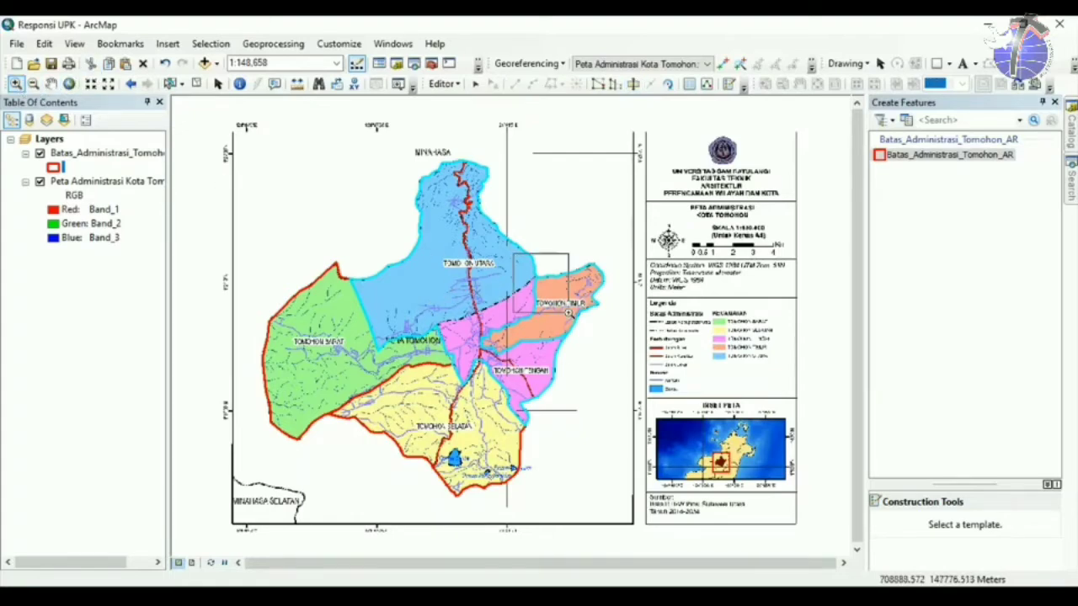
{"action": "scroll", "coordinate": [605, 291], "scroll_direction": "down", "scroll_amount": 2}
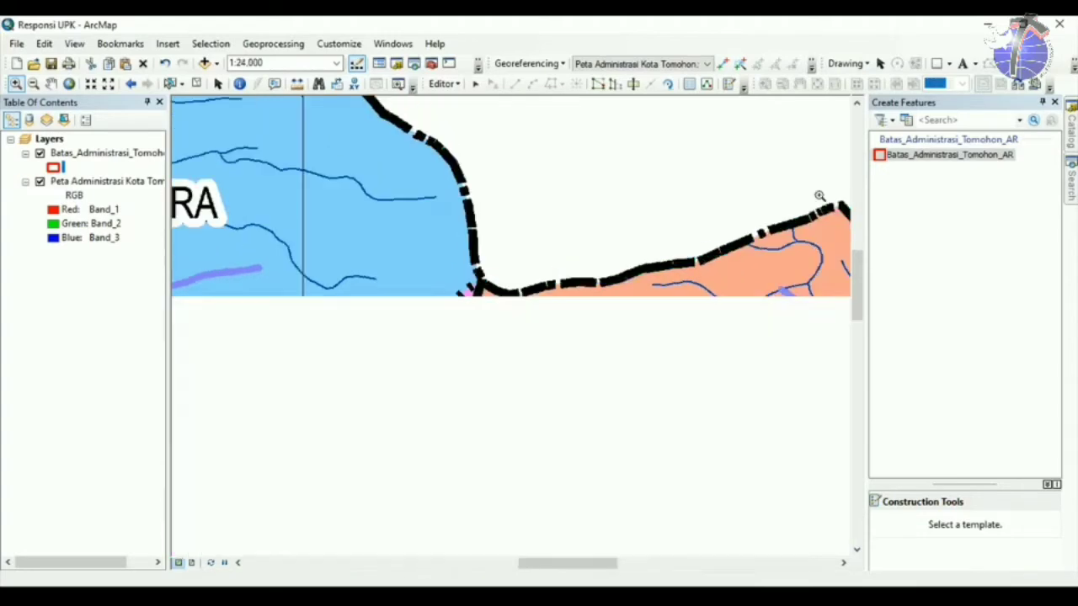
{"action": "left_click", "coordinate": [633, 84]}
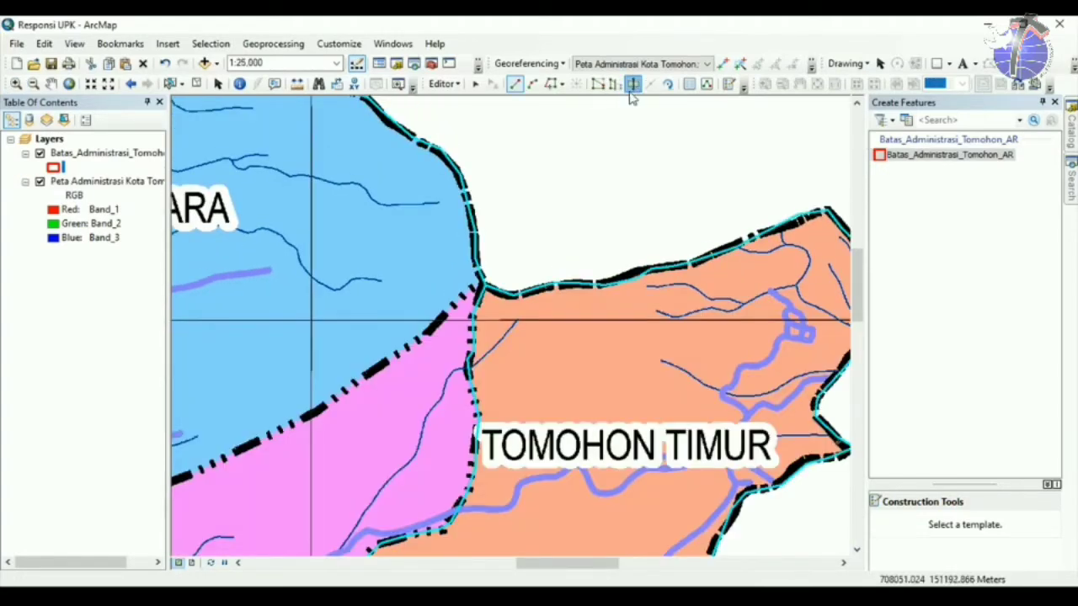
{"action": "left_click", "coordinate": [481, 288]}
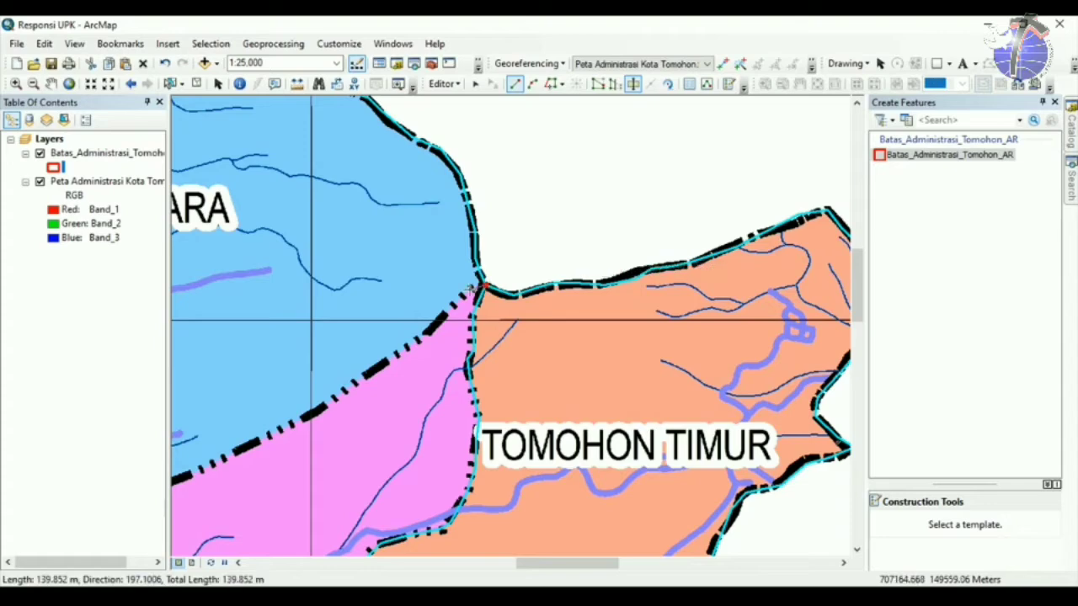
{"action": "left_click", "coordinate": [442, 316]}
{"action": "scroll", "coordinate": [437, 319], "scroll_direction": "down", "scroll_amount": 4}
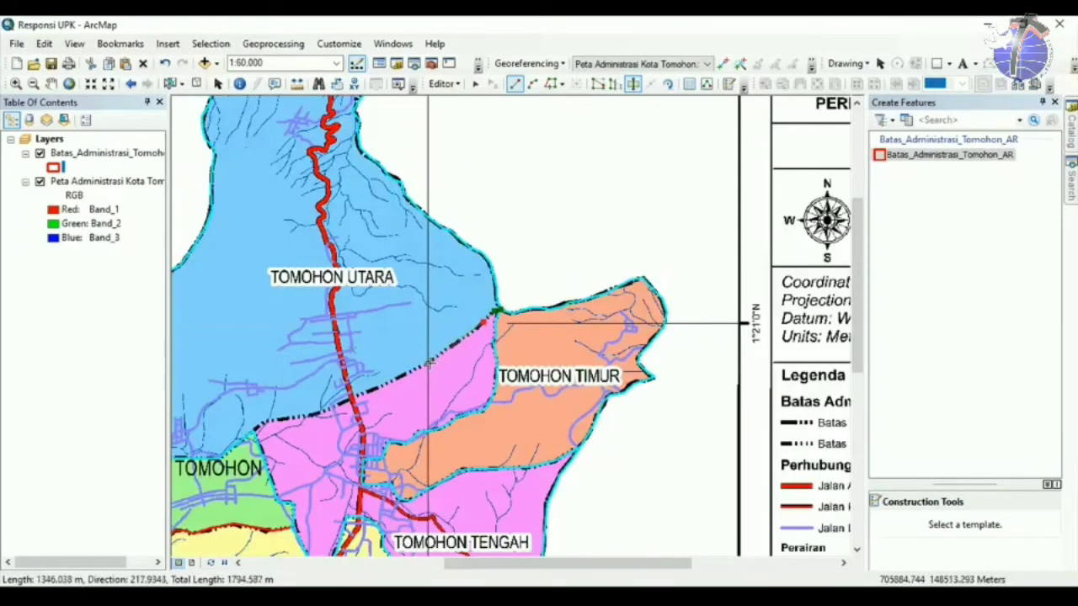
Trace the cut line along the rest of the Tomohon Utara–Tomohon Tengah border and finish it at Tomohon Barat's northeastern corner.
{"action": "left_click", "coordinate": [431, 362]}
{"action": "left_click", "coordinate": [403, 376]}
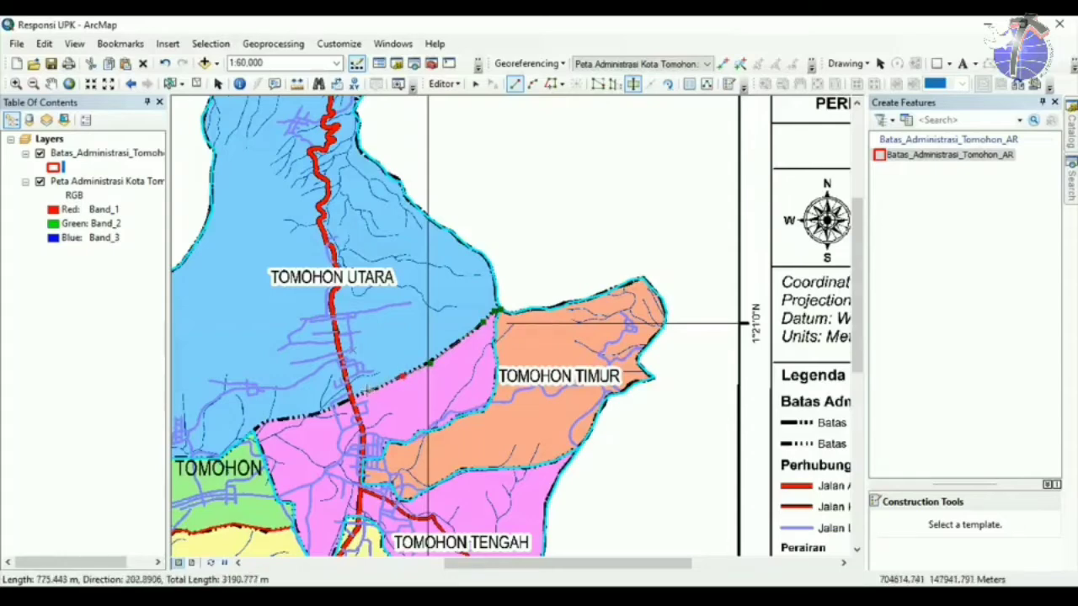
{"action": "left_click", "coordinate": [364, 389]}
{"action": "left_click", "coordinate": [344, 399]}
{"action": "left_click", "coordinate": [319, 412]}
{"action": "left_click", "coordinate": [293, 416]}
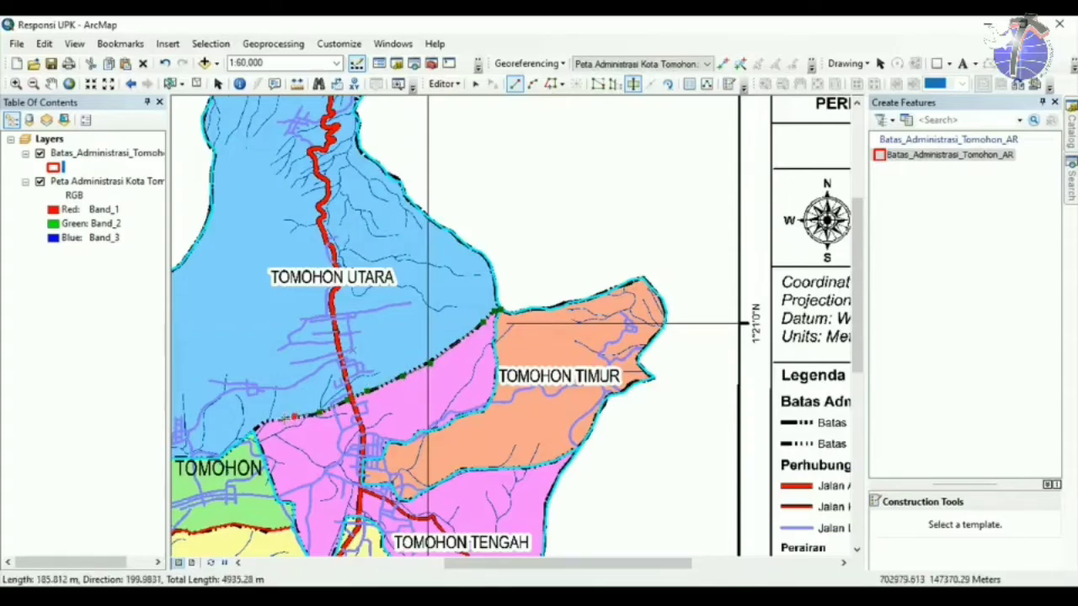
{"action": "left_click", "coordinate": [270, 420]}
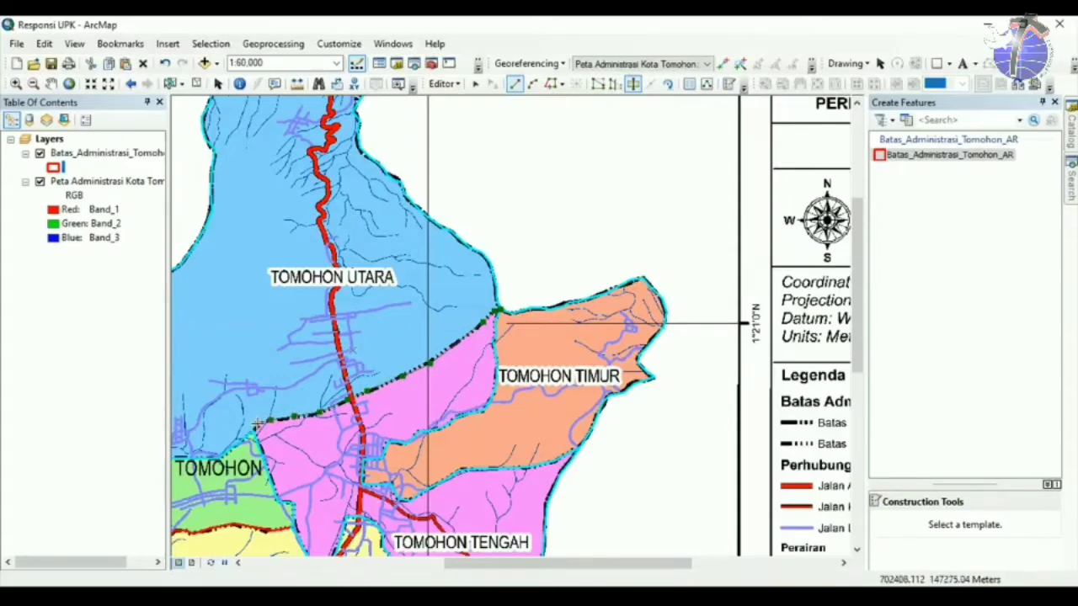
{"action": "left_click", "coordinate": [256, 425]}
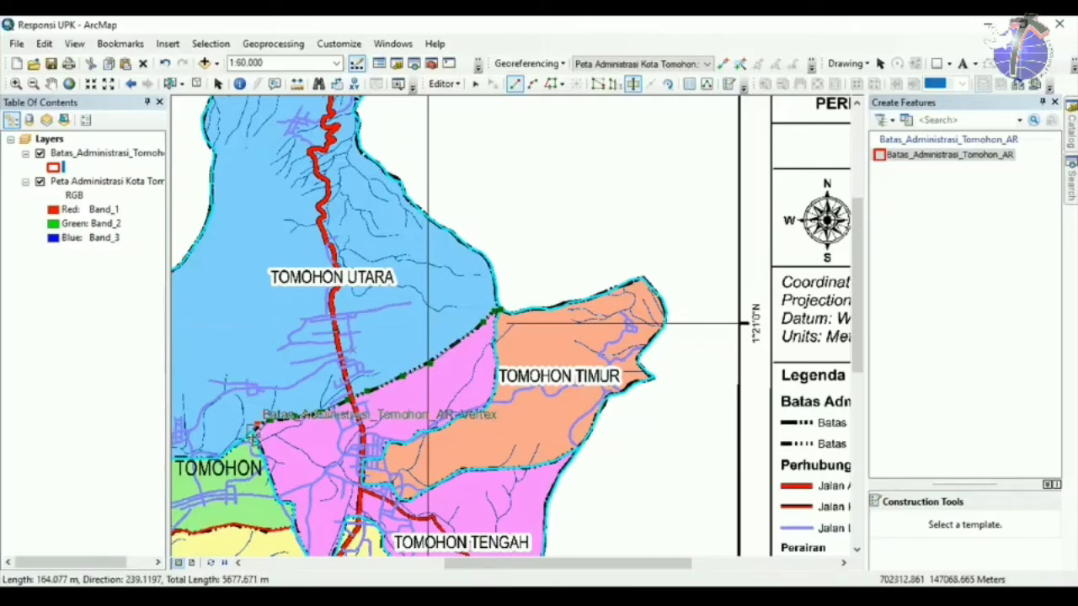
{"action": "double_click", "coordinate": [255, 427]}
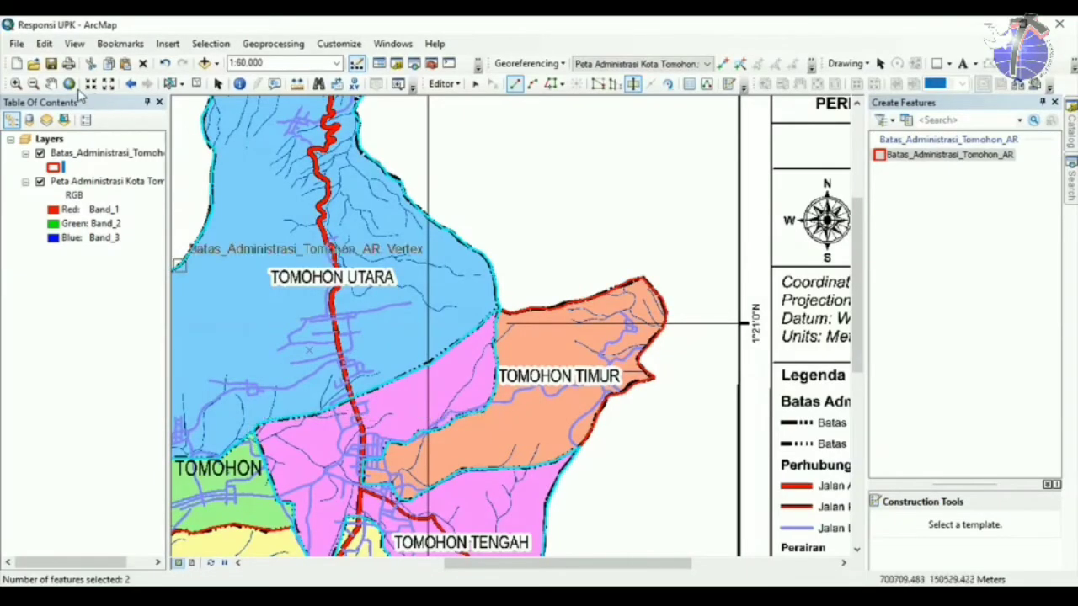
{"action": "left_click", "coordinate": [70, 84]}
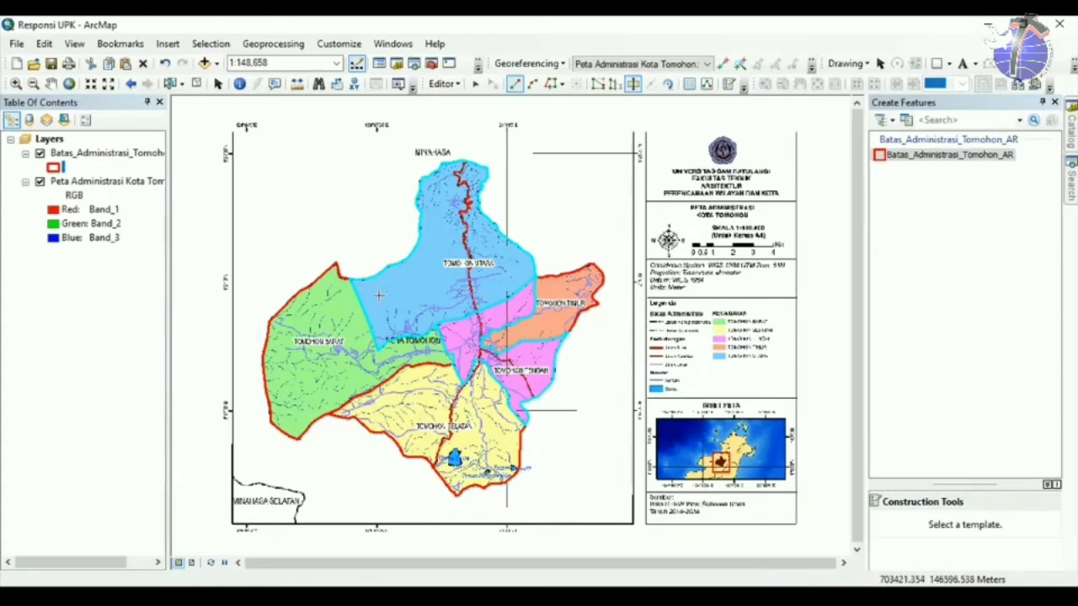
Check the Batas_Administrasi_Tomohon_AR attribute records against the district polygons on the map, clear the selection and close the table.
{"action": "right_click", "coordinate": [112, 158]}
{"action": "left_click", "coordinate": [180, 197]}
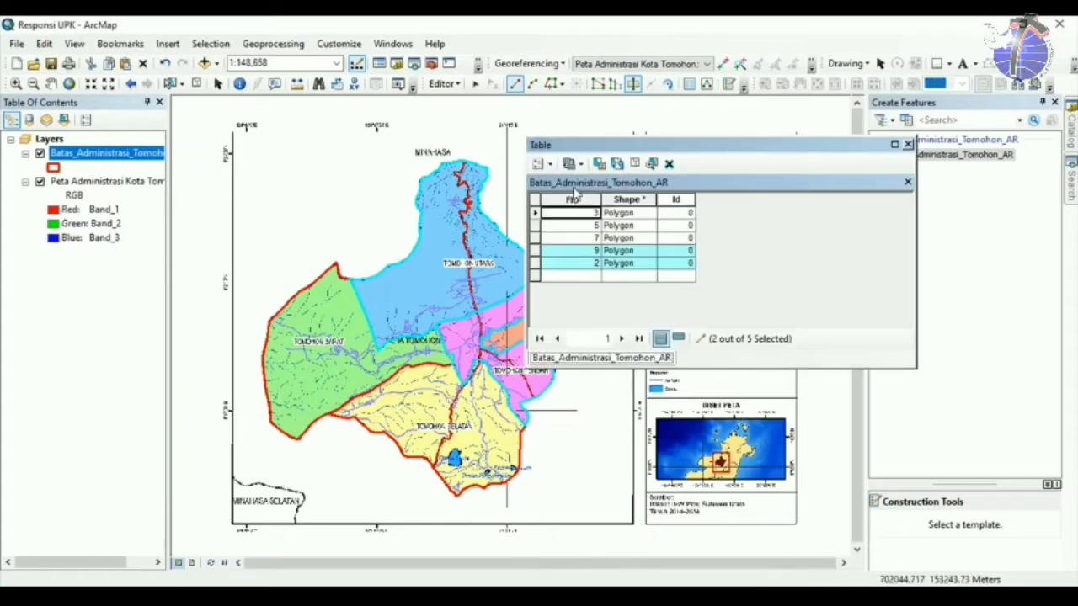
{"action": "left_click_drag", "start_coordinate": [653, 147], "coordinate": [744, 141]}
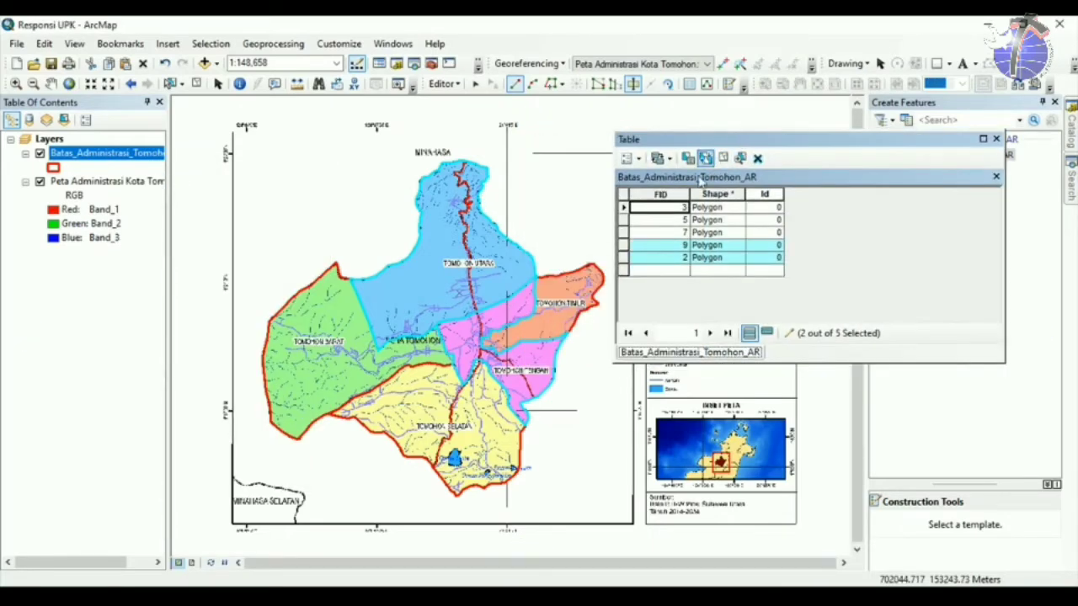
{"action": "left_click", "coordinate": [623, 207]}
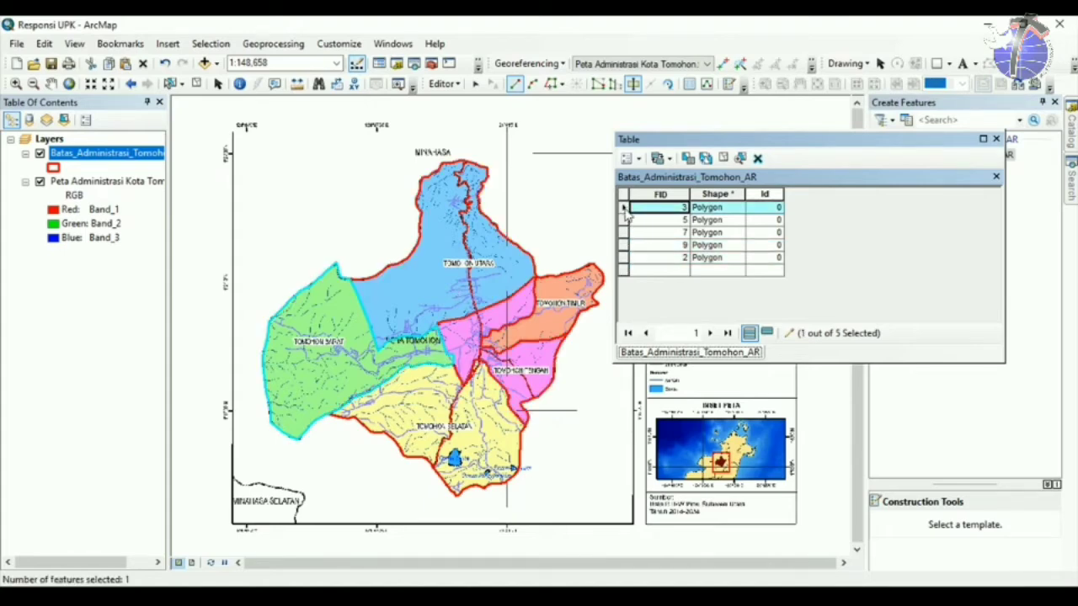
{"action": "left_click_drag", "start_coordinate": [627, 210], "coordinate": [626, 246]}
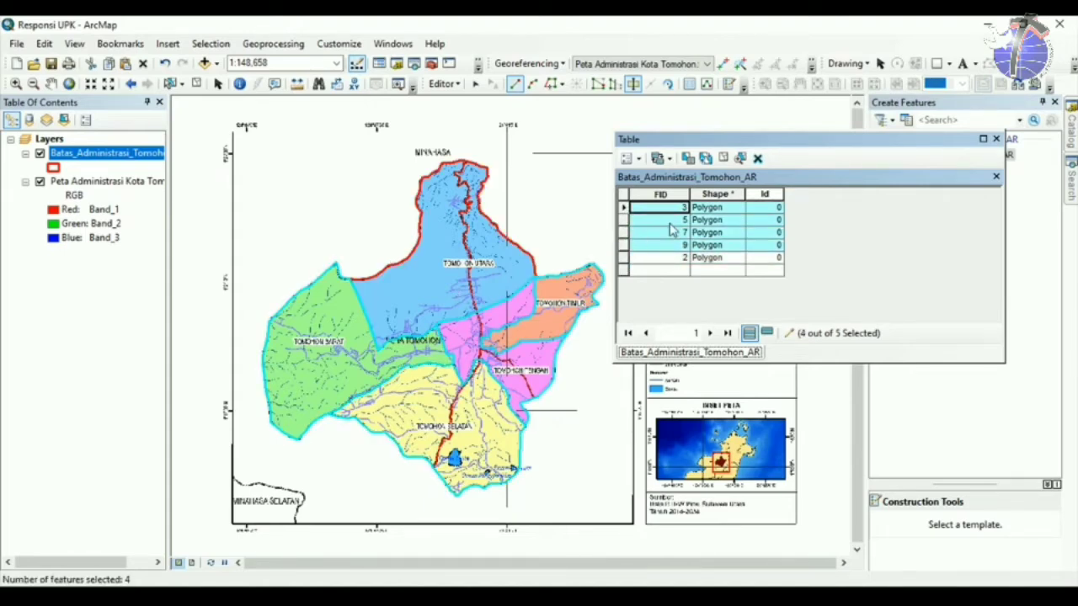
{"action": "left_click", "coordinate": [196, 84]}
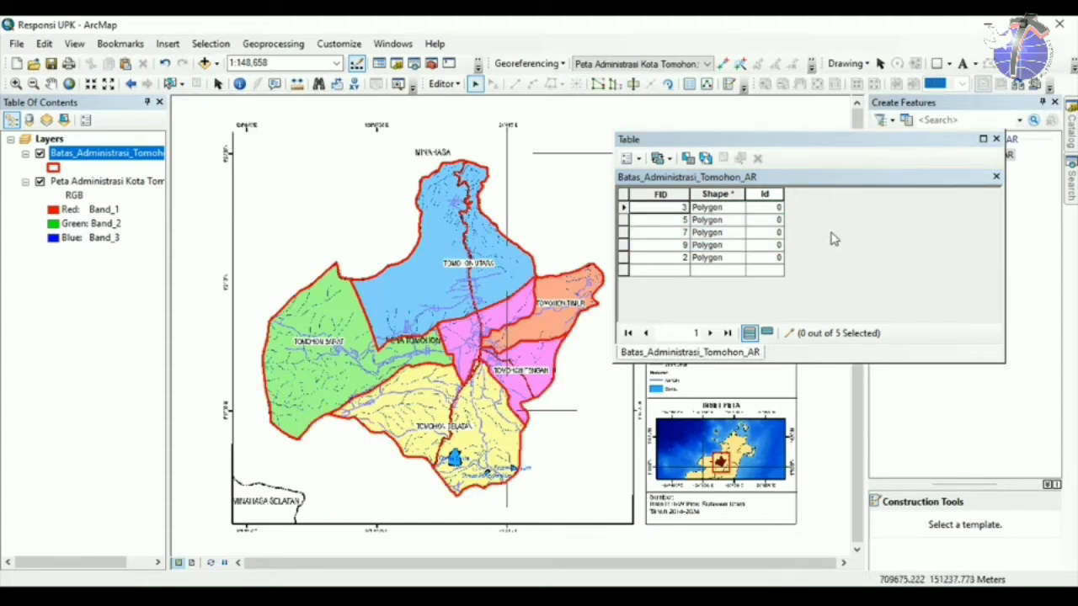
{"action": "left_click", "coordinate": [996, 140]}
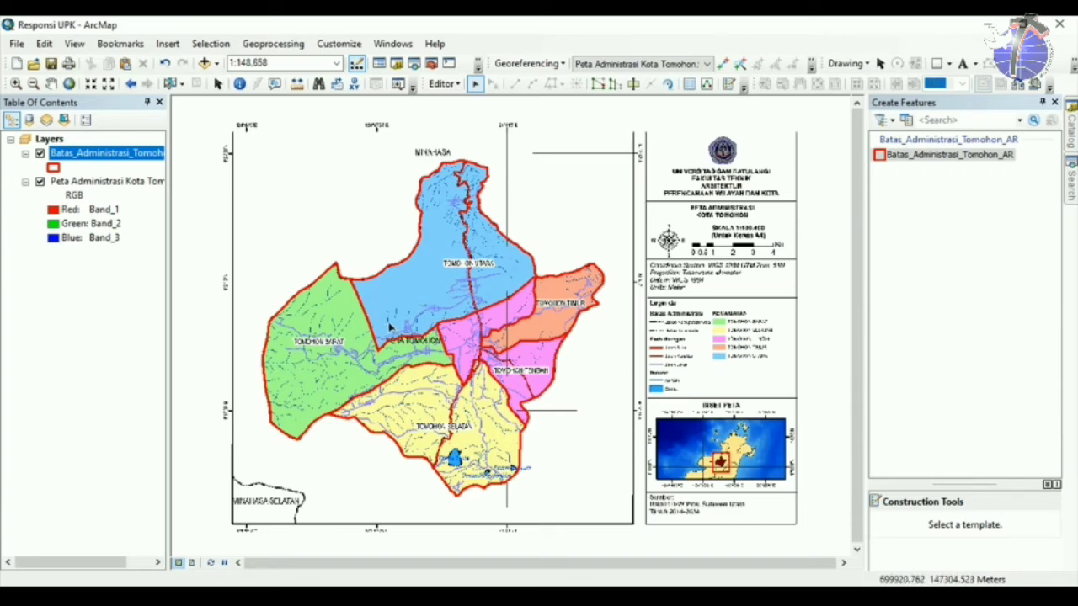
Save the edits made to the Tomohon district boundary polygons.
{"action": "left_click", "coordinate": [444, 84]}
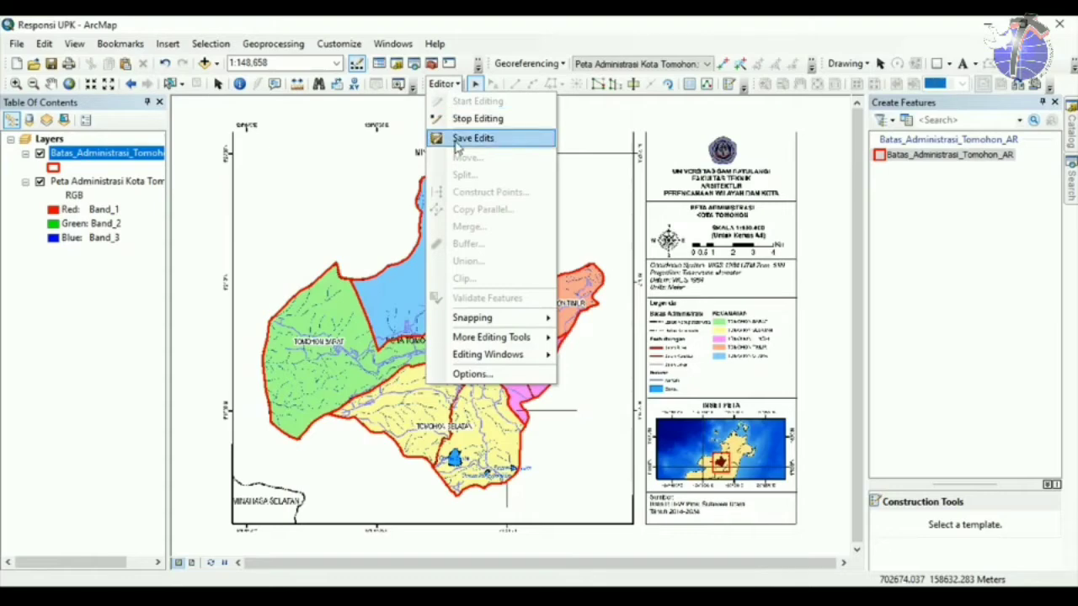
{"action": "left_click", "coordinate": [444, 84]}
{"action": "left_click", "coordinate": [444, 84]}
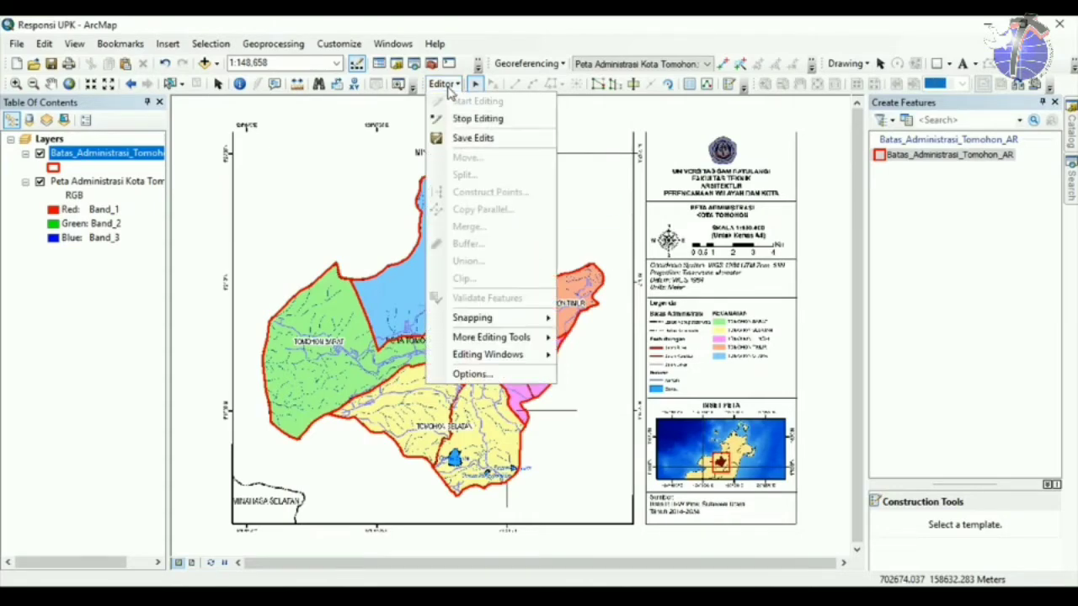
{"action": "left_click", "coordinate": [447, 138]}
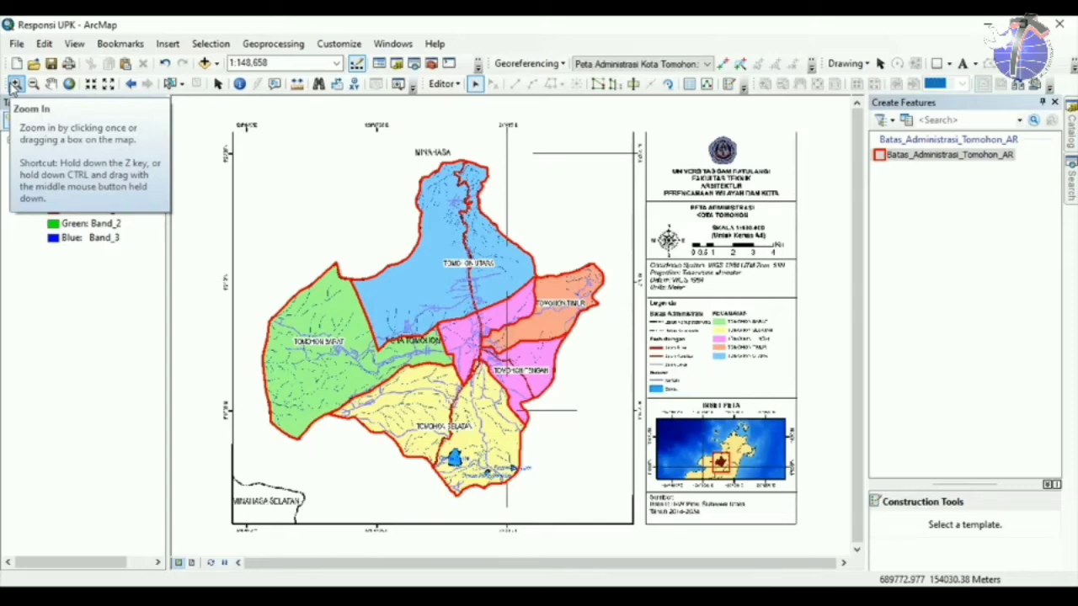
End the edit session on the administrative boundary layer.
{"action": "left_click", "coordinate": [435, 437]}
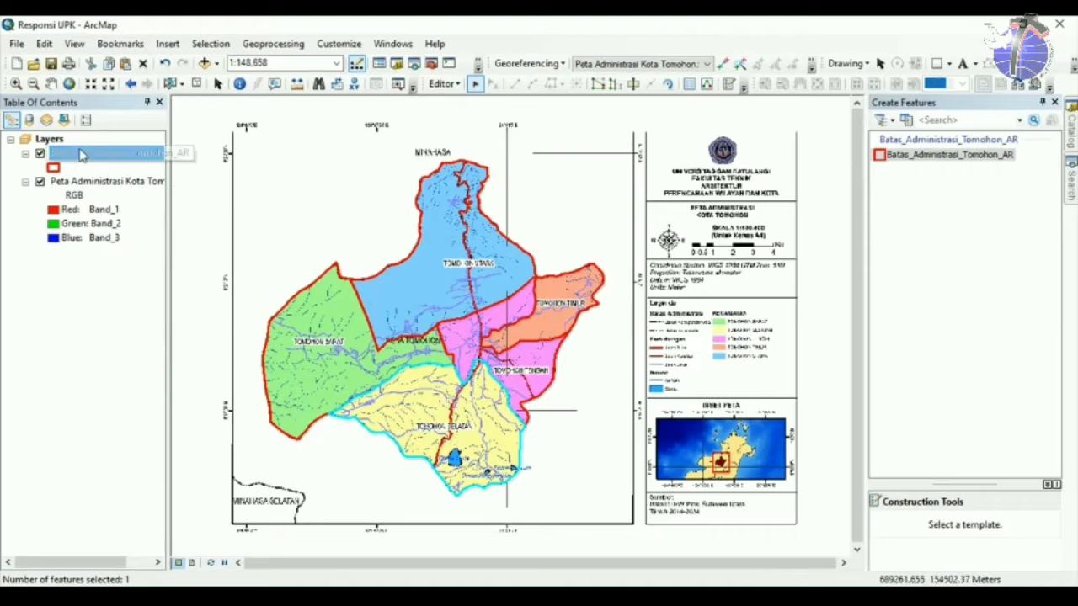
{"action": "left_click", "coordinate": [15, 83]}
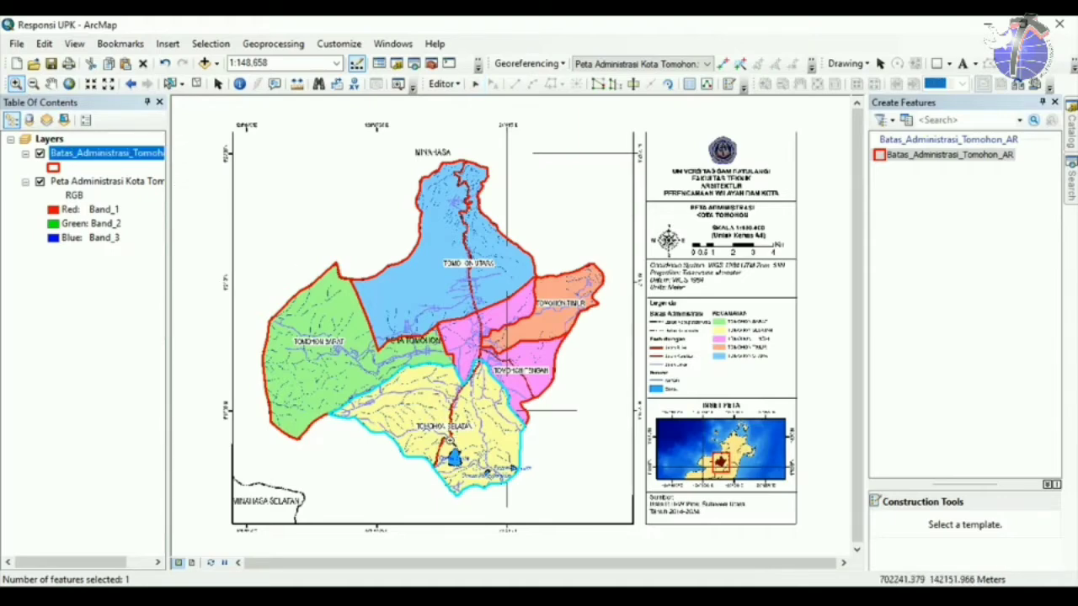
{"action": "left_click_drag", "start_coordinate": [426, 411], "coordinate": [548, 501]}
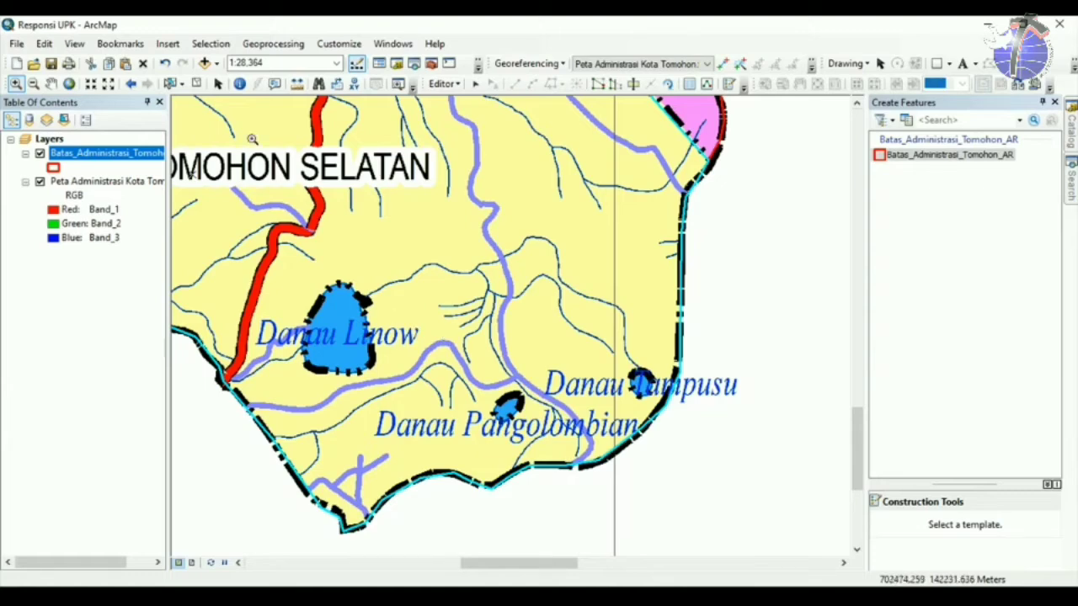
{"action": "left_click", "coordinate": [217, 84]}
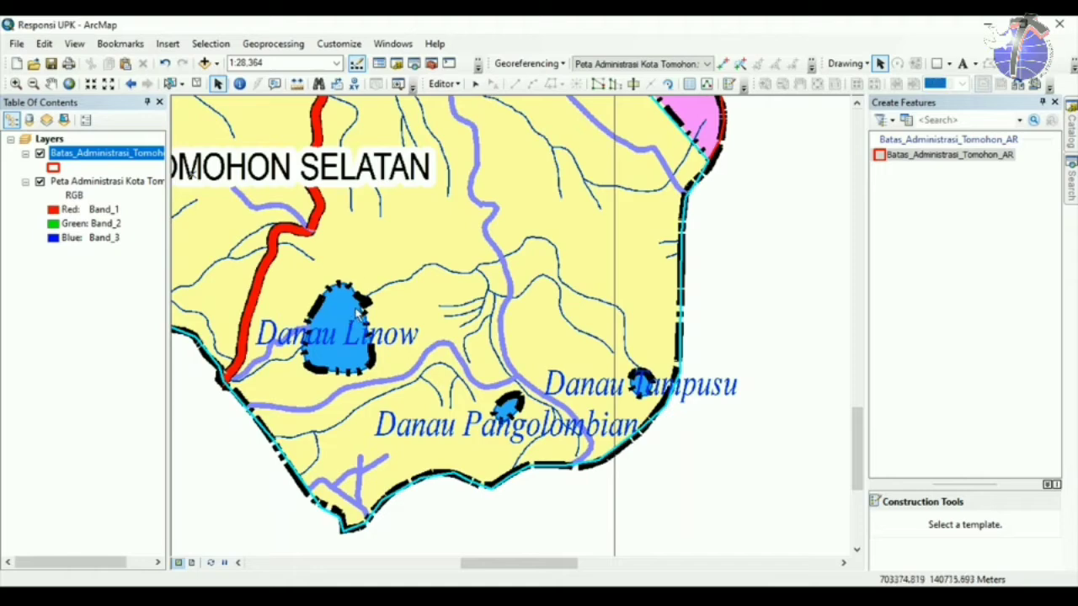
{"action": "left_click", "coordinate": [443, 83]}
{"action": "left_click", "coordinate": [477, 119]}
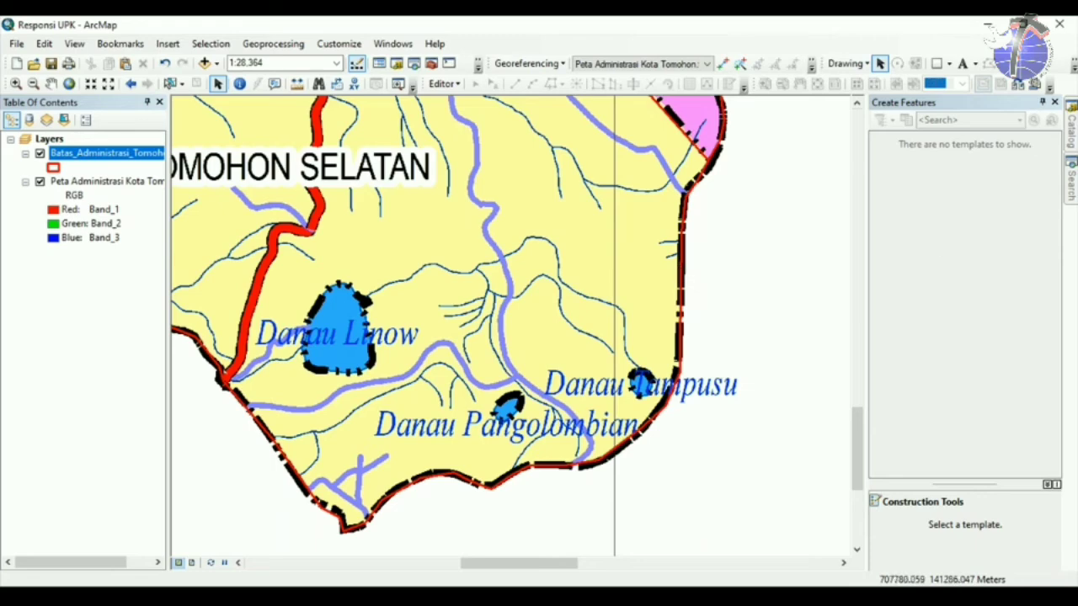
Start a new shapefile in the VEKTOR folder named Danau_AR with the Polygon feature type.
{"action": "left_click", "coordinate": [1072, 135]}
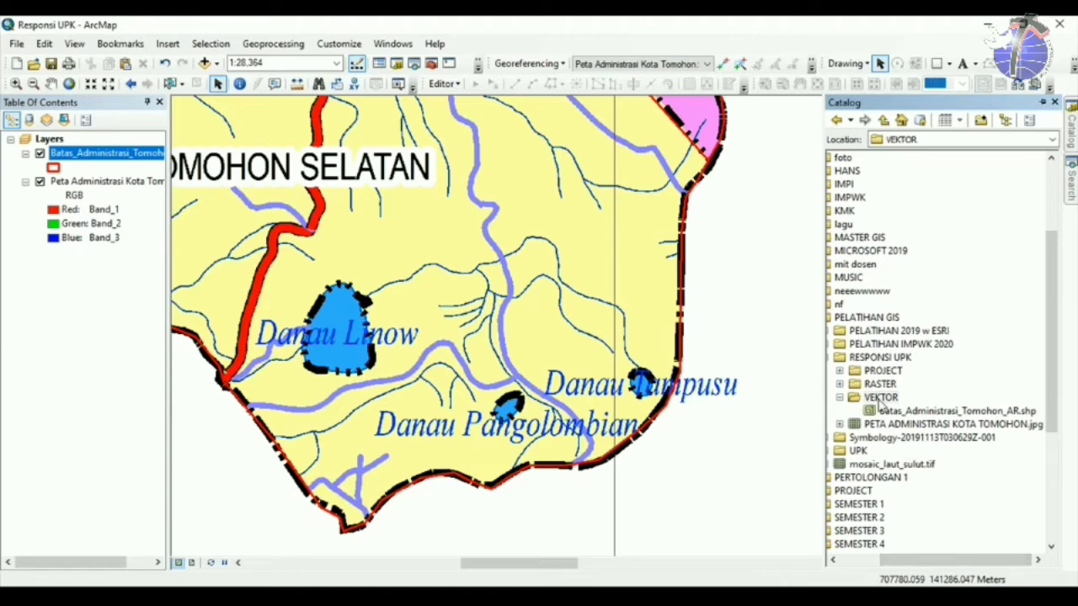
{"action": "left_click", "coordinate": [881, 399]}
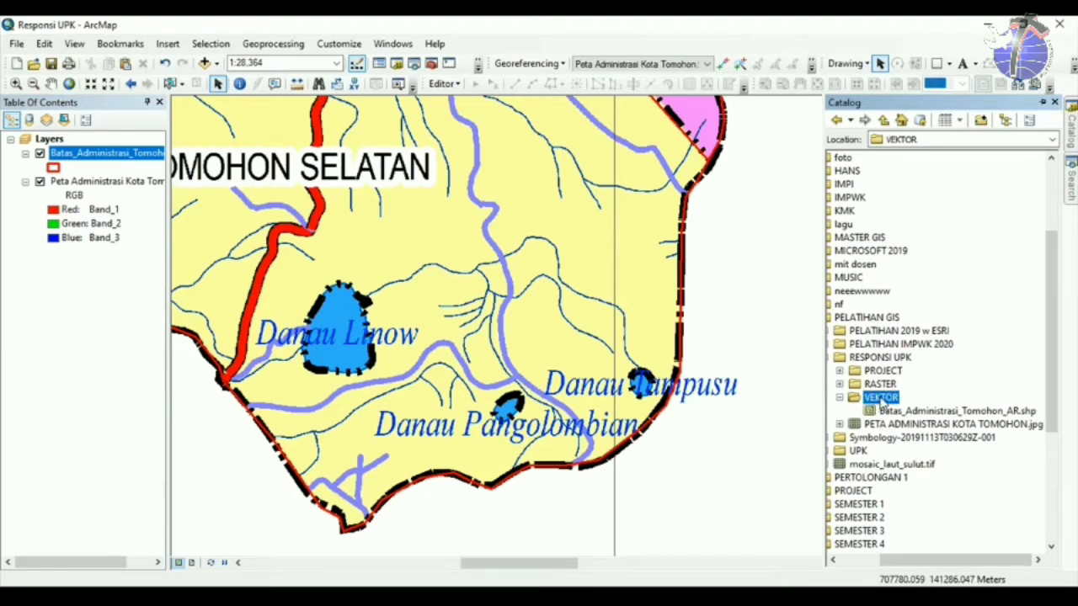
{"action": "right_click", "coordinate": [882, 404]}
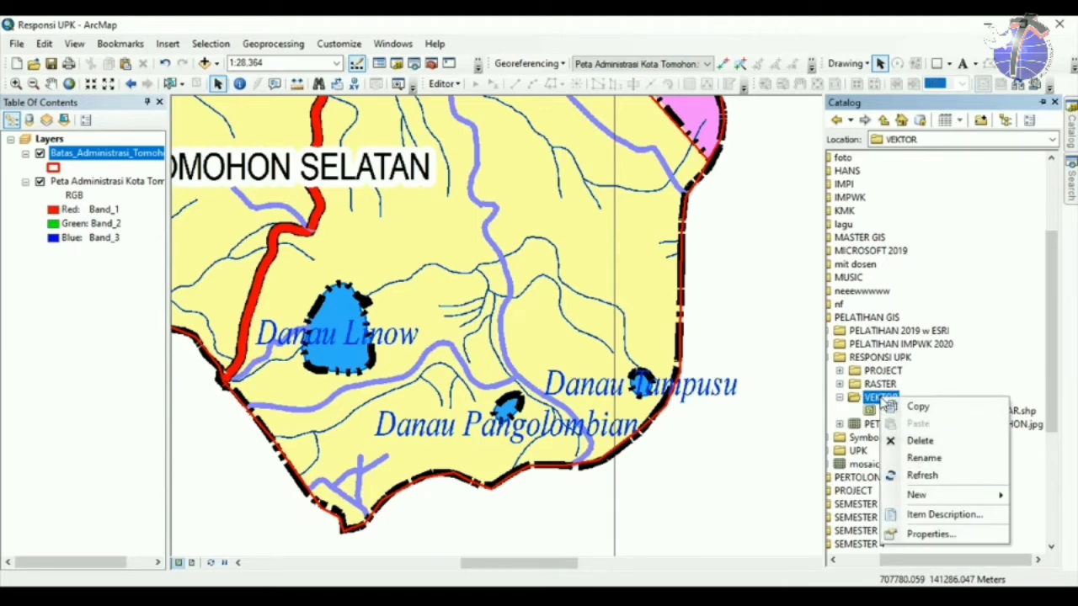
{"action": "mouse_move", "coordinate": [918, 495]}
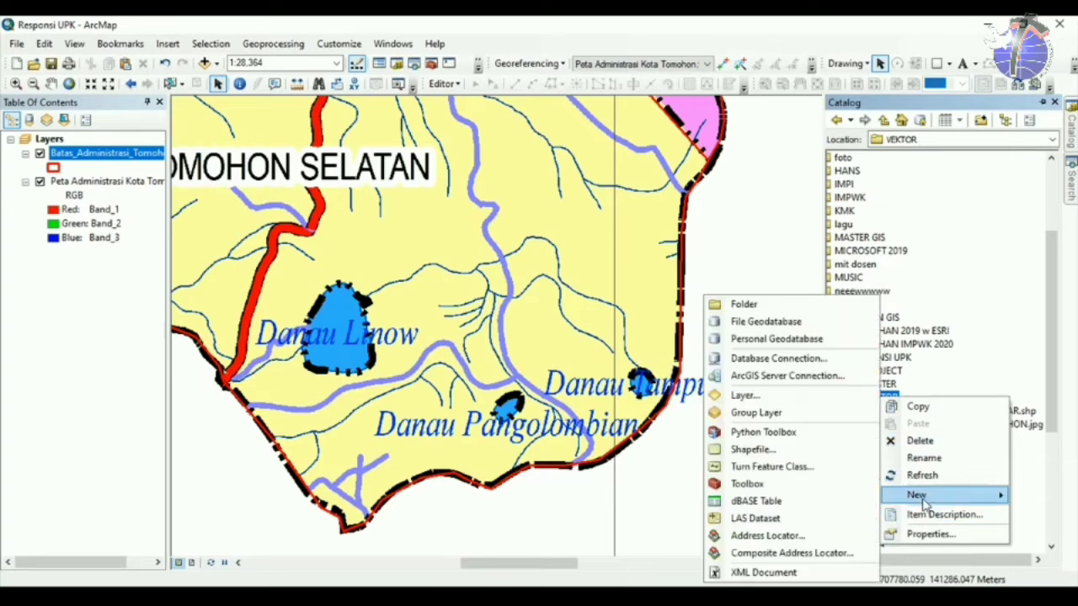
{"action": "left_click", "coordinate": [796, 457]}
{"action": "left_click_drag", "start_coordinate": [581, 145], "coordinate": [766, 157]}
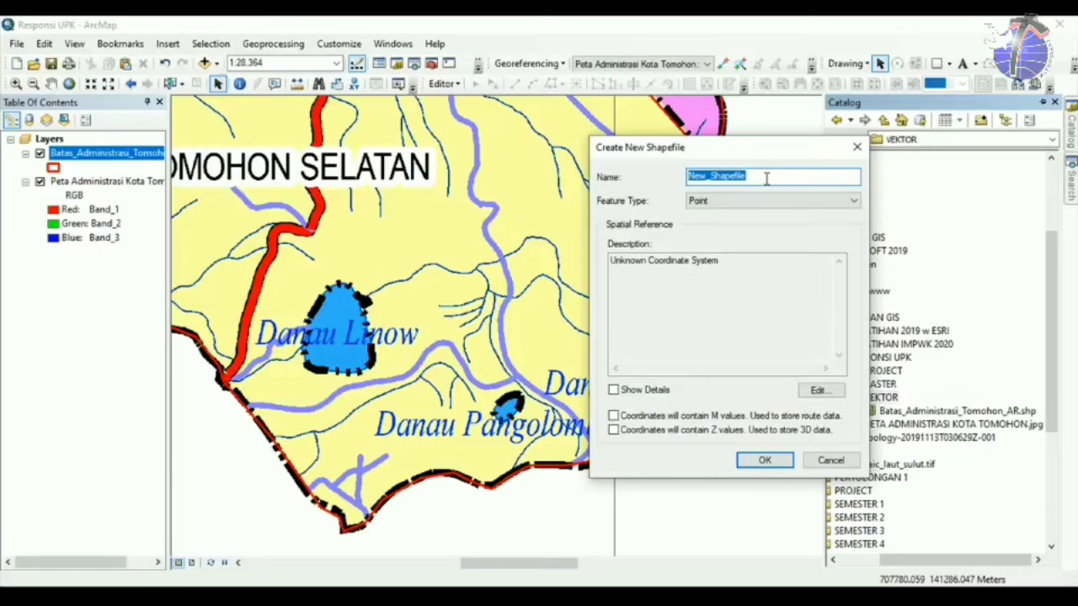
{"action": "type", "text": "d"}
{"action": "type", "text": "Danau_AR"}
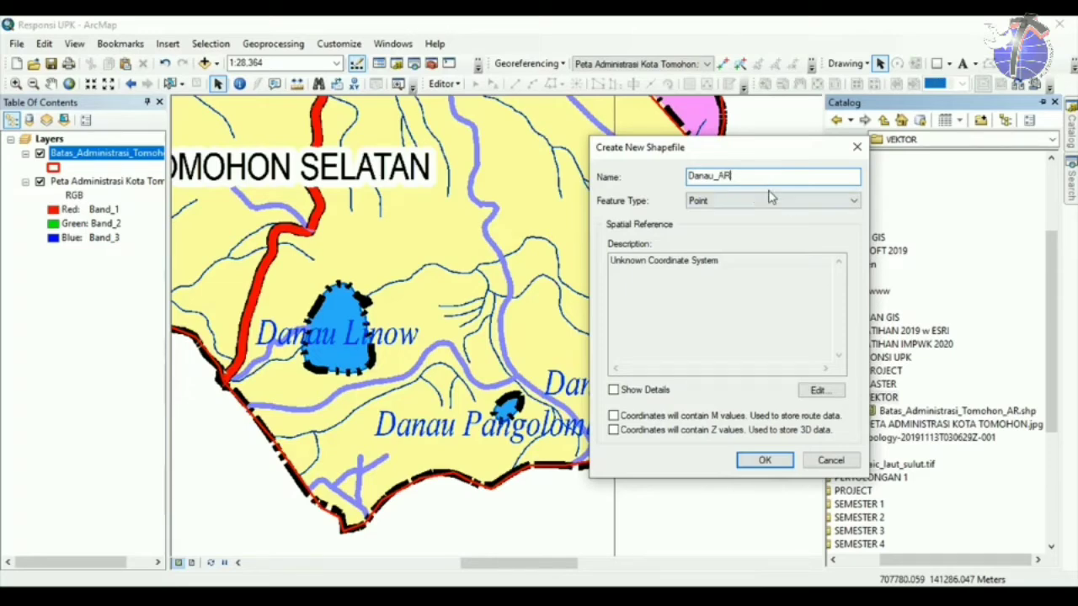
{"action": "left_click", "coordinate": [751, 204]}
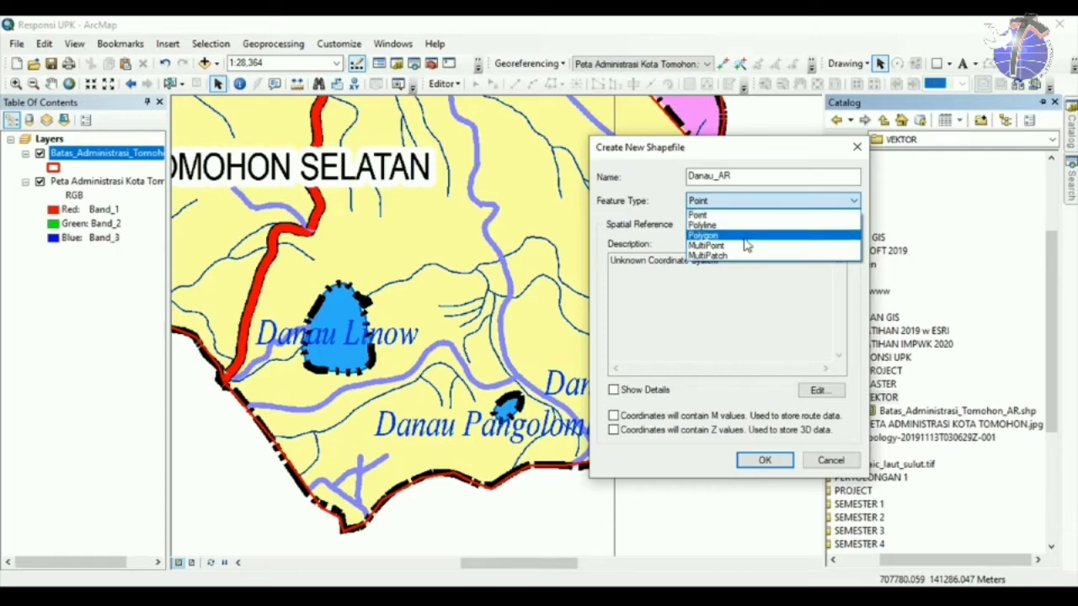
{"action": "left_click", "coordinate": [747, 236]}
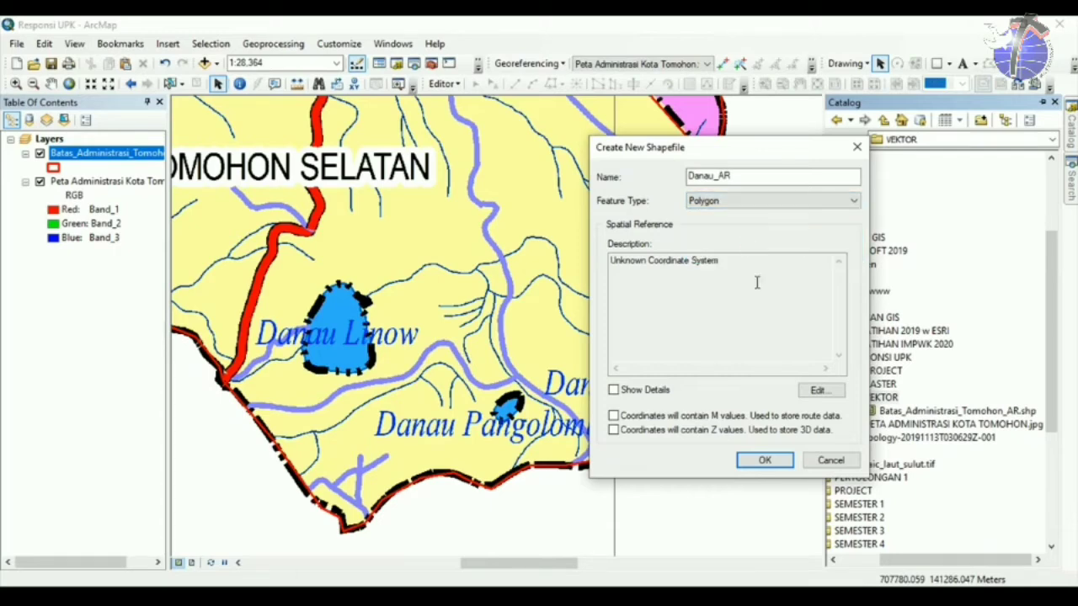
Assign the WGS 1984 geographic coordinate system to the Danau_AR shapefile and create it.
{"action": "left_click", "coordinate": [818, 391]}
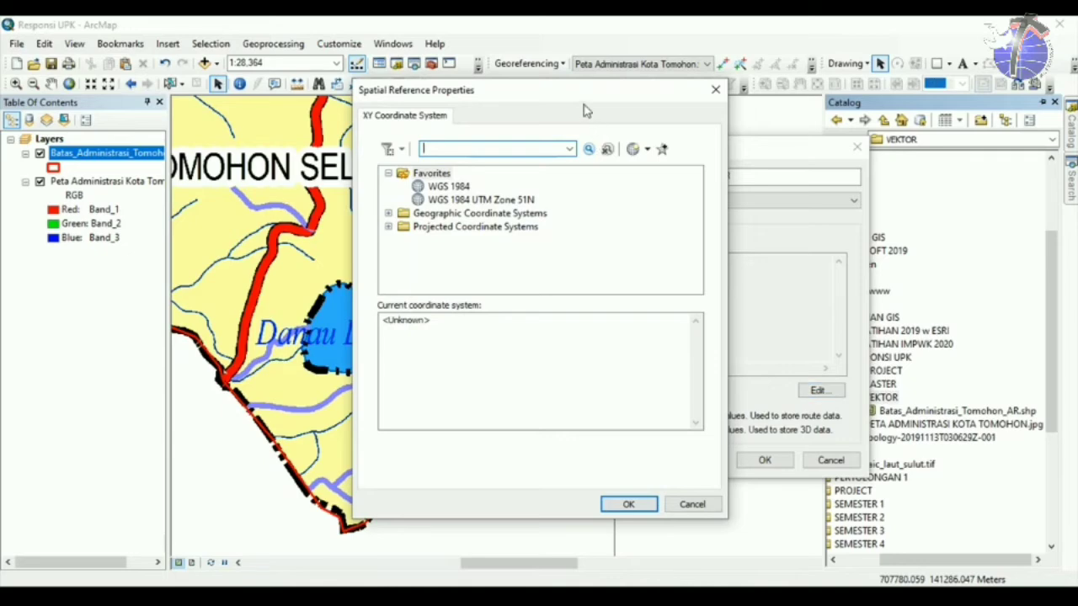
{"action": "left_click_drag", "start_coordinate": [585, 96], "coordinate": [573, 95]}
{"action": "left_click", "coordinate": [447, 186]}
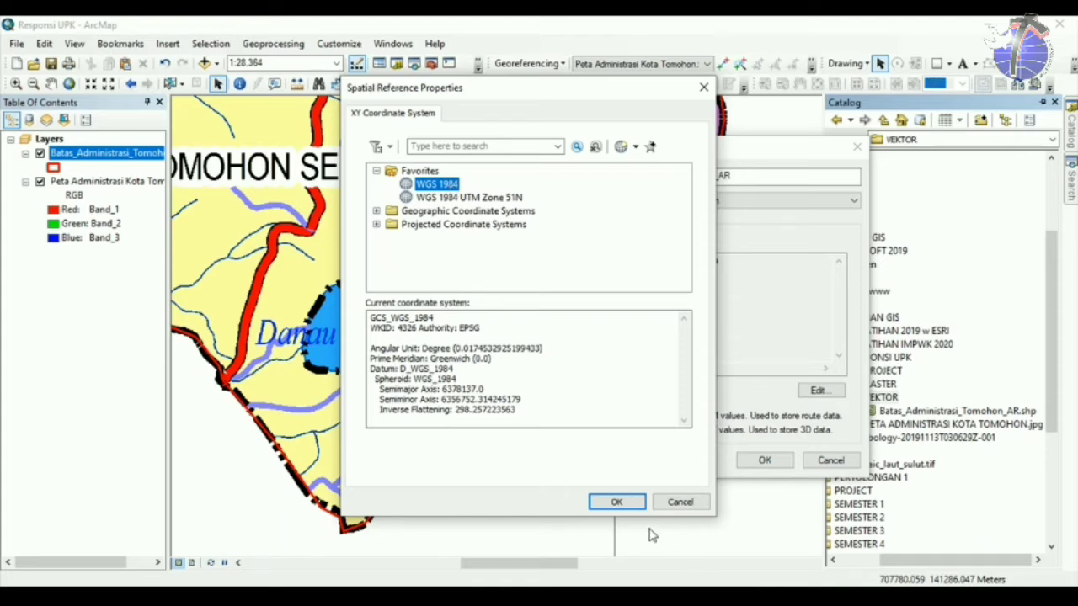
{"action": "left_click", "coordinate": [640, 509]}
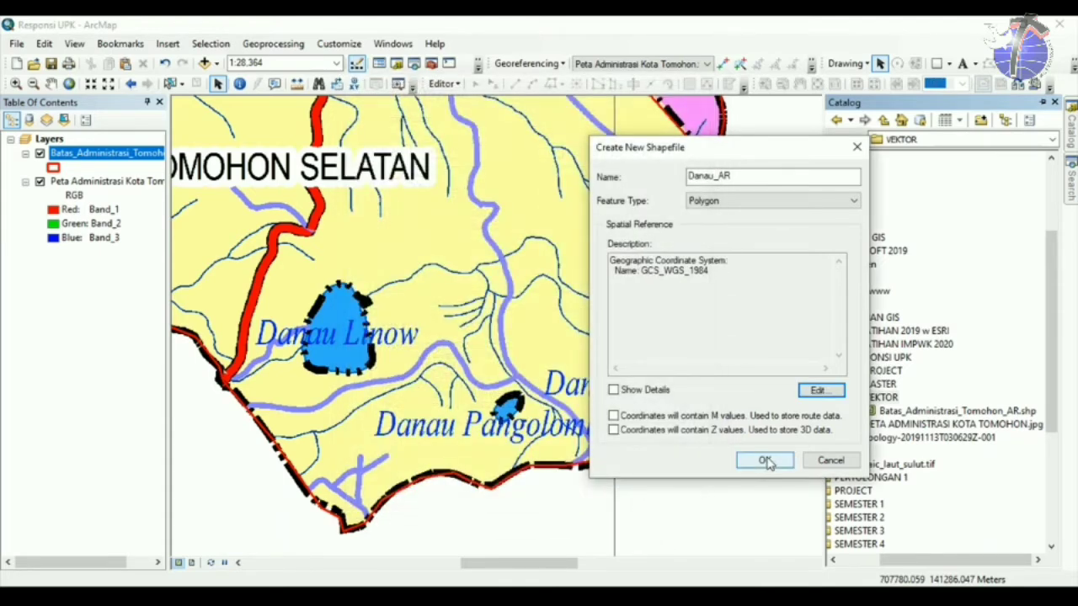
{"action": "left_click", "coordinate": [764, 460]}
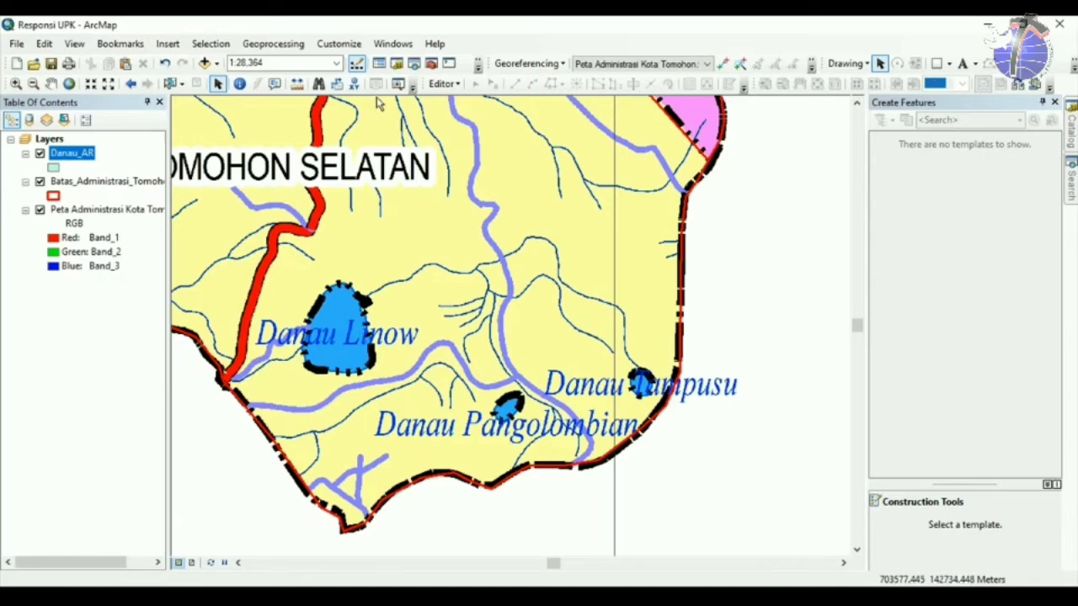
Start an edit session despite the spatial reference warnings and choose the Danau_AR template for drawing polygons.
{"action": "left_click", "coordinate": [454, 87]}
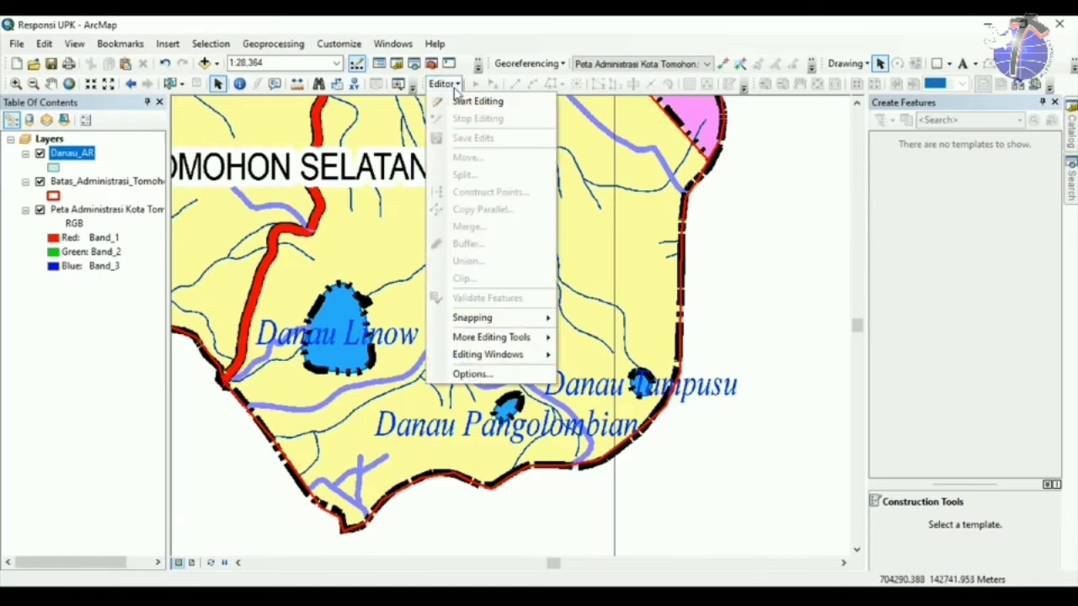
{"action": "left_click", "coordinate": [465, 101]}
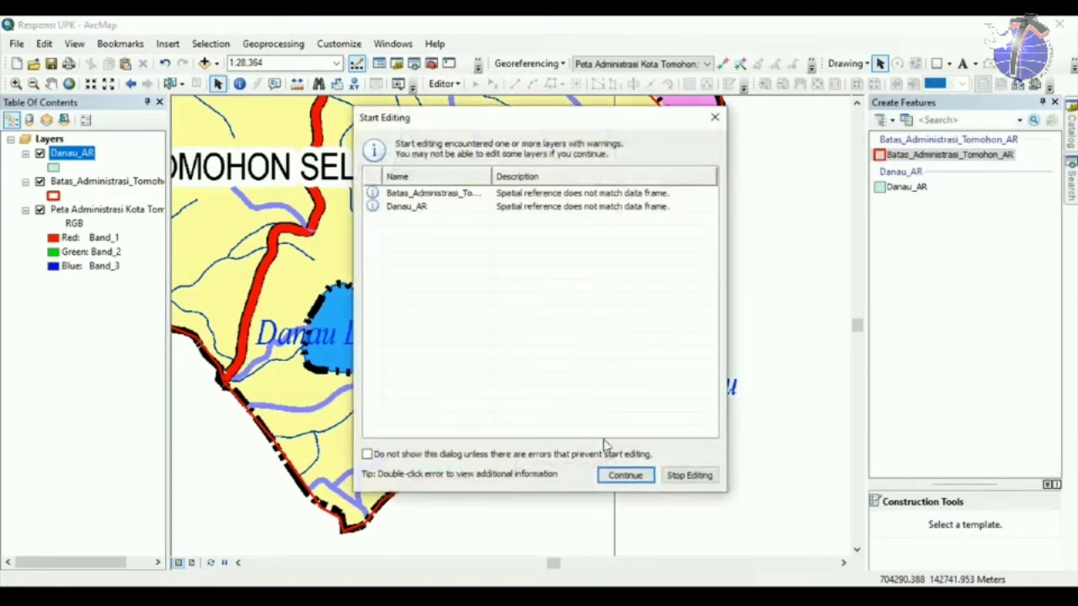
{"action": "left_click", "coordinate": [627, 475]}
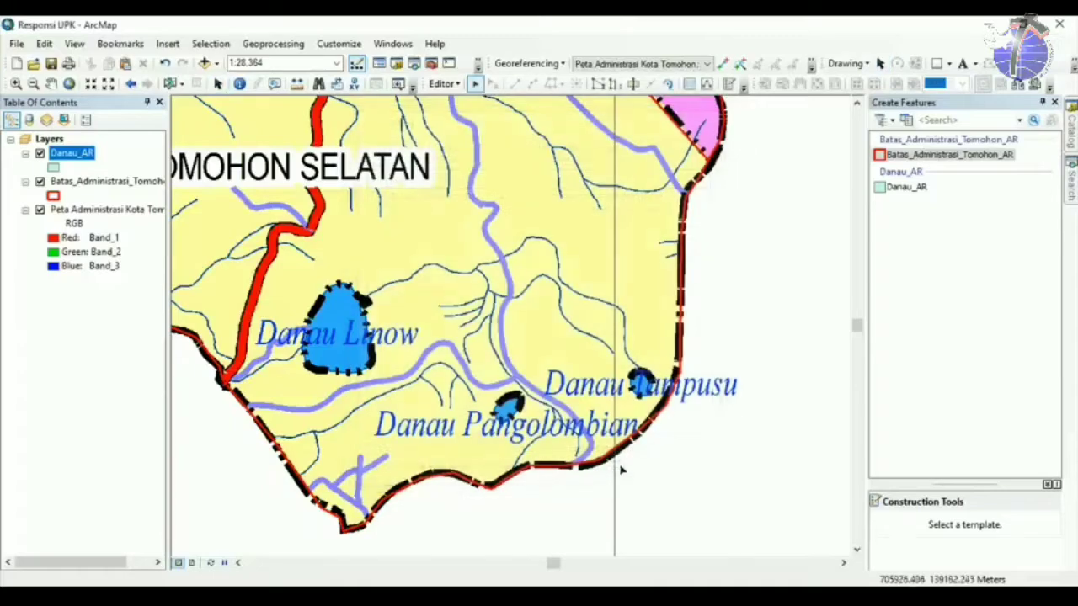
{"action": "left_click", "coordinate": [907, 159]}
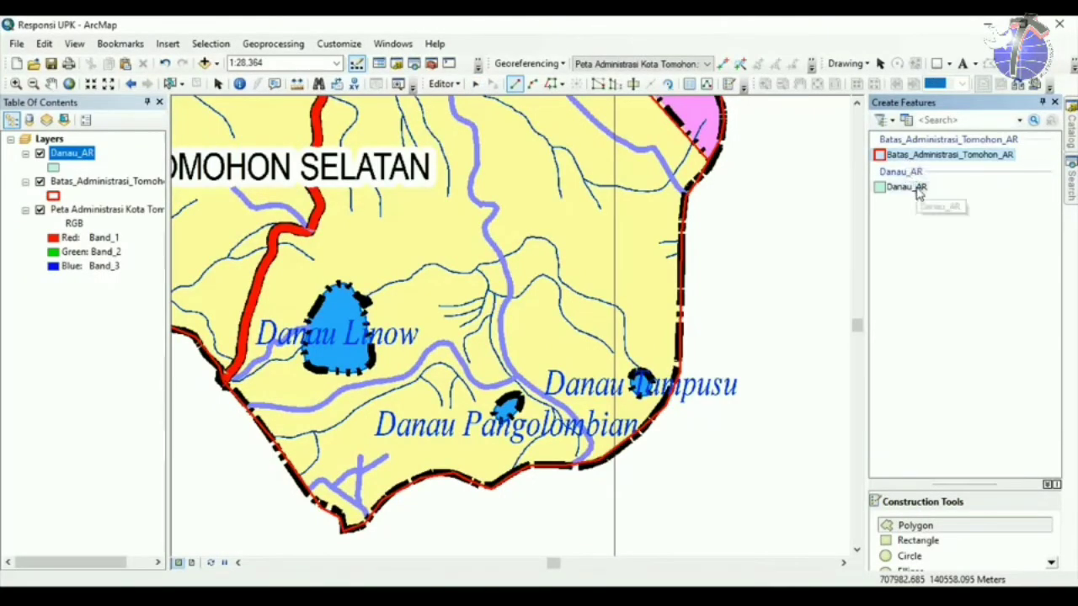
{"action": "left_click", "coordinate": [912, 187]}
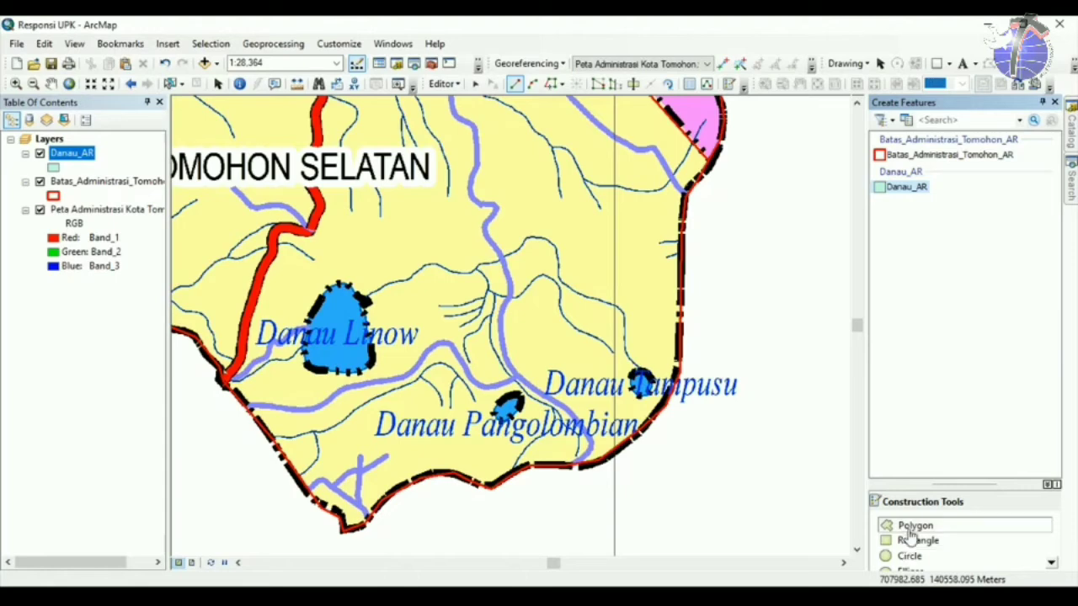
Digitize Danau Linow as a Danau_AR polygon by tracing its shoreline, with a perimeter of about 2,460 m.
{"action": "left_click", "coordinate": [347, 371]}
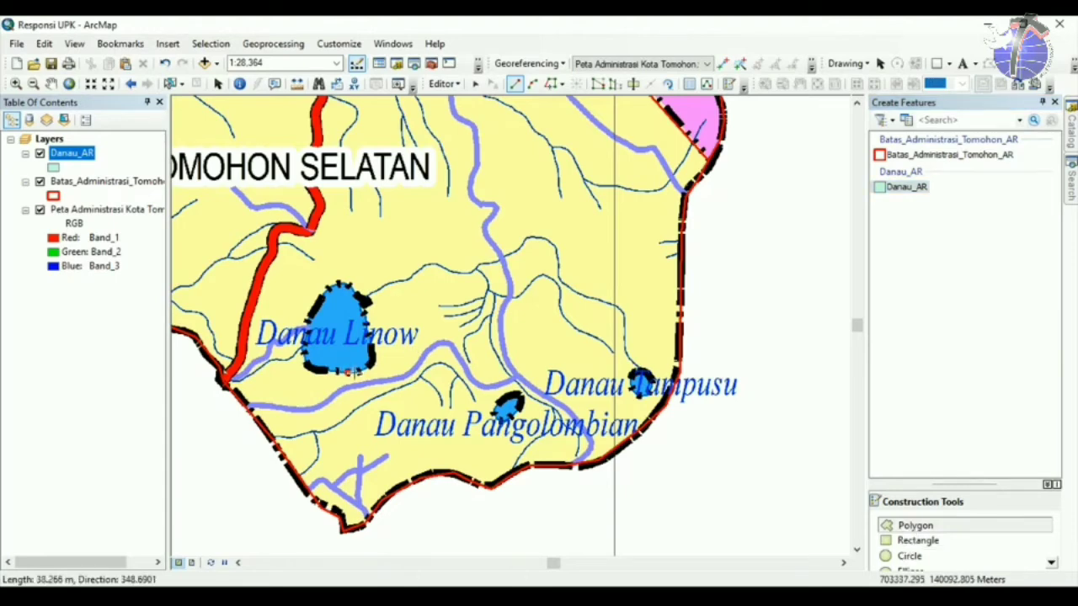
{"action": "left_click", "coordinate": [358, 371]}
{"action": "left_click", "coordinate": [366, 365]}
{"action": "left_click", "coordinate": [371, 357]}
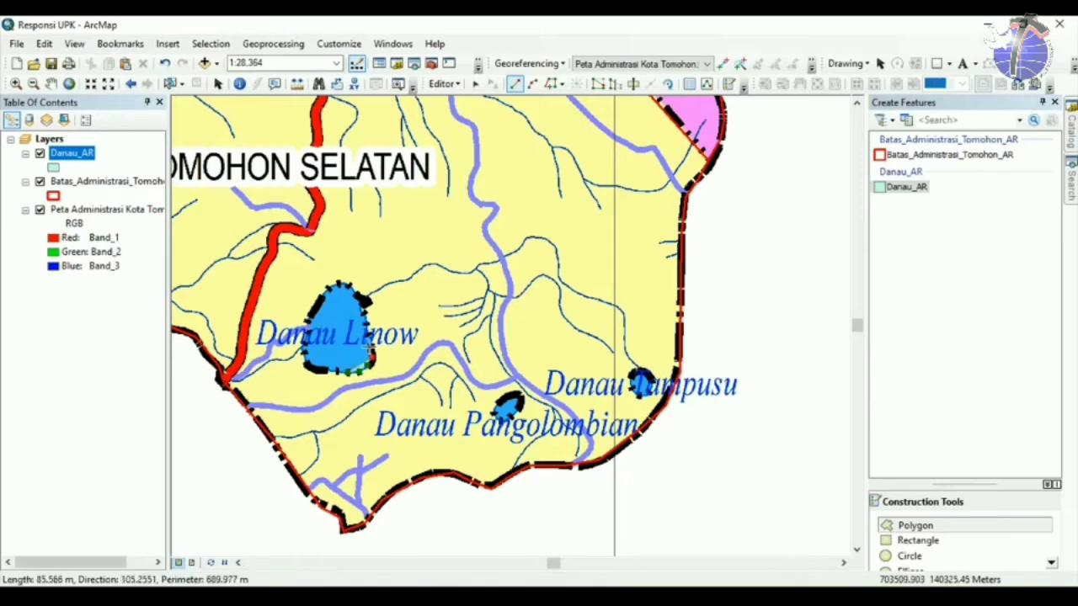
{"action": "left_click", "coordinate": [370, 341]}
{"action": "left_click", "coordinate": [366, 321]}
{"action": "left_click", "coordinate": [363, 307]}
{"action": "left_click", "coordinate": [357, 293]}
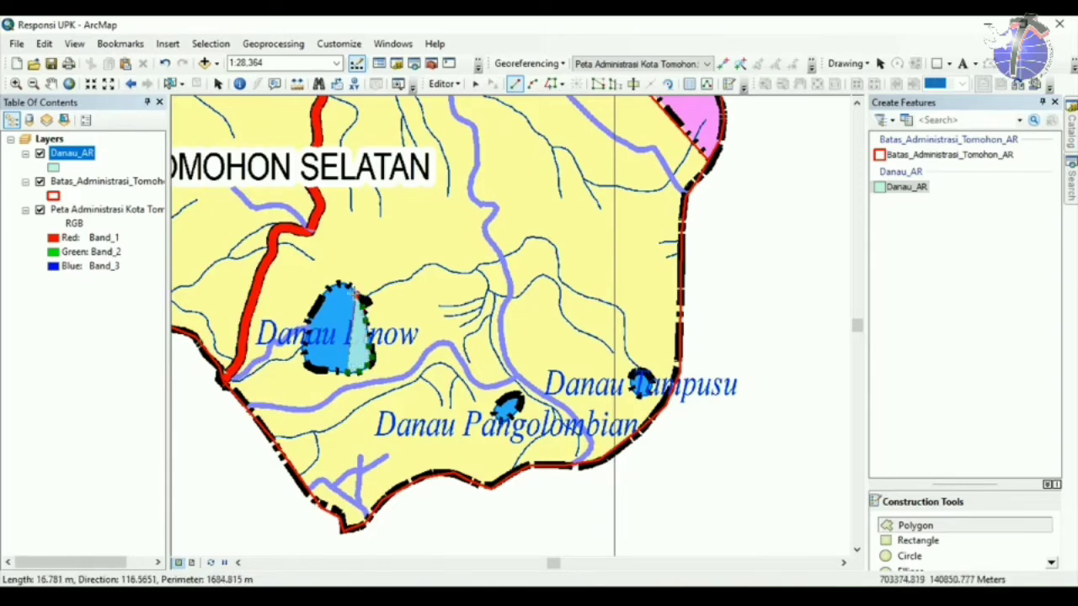
{"action": "left_click", "coordinate": [349, 286]}
{"action": "left_click", "coordinate": [344, 281]}
{"action": "left_click", "coordinate": [335, 282]}
{"action": "left_click", "coordinate": [321, 292]}
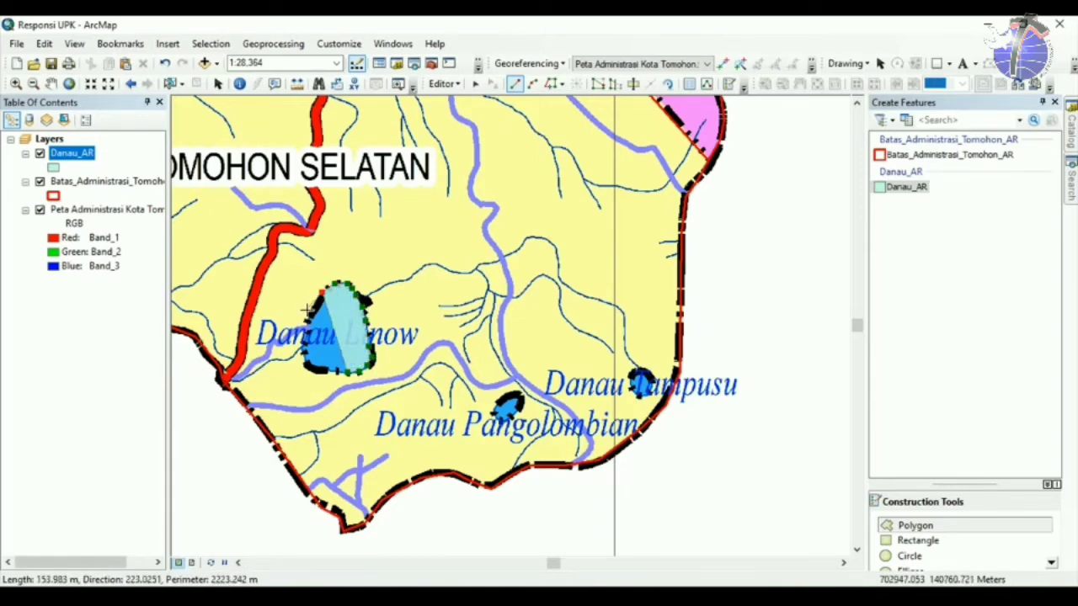
{"action": "left_click", "coordinate": [304, 322]}
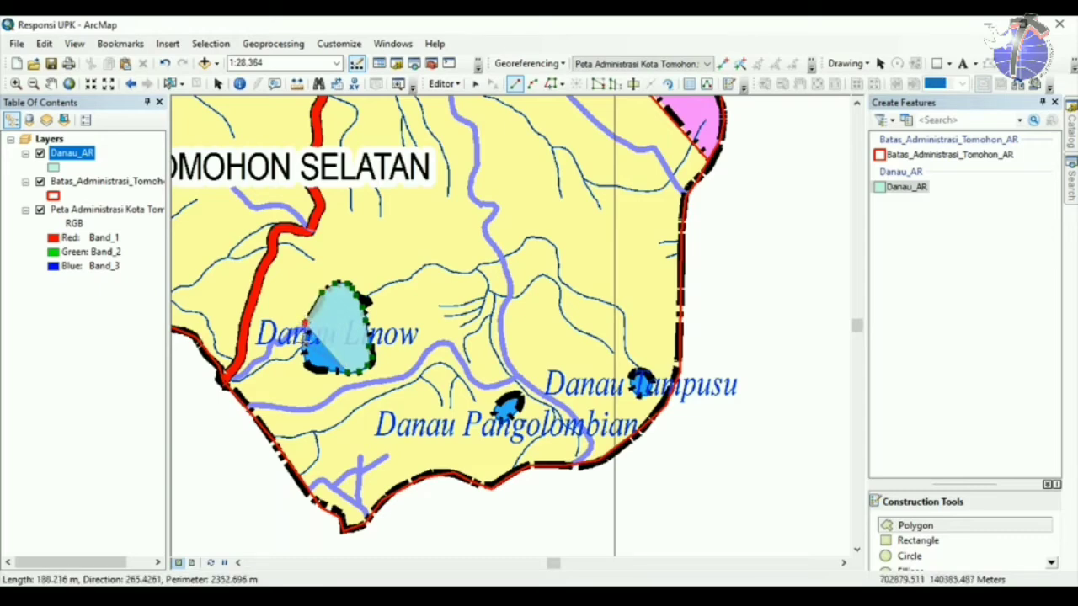
{"action": "left_click", "coordinate": [303, 342]}
{"action": "left_click", "coordinate": [302, 349]}
{"action": "left_click", "coordinate": [304, 356]}
{"action": "left_click", "coordinate": [307, 365]}
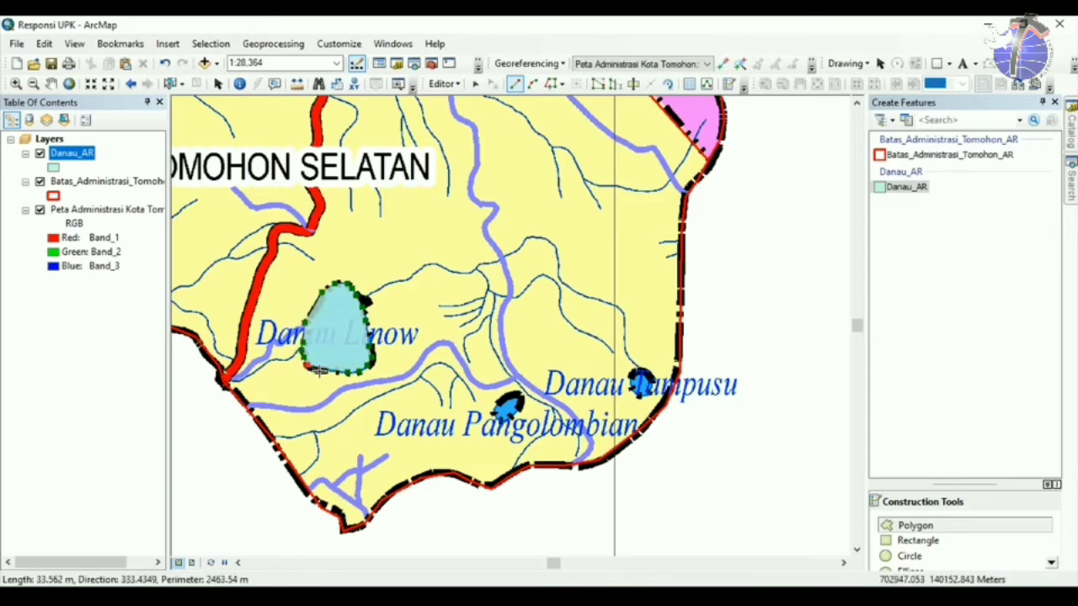
{"action": "double_click", "coordinate": [329, 371]}
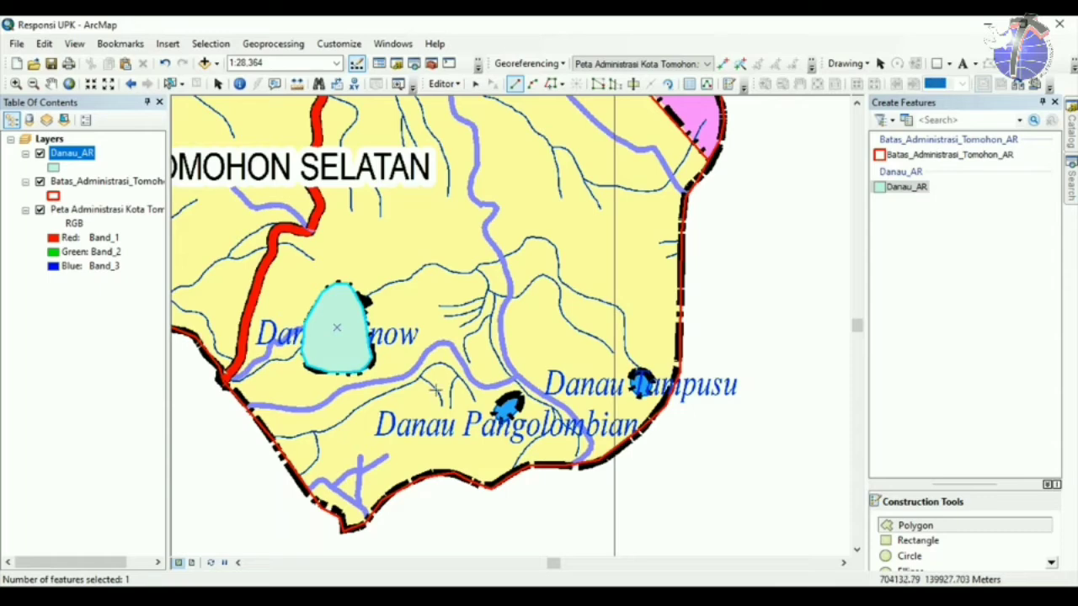
Digitize Danau Pangolombian as a Danau_AR polygon by tracing its shoreline, with a perimeter of about 770 m.
{"action": "left_click", "coordinate": [494, 412]}
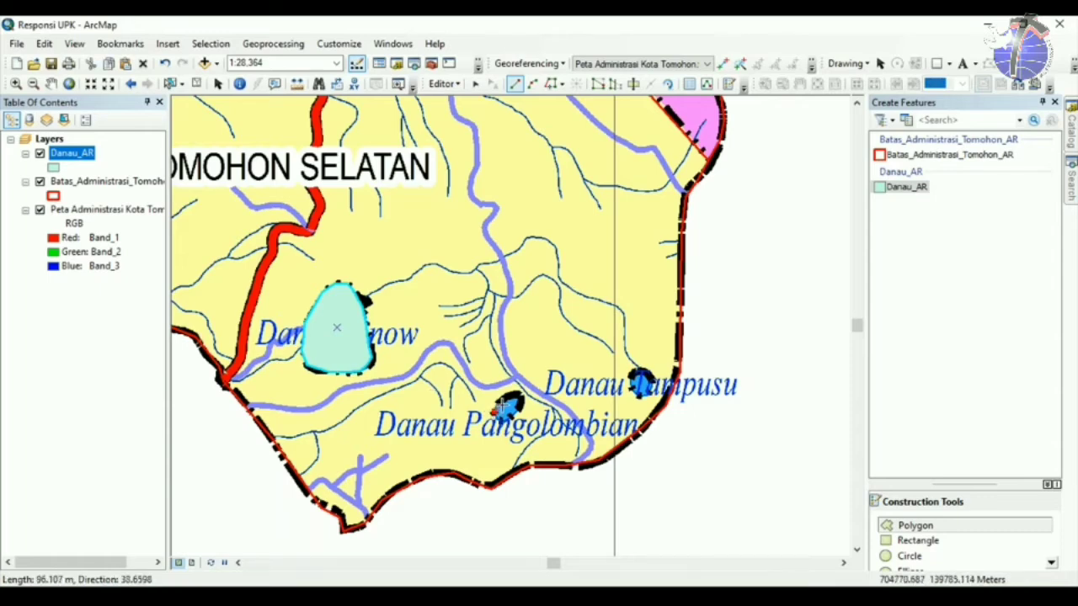
{"action": "left_click", "coordinate": [504, 401]}
{"action": "left_click", "coordinate": [512, 394]}
{"action": "left_click", "coordinate": [522, 395]}
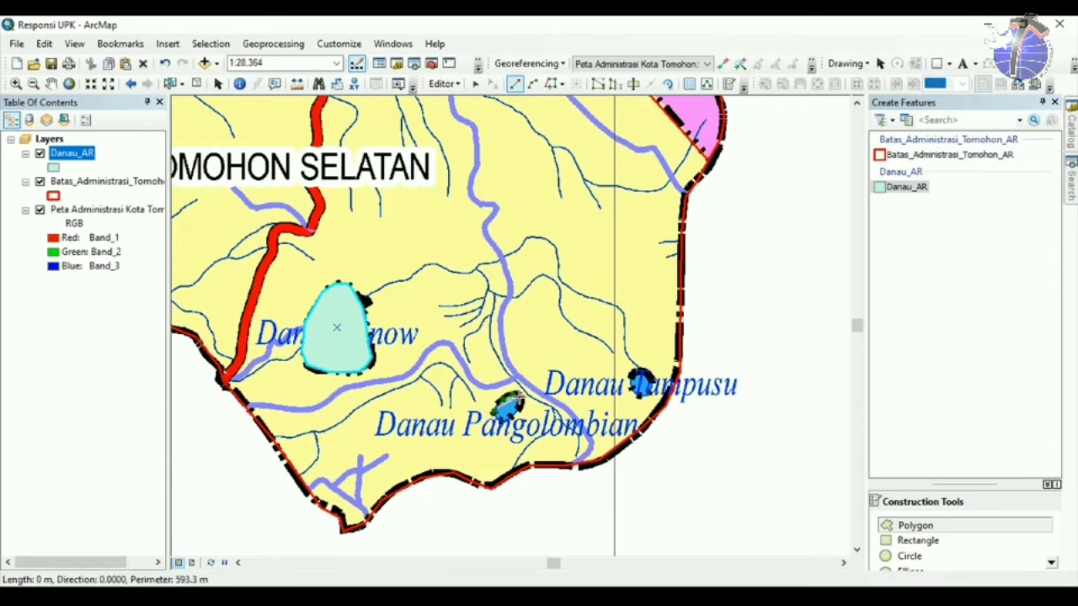
{"action": "left_click", "coordinate": [520, 409]}
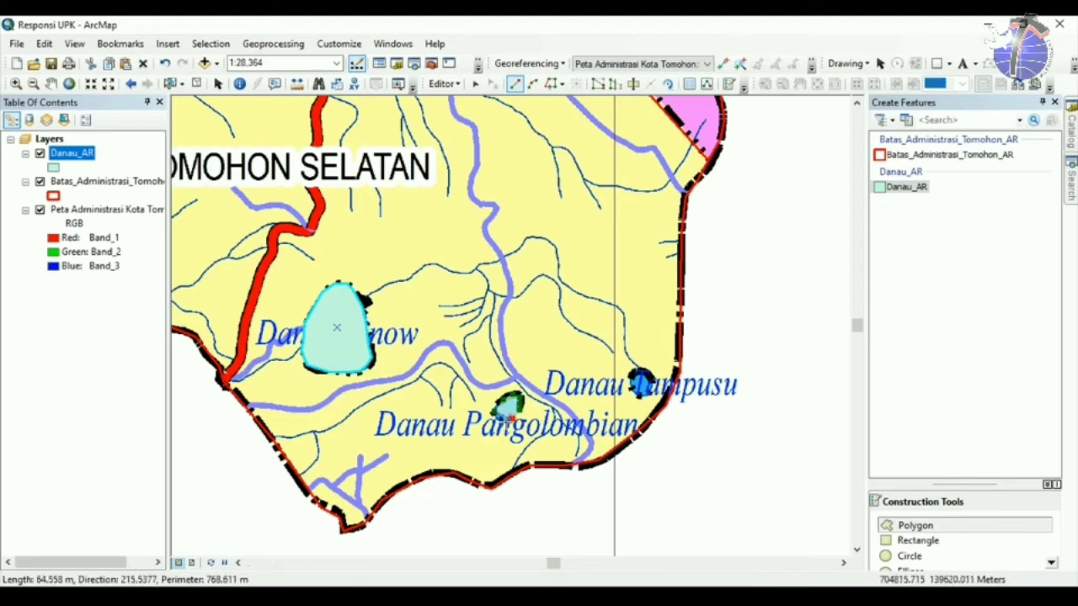
{"action": "double_click", "coordinate": [511, 408]}
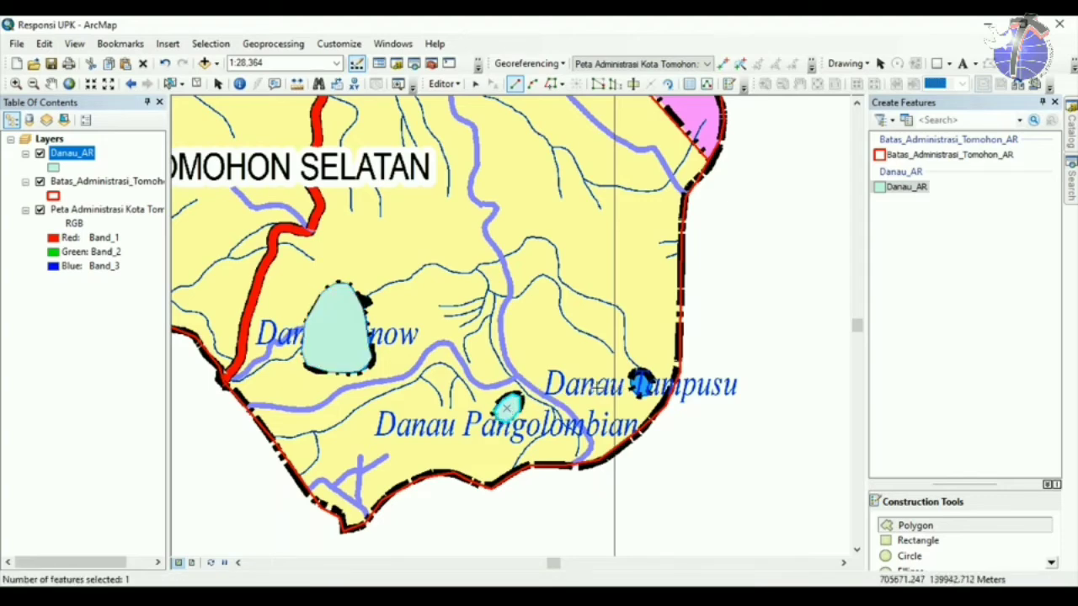
Digitize Danau Tampusu as a Danau_AR polygon with a perimeter of about 760 m and save the edits.
{"action": "left_click", "coordinate": [647, 370]}
{"action": "left_click", "coordinate": [653, 378]}
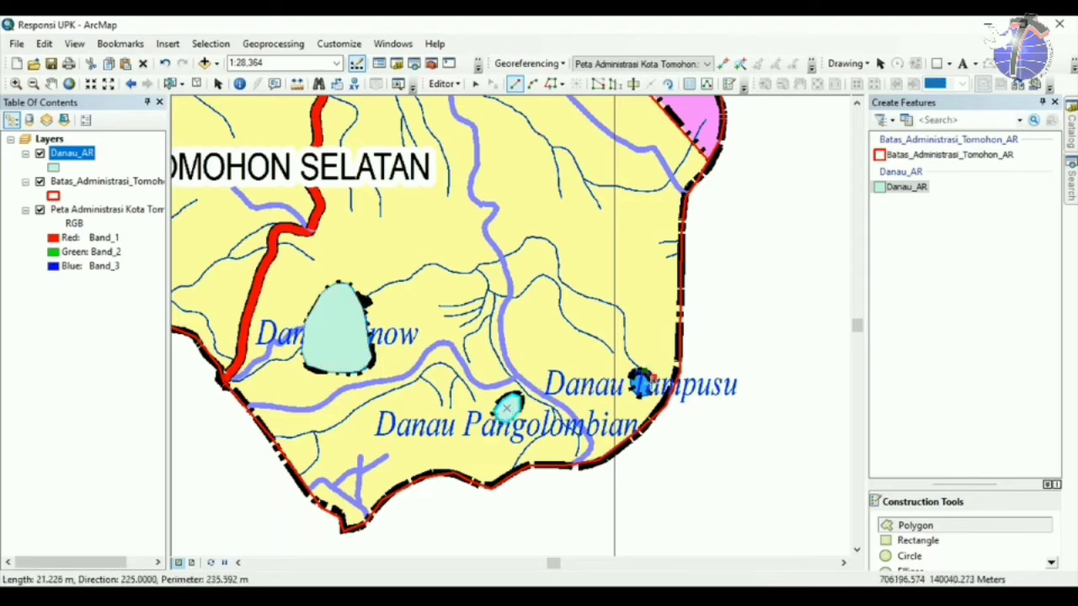
{"action": "left_click", "coordinate": [653, 393]}
{"action": "left_click", "coordinate": [645, 398]}
{"action": "left_click", "coordinate": [636, 397]}
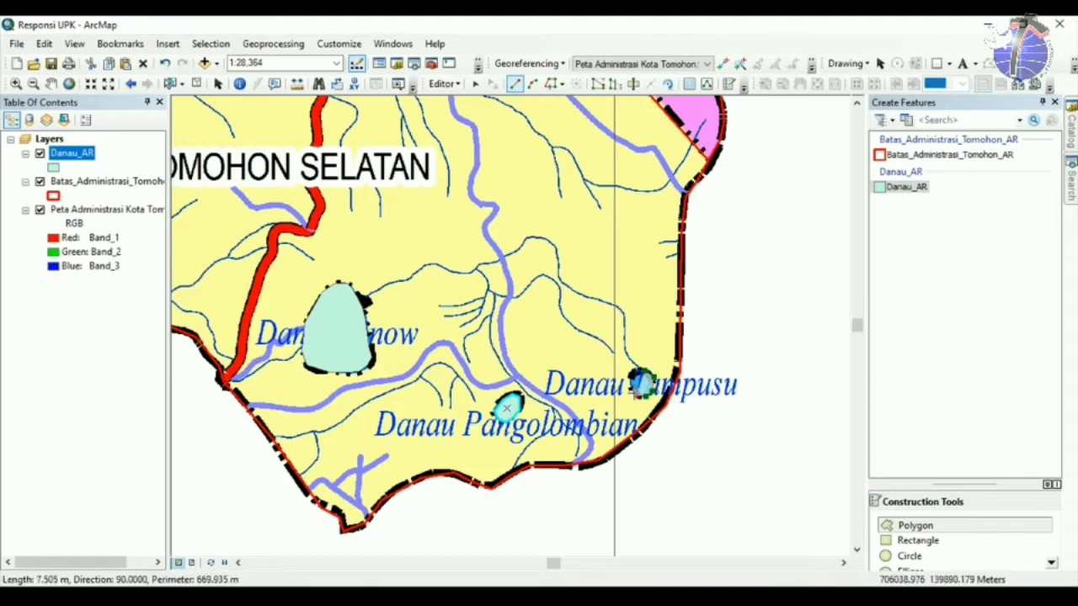
{"action": "left_click", "coordinate": [631, 385]}
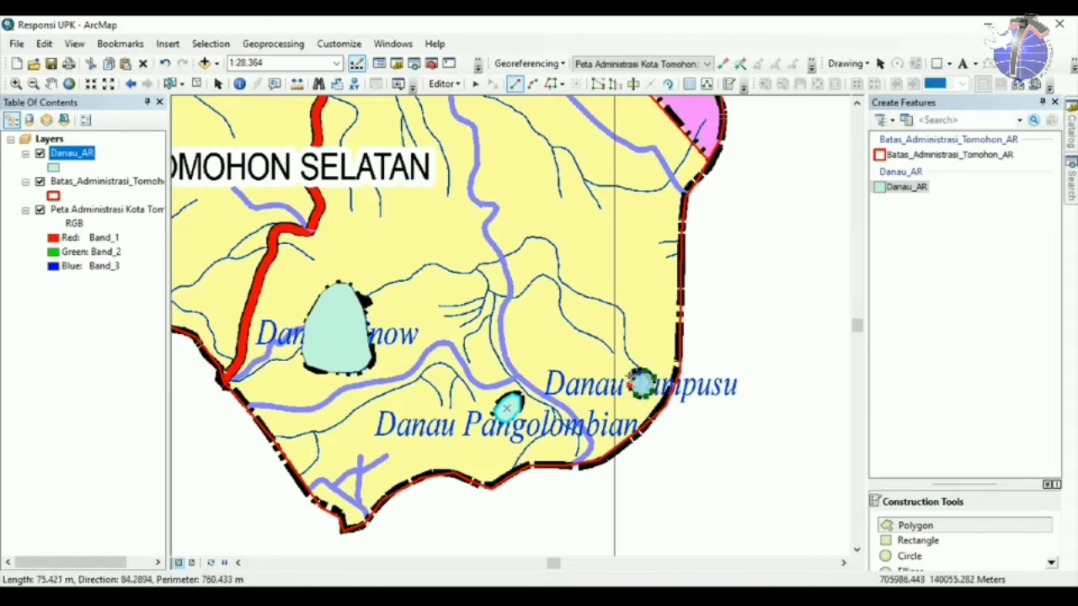
{"action": "double_click", "coordinate": [633, 374]}
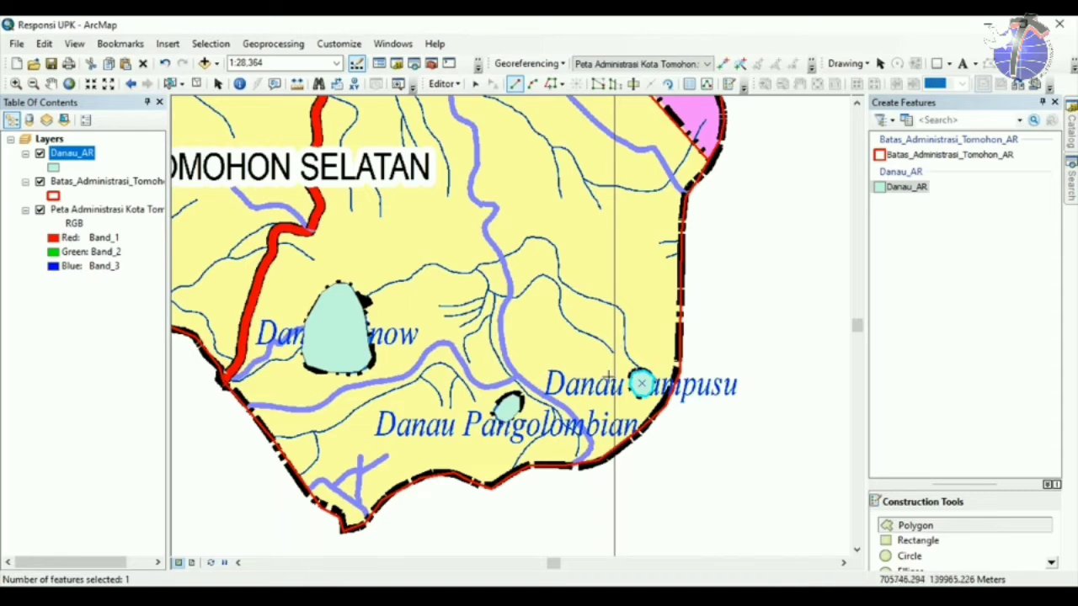
{"action": "left_click", "coordinate": [443, 84]}
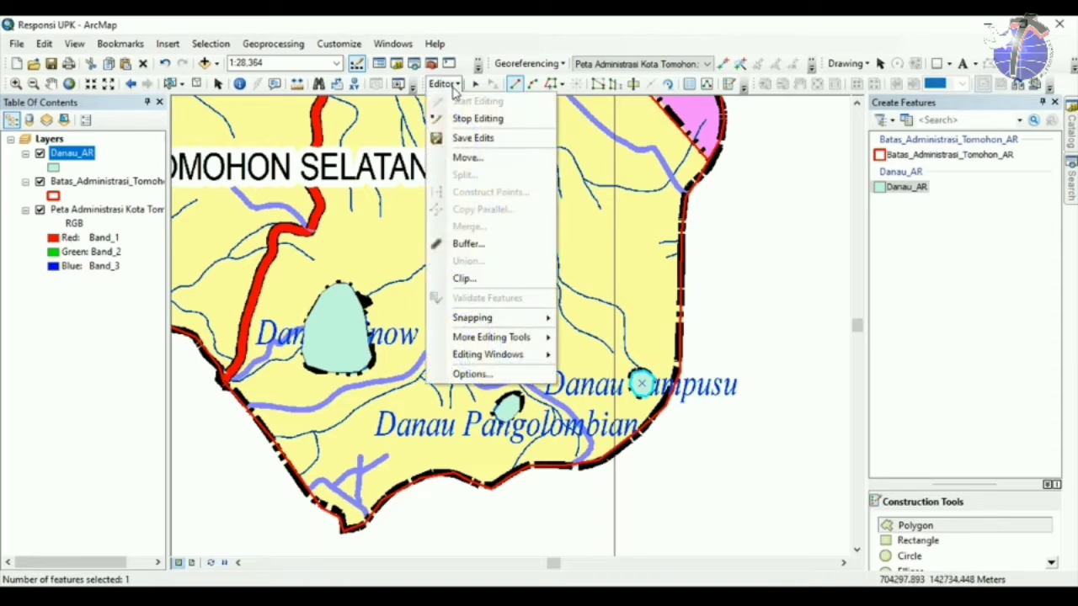
{"action": "left_click", "coordinate": [480, 137]}
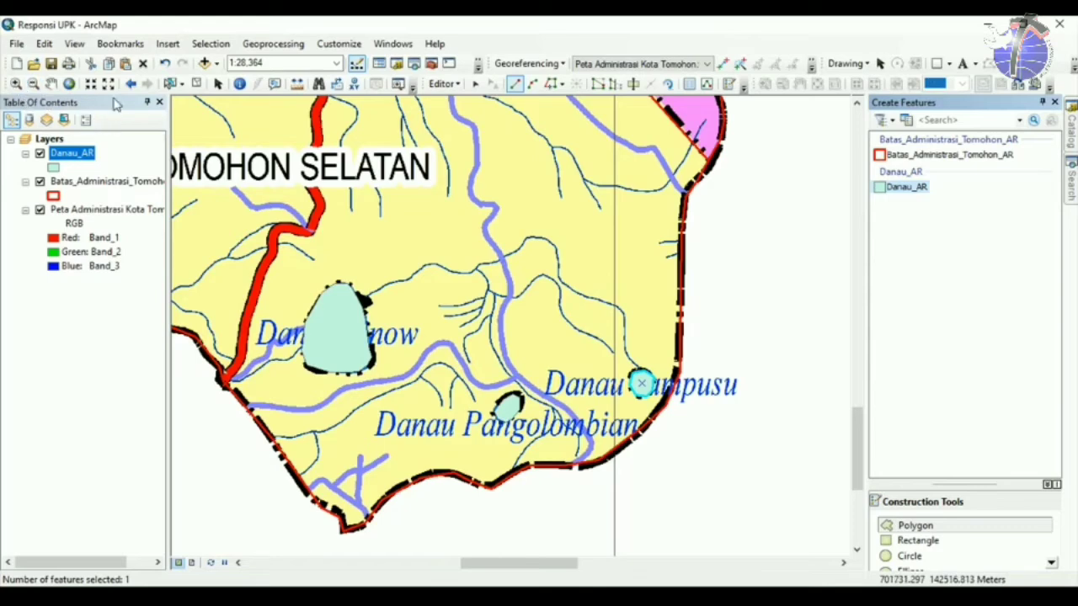
Hide the Danau_AR and Batas_Administrasi_Tomohon_AR layers so that only the scanned administrative map is displayed.
{"action": "left_click", "coordinate": [69, 83]}
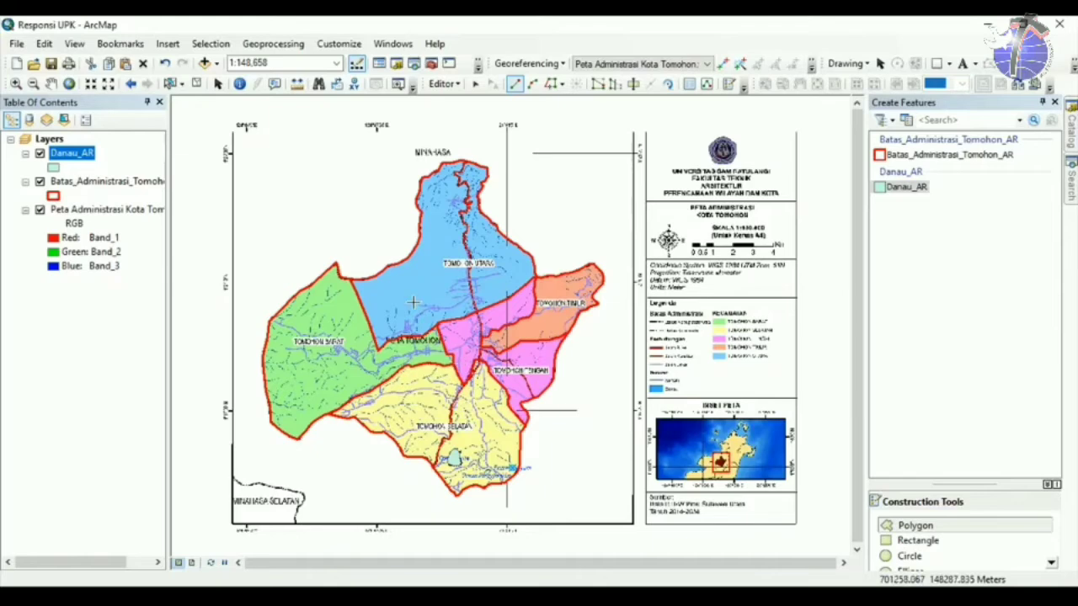
{"action": "left_click", "coordinate": [39, 153]}
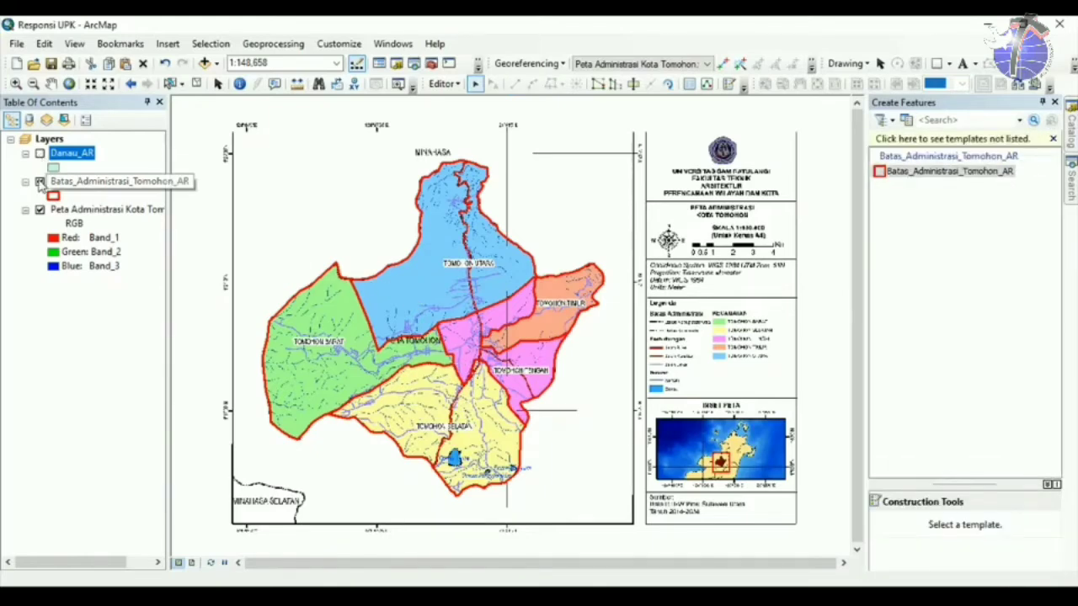
{"action": "left_click", "coordinate": [39, 181]}
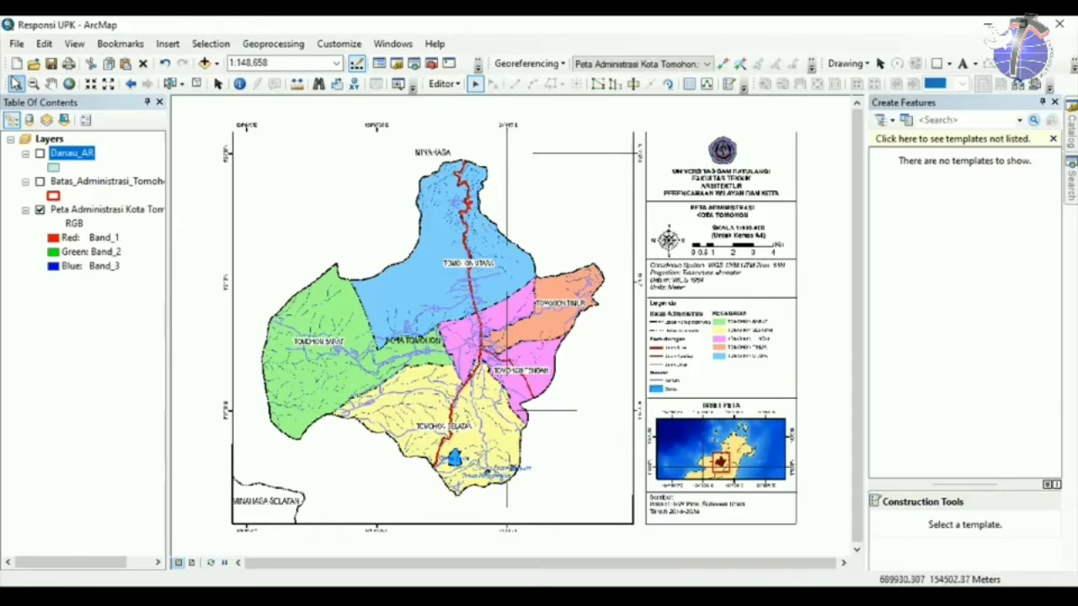
Examine the roads around Tomohon Tengah up close and turn the Danau_AR layer back on, leaving the administrative boundary layer hidden.
{"action": "left_click", "coordinate": [16, 83]}
{"action": "left_click_drag", "start_coordinate": [460, 296], "coordinate": [570, 393]}
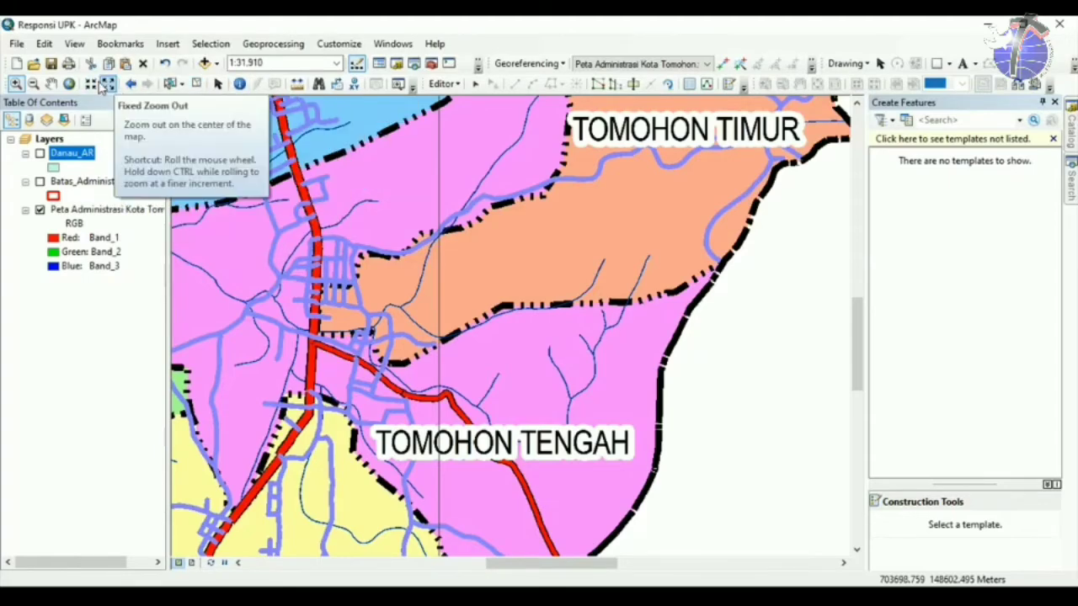
{"action": "left_click", "coordinate": [72, 85]}
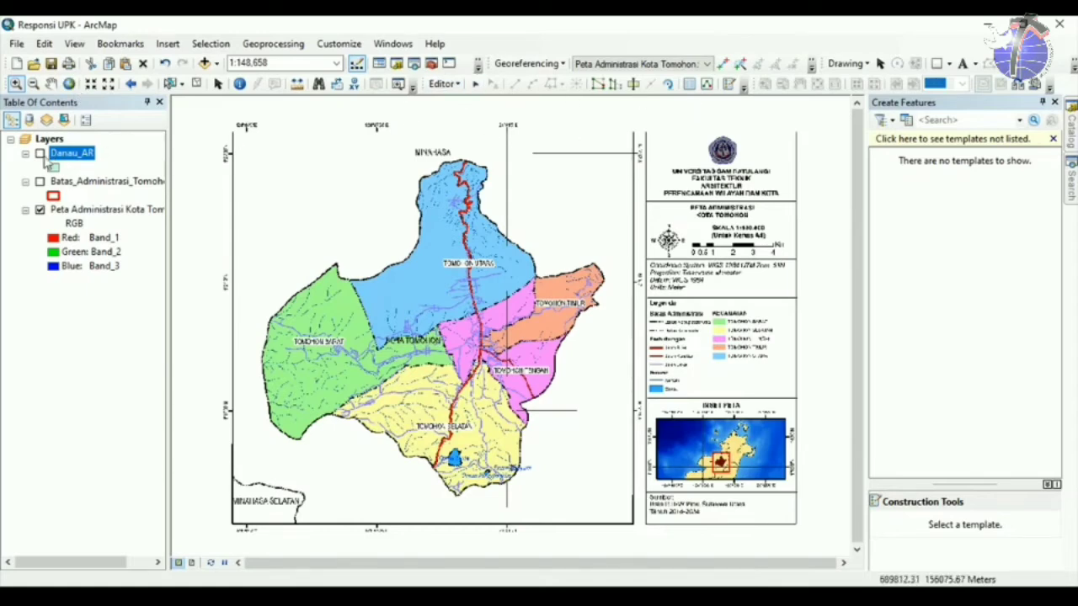
{"action": "left_click", "coordinate": [41, 182]}
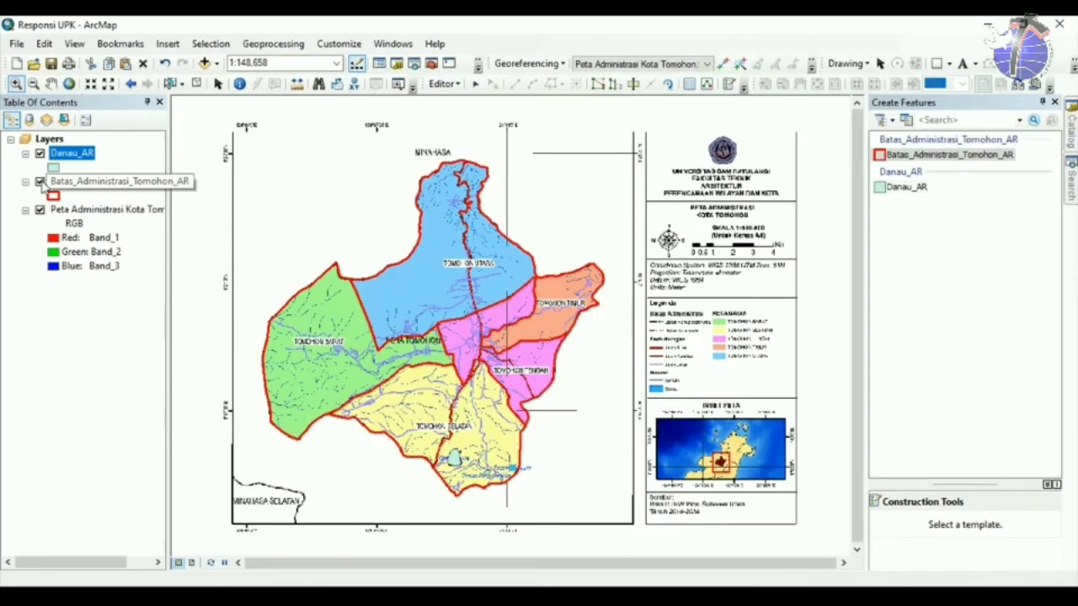
{"action": "left_click", "coordinate": [40, 182]}
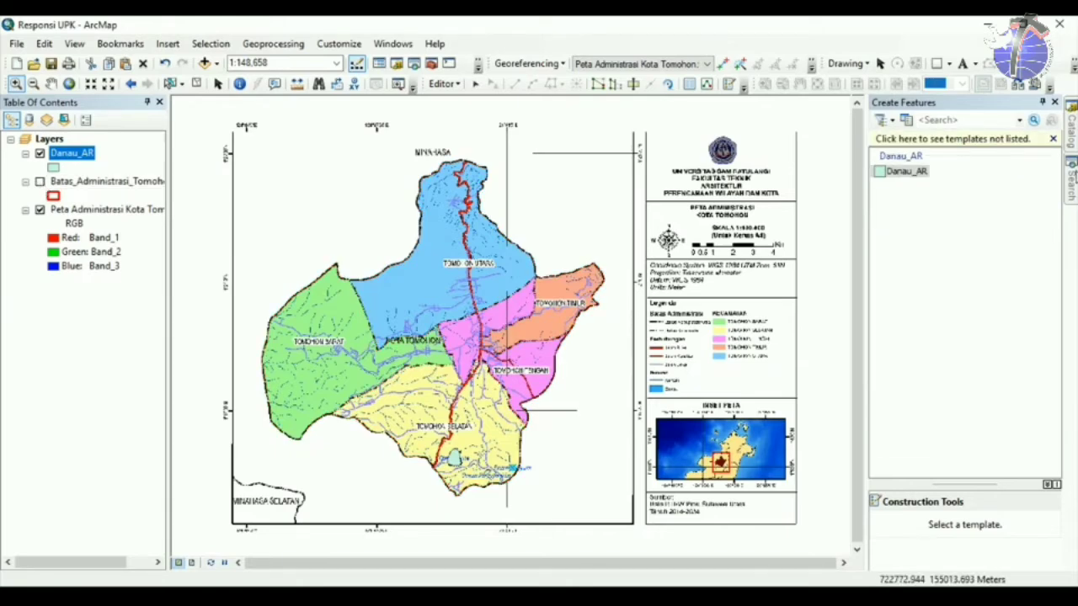
Start a new shapefile in the VEKTOR folder named Jalan_LN with the Polyline feature type.
{"action": "left_click", "coordinate": [1073, 173]}
{"action": "left_click", "coordinate": [1072, 133]}
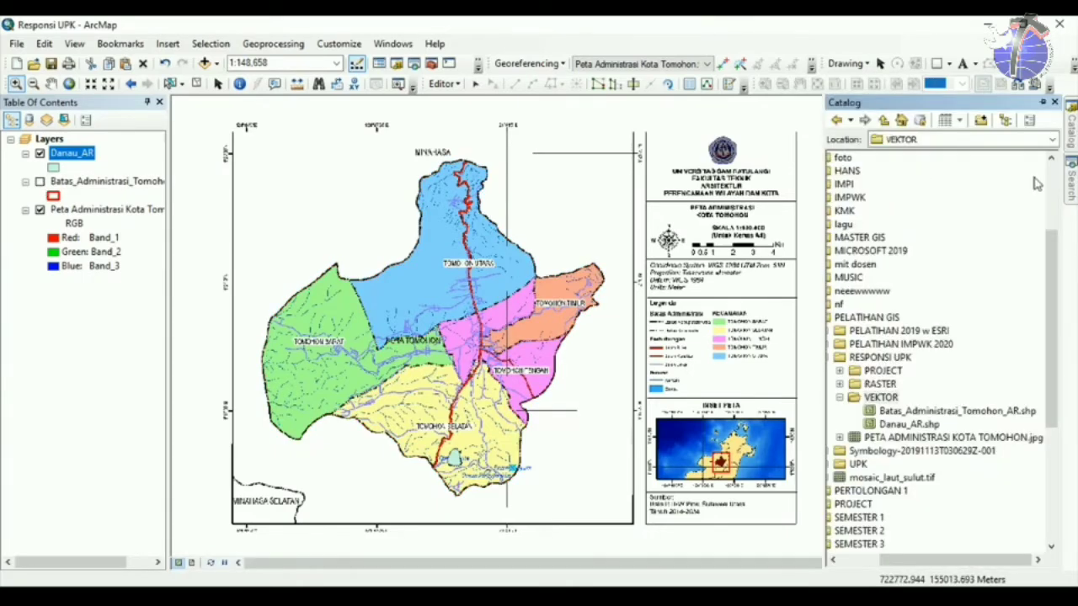
{"action": "right_click", "coordinate": [884, 396]}
{"action": "mouse_move", "coordinate": [925, 493]}
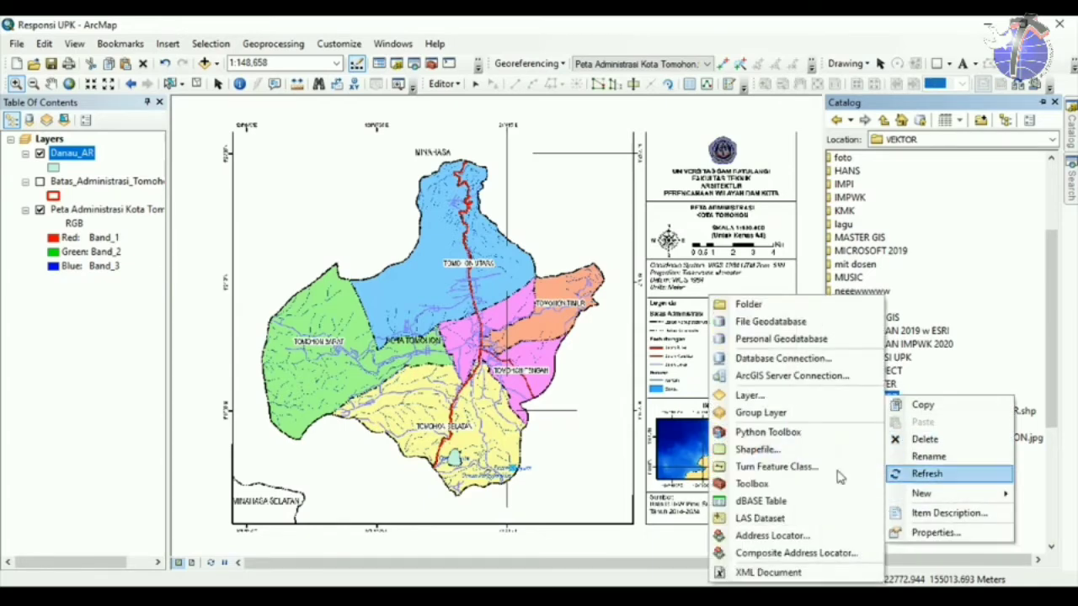
{"action": "left_click", "coordinate": [769, 448]}
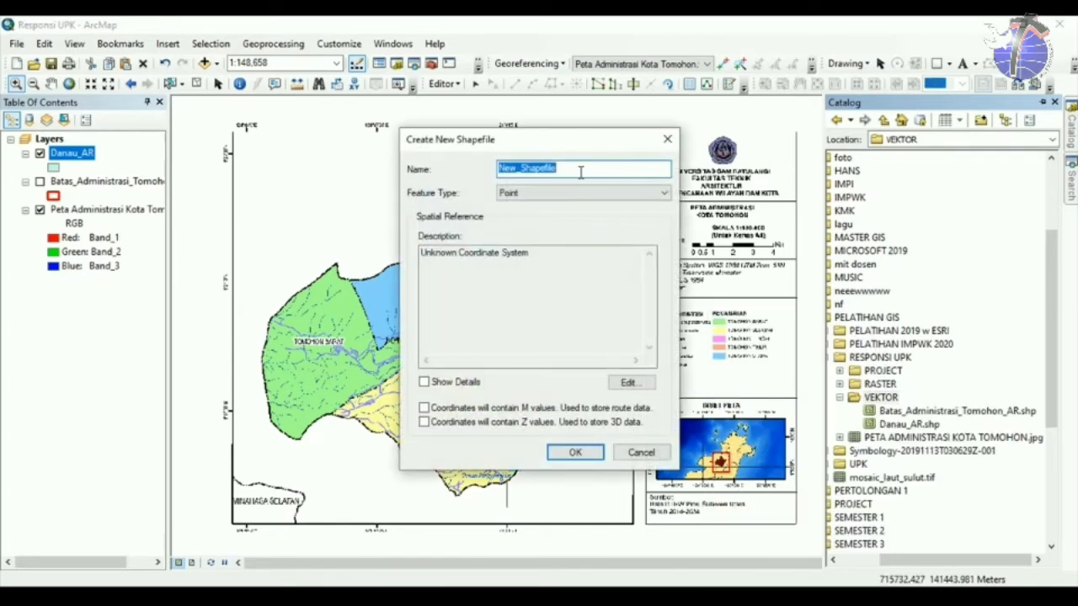
{"action": "key", "text": "BackSpace"}
{"action": "type", "text": "JAl"}
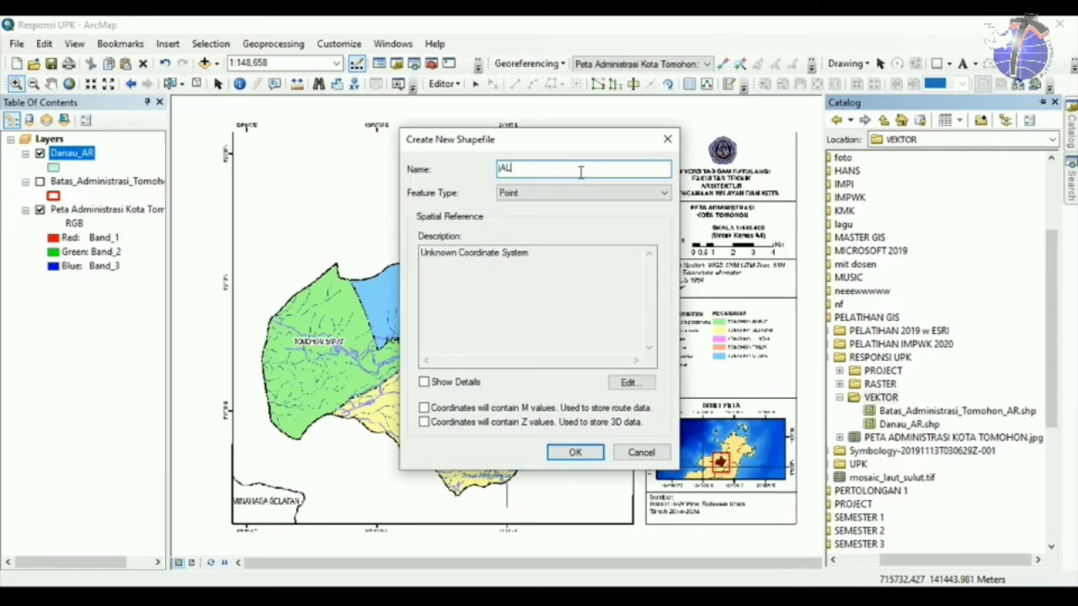
{"action": "key", "text": "BackSpace"}
{"action": "key", "text": "BackSpace"}
{"action": "key", "text": "BackSpace"}
{"action": "type", "text": "Jala"}
{"action": "type", "text": "n_LN"}
{"action": "left_click", "coordinate": [549, 193]}
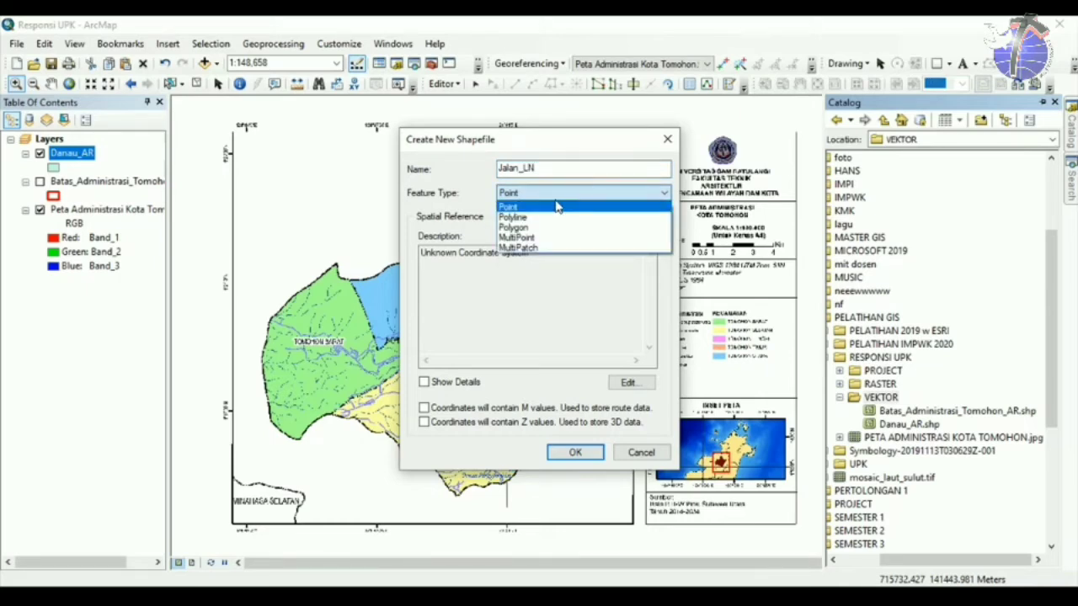
{"action": "left_click", "coordinate": [533, 218]}
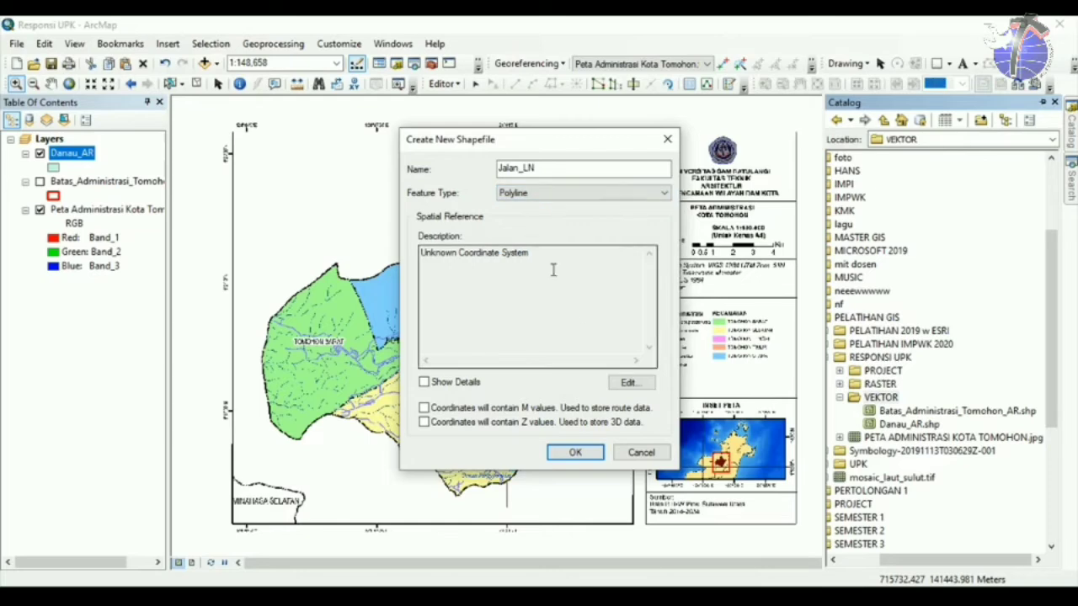
Assign the WGS 1984 geographic coordinate system to the Jalan_LN shapefile and create it.
{"action": "left_click", "coordinate": [630, 383]}
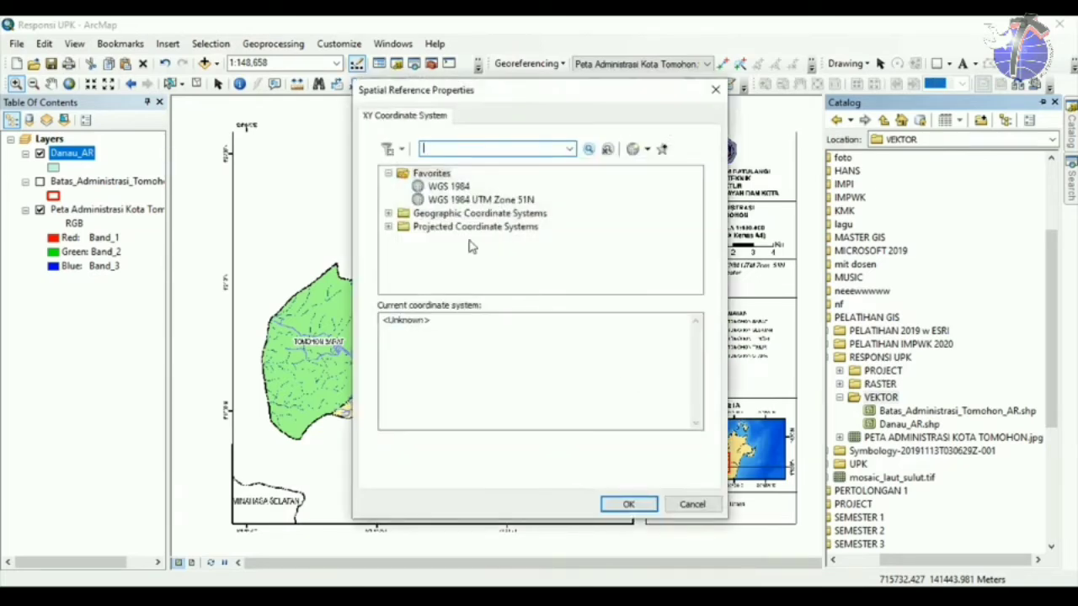
{"action": "left_click", "coordinate": [447, 202]}
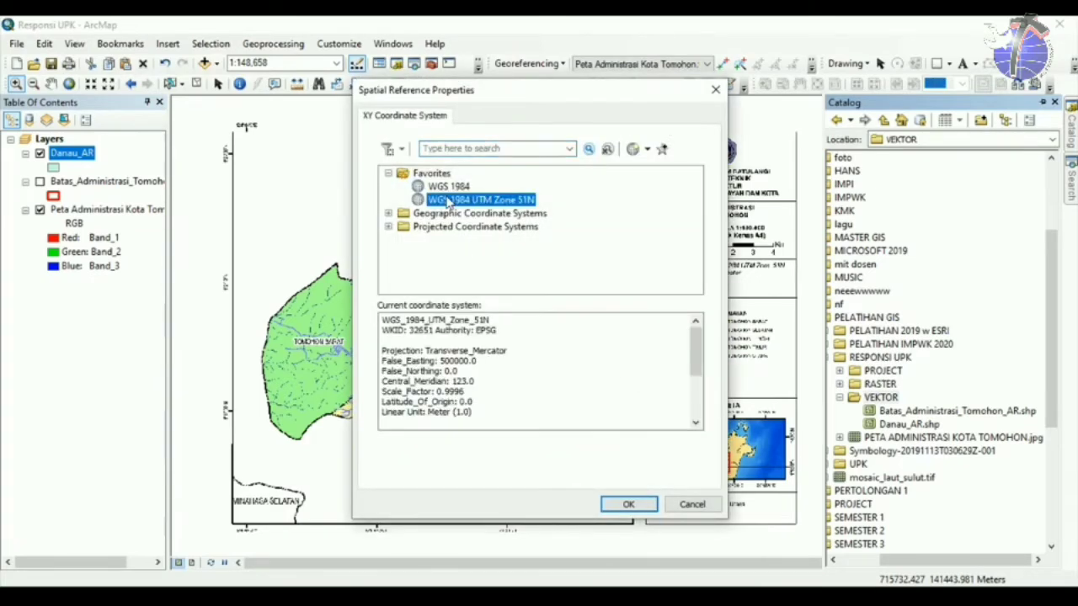
{"action": "left_click", "coordinate": [447, 187]}
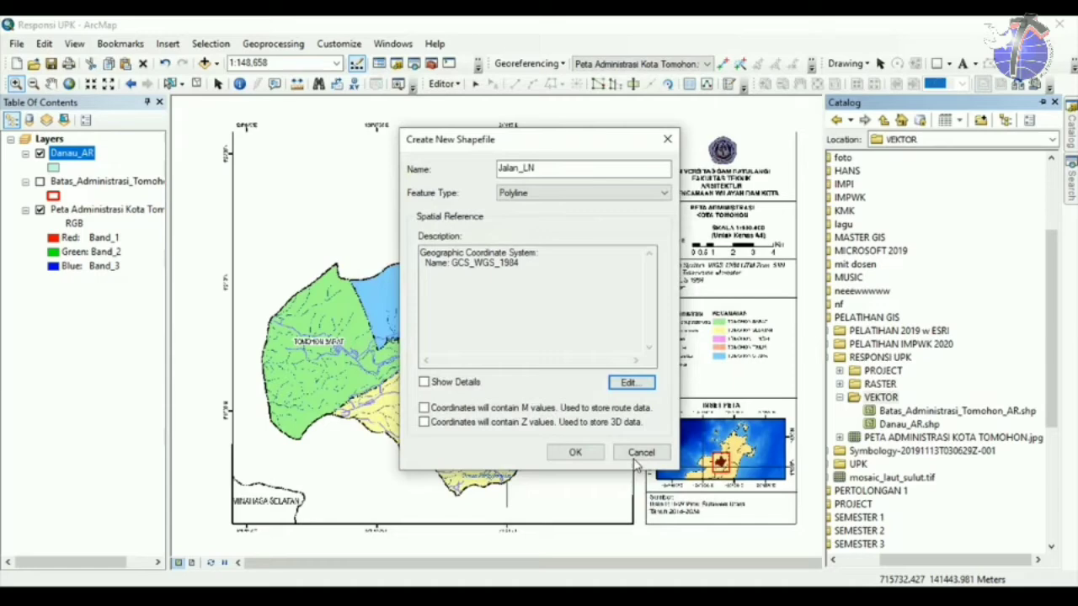
{"action": "left_click", "coordinate": [589, 452]}
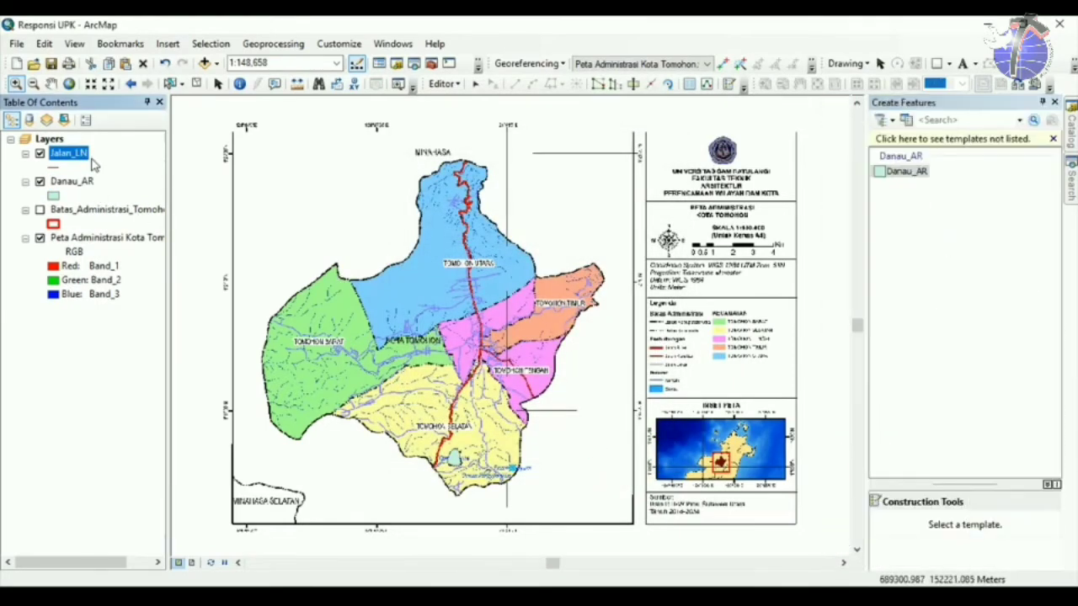
End the edit session used for the lake polygons.
{"action": "left_click", "coordinate": [444, 83]}
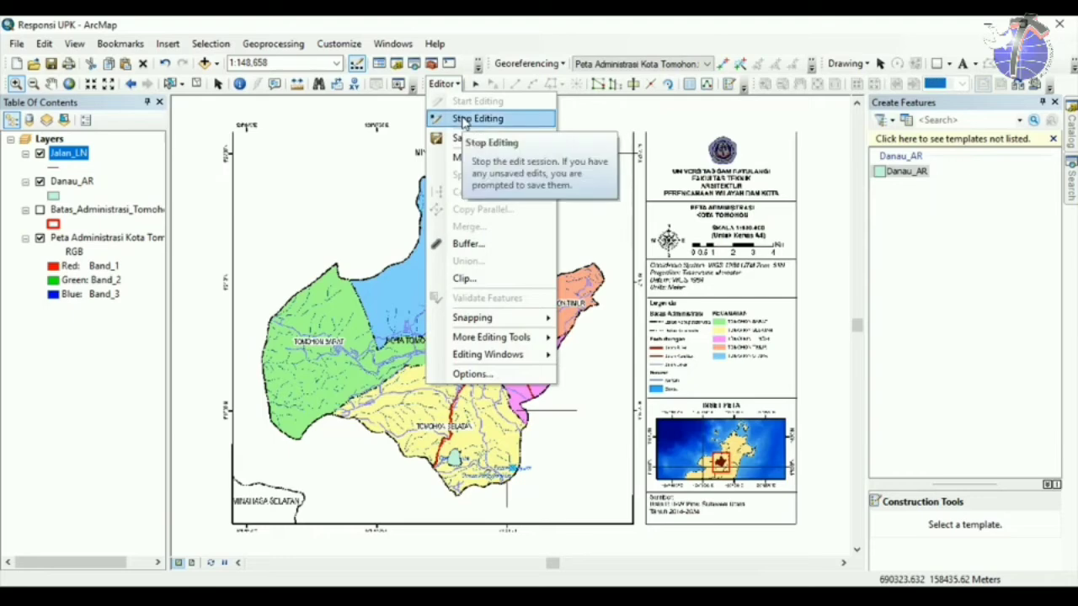
{"action": "left_click", "coordinate": [477, 118]}
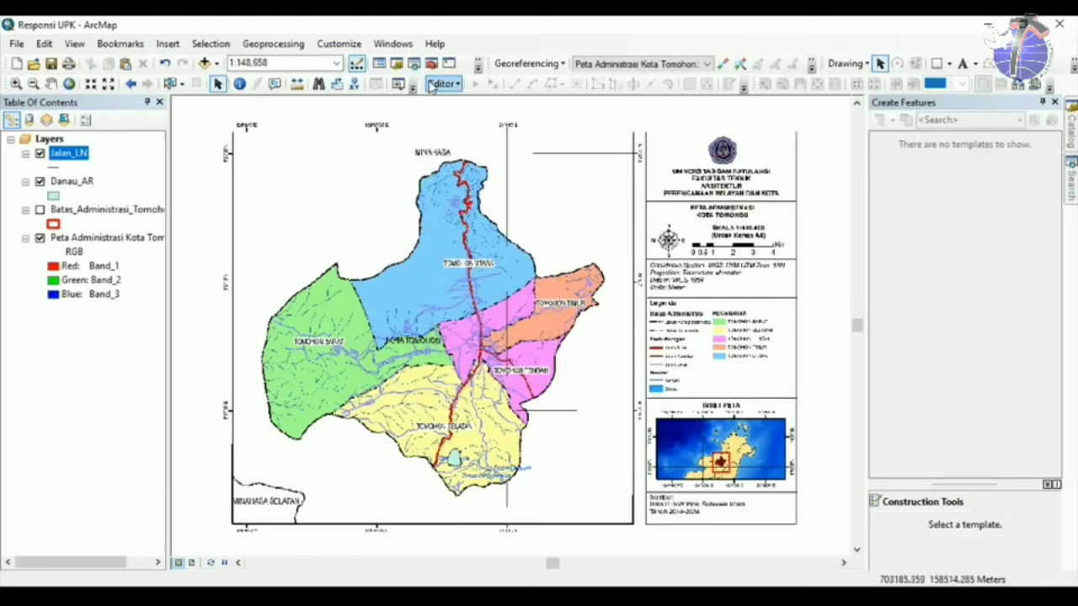
Start an edit session and choose the Jalan_LN template with the Line construction tool for tracing the roads.
{"action": "left_click", "coordinate": [434, 85]}
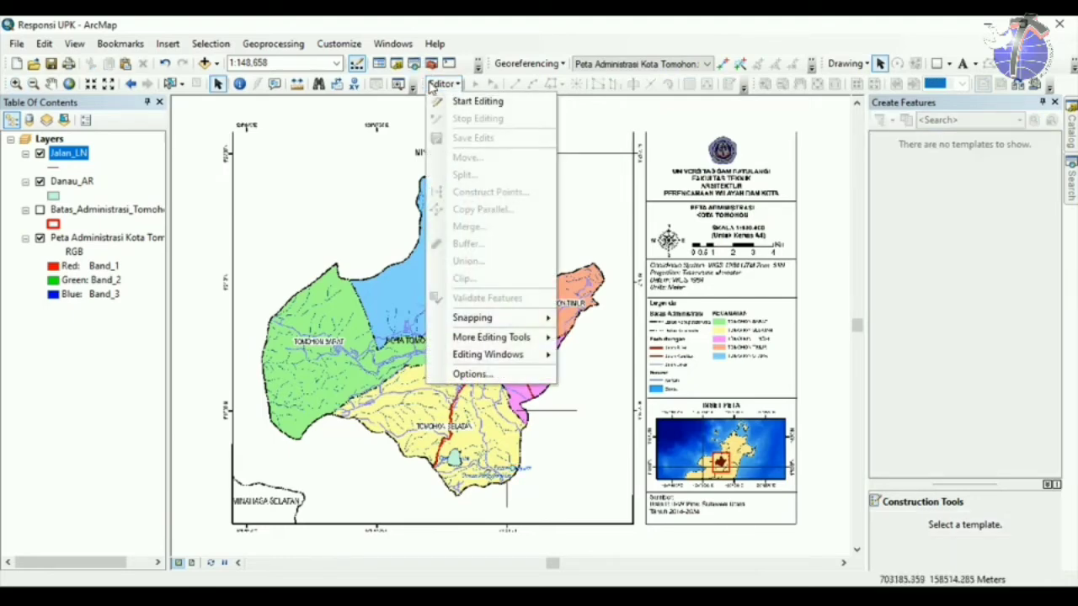
{"action": "left_click", "coordinate": [444, 101]}
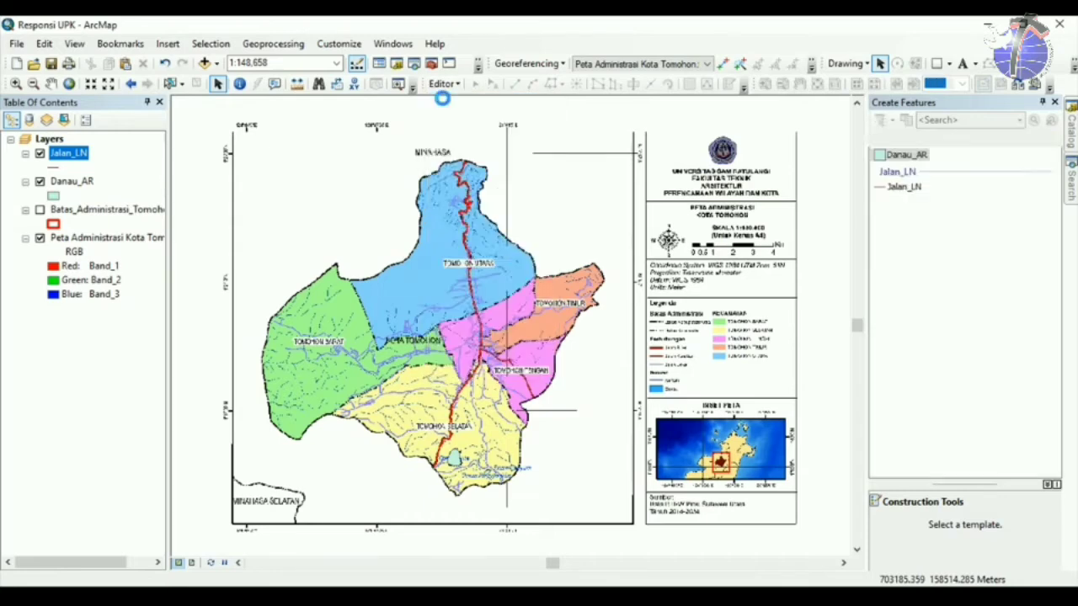
{"action": "left_click", "coordinate": [627, 476]}
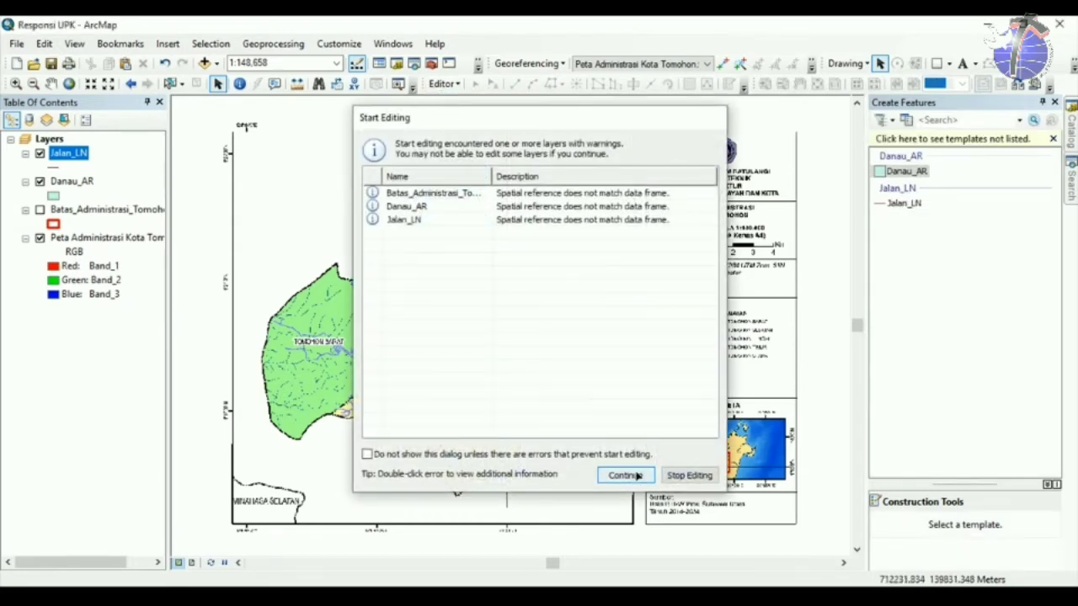
{"action": "left_click", "coordinate": [884, 204]}
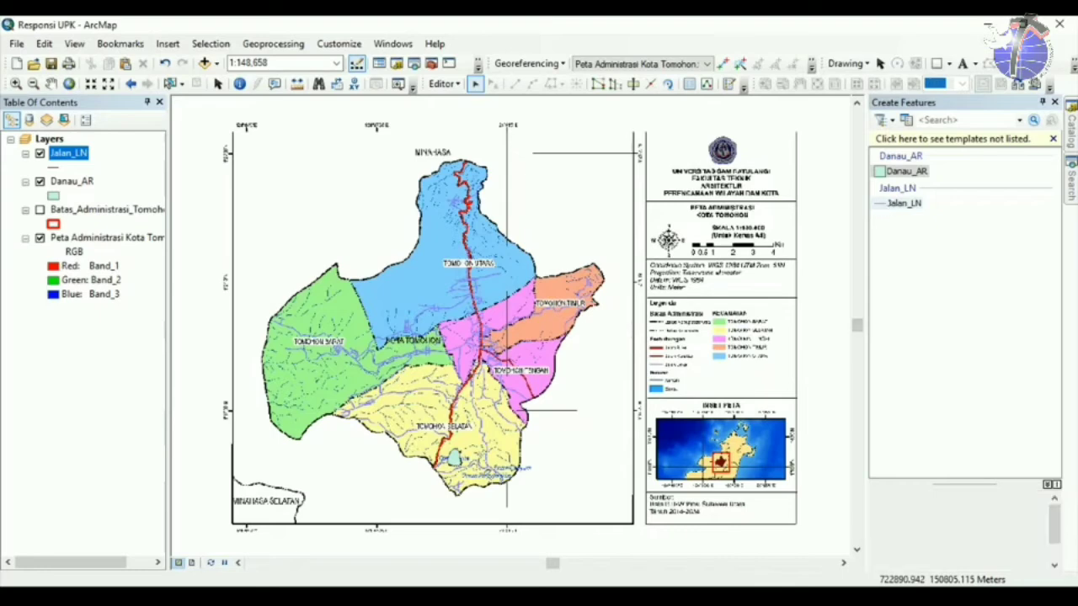
{"action": "left_click", "coordinate": [15, 83]}
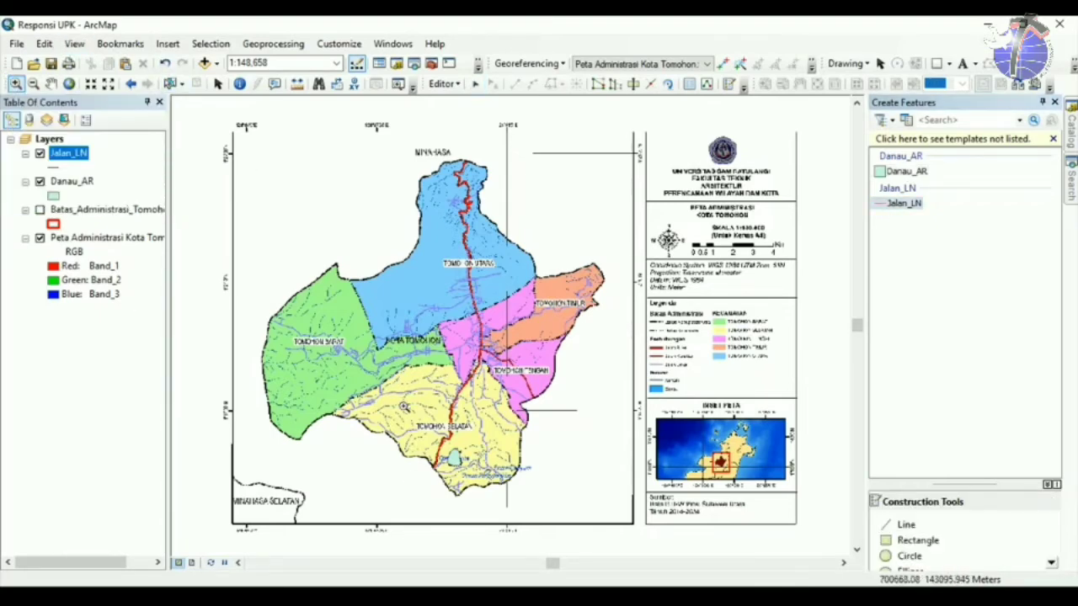
{"action": "left_click_drag", "start_coordinate": [368, 369], "coordinate": [508, 503]}
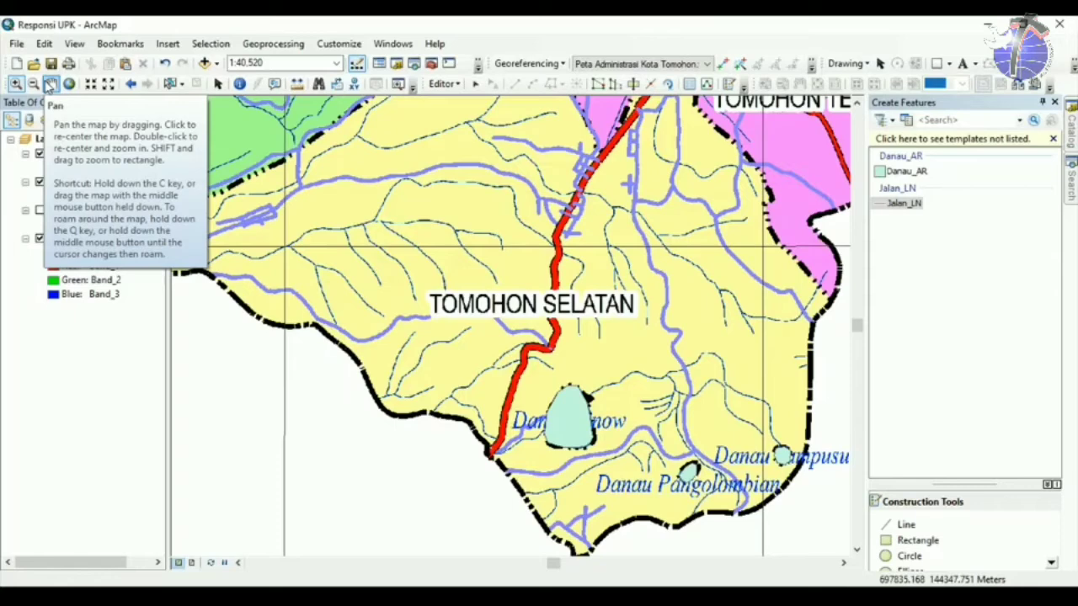
{"action": "left_click", "coordinate": [897, 210]}
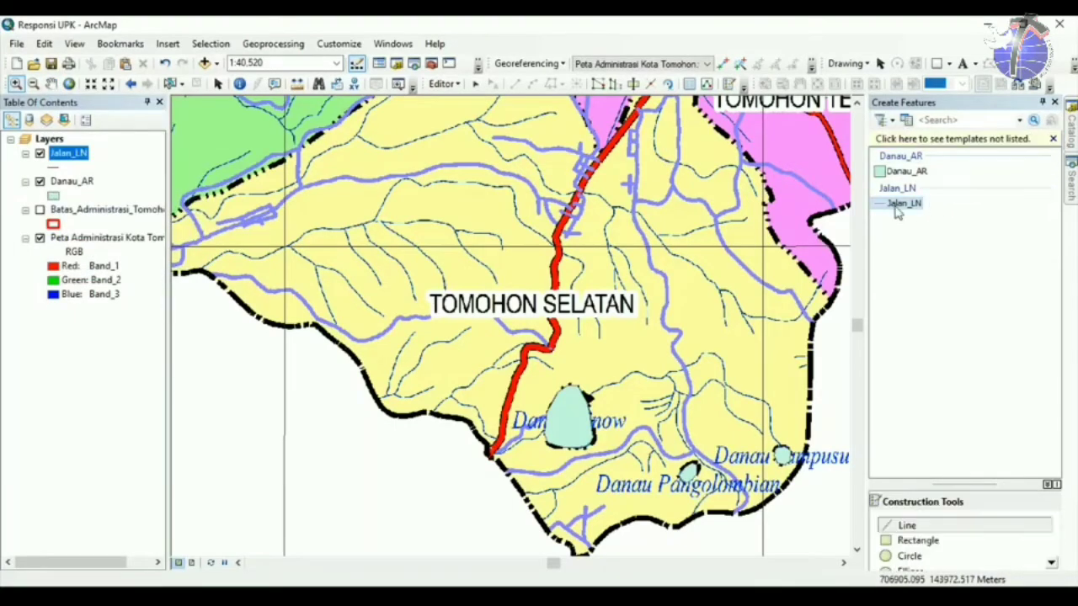
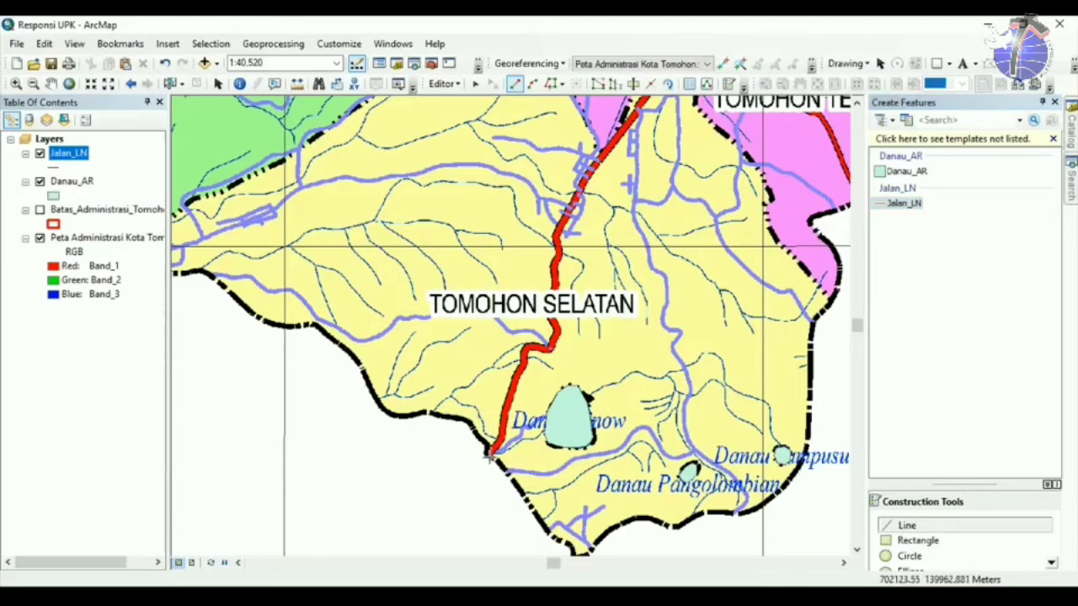
Show the Batas_Administrasi_Tomohon_AR layer and start the road line where the red road meets Tomohon Selatan's southern boundary.
{"action": "scroll", "coordinate": [489, 456], "scroll_direction": "down", "scroll_amount": 1}
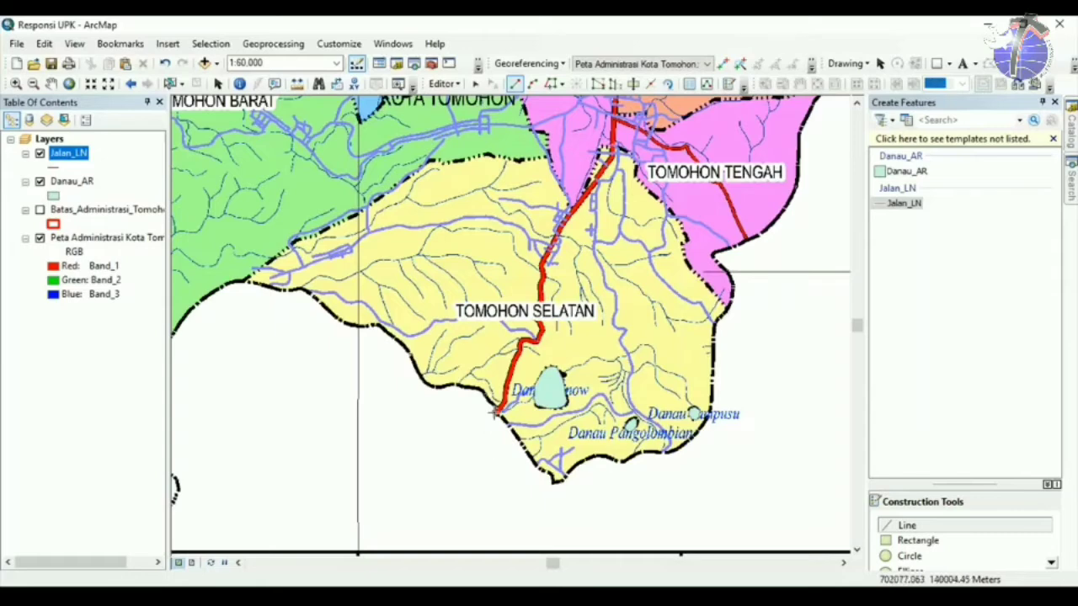
{"action": "left_click", "coordinate": [497, 413]}
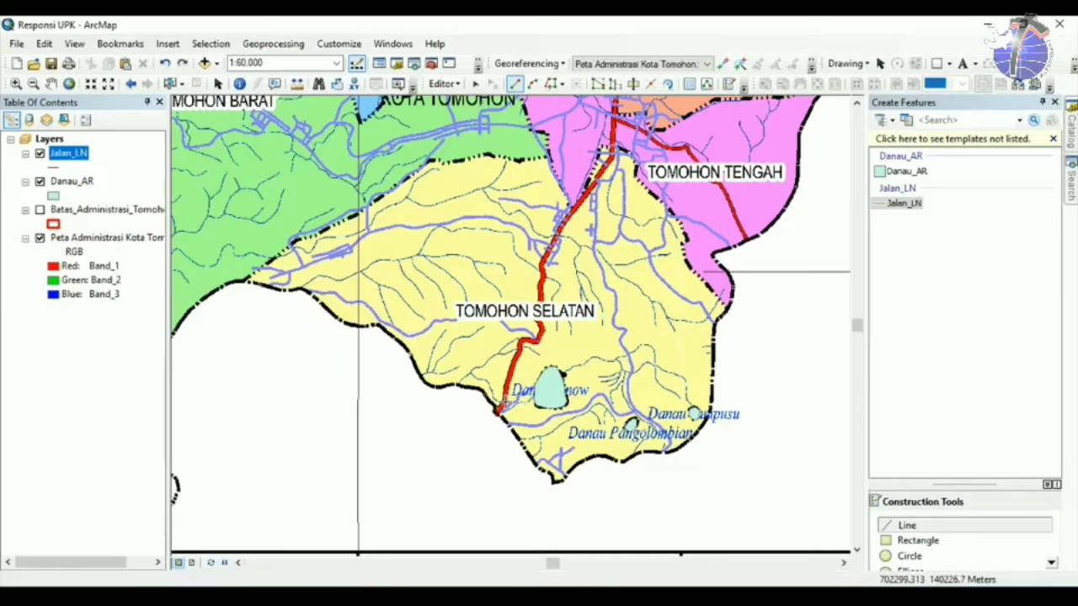
{"action": "left_click", "coordinate": [40, 210]}
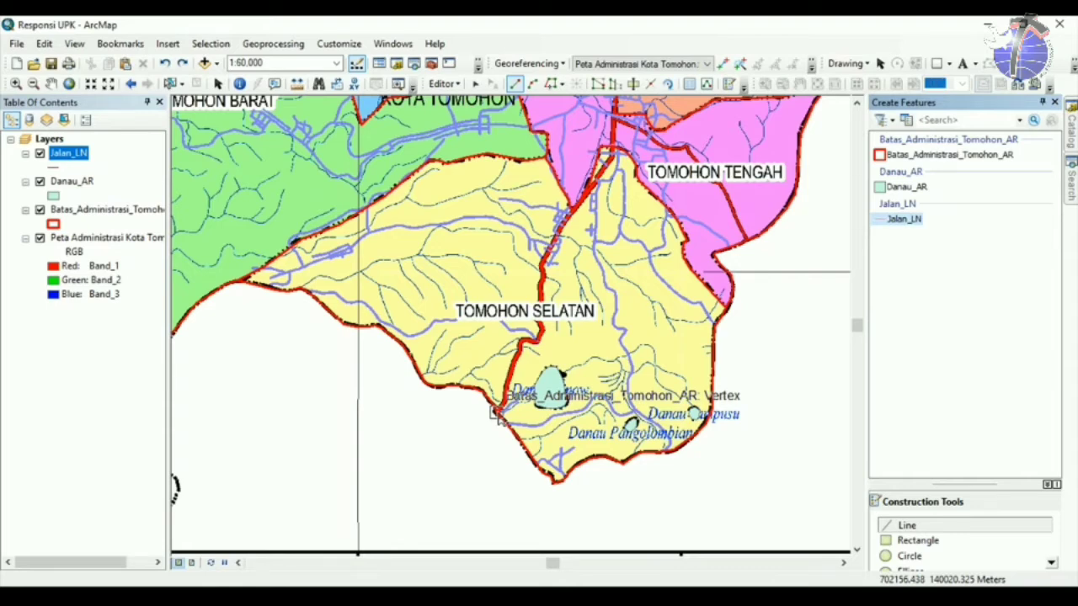
{"action": "left_click", "coordinate": [497, 413]}
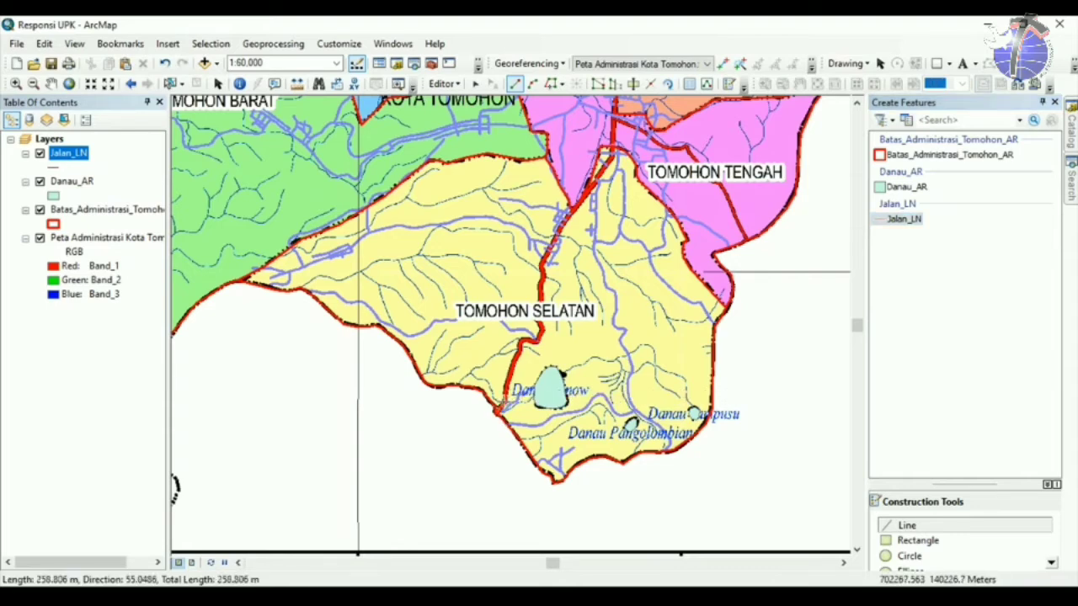
Trace the red road north from the southern boundary, past the large lake and around the bend below the TOMOHON SELATAN label.
{"action": "left_click", "coordinate": [504, 403]}
{"action": "left_click", "coordinate": [509, 380]}
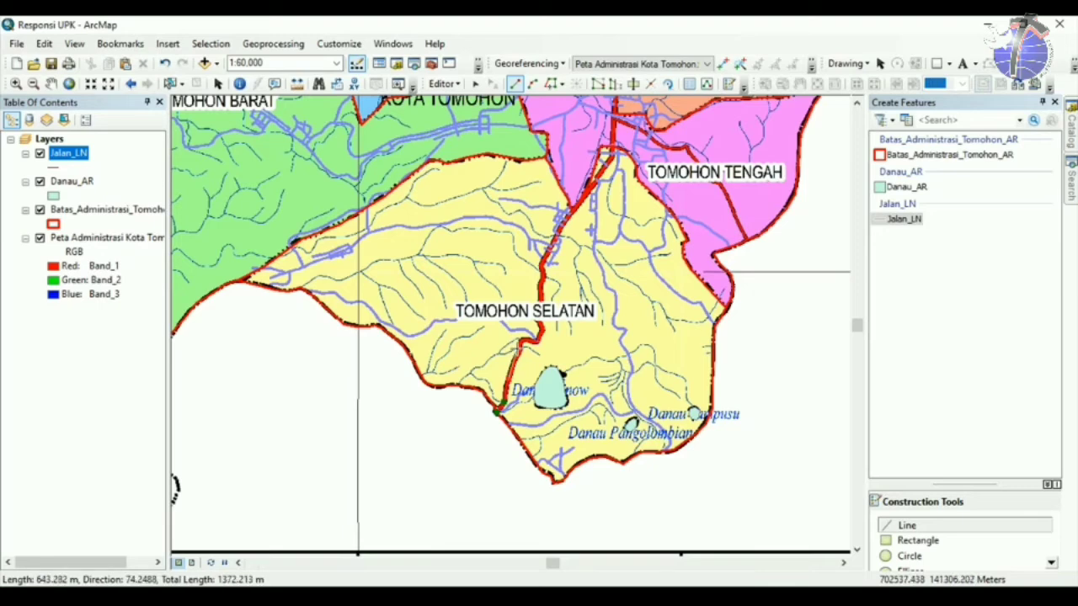
{"action": "left_click", "coordinate": [520, 344]}
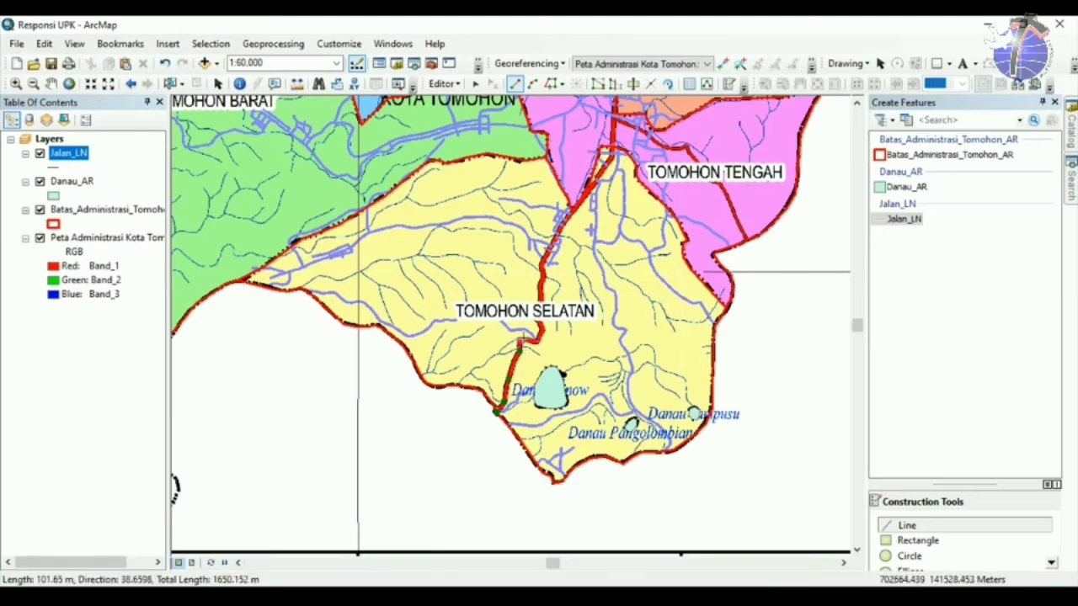
{"action": "left_click", "coordinate": [525, 340]}
{"action": "left_click", "coordinate": [537, 341]}
{"action": "left_click", "coordinate": [541, 334]}
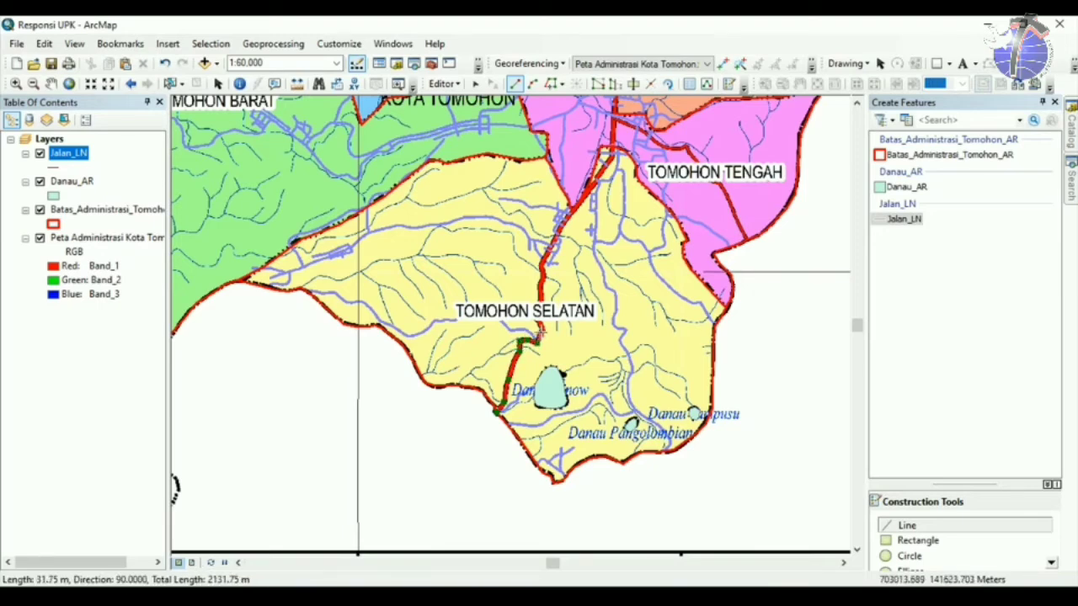
Continue the road line north through the TOMOHON SELATAN label to the road cluster above it.
{"action": "left_click", "coordinate": [540, 328]}
{"action": "left_click", "coordinate": [538, 319]}
{"action": "left_click", "coordinate": [539, 305]}
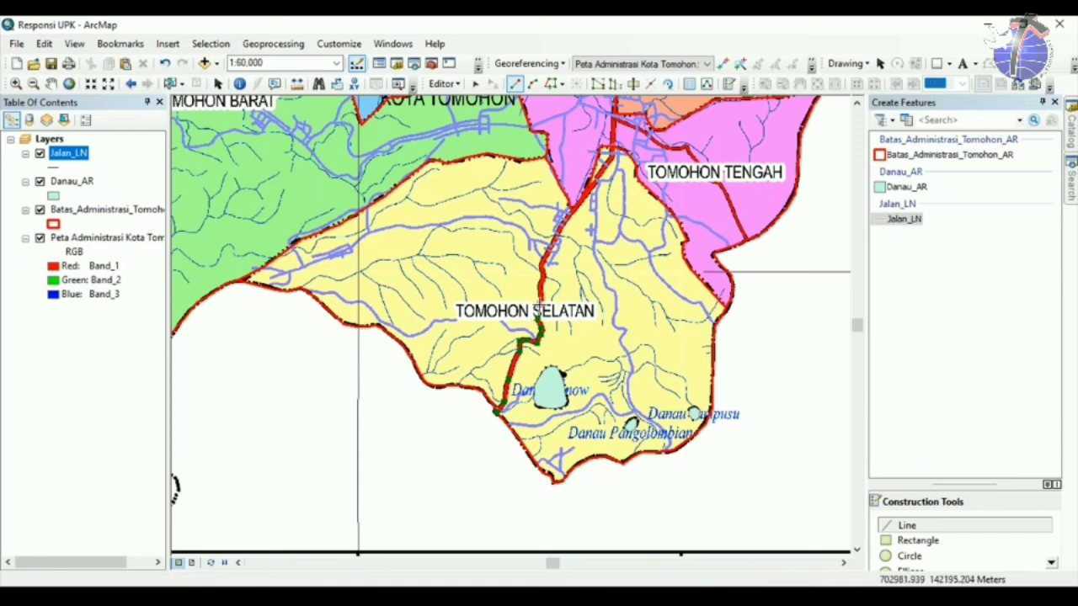
{"action": "left_click", "coordinate": [541, 301]}
{"action": "left_click", "coordinate": [540, 281]}
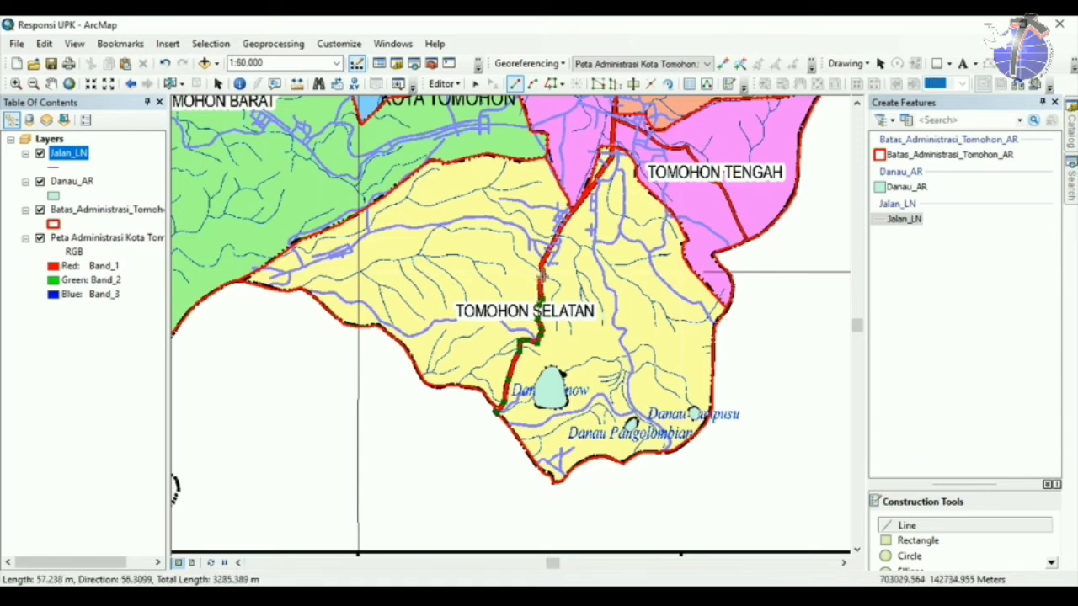
{"action": "left_click", "coordinate": [545, 259]}
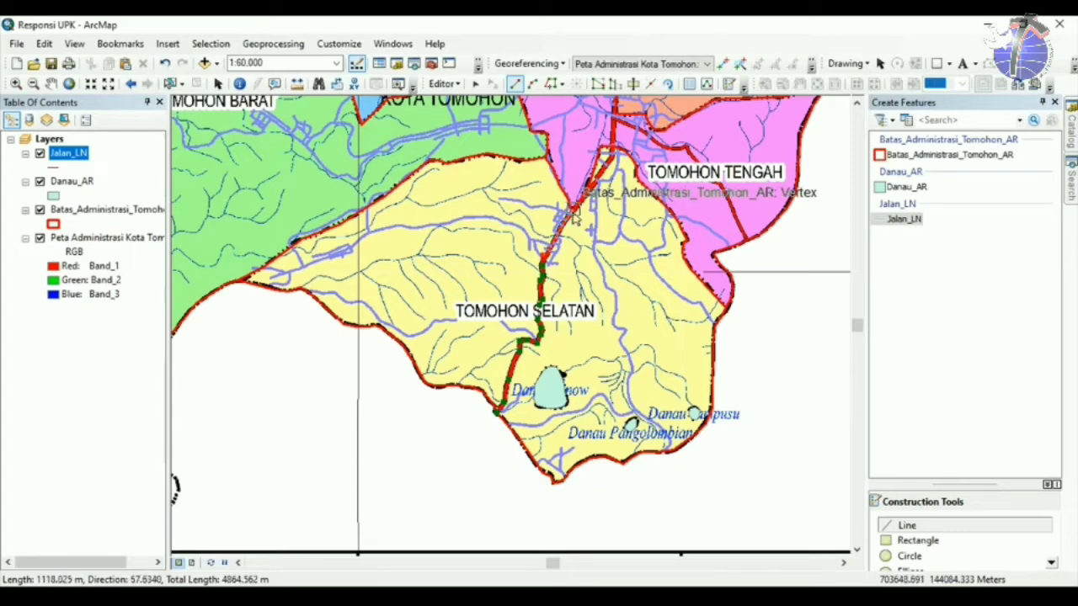
Hide the Batas_Administrasi_Tomohon_AR layer and continue tracing the main red road north through Tomohon Tengah.
{"action": "left_click", "coordinate": [575, 217]}
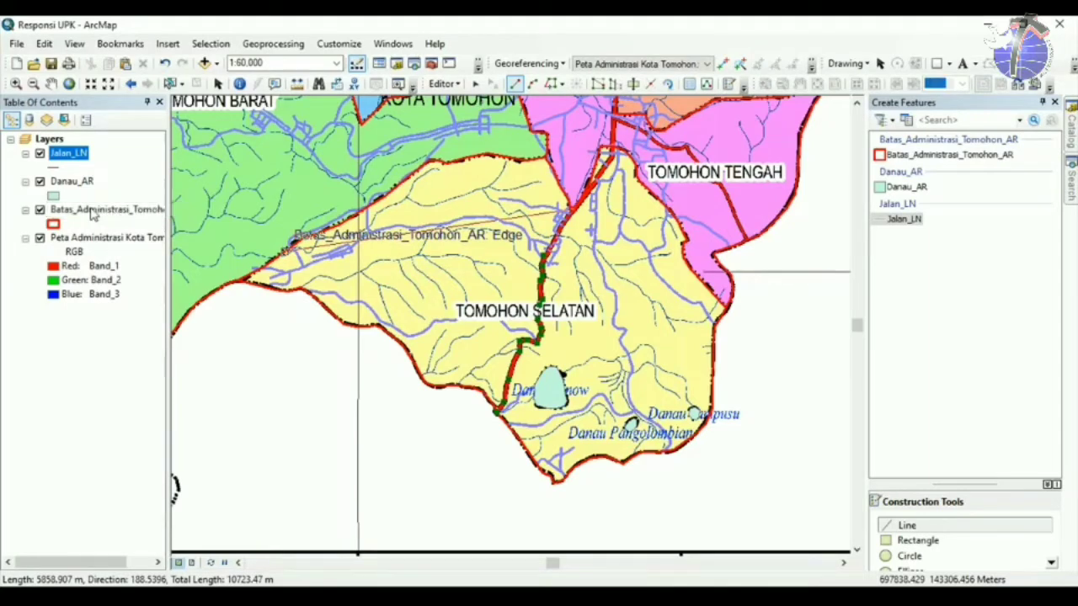
{"action": "left_click", "coordinate": [38, 212]}
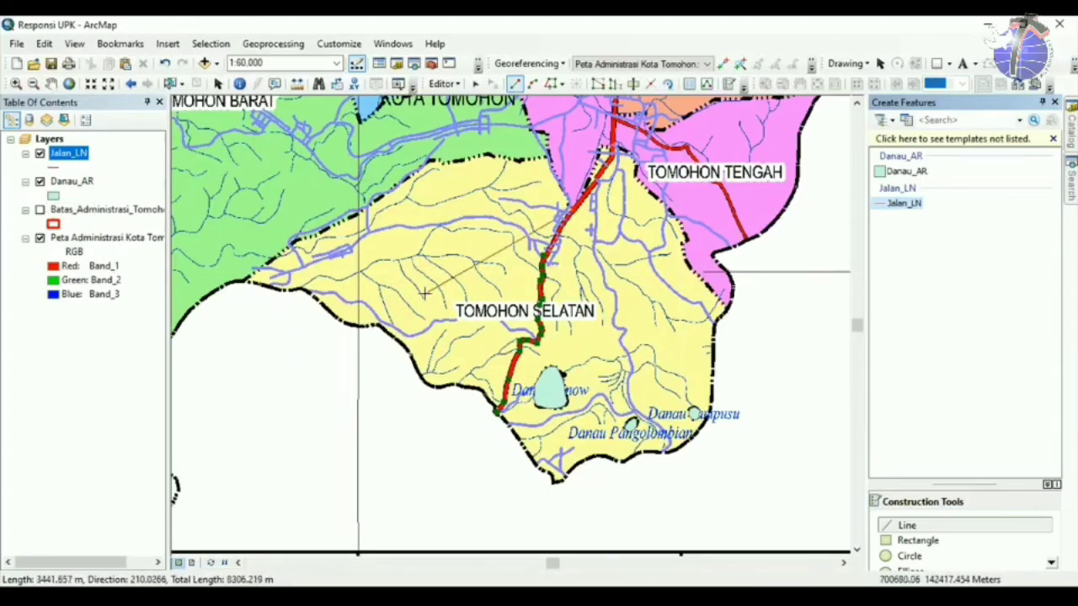
{"action": "left_click_drag", "start_coordinate": [540, 240], "coordinate": [442, 399]}
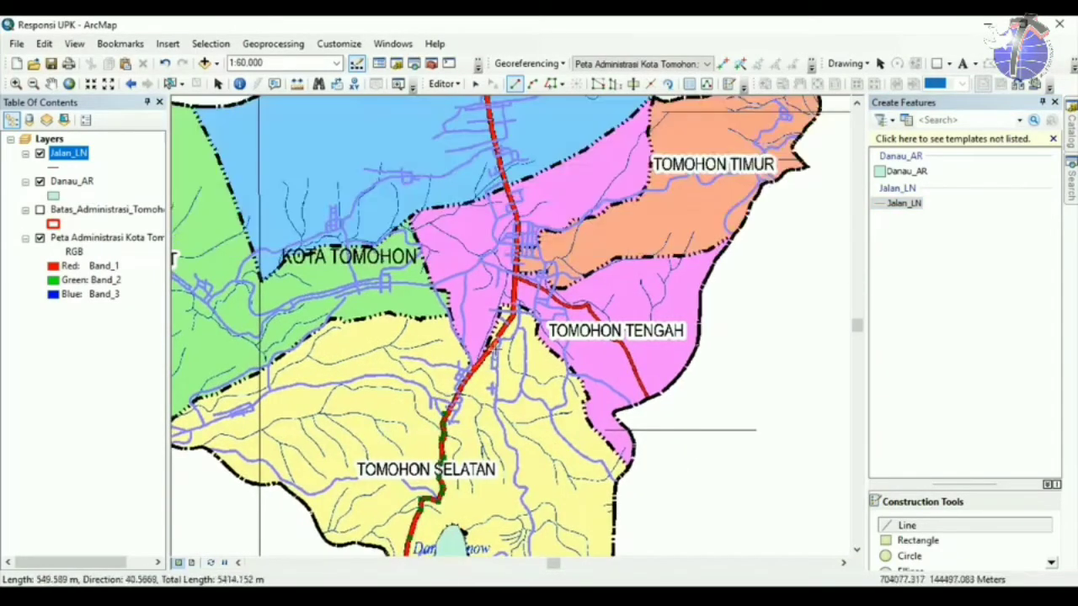
{"action": "left_click", "coordinate": [511, 320]}
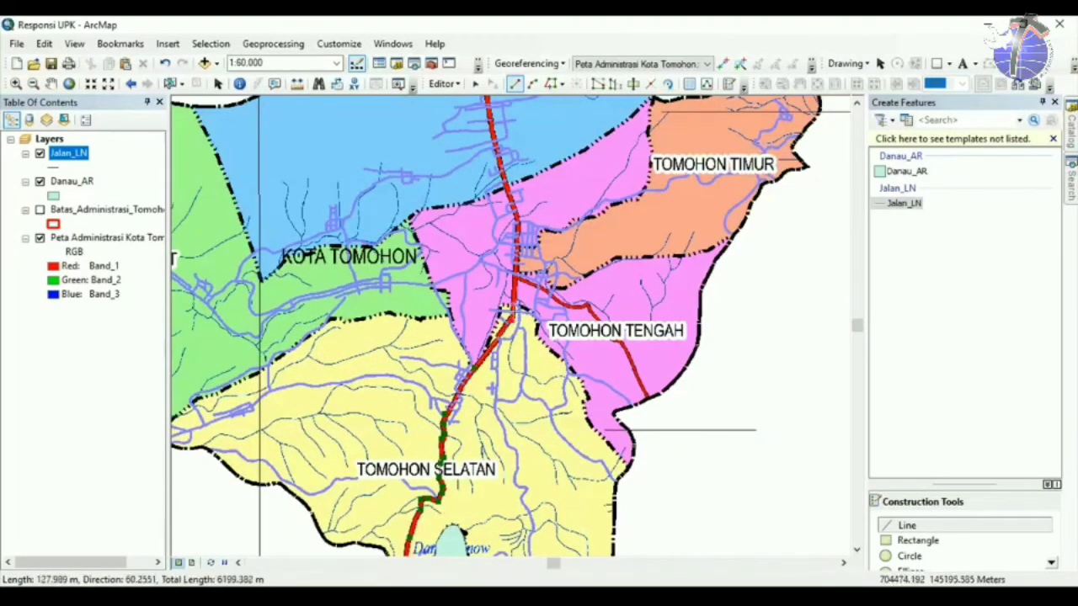
{"action": "left_click", "coordinate": [513, 306]}
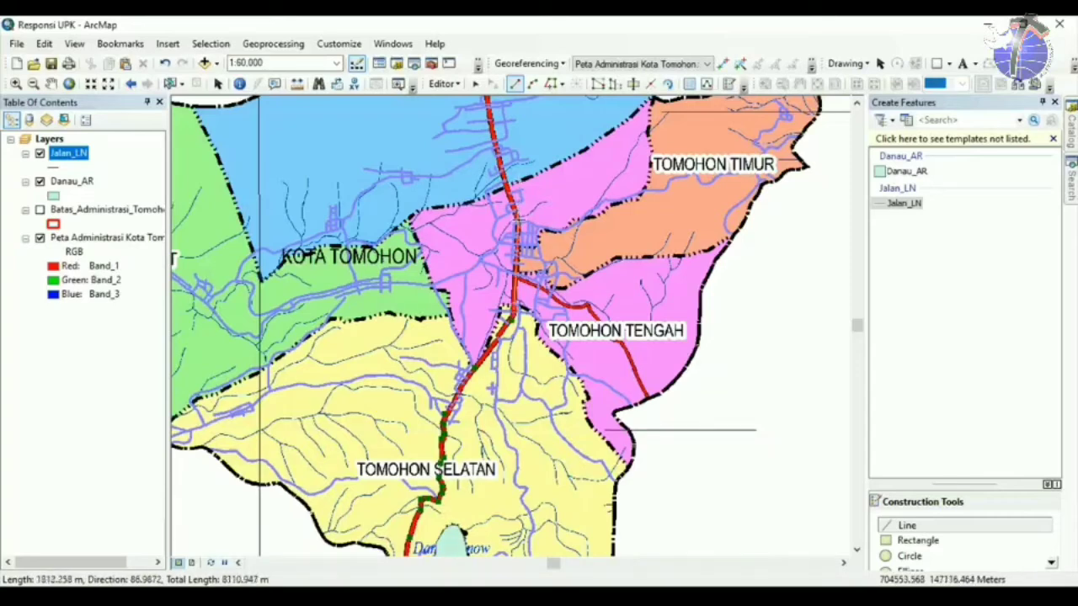
{"action": "left_click", "coordinate": [518, 223]}
Extend the road line along the red road from Tomohon Tengah, past the TOMOHON UTARA label to the first bends north of it.
{"action": "left_click_drag", "start_coordinate": [534, 199], "coordinate": [586, 375]}
{"action": "left_click", "coordinate": [553, 341]}
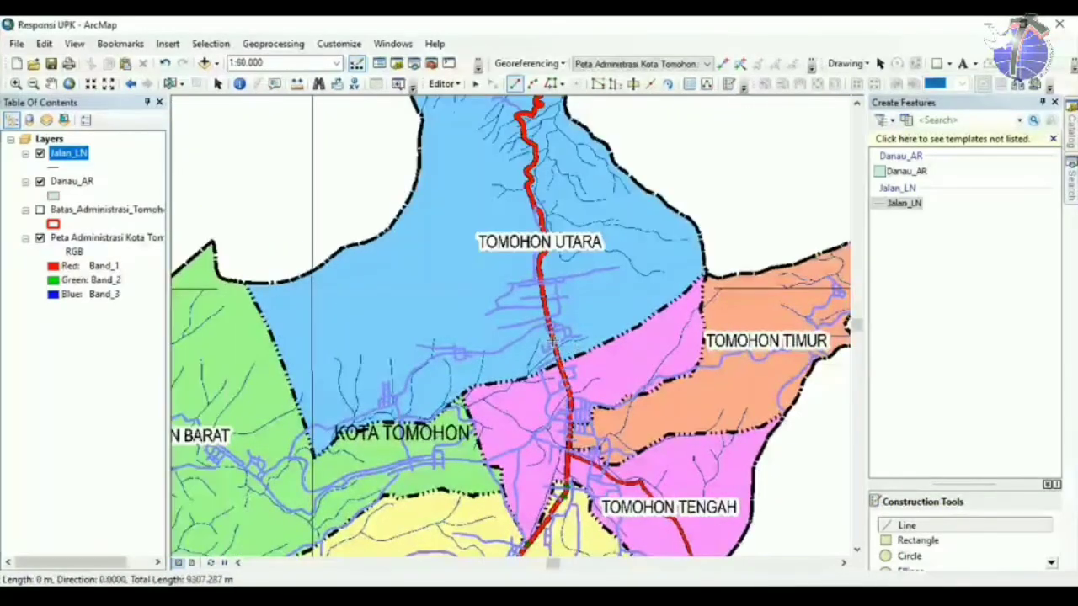
{"action": "left_click", "coordinate": [543, 292]}
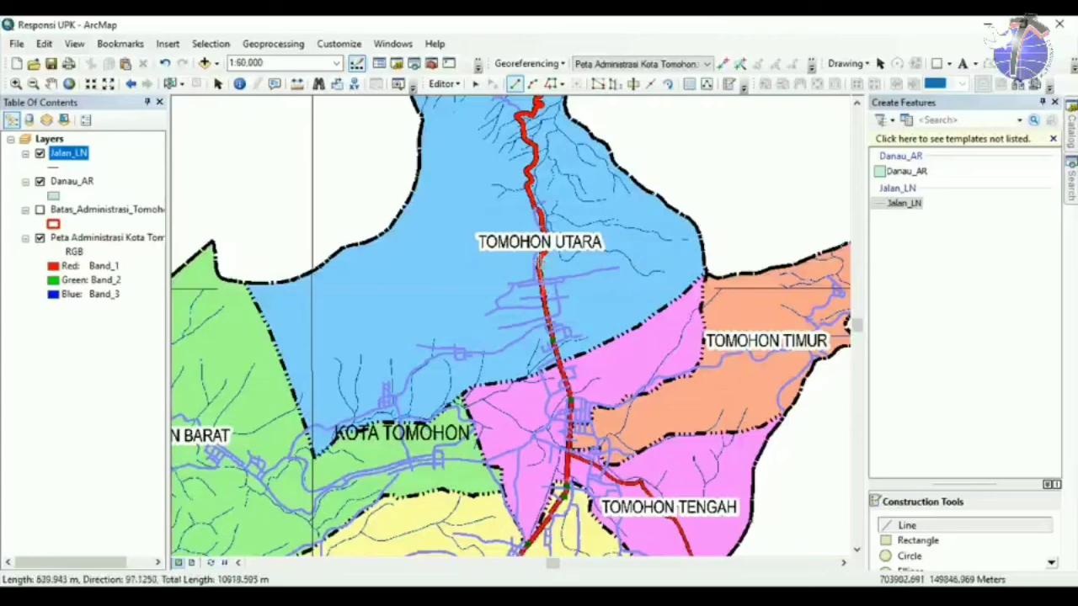
{"action": "left_click", "coordinate": [539, 261]}
{"action": "left_click", "coordinate": [541, 250]}
{"action": "left_click", "coordinate": [546, 242]}
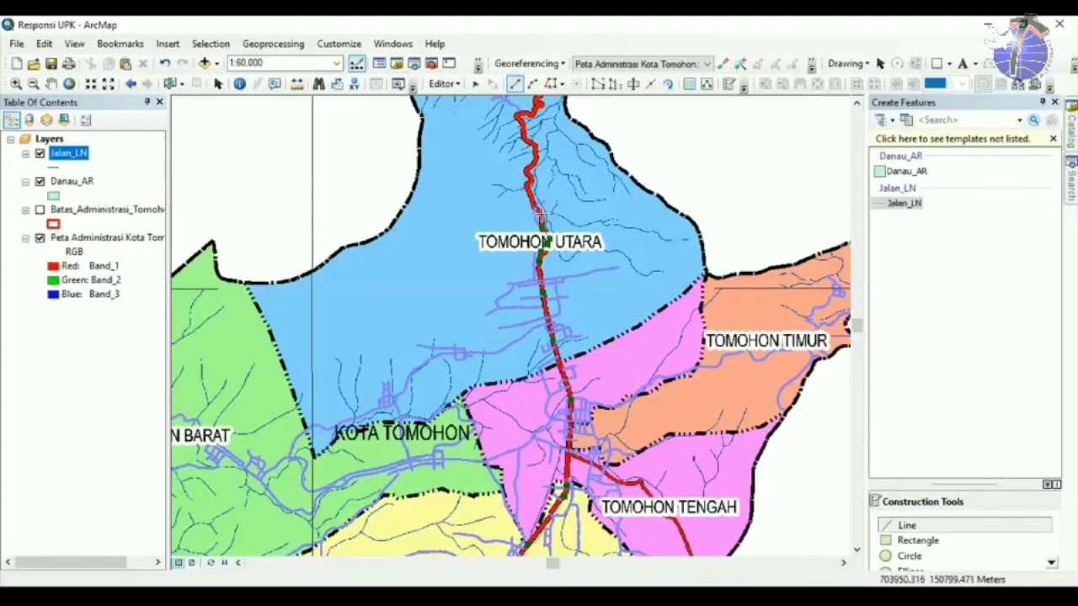
{"action": "left_click", "coordinate": [534, 207]}
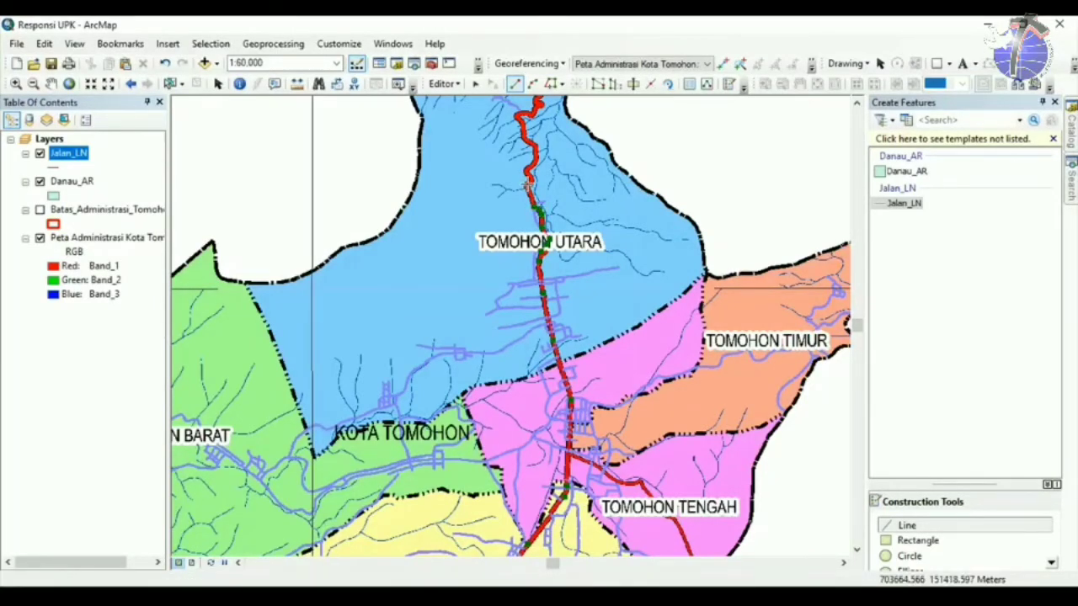
{"action": "left_click", "coordinate": [527, 175]}
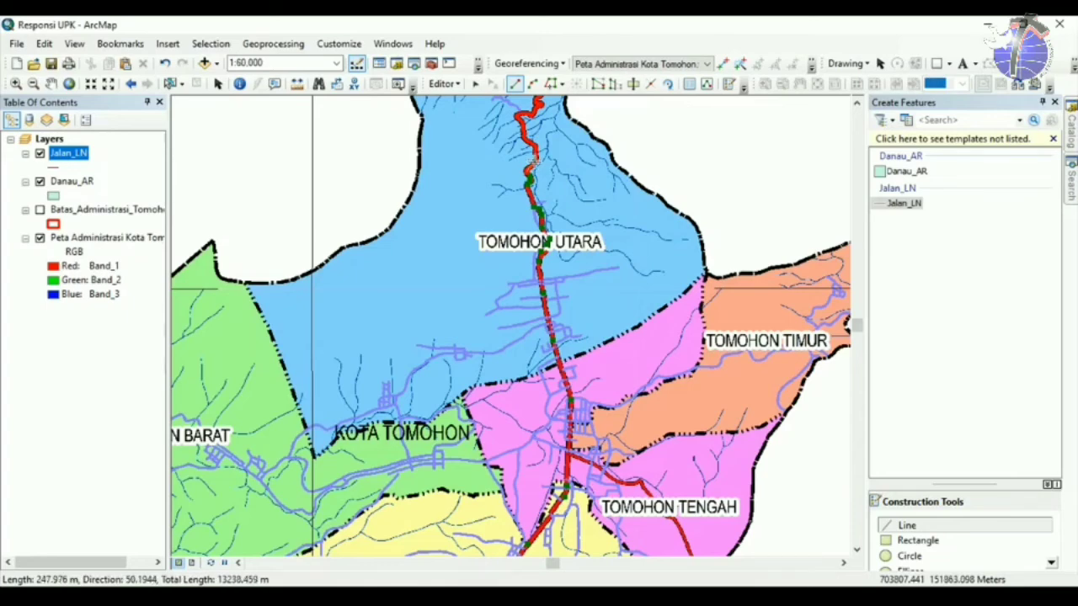
{"action": "left_click", "coordinate": [535, 161]}
Trace the remaining bends of the red road in Tomohon Utara and finish the line at the northern boundary near Minahasa.
{"action": "left_click_drag", "start_coordinate": [517, 161], "coordinate": [419, 365]}
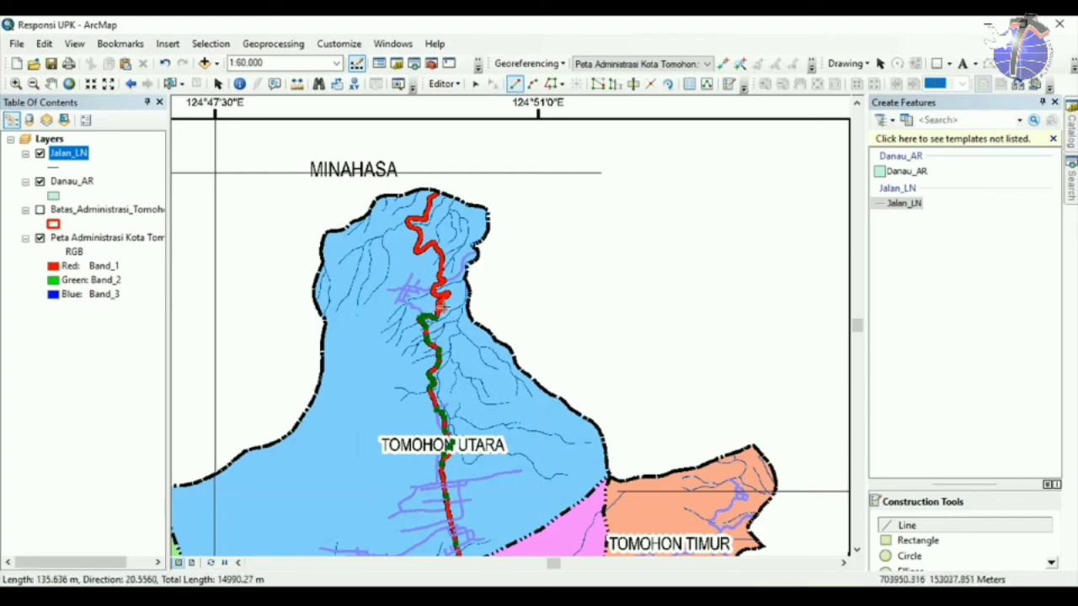
{"action": "left_click", "coordinate": [440, 308]}
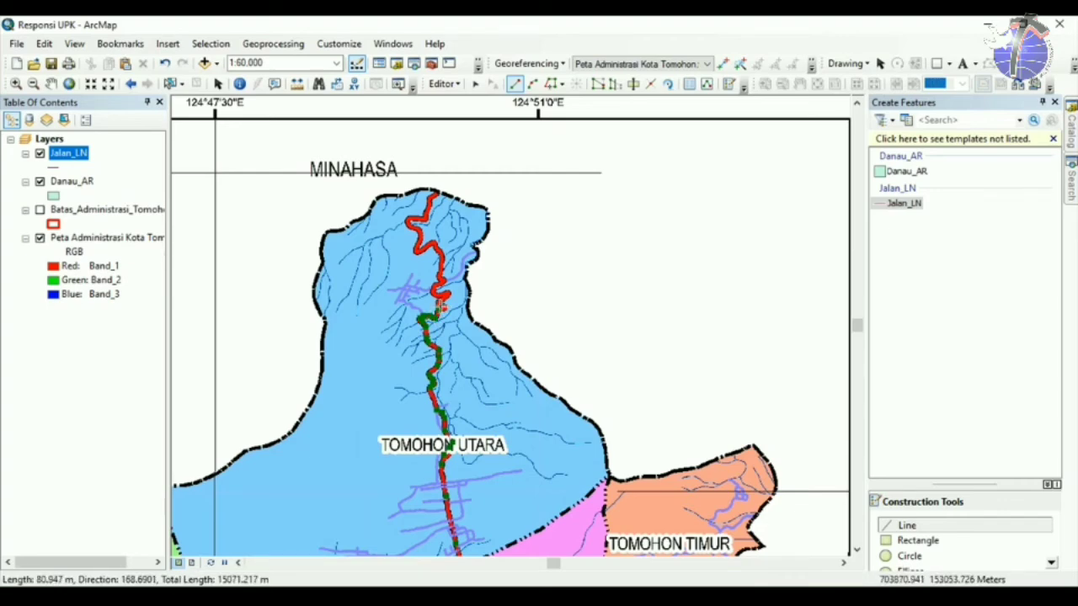
{"action": "left_click", "coordinate": [439, 304]}
{"action": "left_click", "coordinate": [449, 296]}
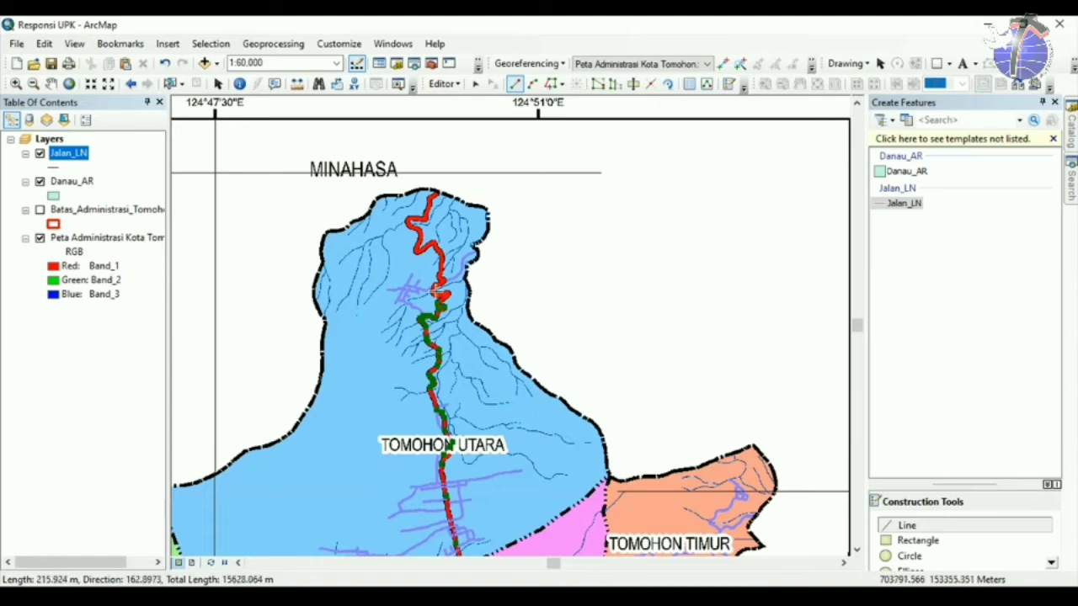
{"action": "left_click", "coordinate": [436, 296]}
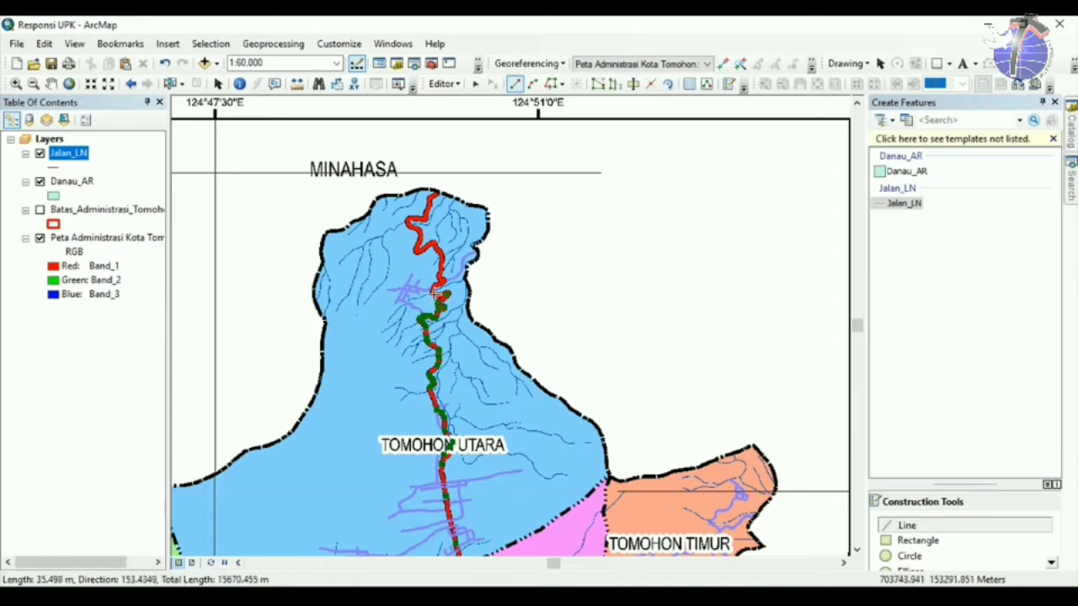
{"action": "left_click", "coordinate": [428, 199]}
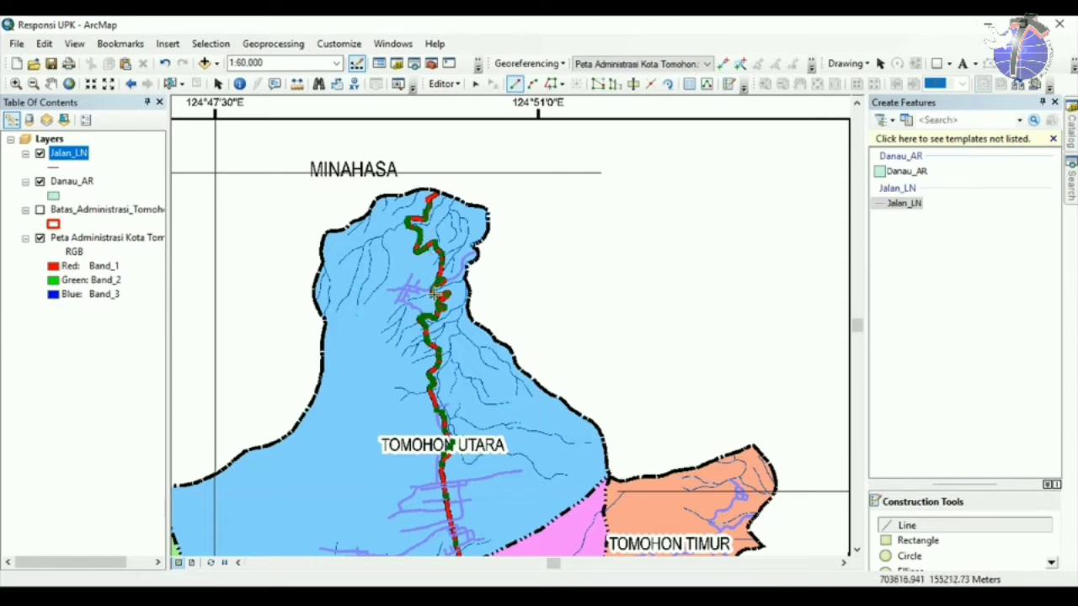
{"action": "double_click", "coordinate": [437, 193]}
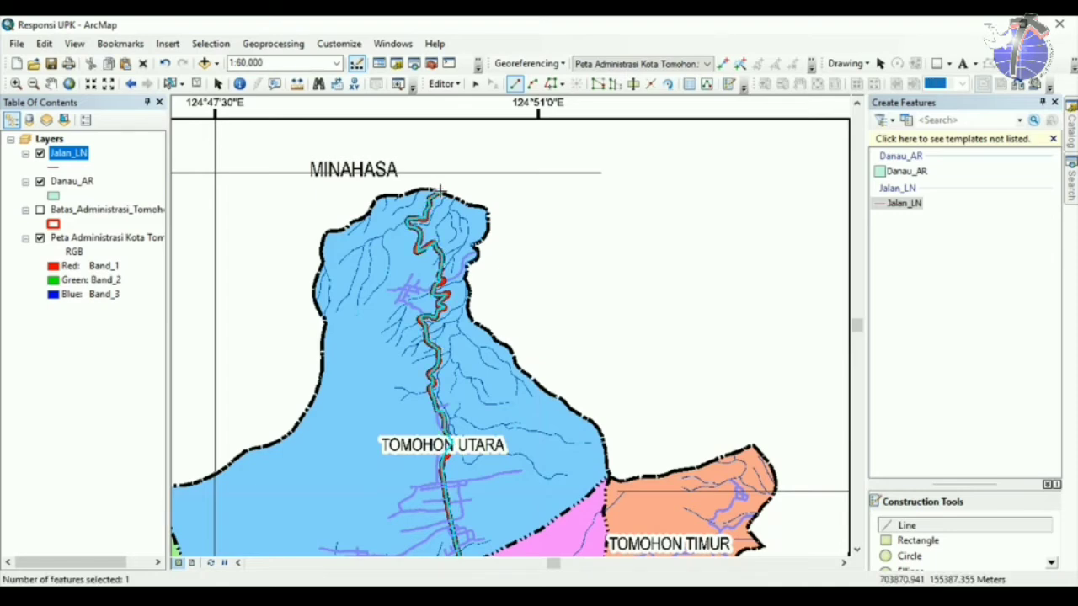
{"action": "scroll", "coordinate": [437, 193], "scroll_direction": "up", "scroll_amount": 4}
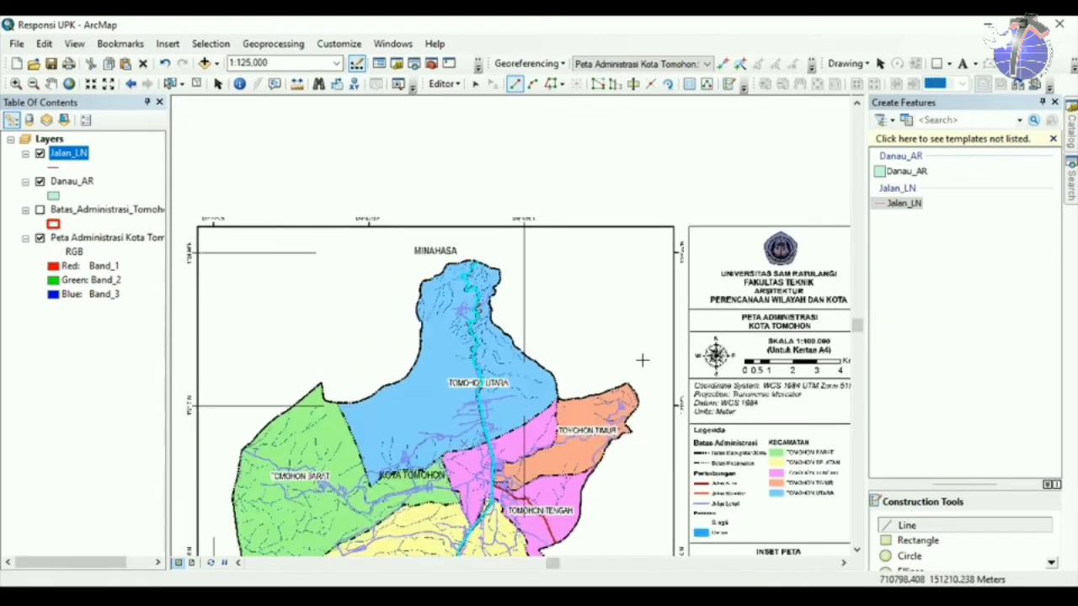
Start a Jalan_LN line where the red branch road meets Tomohon Tengah's southeastern boundary and trace it northwest to the TOMOHON TENGAH label.
{"action": "left_click_drag", "start_coordinate": [635, 376], "coordinate": [570, 298]}
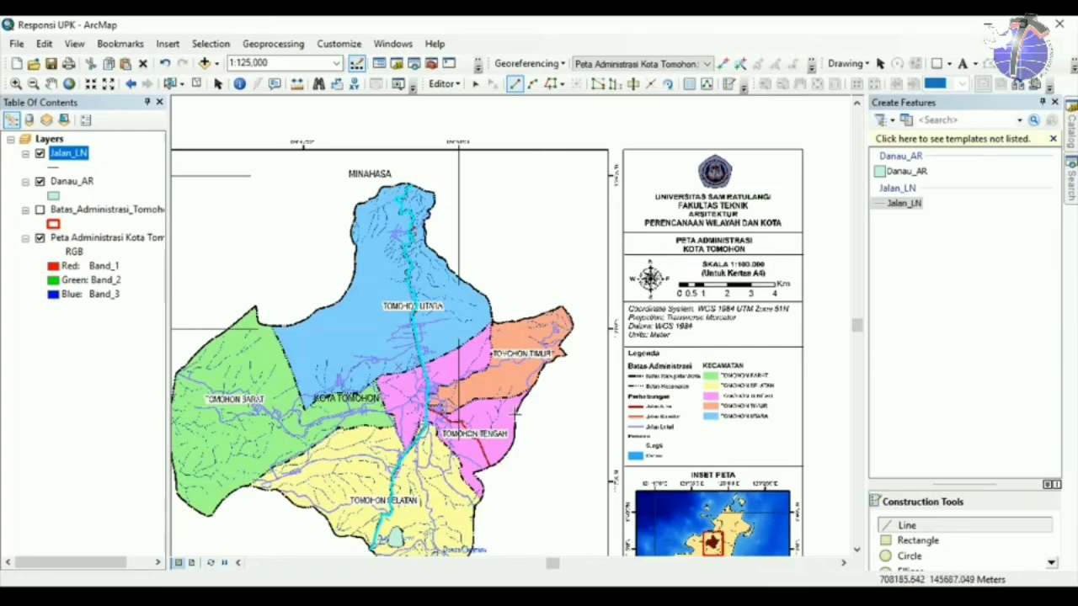
{"action": "left_click", "coordinate": [16, 84]}
{"action": "left_click_drag", "start_coordinate": [484, 456], "coordinate": [516, 484]}
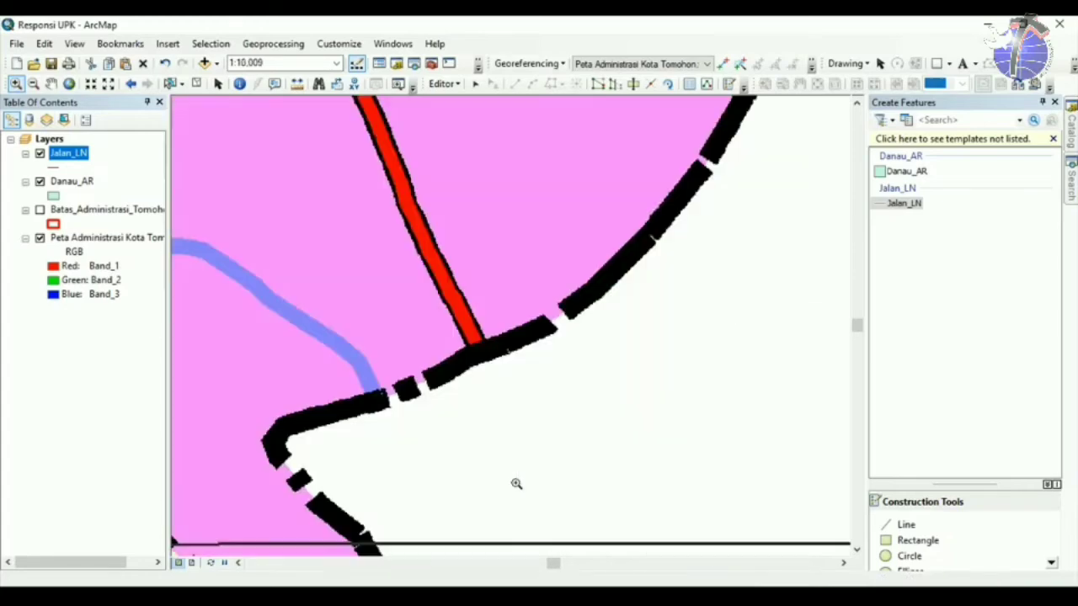
{"action": "scroll", "coordinate": [541, 151], "scroll_direction": "down", "scroll_amount": 7}
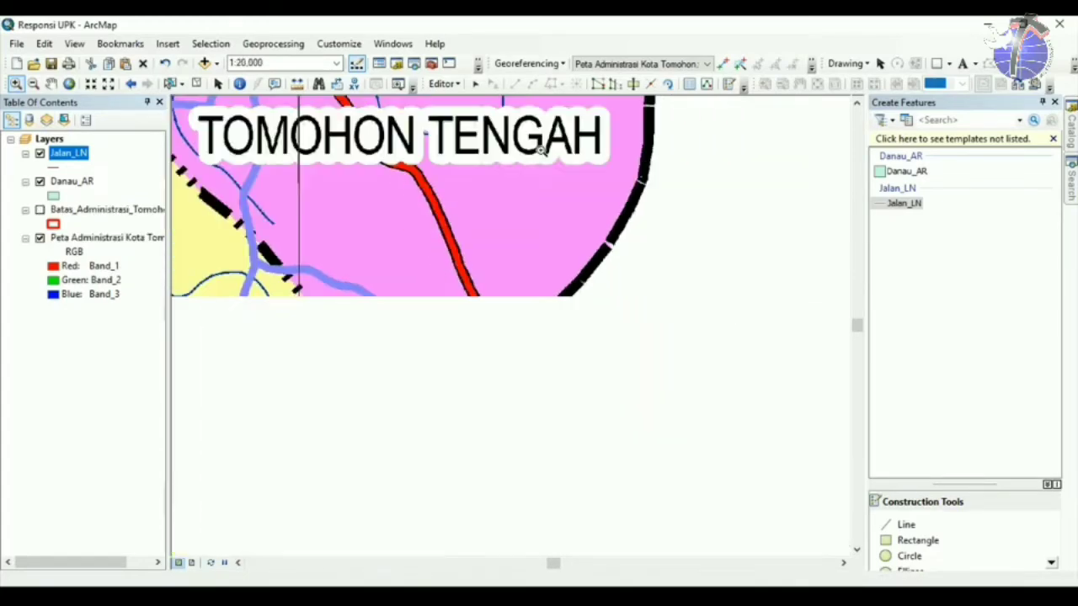
{"action": "scroll", "coordinate": [542, 151], "scroll_direction": "up", "scroll_amount": 1}
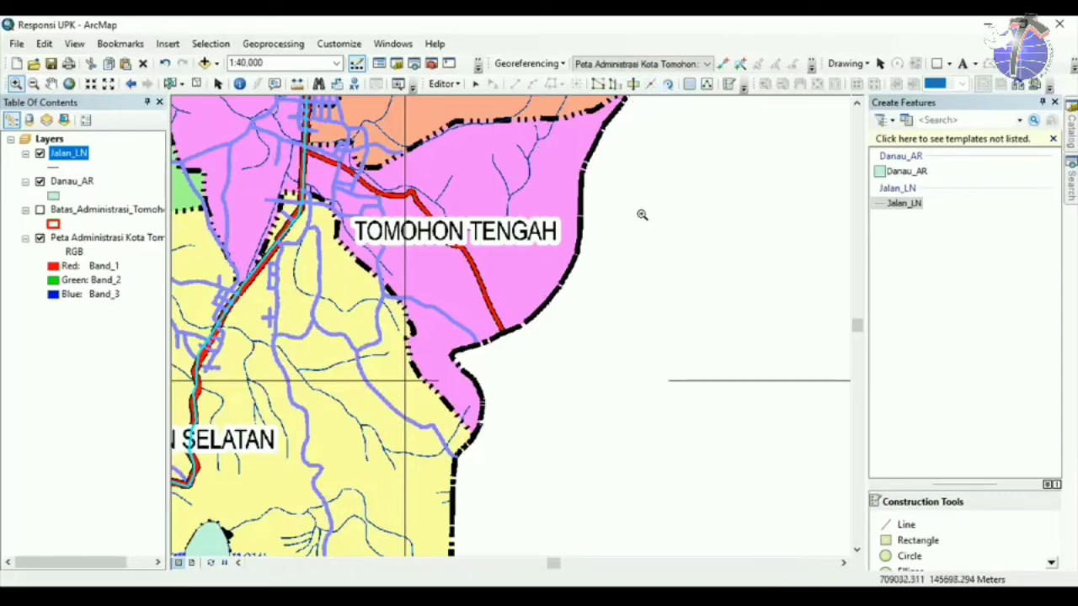
{"action": "left_click", "coordinate": [913, 204]}
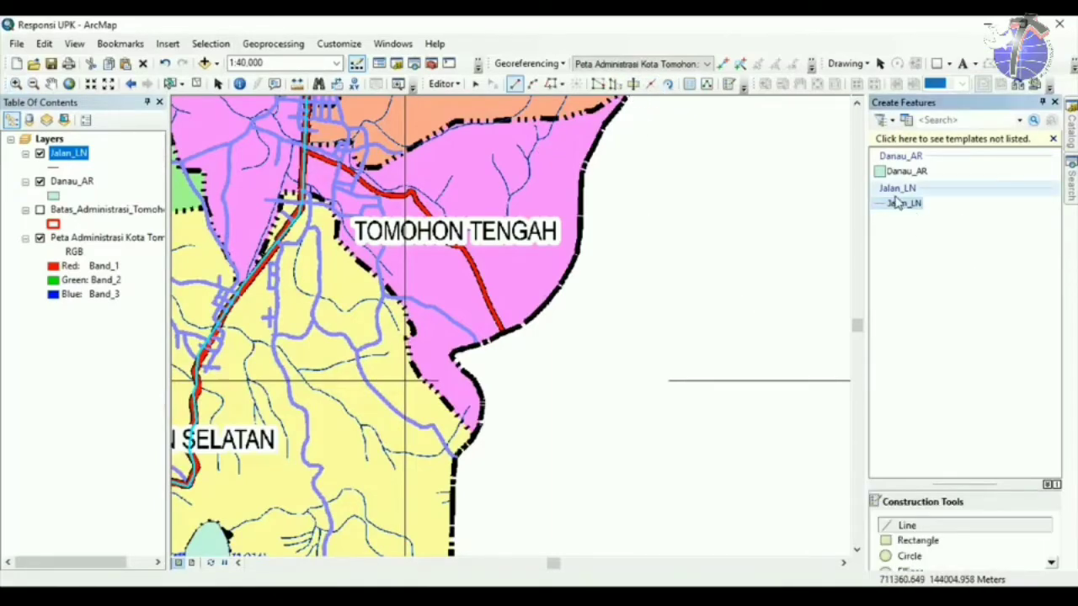
{"action": "left_click", "coordinate": [502, 336]}
{"action": "left_click", "coordinate": [484, 293]}
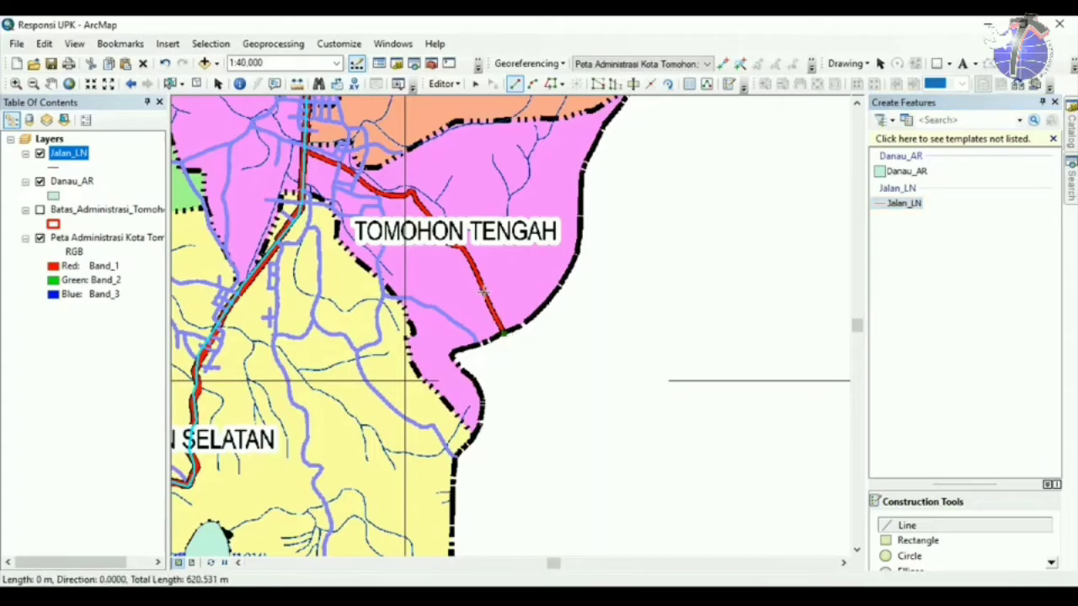
{"action": "left_click", "coordinate": [476, 259]}
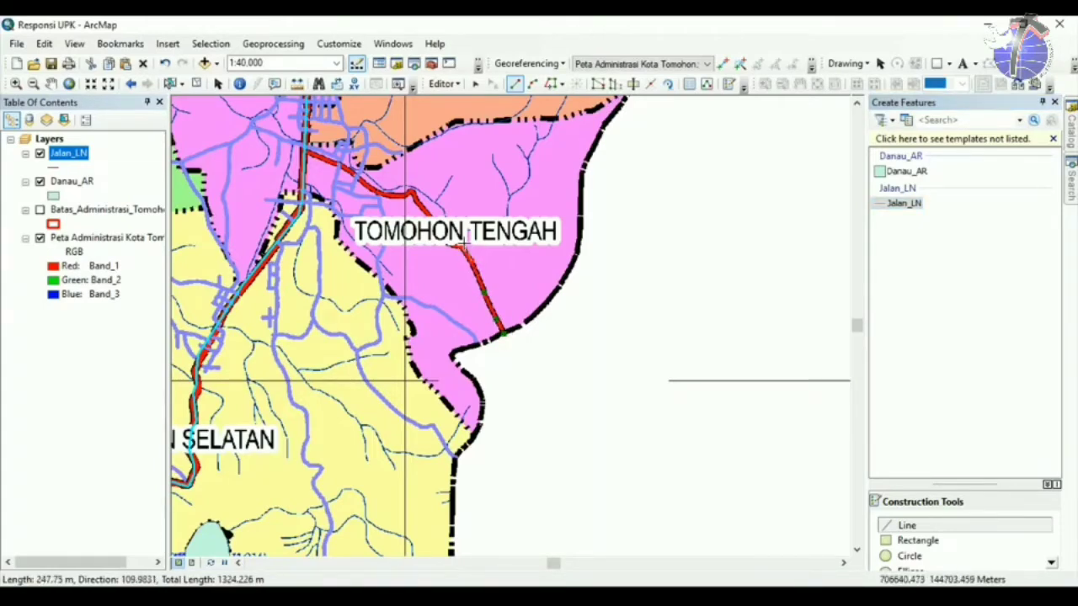
{"action": "left_click", "coordinate": [459, 246]}
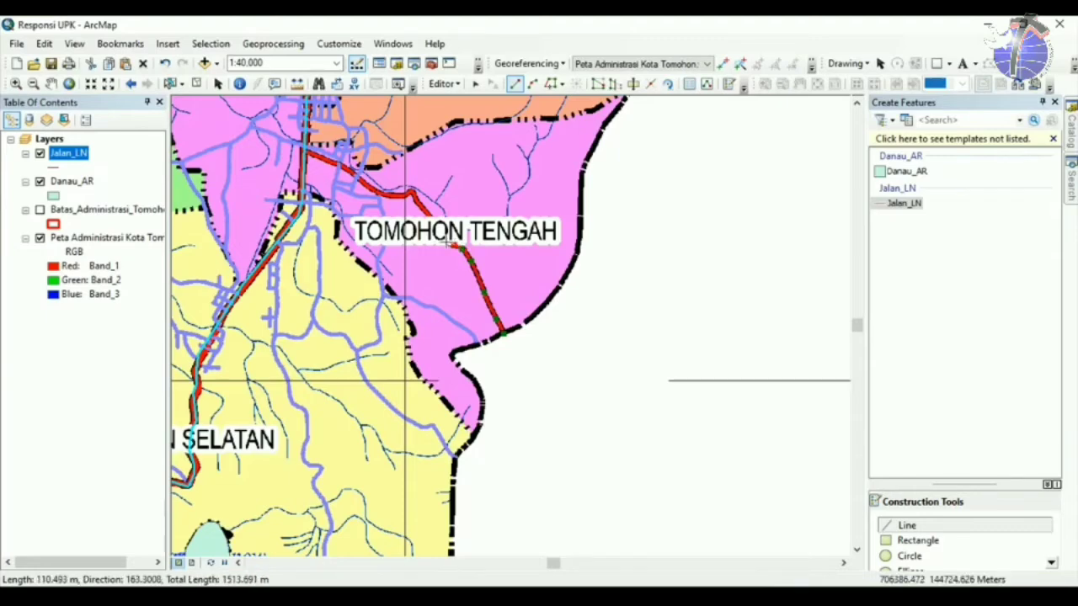
Continue the branch road line through the TOMOHON TENGAH label to the sharp bend just above it.
{"action": "left_click", "coordinate": [448, 243]}
{"action": "left_click", "coordinate": [438, 233]}
{"action": "left_click", "coordinate": [433, 222]}
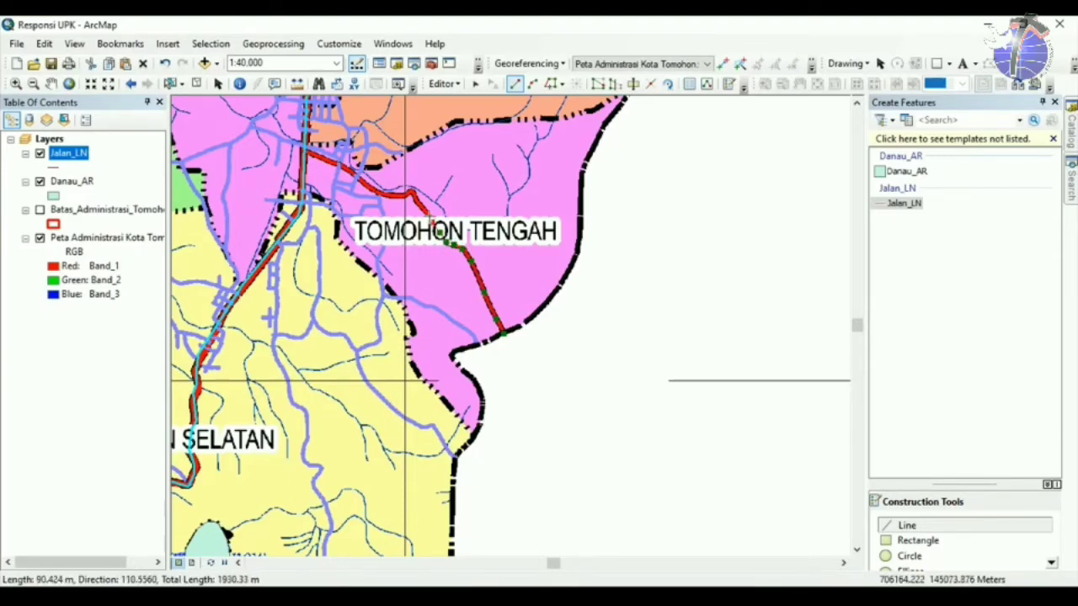
{"action": "left_click", "coordinate": [429, 217]}
{"action": "left_click", "coordinate": [424, 209]}
{"action": "left_click", "coordinate": [417, 201]}
{"action": "left_click", "coordinate": [413, 196]}
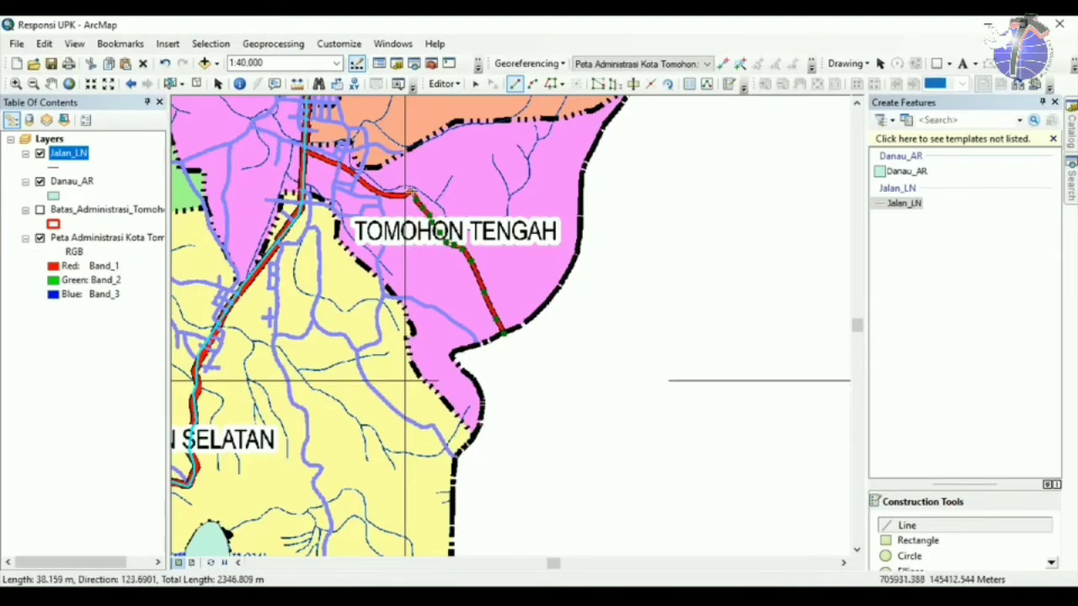
{"action": "left_click", "coordinate": [413, 193]}
Trace the rest of the red branch road west and finish the line at the junction with the main red road.
{"action": "left_click", "coordinate": [405, 196]}
{"action": "left_click", "coordinate": [395, 196]}
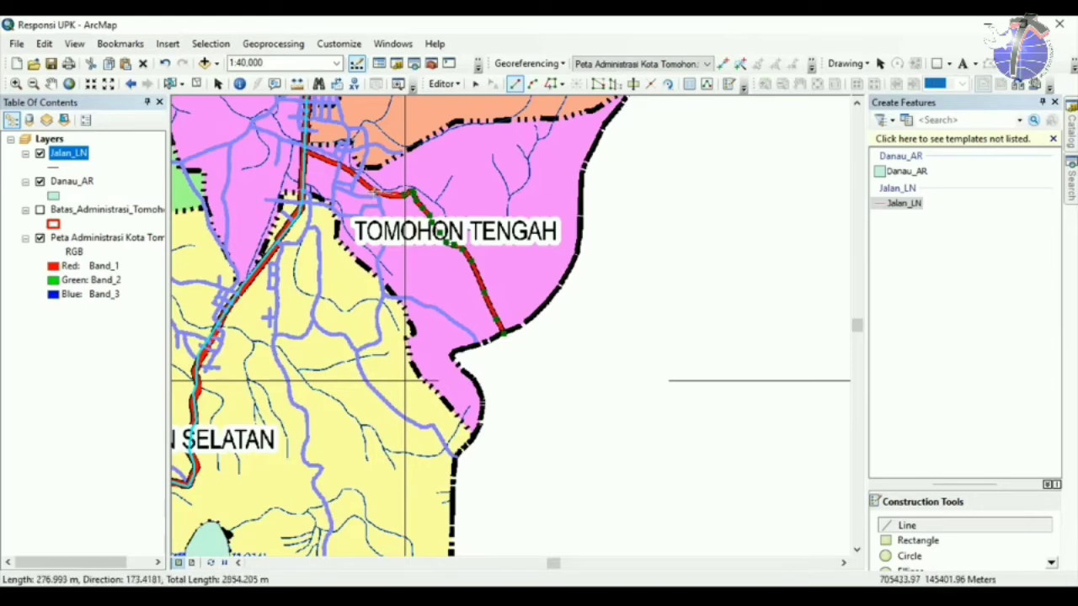
{"action": "left_click", "coordinate": [377, 193]}
{"action": "left_click", "coordinate": [340, 160]}
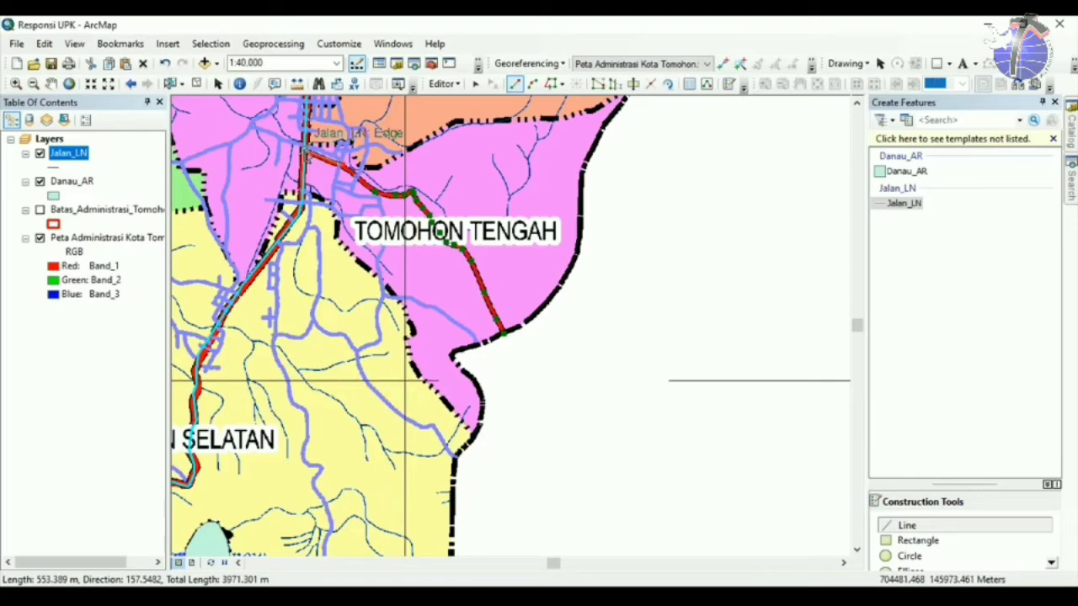
{"action": "key", "text": "F2"}
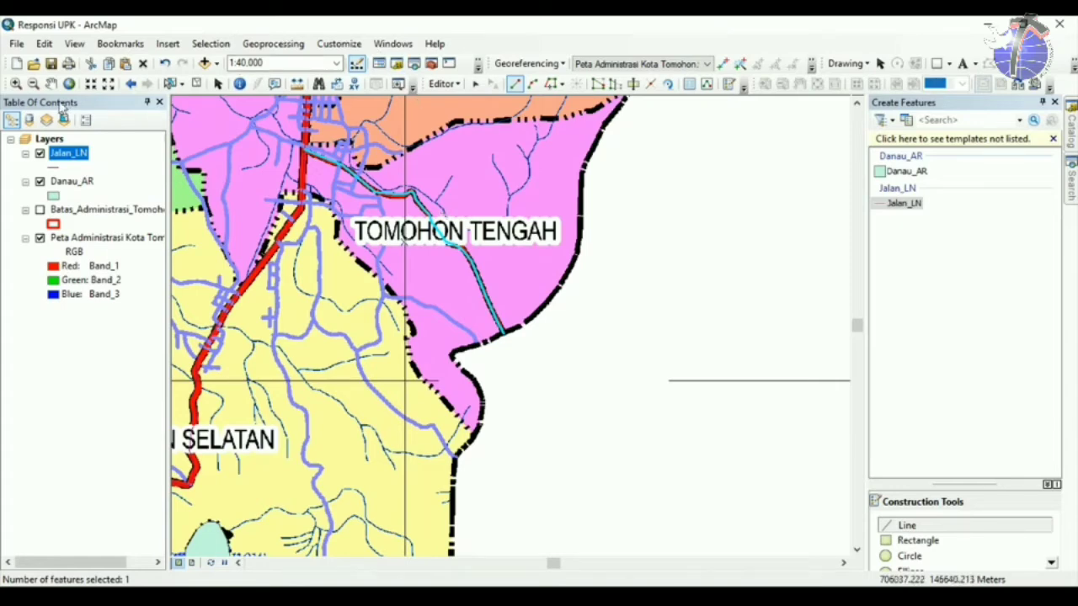
Examine the digitized red roads and the remaining local roads at full extent and around Tomohon Tengah.
{"action": "left_click", "coordinate": [109, 84]}
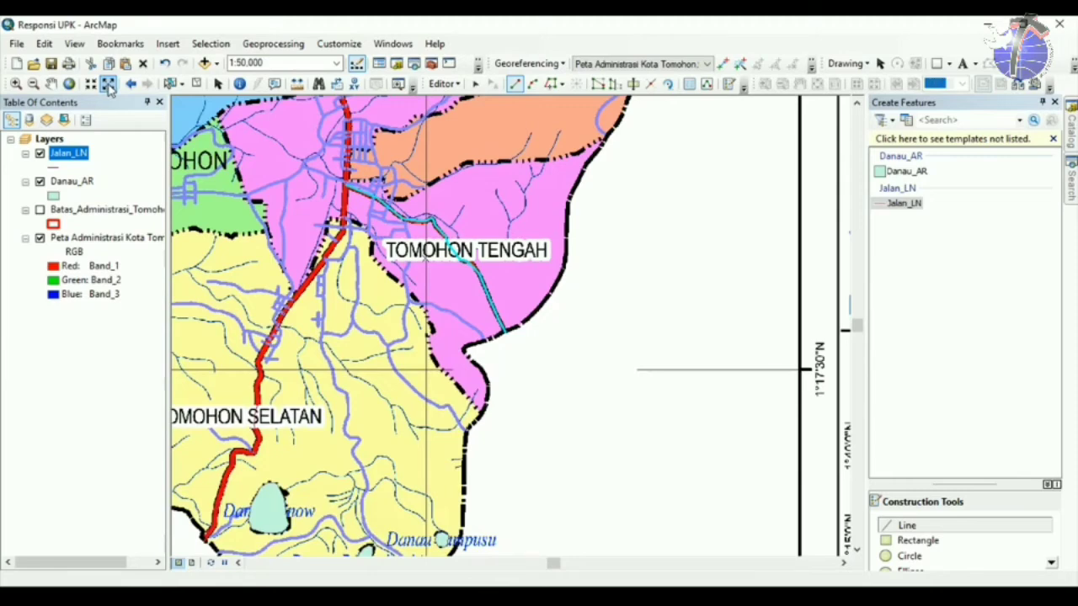
{"action": "left_click", "coordinate": [108, 84]}
{"action": "left_click", "coordinate": [108, 84]}
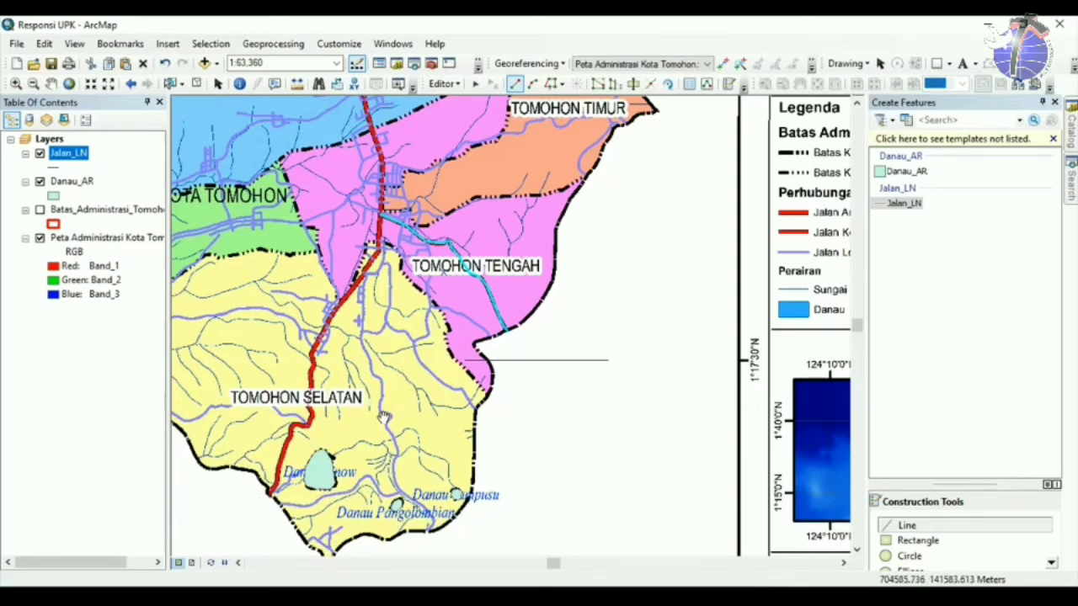
{"action": "left_click_drag", "start_coordinate": [363, 413], "coordinate": [408, 432]}
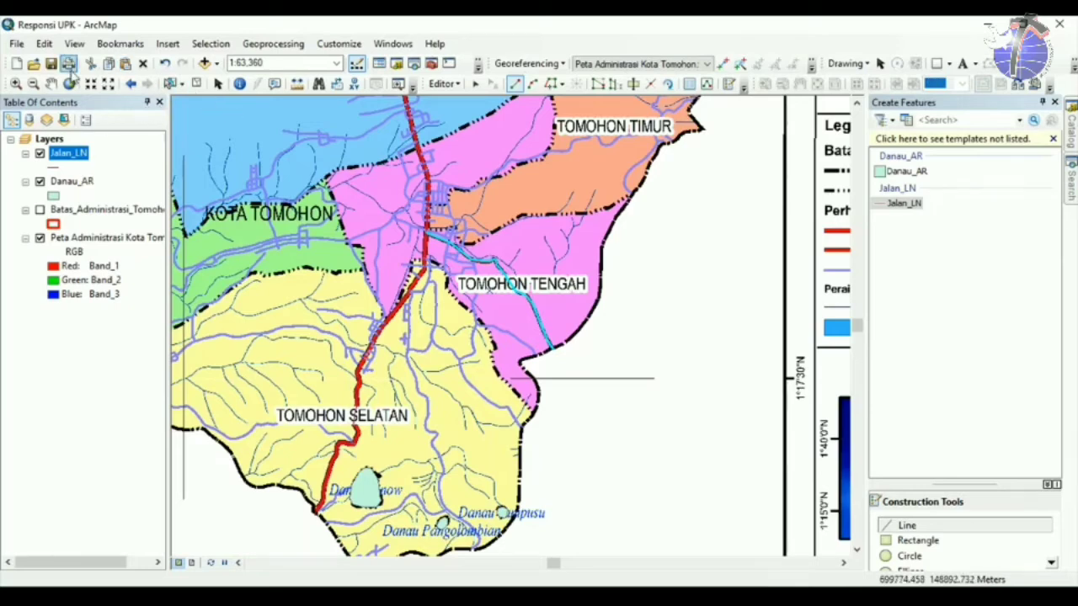
{"action": "left_click", "coordinate": [69, 83]}
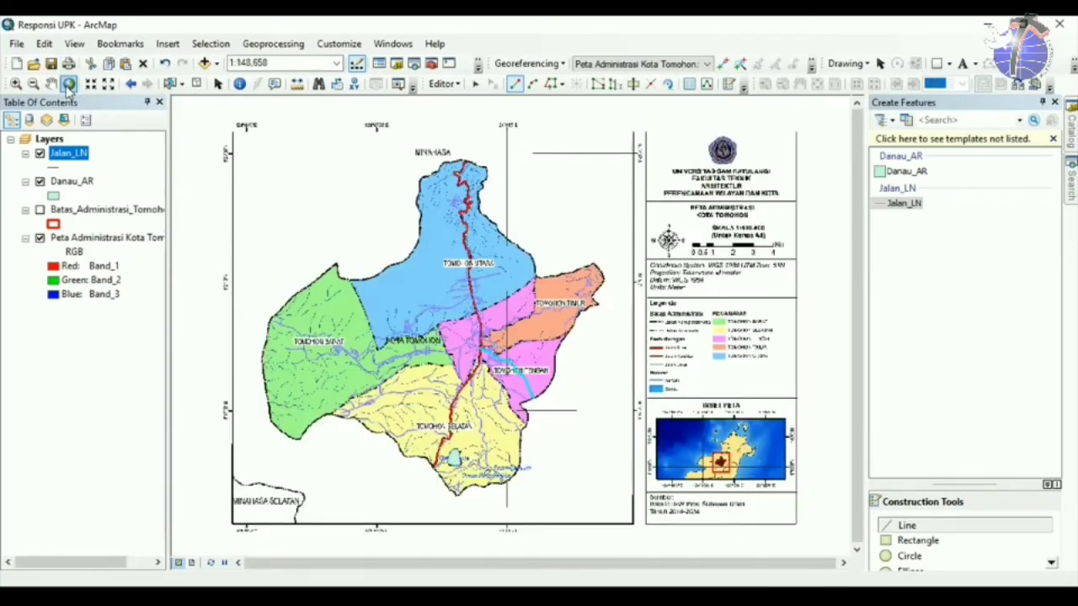
{"action": "left_click", "coordinate": [15, 83]}
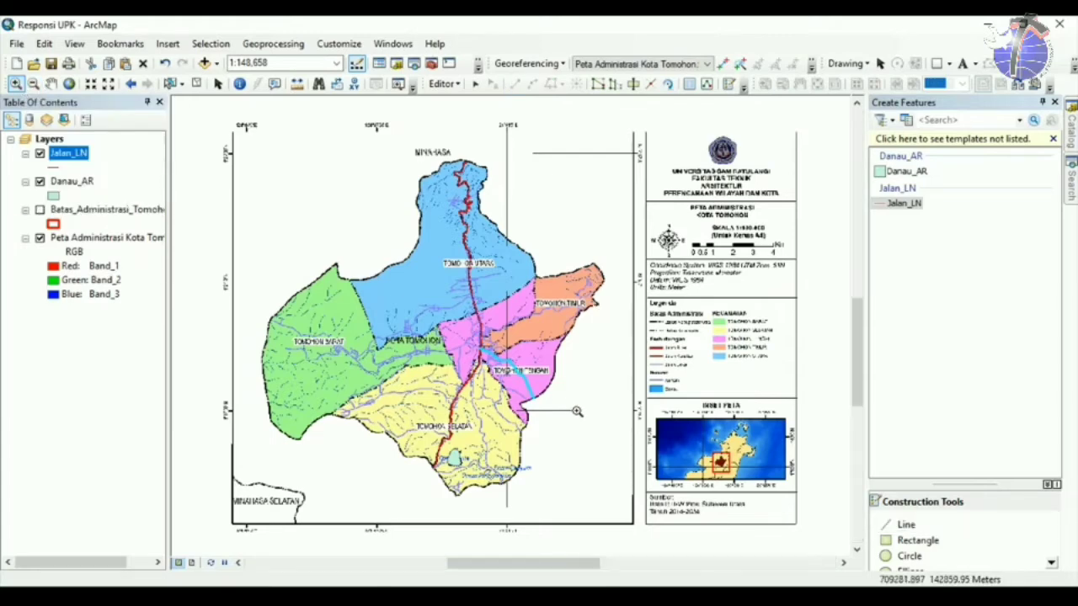
{"action": "left_click_drag", "start_coordinate": [408, 297], "coordinate": [576, 411]}
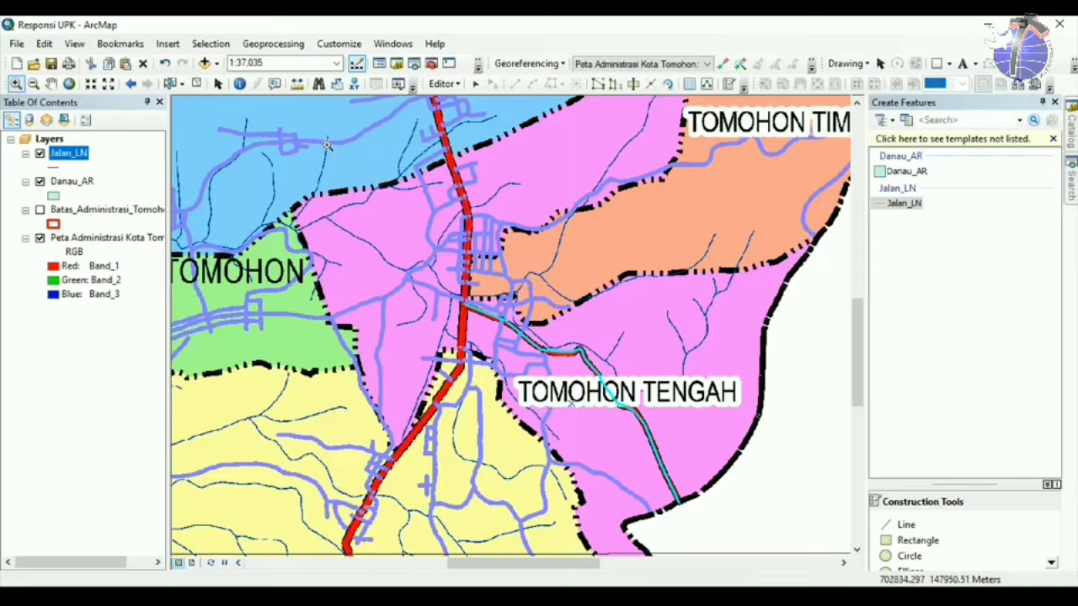
{"action": "left_click", "coordinate": [107, 88]}
{"action": "left_click", "coordinate": [107, 87]}
{"action": "left_click", "coordinate": [107, 87]}
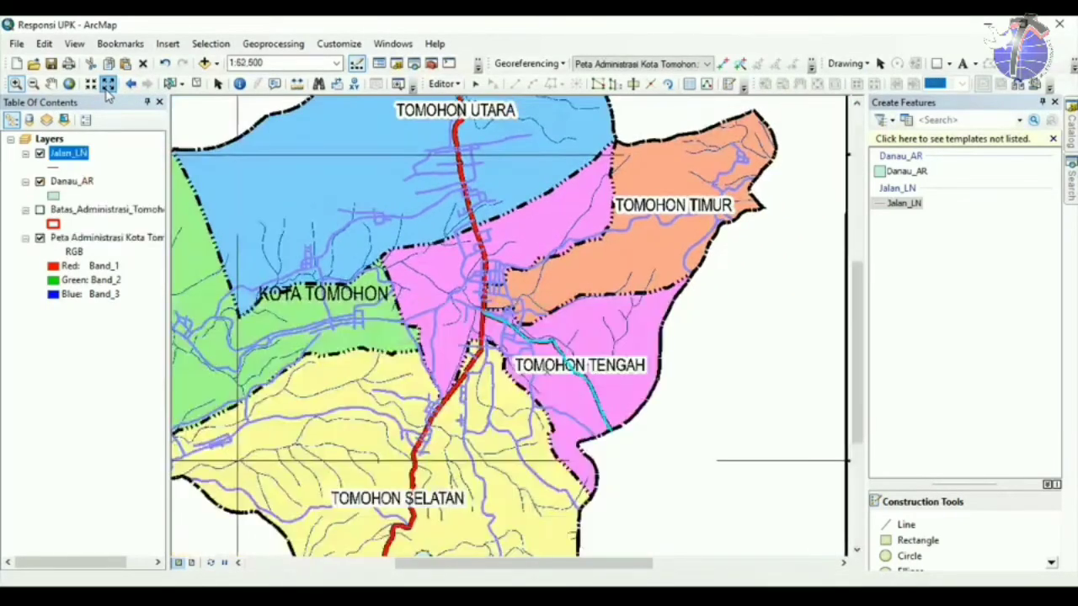
{"action": "left_click", "coordinate": [108, 88]}
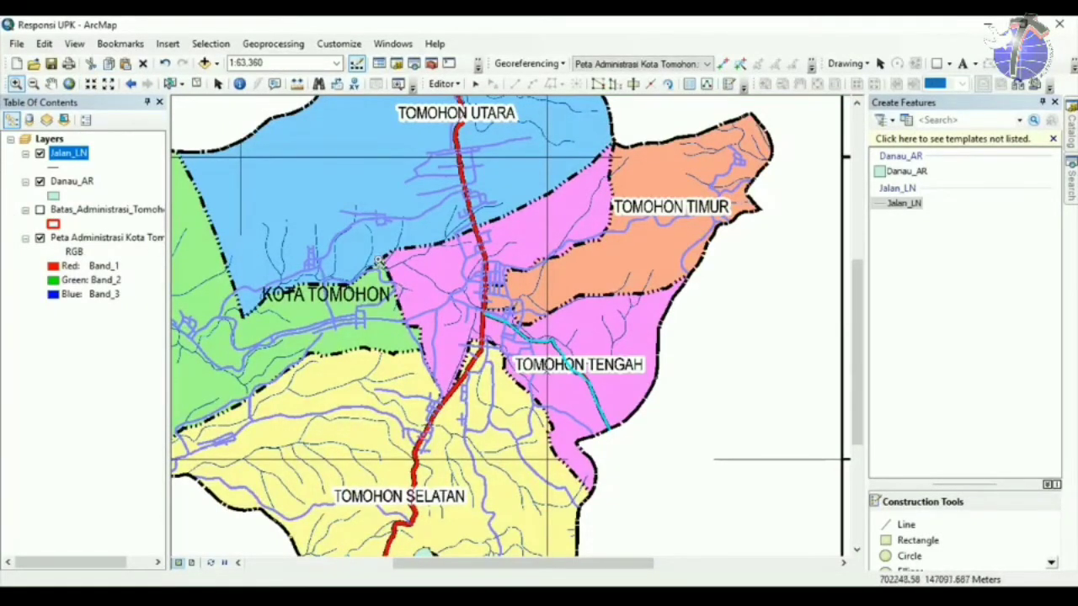
Stop the editing session and save the road edits.
{"action": "left_click", "coordinate": [217, 83]}
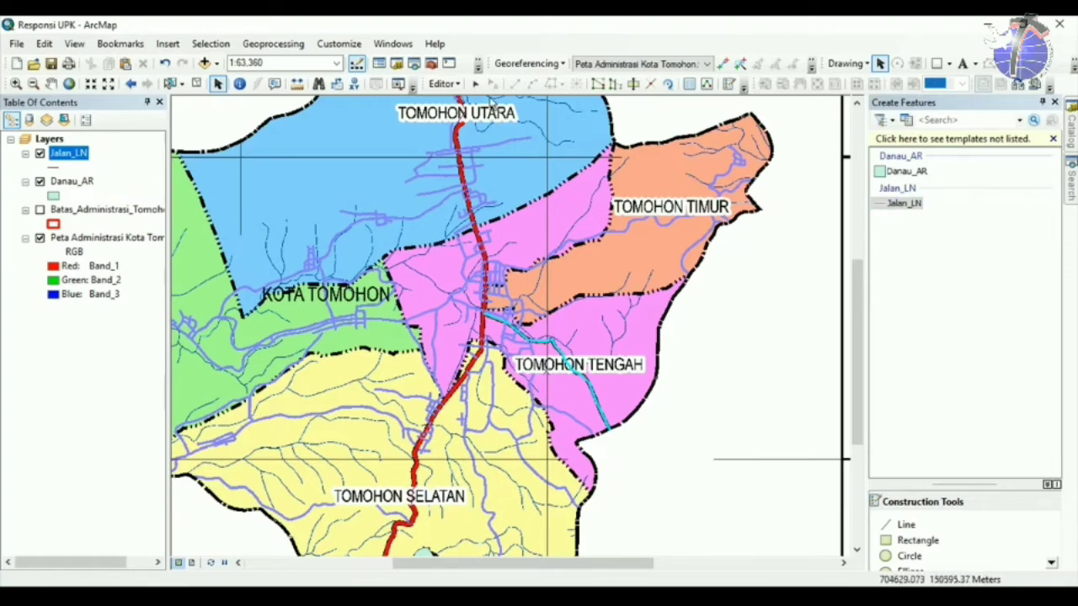
{"action": "left_click", "coordinate": [444, 83]}
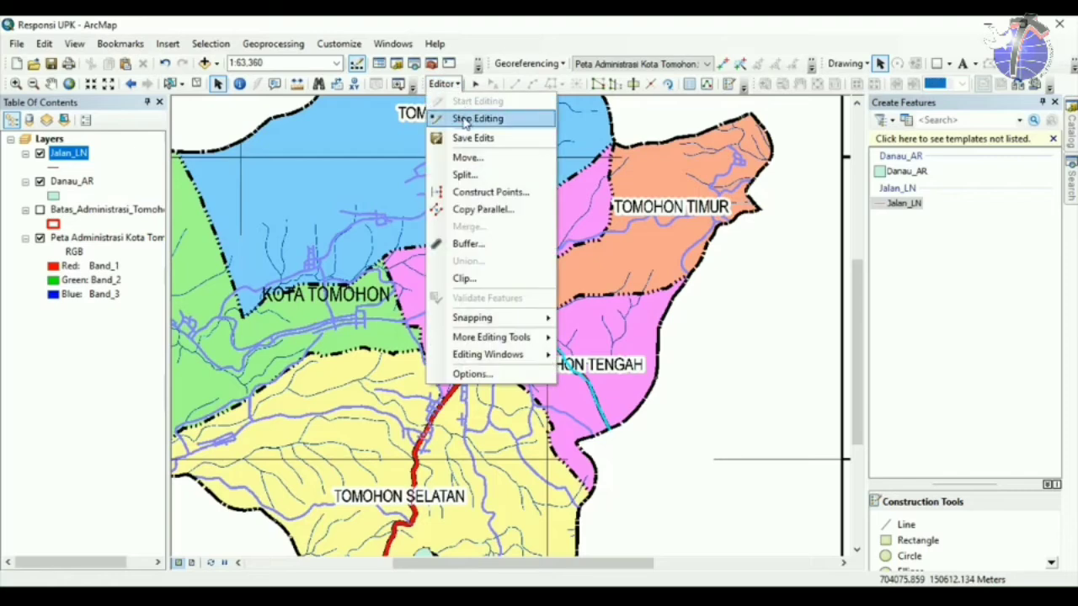
{"action": "left_click", "coordinate": [463, 120]}
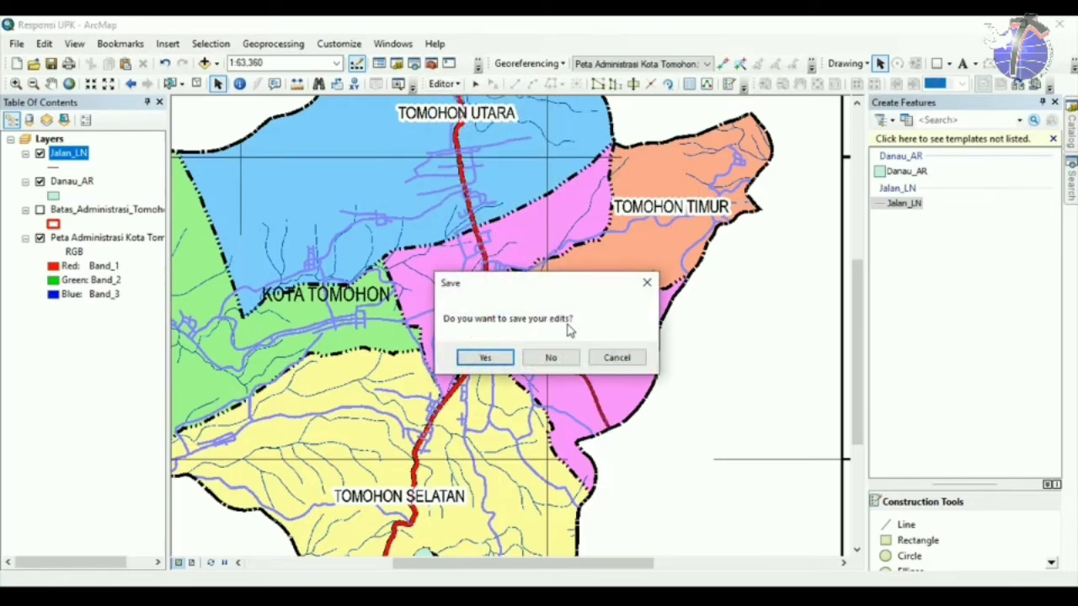
{"action": "left_click_drag", "start_coordinate": [551, 292], "coordinate": [544, 281]}
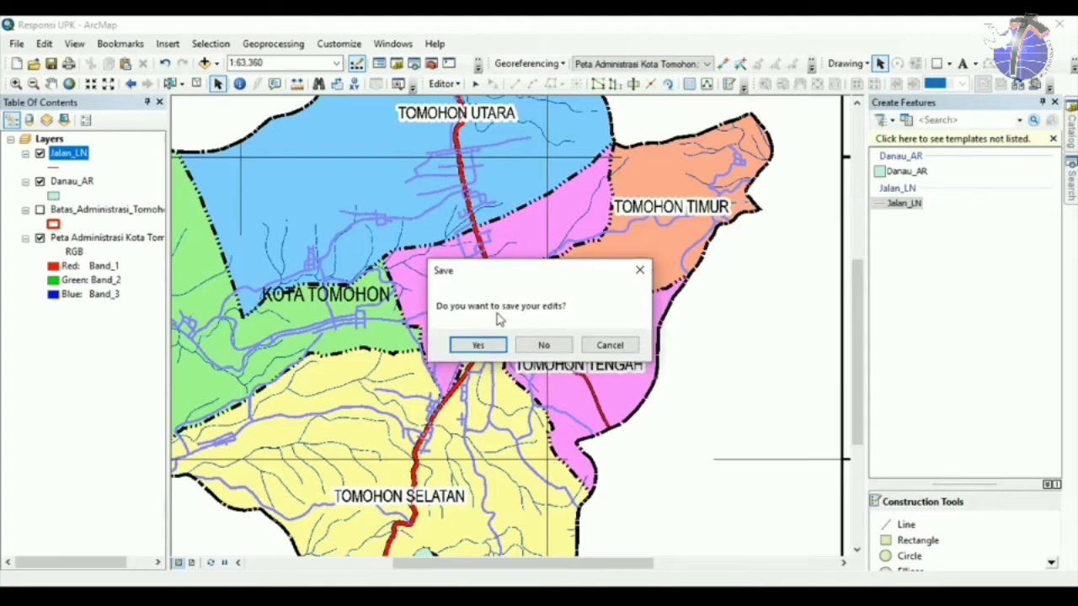
{"action": "left_click", "coordinate": [477, 345]}
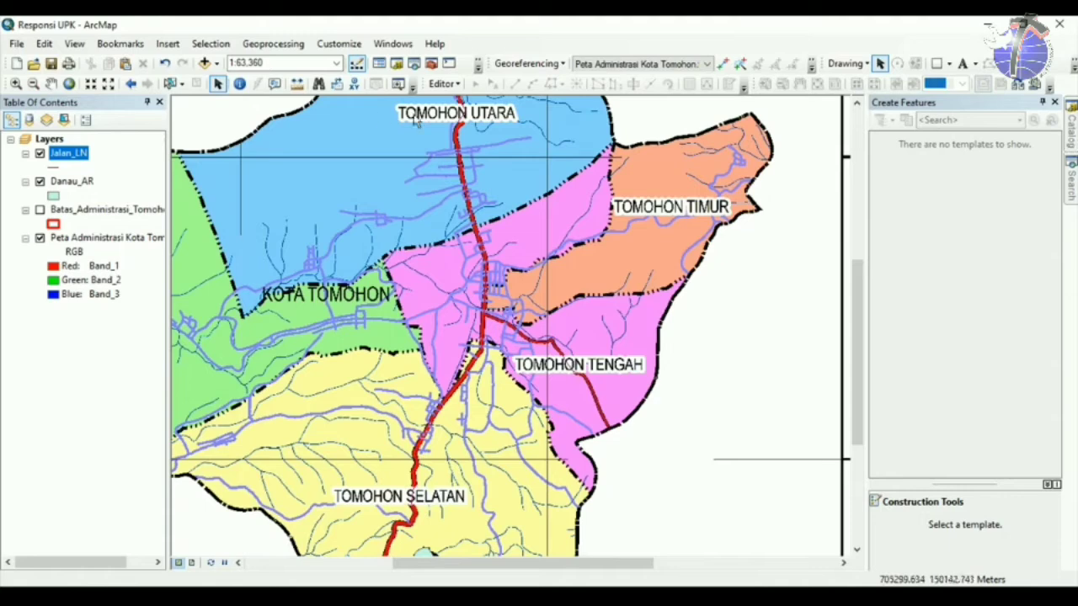
Start a new shapefile in the VEKTOR folder and name it Sungai_LN.
{"action": "left_click", "coordinate": [74, 85]}
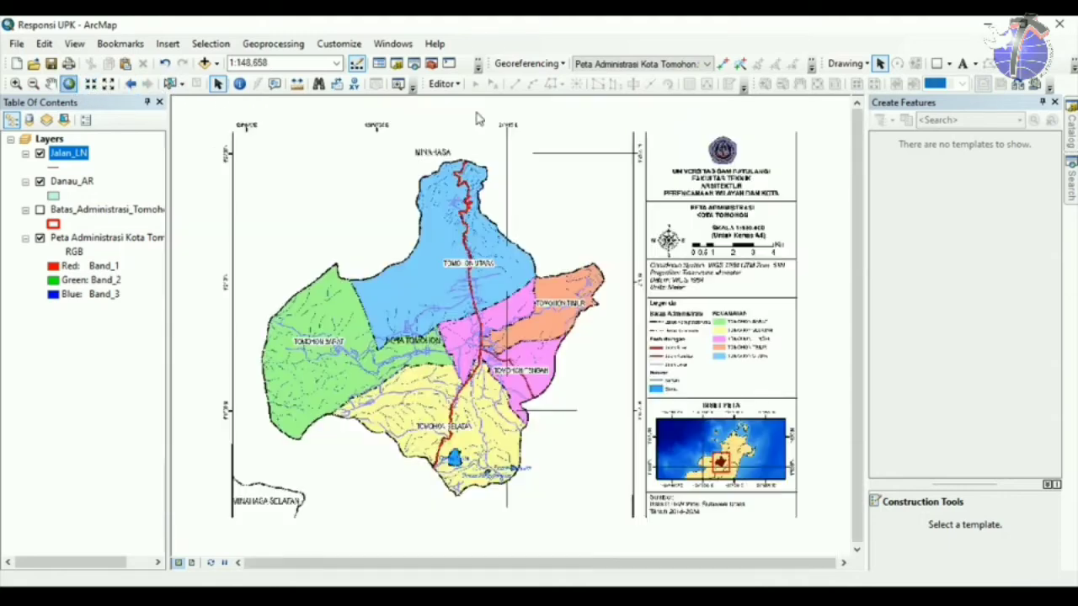
{"action": "left_click", "coordinate": [1070, 139]}
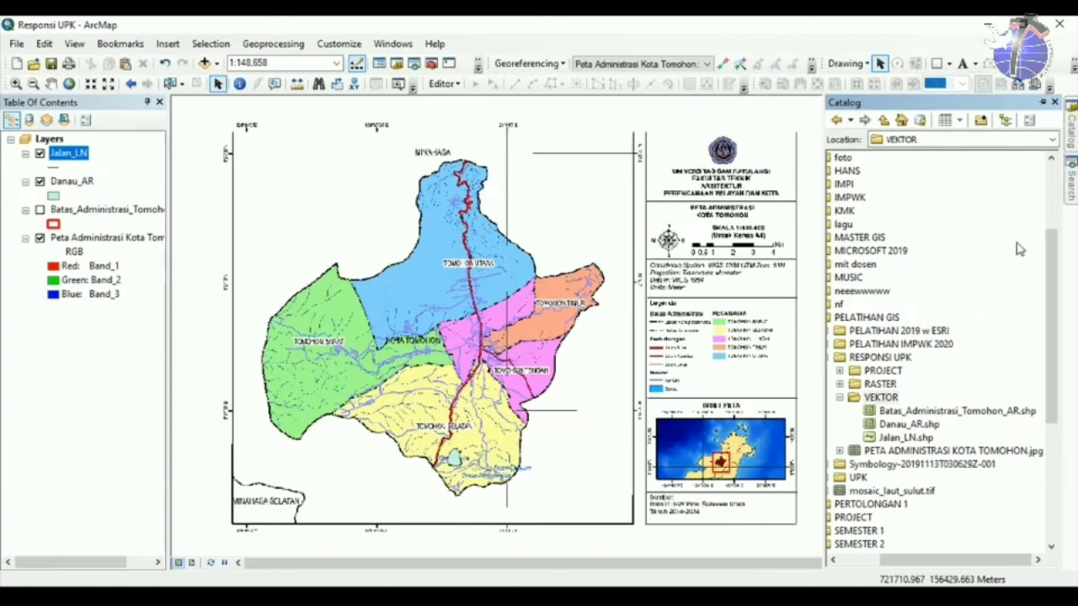
{"action": "right_click", "coordinate": [893, 403]}
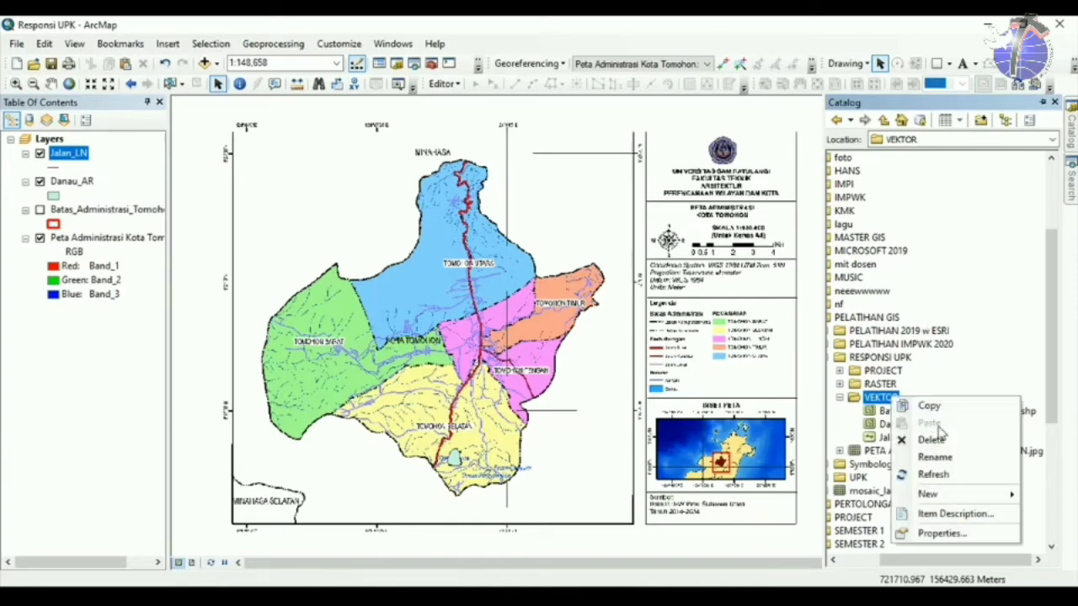
{"action": "mouse_move", "coordinate": [939, 496]}
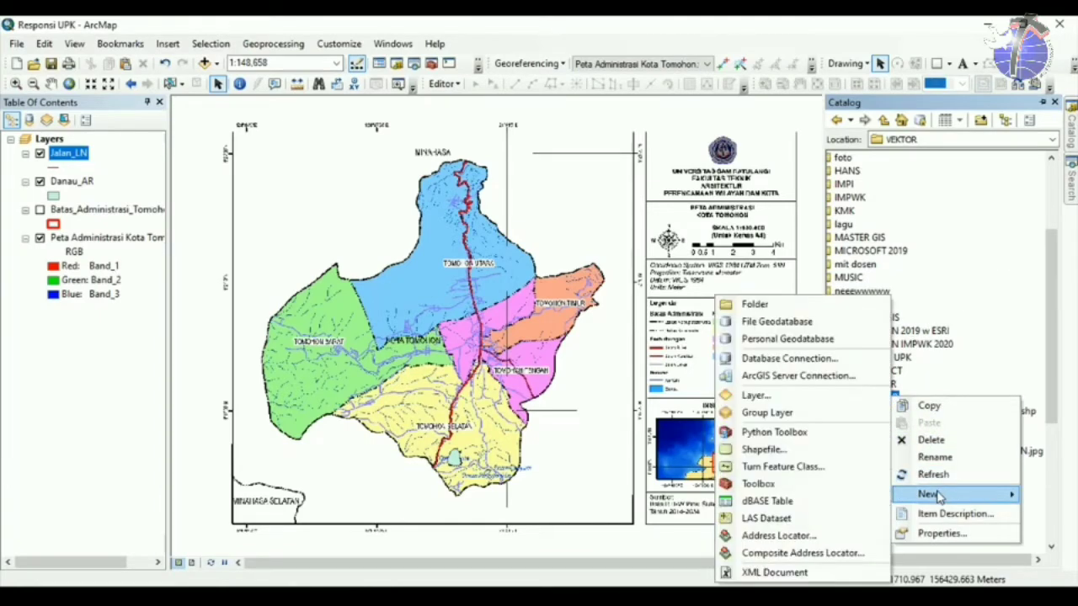
{"action": "left_click", "coordinate": [764, 451]}
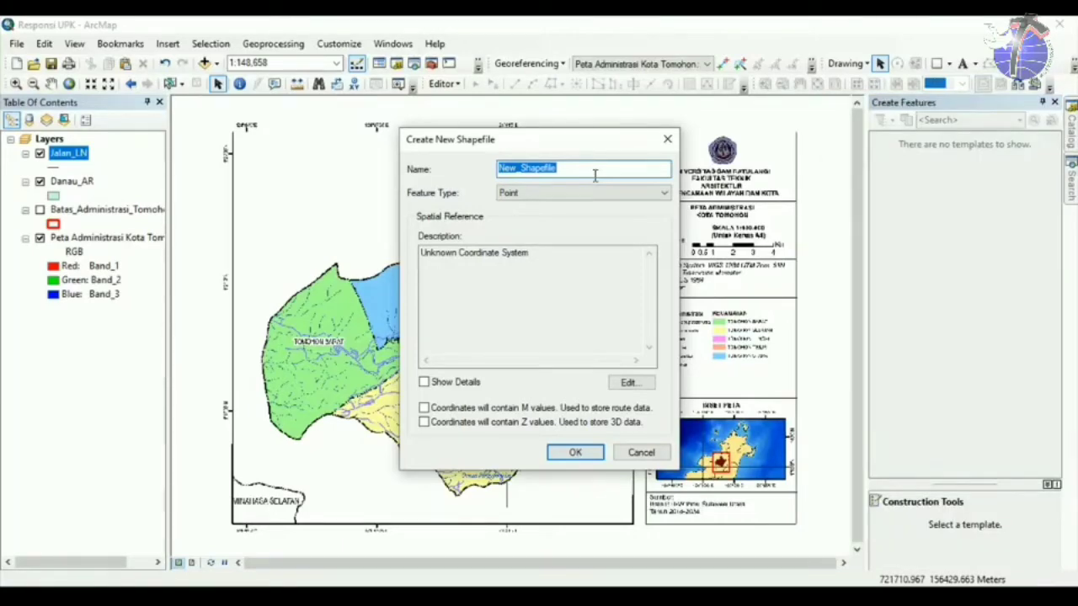
{"action": "type", "text": "J"}
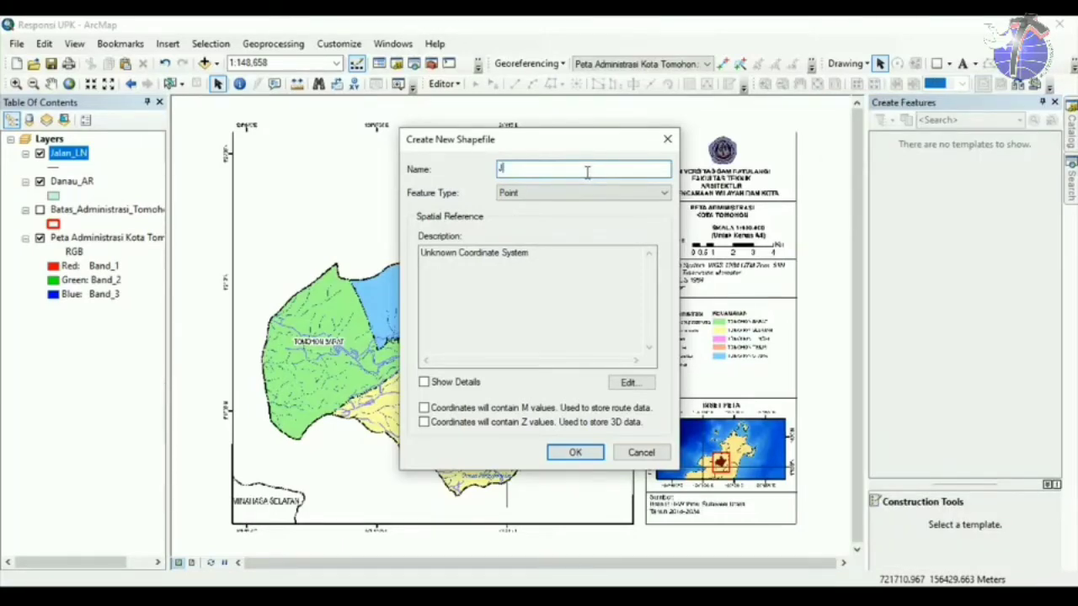
{"action": "key", "text": "BackSpace"}
{"action": "type", "text": "Sungai_LN"}
Make Sungai_LN a polyline shapefile with the WGS 1984 coordinate system and create it.
{"action": "left_click", "coordinate": [525, 199]}
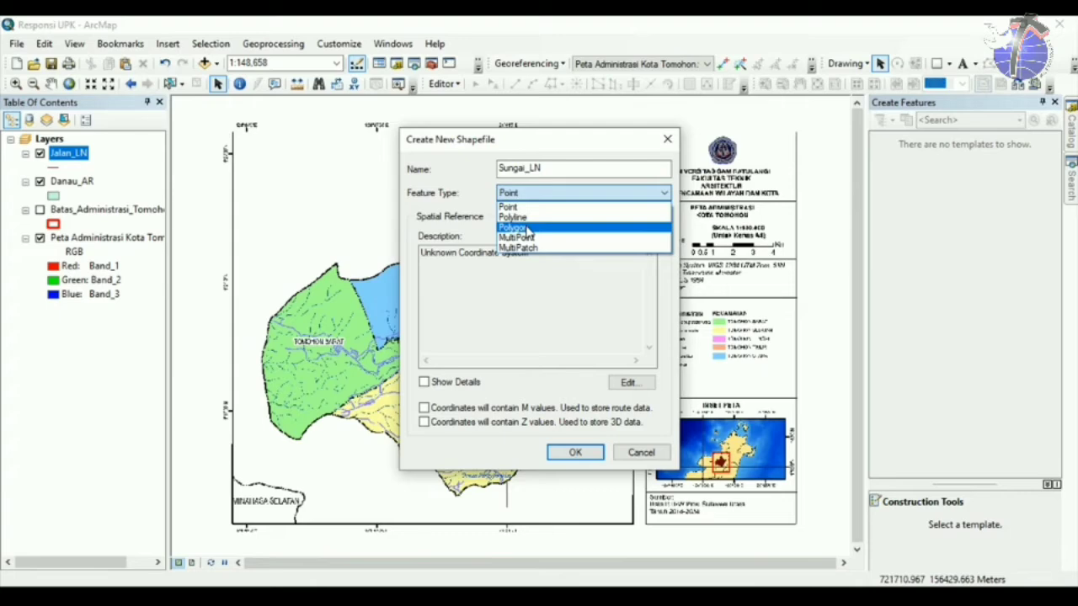
{"action": "left_click", "coordinate": [525, 217]}
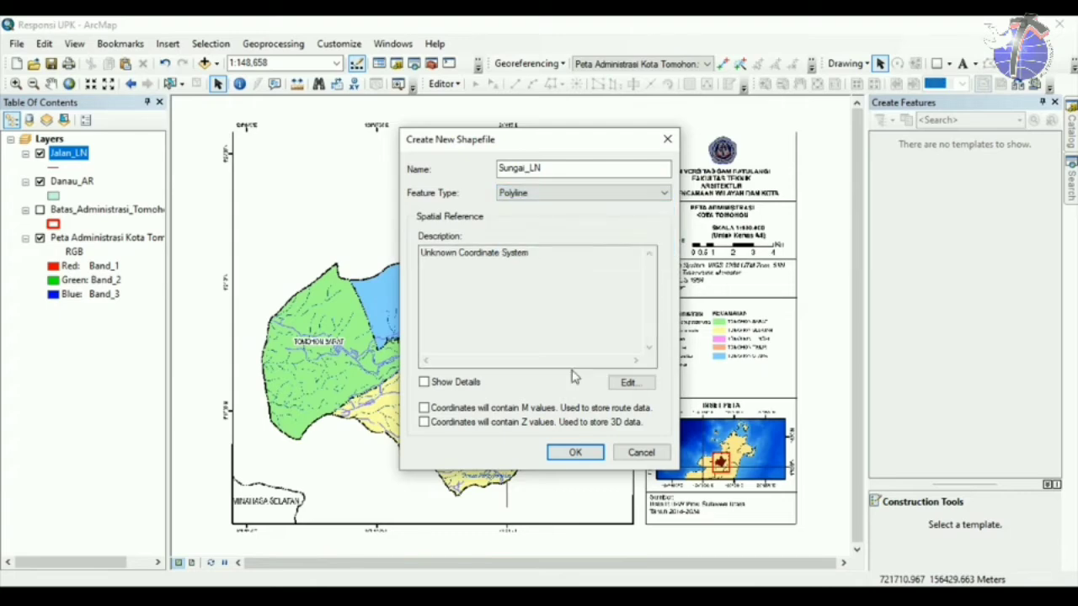
{"action": "left_click", "coordinate": [620, 385]}
{"action": "left_click", "coordinate": [448, 186]}
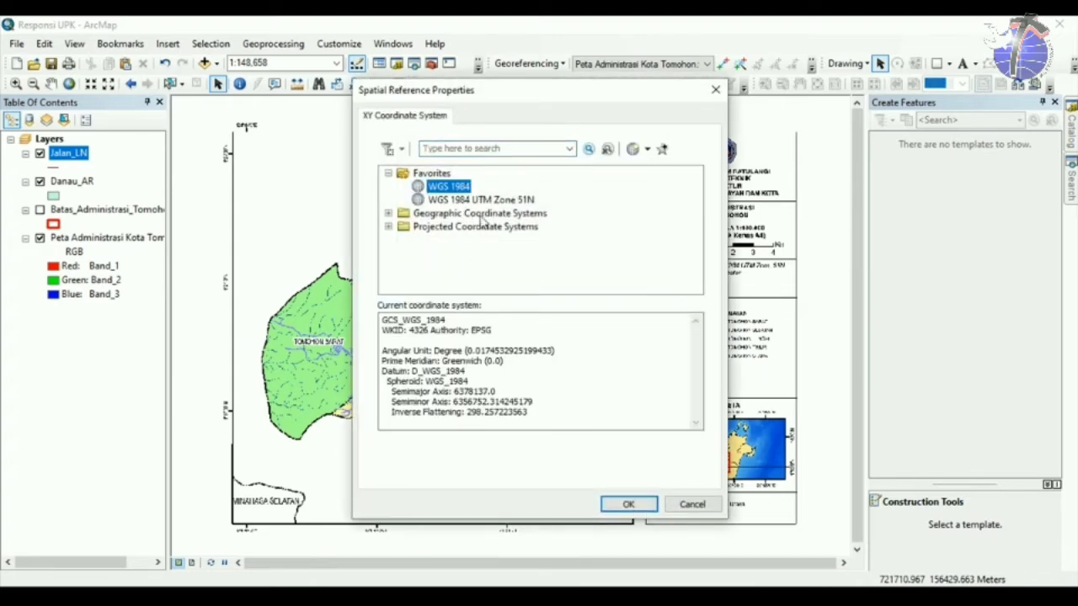
{"action": "left_click", "coordinate": [628, 504]}
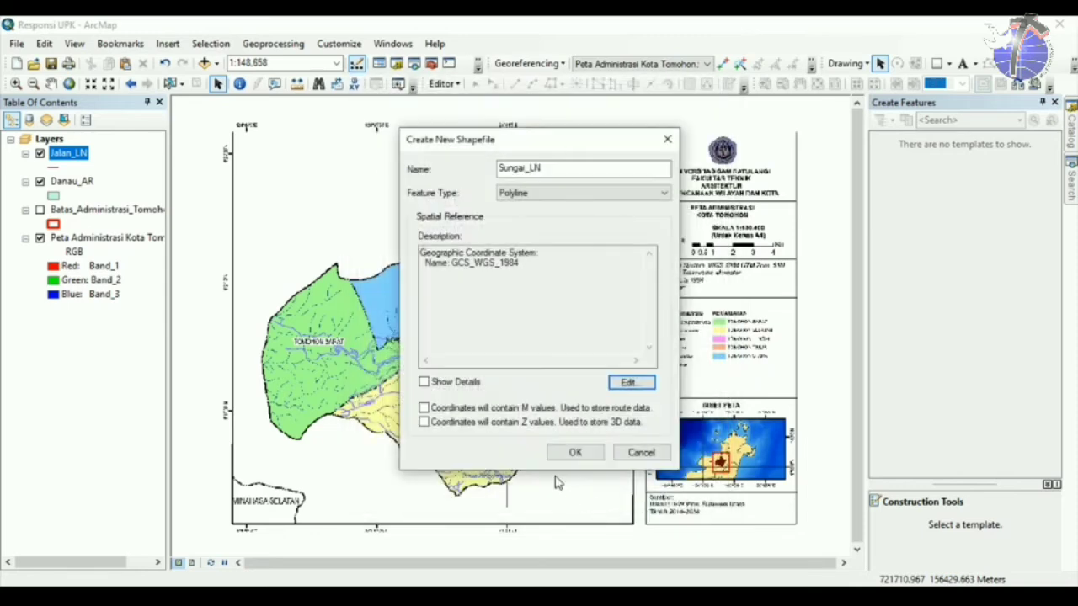
{"action": "left_click", "coordinate": [575, 453]}
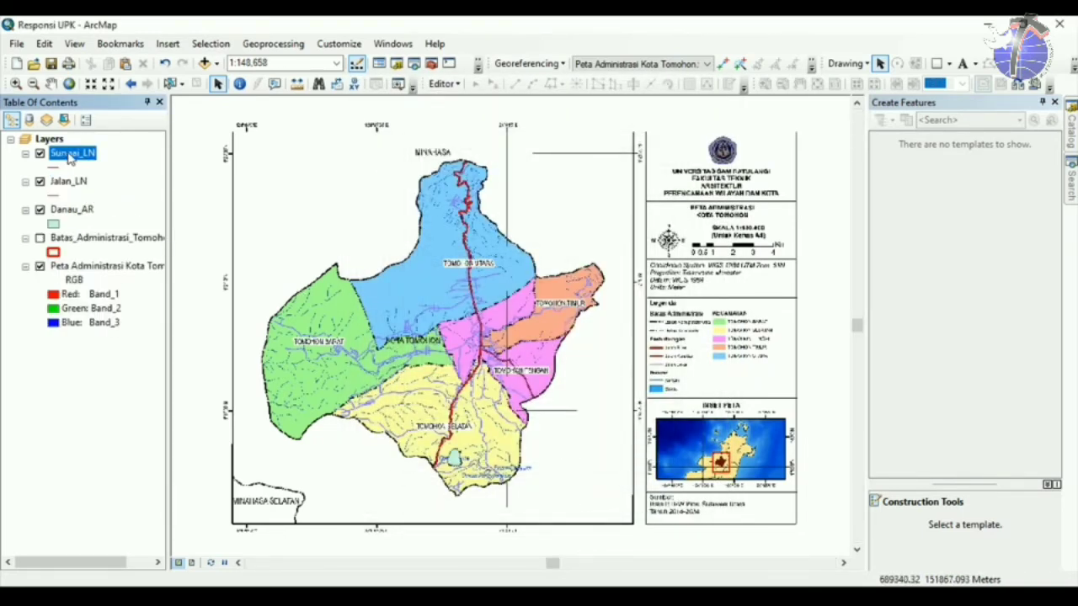
Start an editing session and continue past the spatial reference warnings.
{"action": "left_click", "coordinate": [443, 83]}
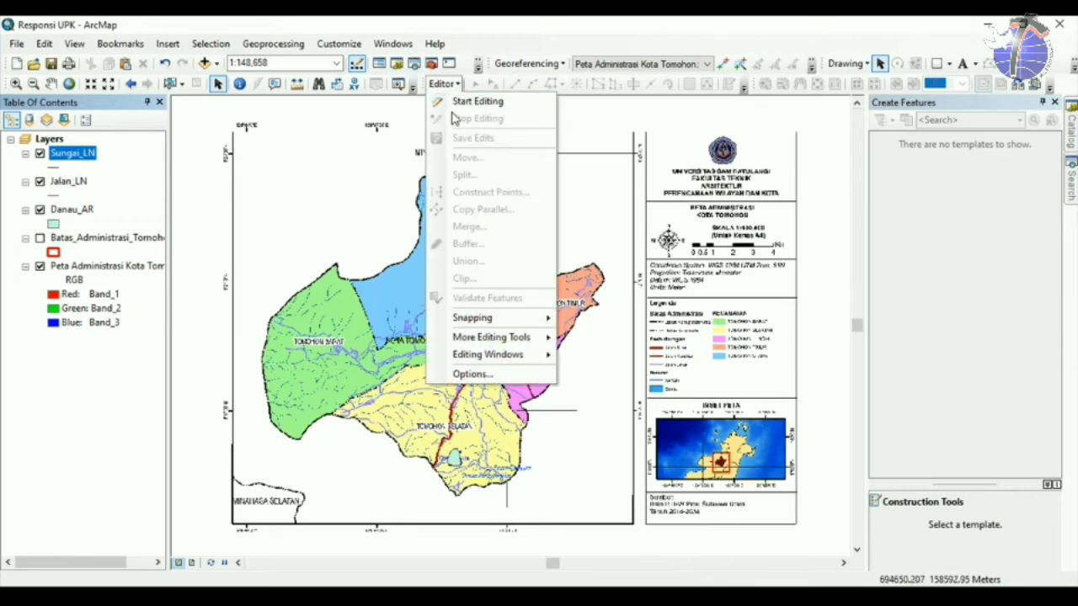
{"action": "left_click", "coordinate": [465, 103]}
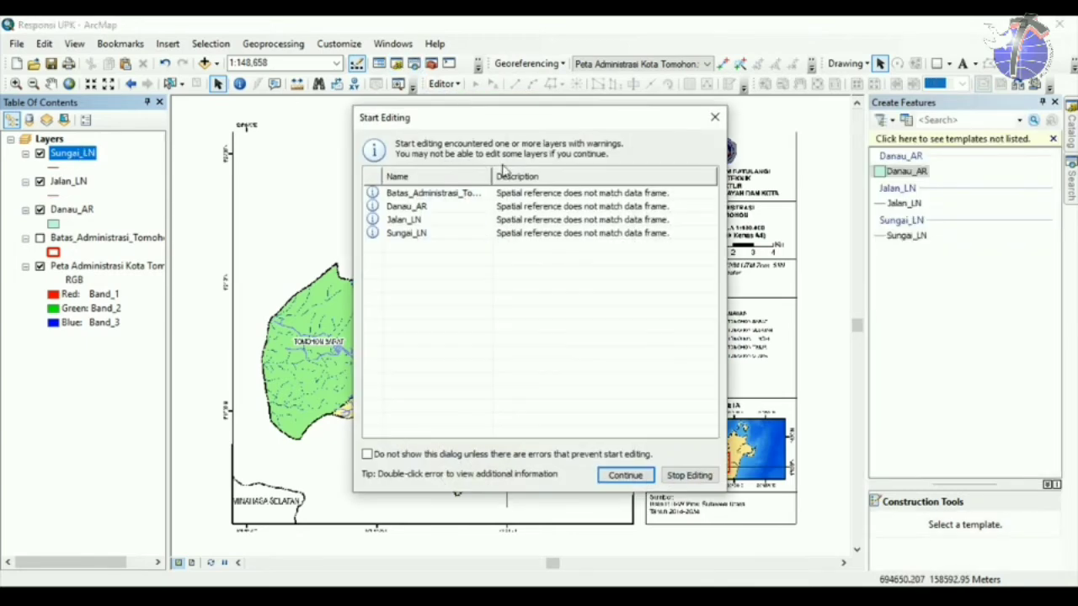
{"action": "left_click", "coordinate": [626, 476]}
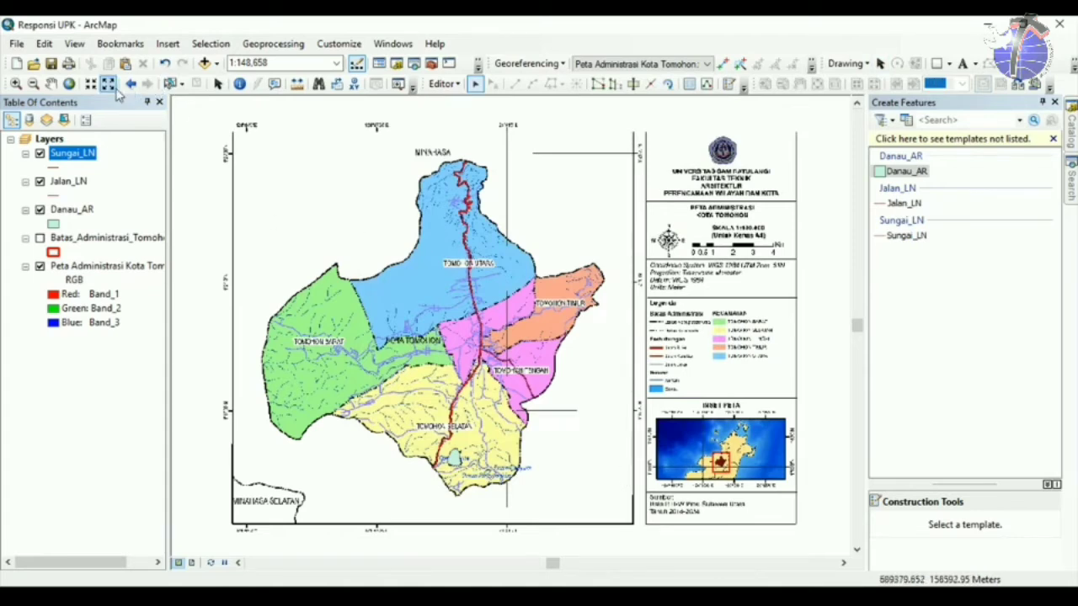
Examine the rivers in Tomohon Selatan and check how hiding and showing Jalan_LN affects the available feature templates.
{"action": "left_click", "coordinate": [16, 83]}
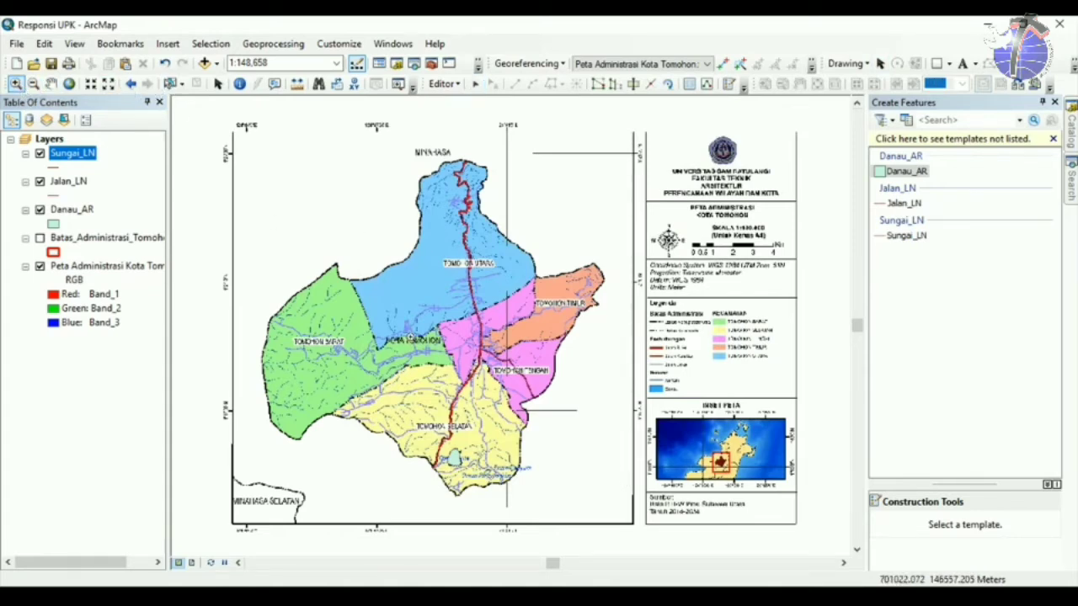
{"action": "left_click_drag", "start_coordinate": [402, 349], "coordinate": [539, 507]}
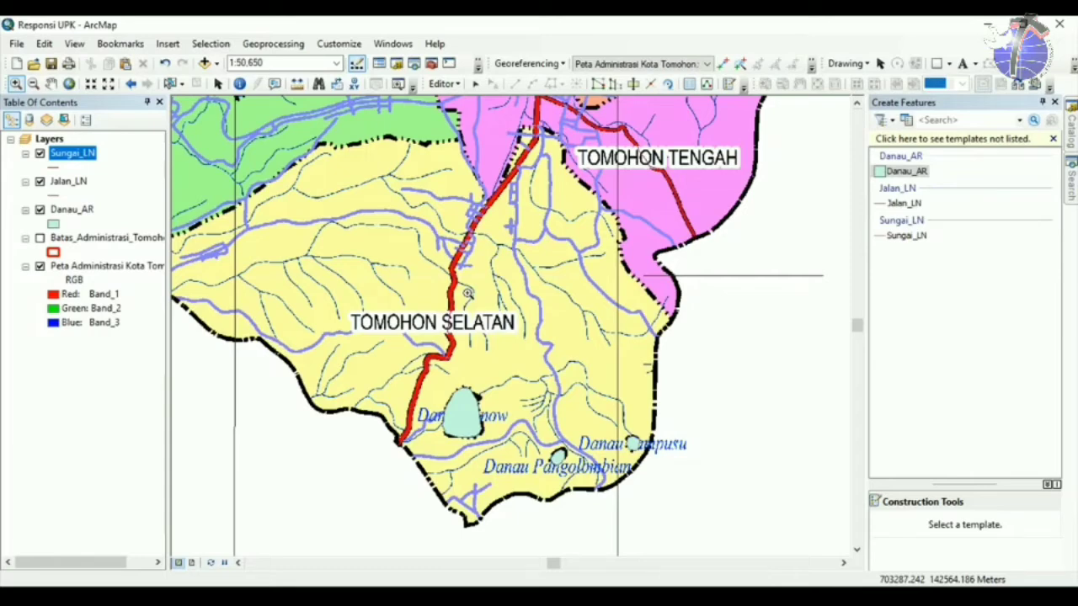
{"action": "left_click_drag", "start_coordinate": [426, 319], "coordinate": [542, 347]}
{"action": "left_click_drag", "start_coordinate": [483, 368], "coordinate": [527, 389]}
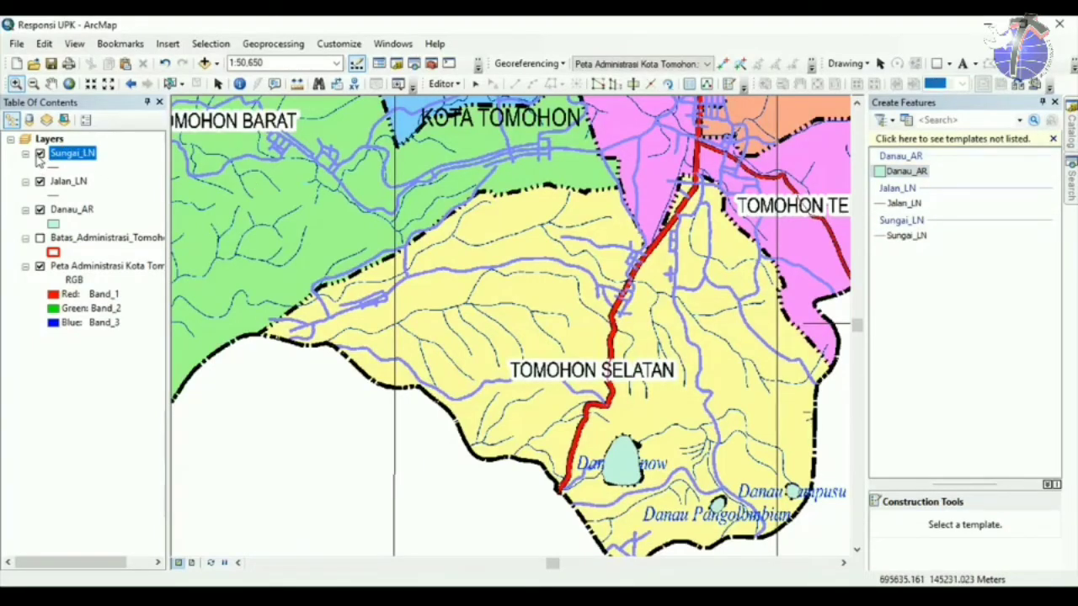
{"action": "left_click", "coordinate": [40, 182]}
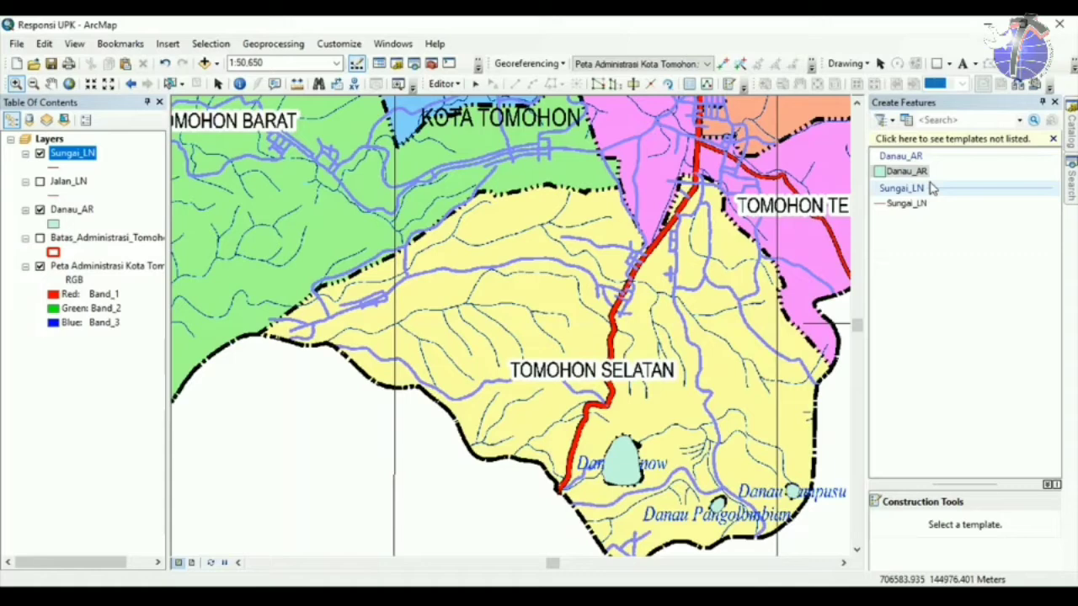
{"action": "left_click", "coordinate": [39, 183]}
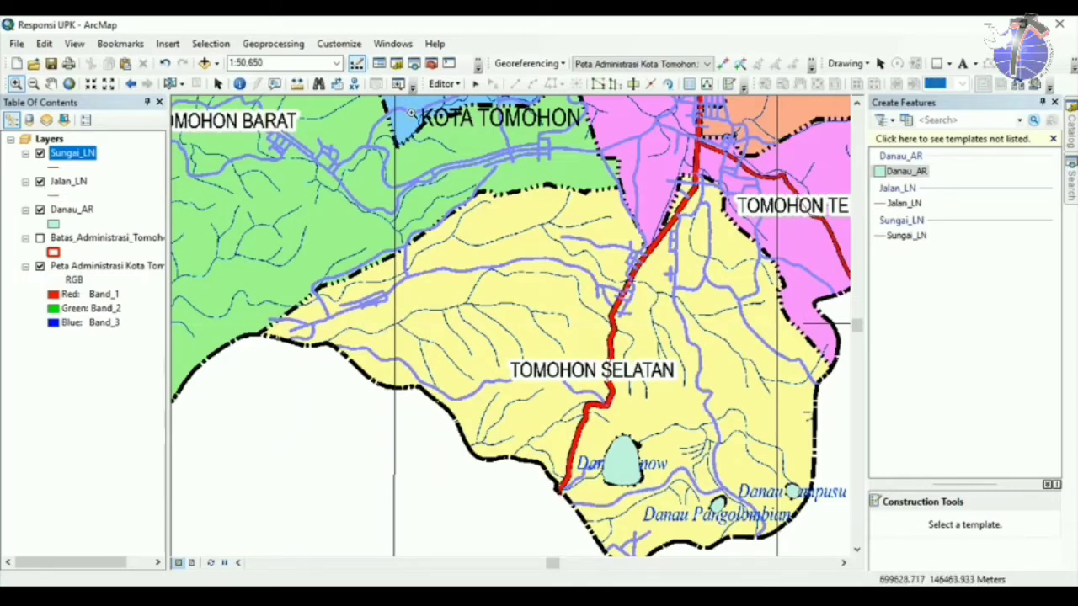
With the Sungai_LN template, trace the short river running east from Tomohon Selatan's southwestern boundary as a line about 850 m long.
{"action": "left_click", "coordinate": [906, 235]}
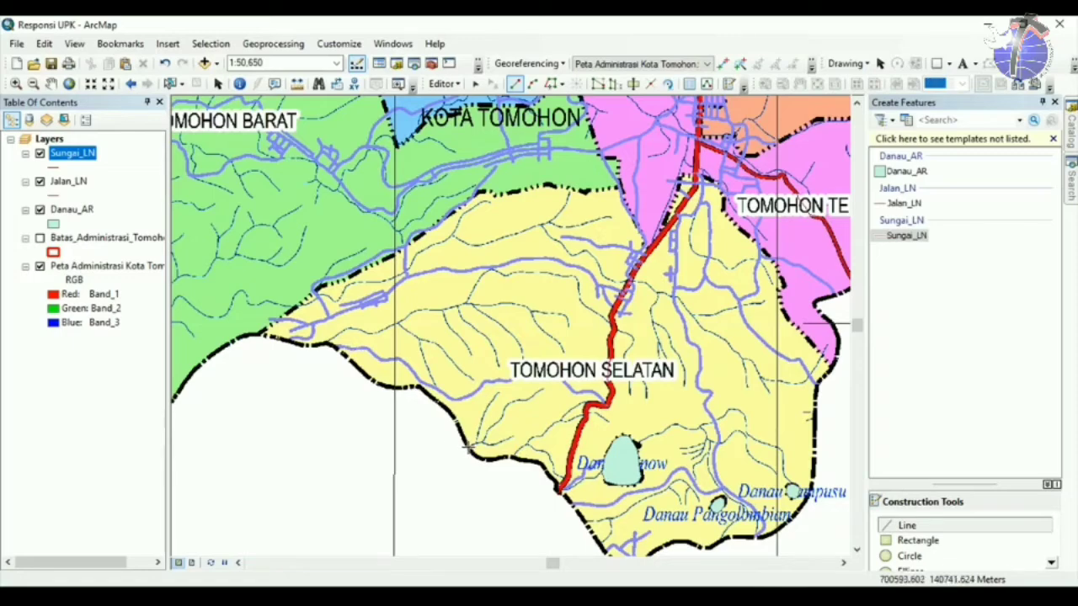
{"action": "scroll", "coordinate": [468, 449], "scroll_direction": "down", "scroll_amount": 3}
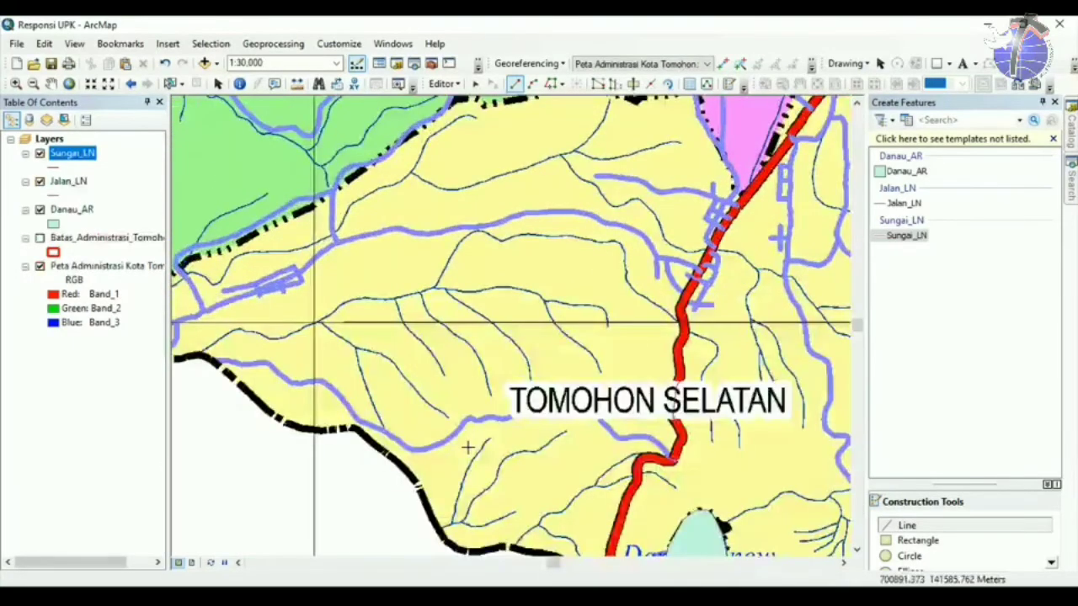
{"action": "left_click_drag", "start_coordinate": [468, 448], "coordinate": [444, 336]}
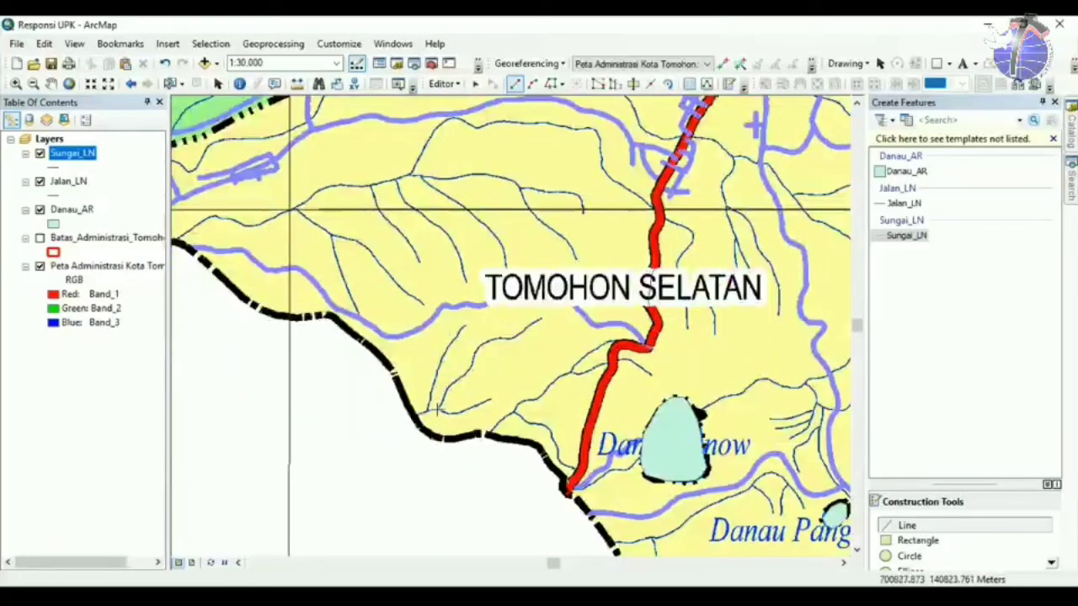
{"action": "left_click", "coordinate": [414, 415]}
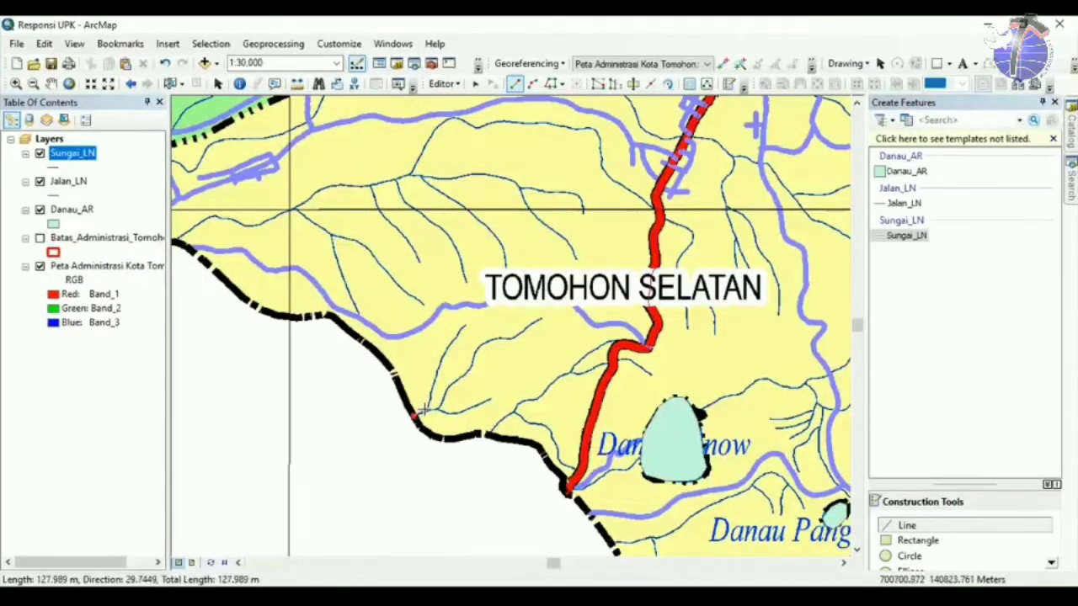
{"action": "left_click", "coordinate": [428, 409]}
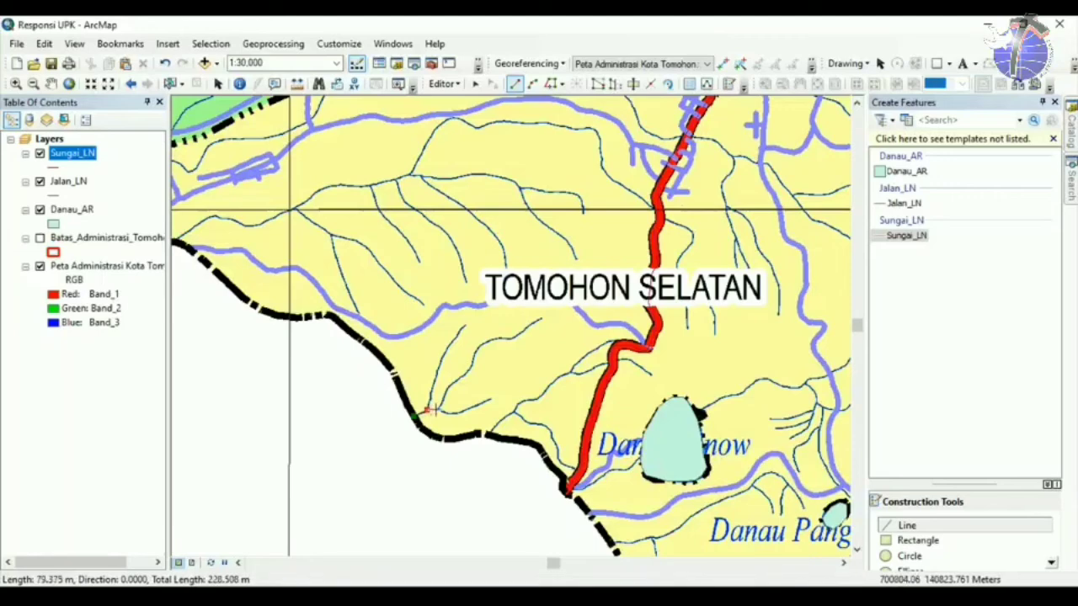
{"action": "left_click", "coordinate": [433, 410]}
{"action": "left_click", "coordinate": [439, 410]}
{"action": "left_click", "coordinate": [446, 411]}
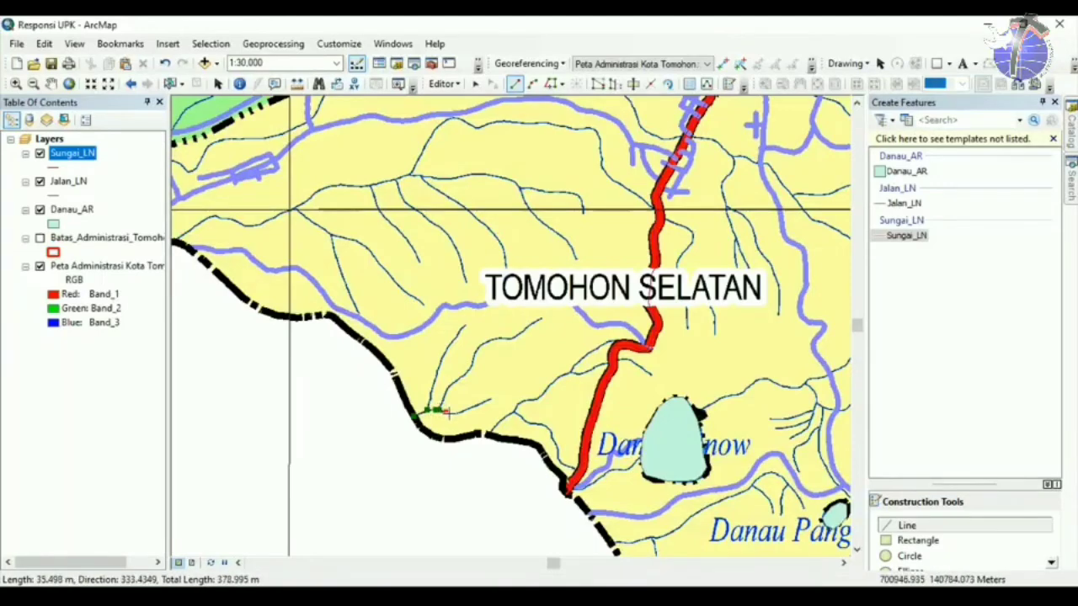
{"action": "left_click", "coordinate": [449, 412]}
{"action": "left_click", "coordinate": [462, 412]}
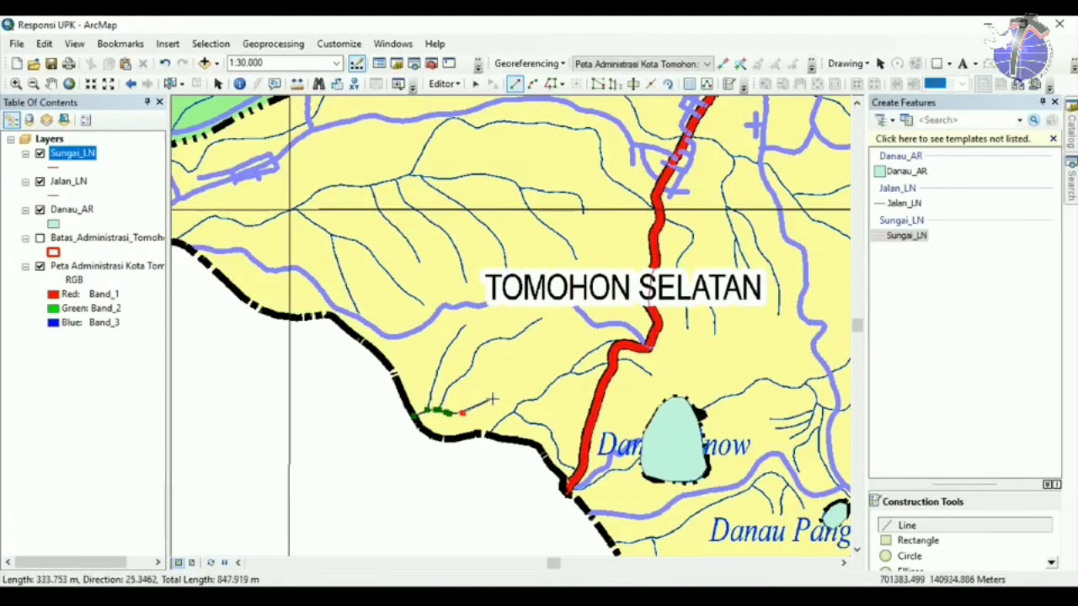
{"action": "double_click", "coordinate": [492, 401]}
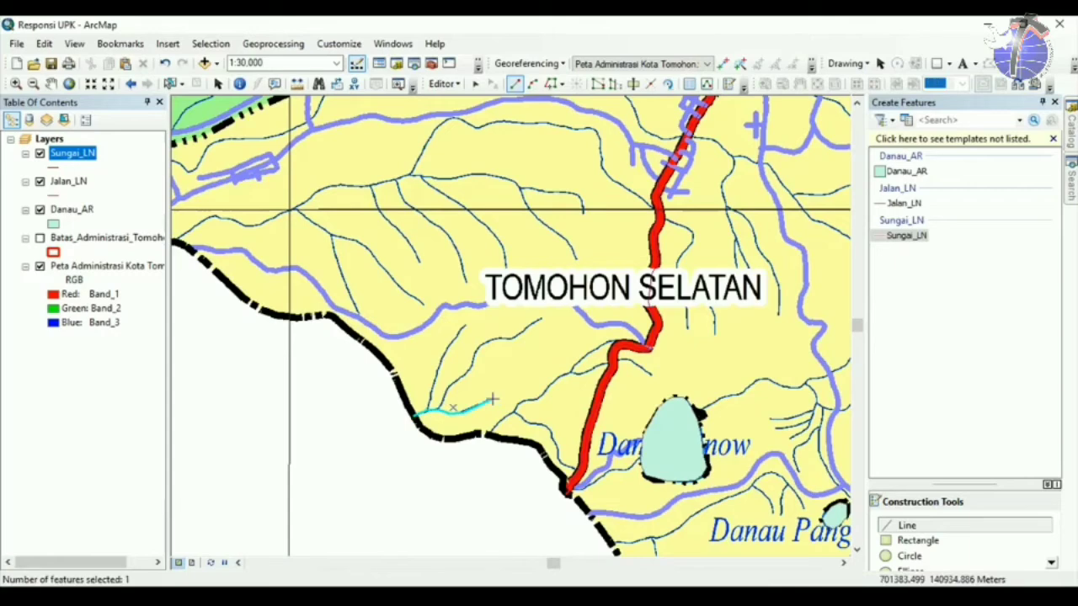
Trace the straighter western tributary northeast from its junction with the first river line and finish it at its upper end.
{"action": "left_click", "coordinate": [425, 411]}
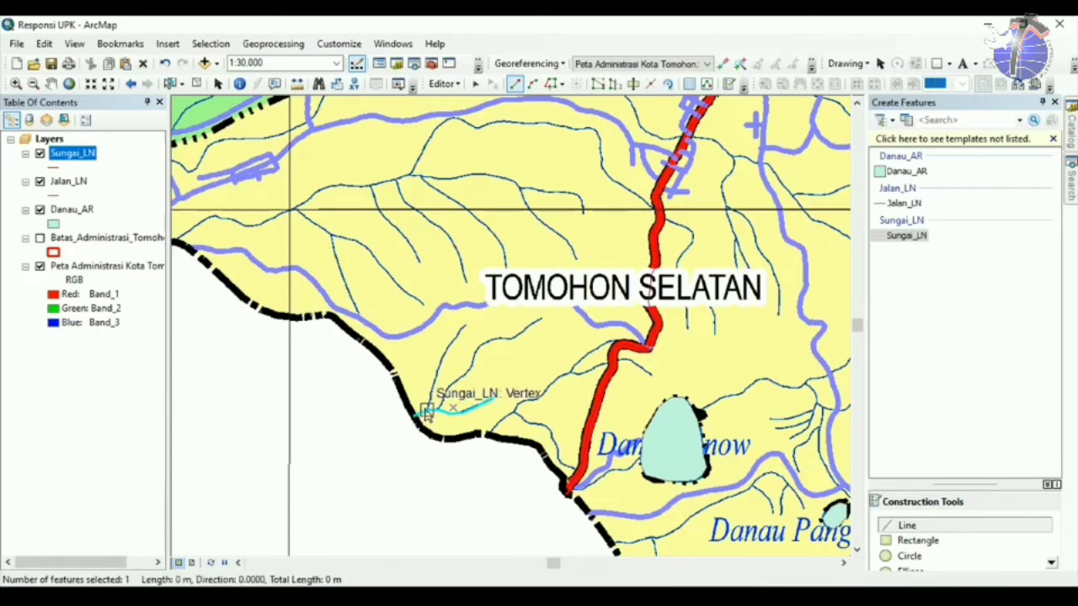
{"action": "left_click", "coordinate": [438, 360]}
{"action": "left_click", "coordinate": [455, 335]}
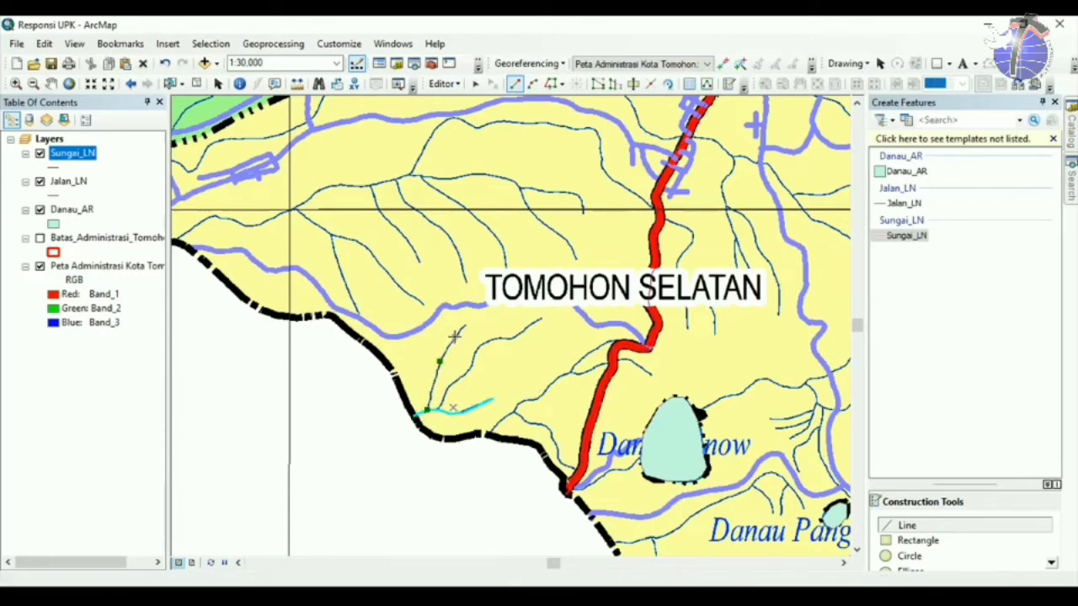
{"action": "double_click", "coordinate": [463, 325]}
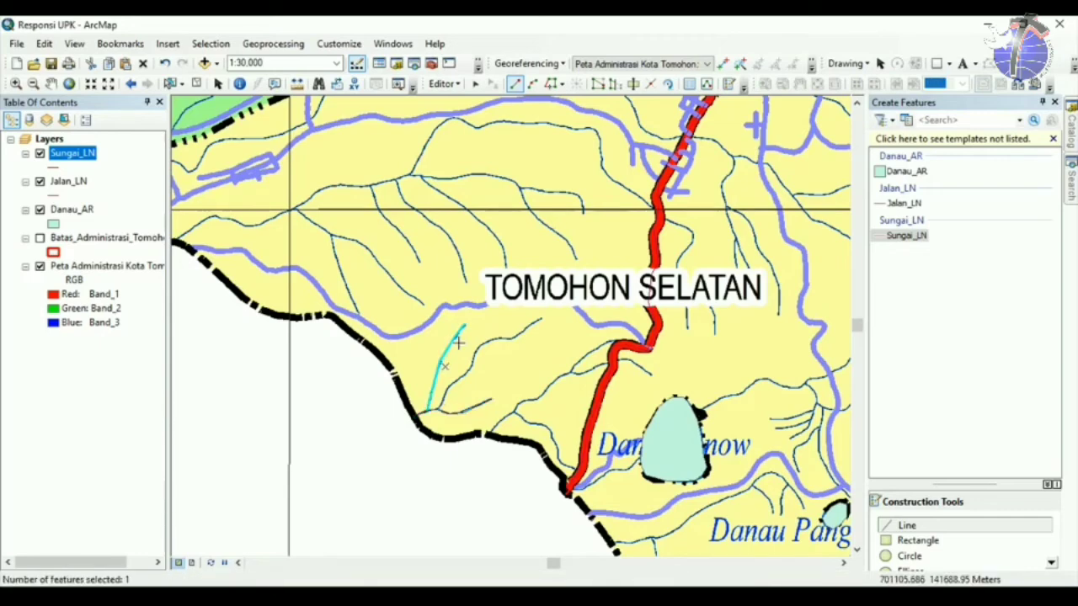
Trace the winding second tributary northeast from the first river line to its upper end below the Tomohon Selatan label.
{"action": "left_click", "coordinate": [436, 410]}
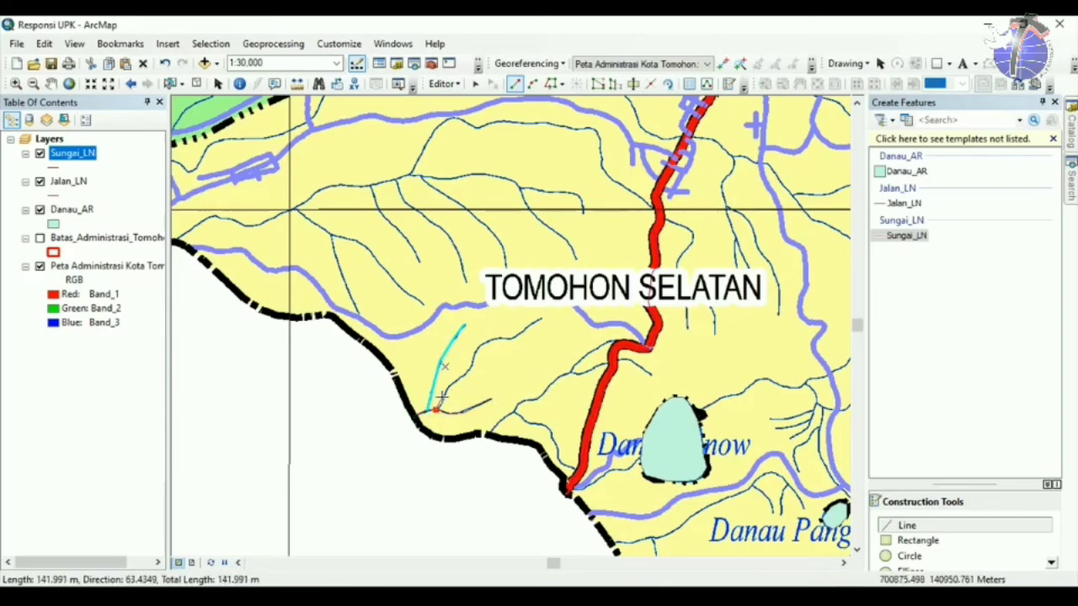
{"action": "left_click", "coordinate": [442, 403]}
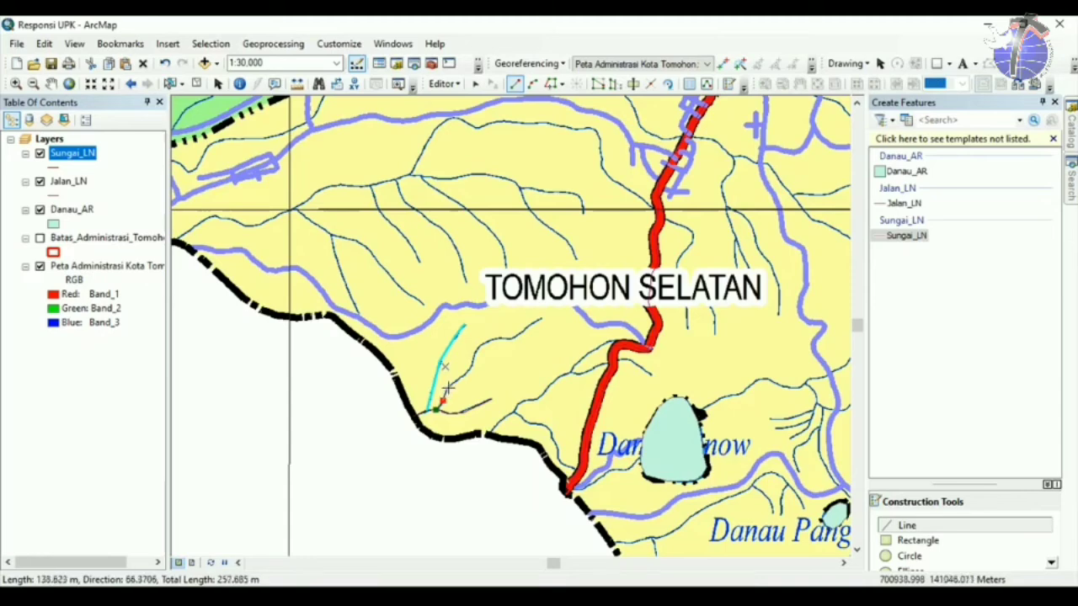
{"action": "left_click", "coordinate": [449, 387]}
{"action": "left_click", "coordinate": [454, 380]}
{"action": "left_click", "coordinate": [463, 372]}
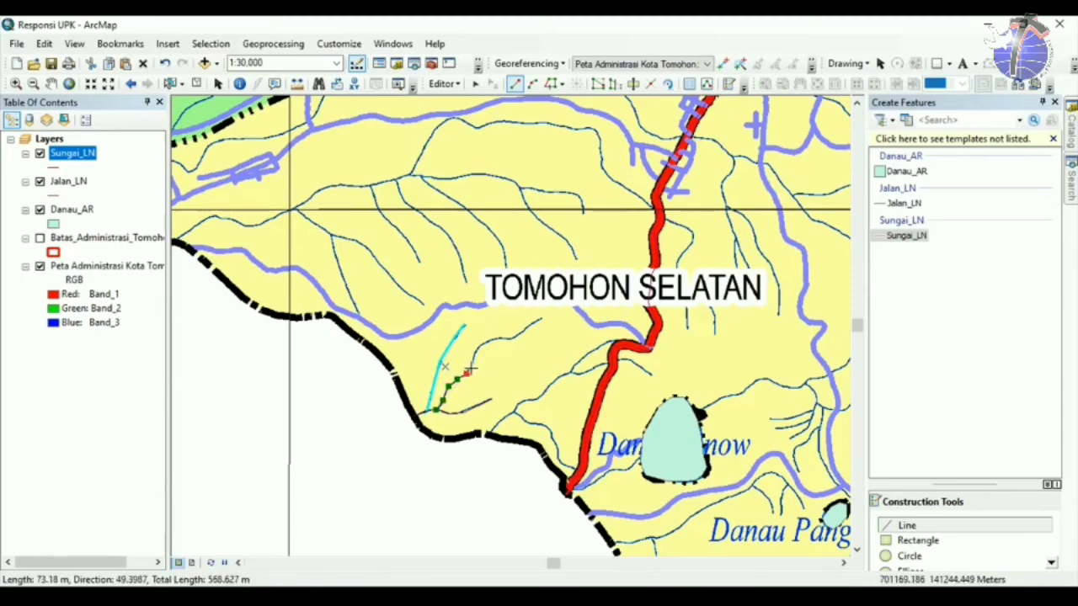
{"action": "left_click", "coordinate": [471, 363]}
{"action": "left_click", "coordinate": [476, 352]}
{"action": "left_click", "coordinate": [486, 343]}
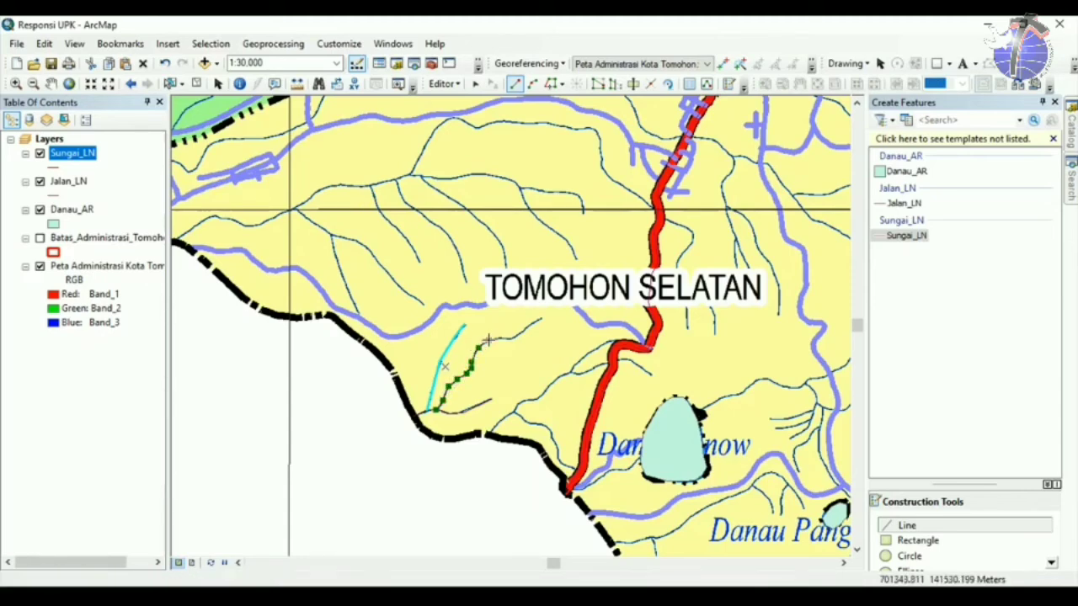
{"action": "left_click", "coordinate": [495, 338]}
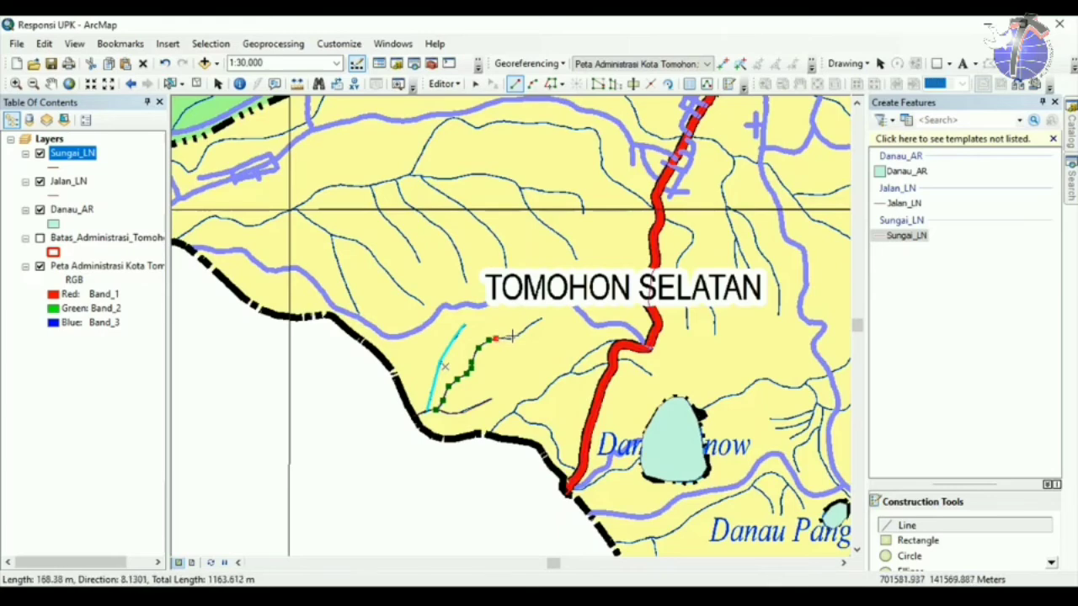
{"action": "left_click", "coordinate": [509, 338]}
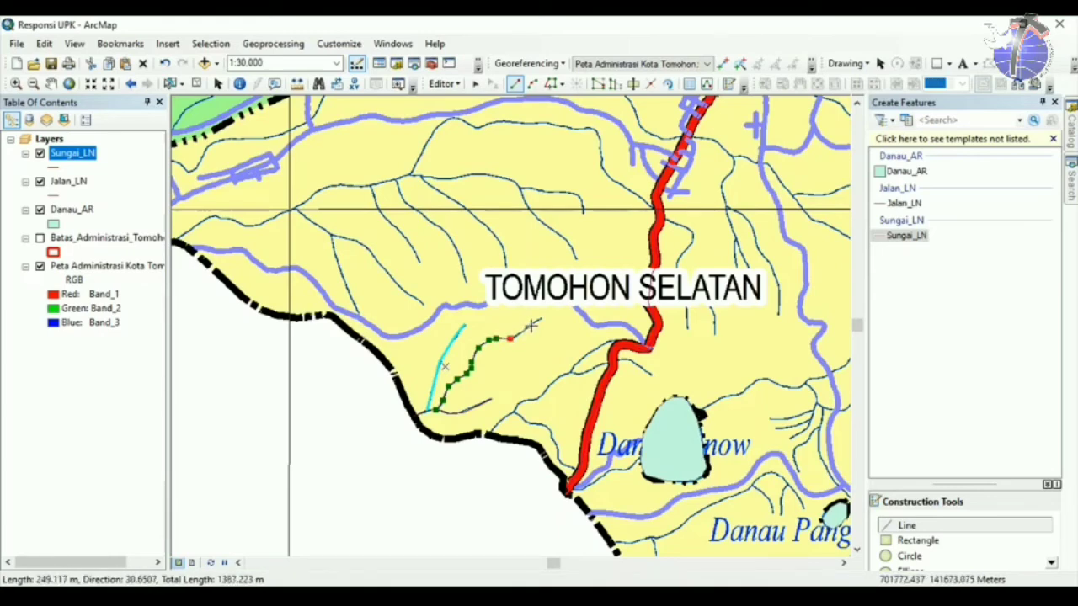
{"action": "double_click", "coordinate": [537, 321]}
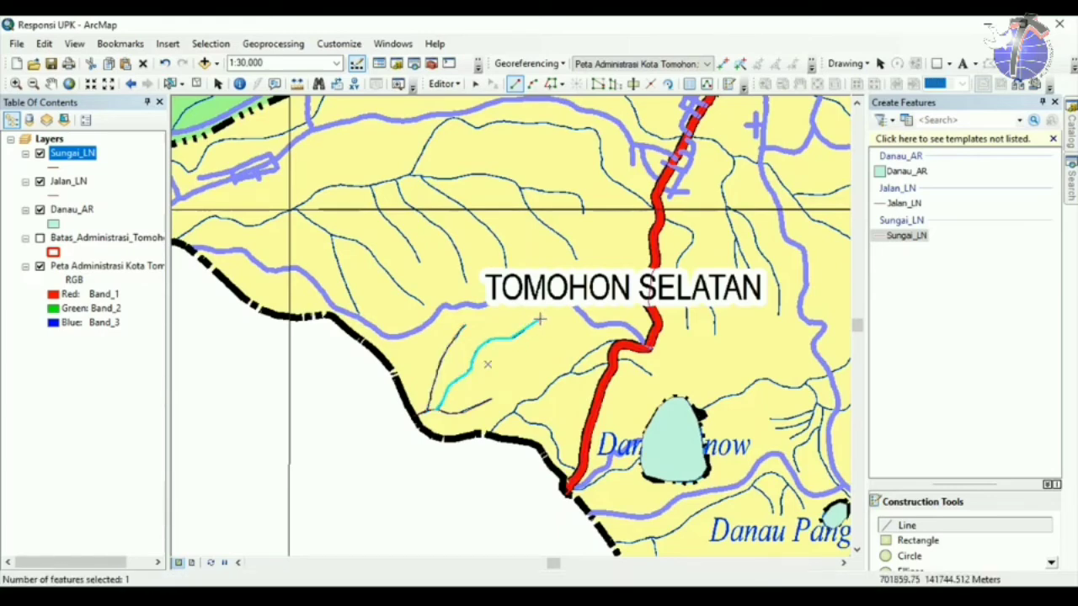
Trace the river running northeast from Tomohon Selatan's southwestern boundary to the red main road as a Sungai_LN line about 1.6 km long.
{"action": "left_click_drag", "start_coordinate": [420, 391], "coordinate": [342, 380]}
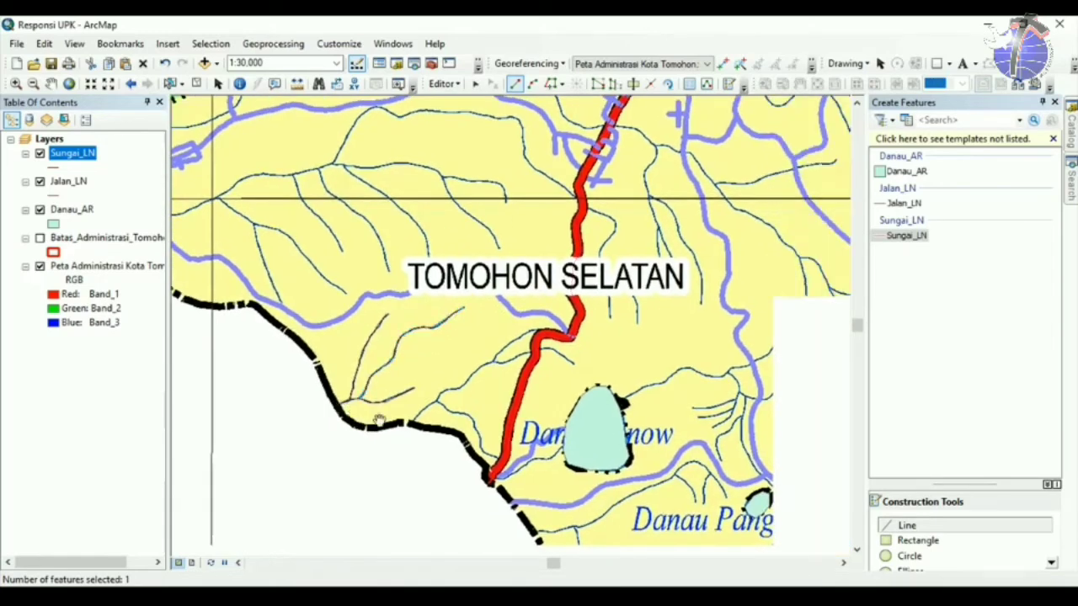
{"action": "left_click", "coordinate": [413, 420]}
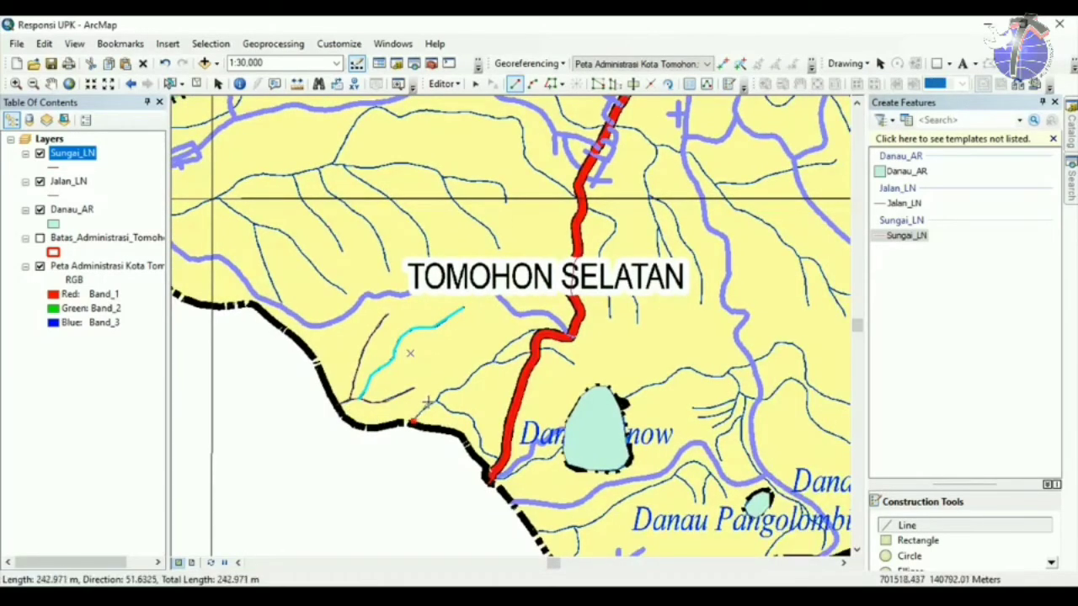
{"action": "left_click", "coordinate": [426, 403]}
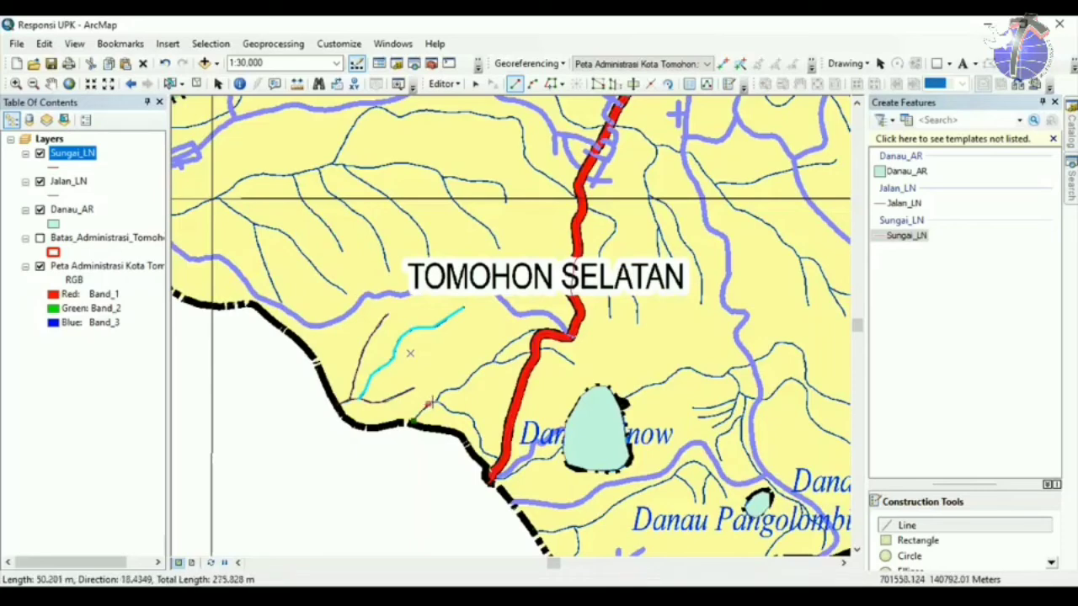
{"action": "left_click", "coordinate": [434, 399]}
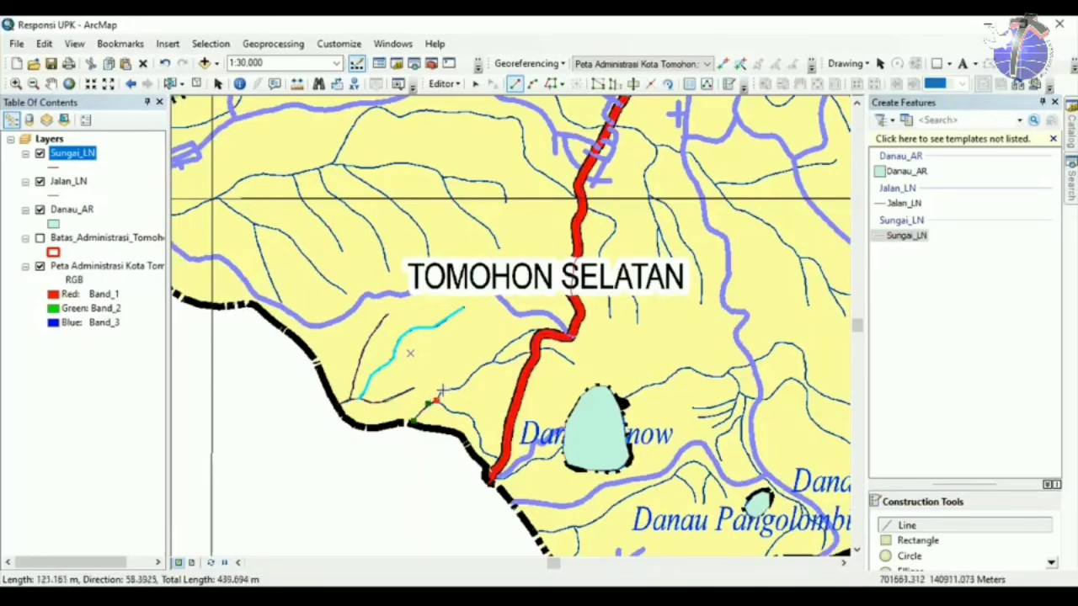
{"action": "left_click", "coordinate": [441, 391]}
{"action": "left_click", "coordinate": [457, 388]}
{"action": "left_click", "coordinate": [464, 383]}
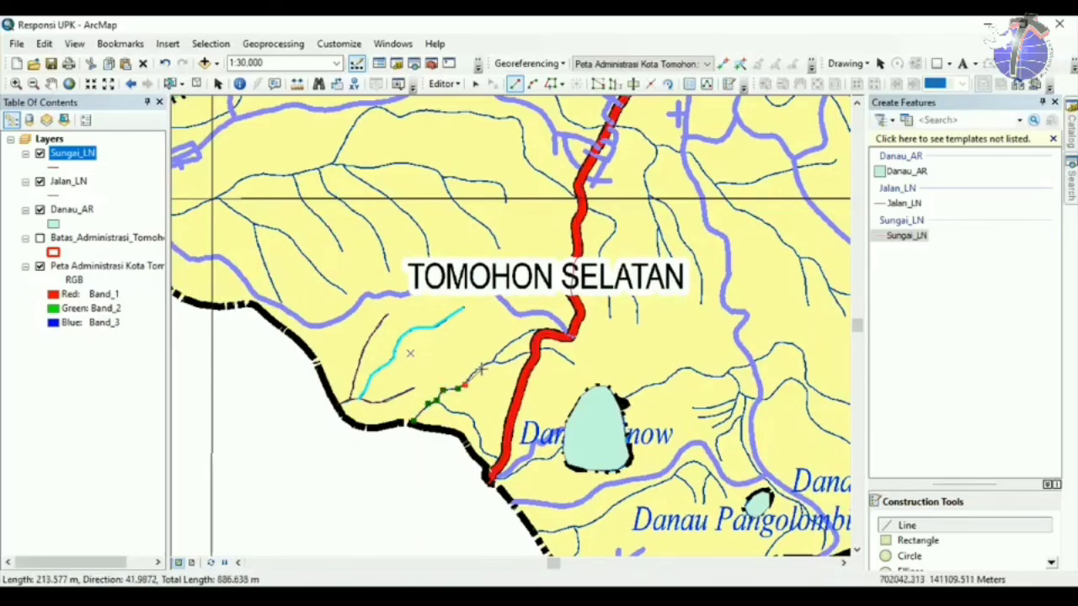
{"action": "left_click", "coordinate": [486, 363]}
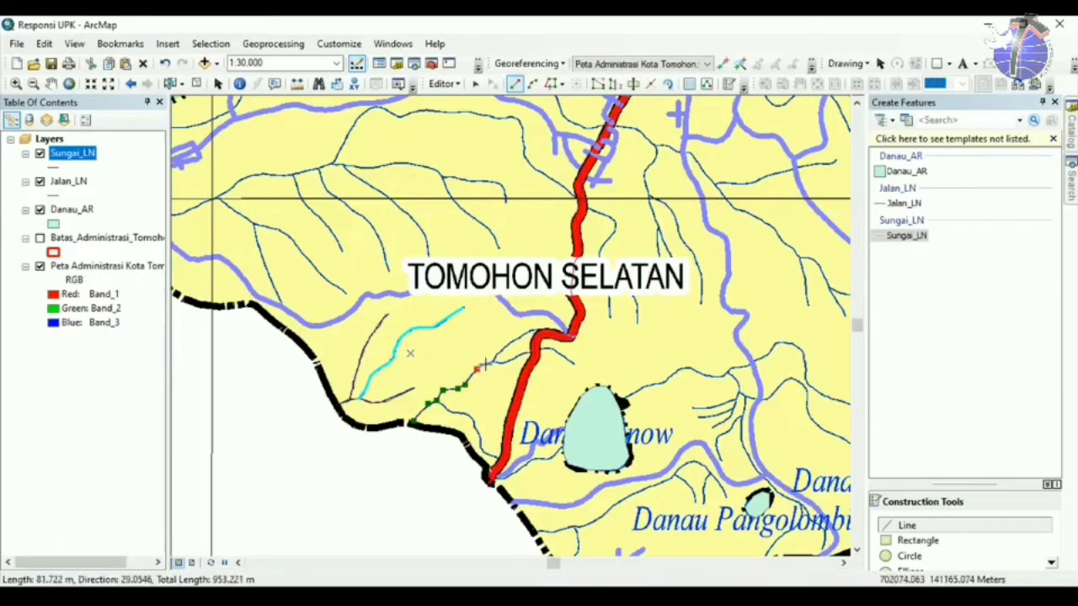
{"action": "left_click", "coordinate": [495, 358]}
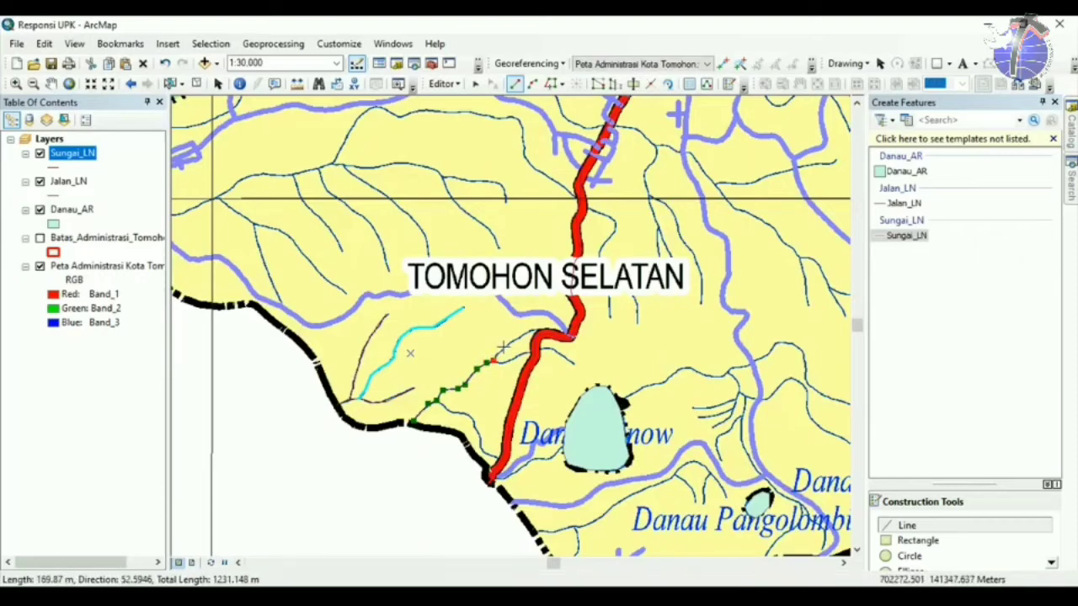
{"action": "left_click", "coordinate": [503, 346]}
{"action": "left_click", "coordinate": [517, 337]}
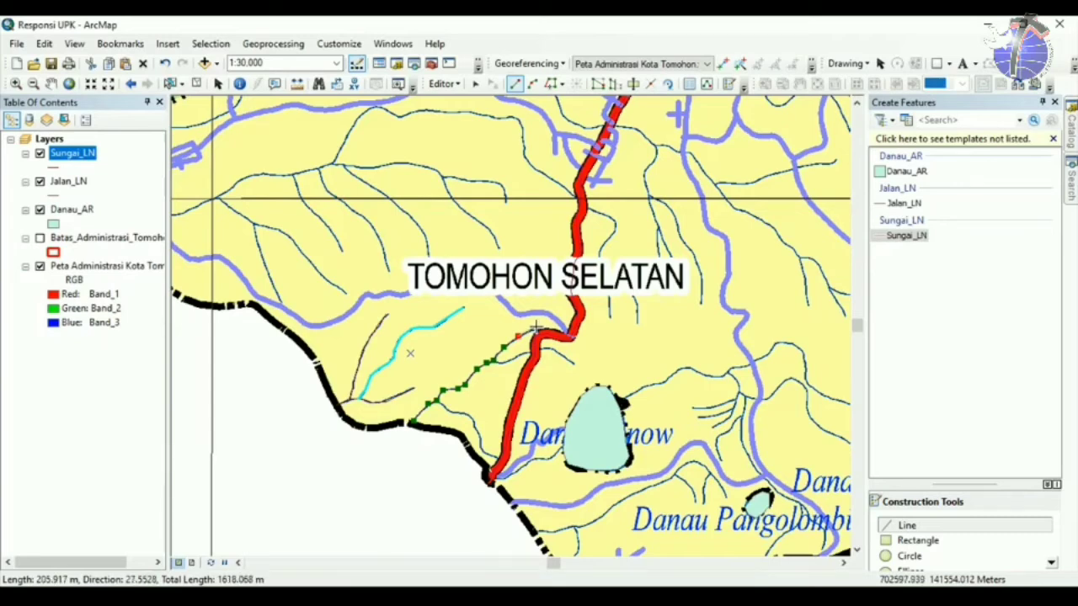
{"action": "double_click", "coordinate": [536, 328]}
Trace the branch that leaves this river and crosses east over the red main road as a line about 880 m long.
{"action": "left_click", "coordinate": [493, 361]}
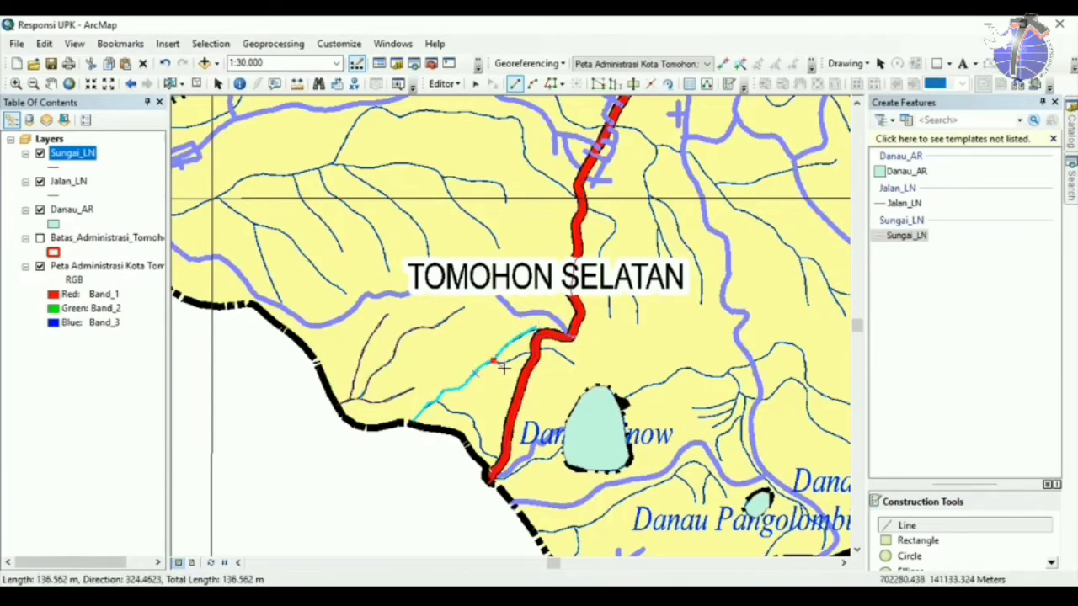
{"action": "scroll", "coordinate": [502, 364], "scroll_direction": "up", "scroll_amount": 2}
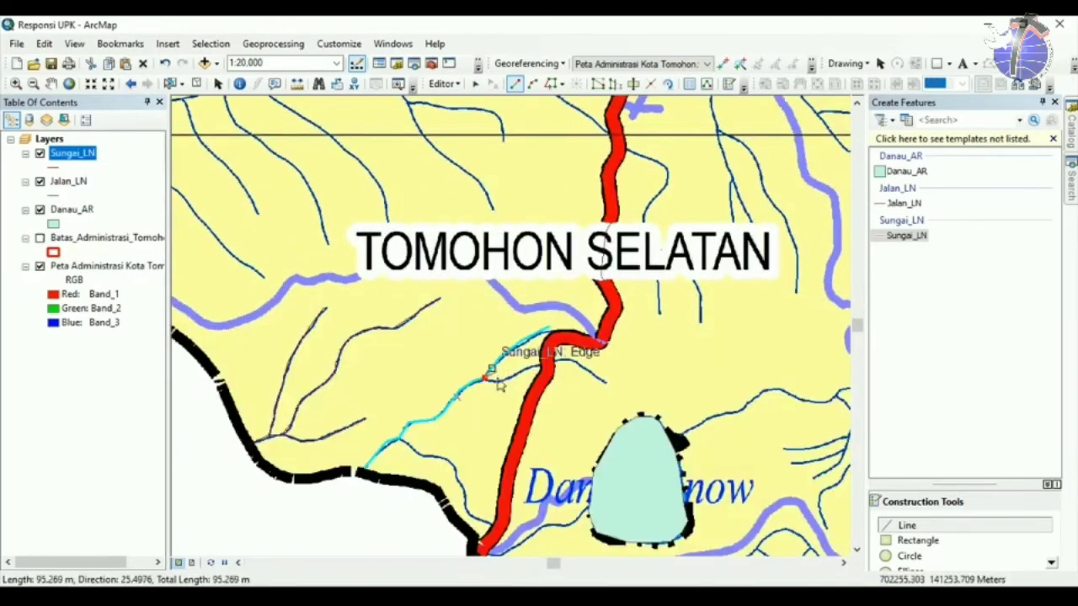
{"action": "left_click", "coordinate": [496, 381]}
{"action": "left_click", "coordinate": [514, 376]}
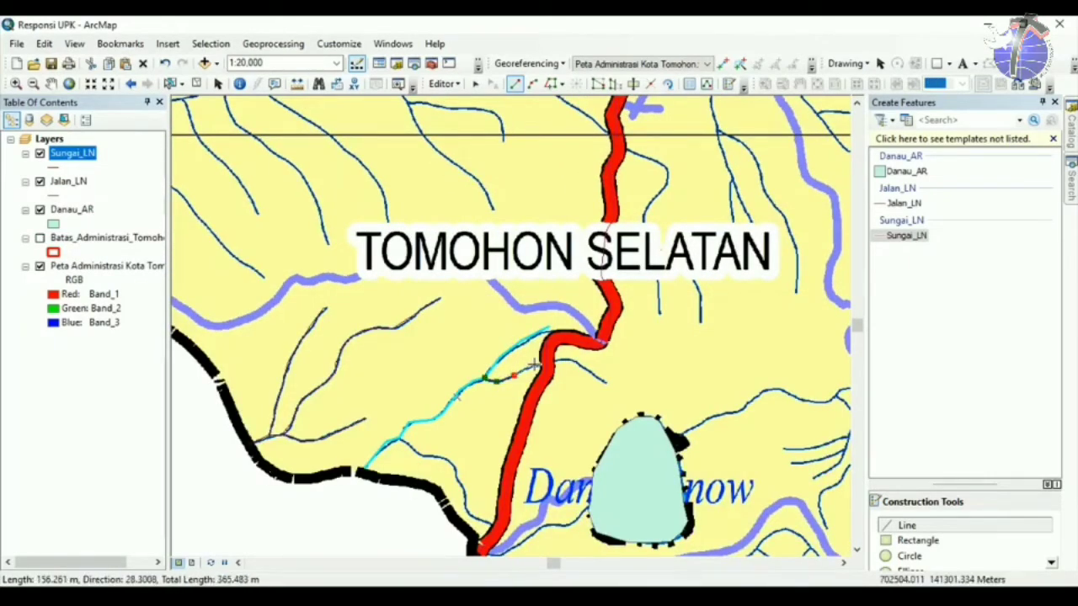
{"action": "left_click", "coordinate": [536, 363]}
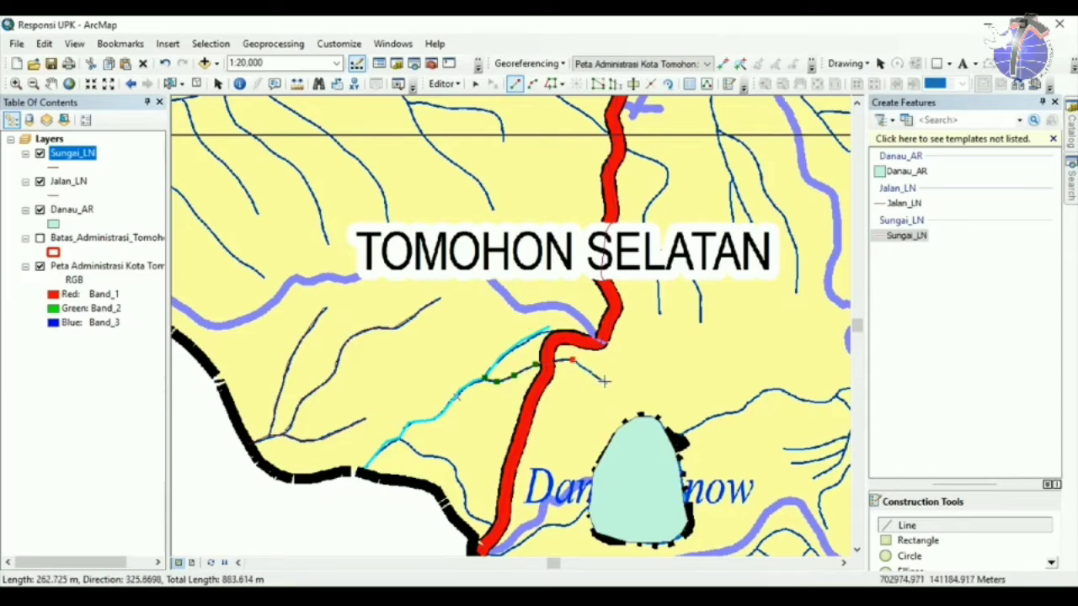
{"action": "double_click", "coordinate": [604, 382]}
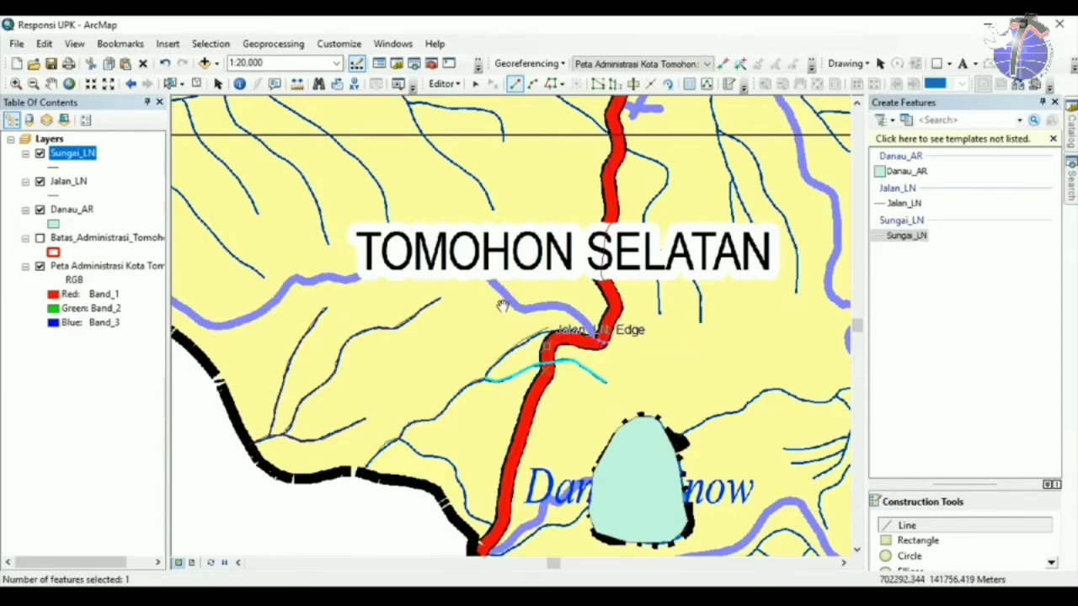
Trace the long river running east from Tomohon Selatan's far western boundary, past the first fork near the black grid line.
{"action": "left_click_drag", "start_coordinate": [343, 214], "coordinate": [556, 399]}
{"action": "left_click_drag", "start_coordinate": [431, 384], "coordinate": [622, 373]}
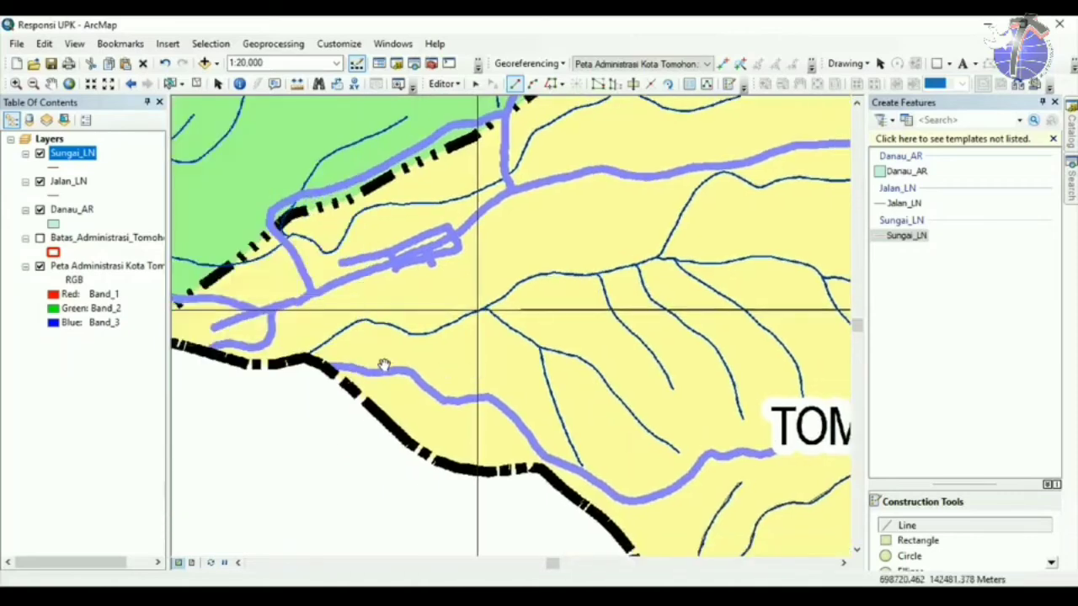
{"action": "left_click_drag", "start_coordinate": [353, 362], "coordinate": [377, 371]}
{"action": "left_click", "coordinate": [331, 363]}
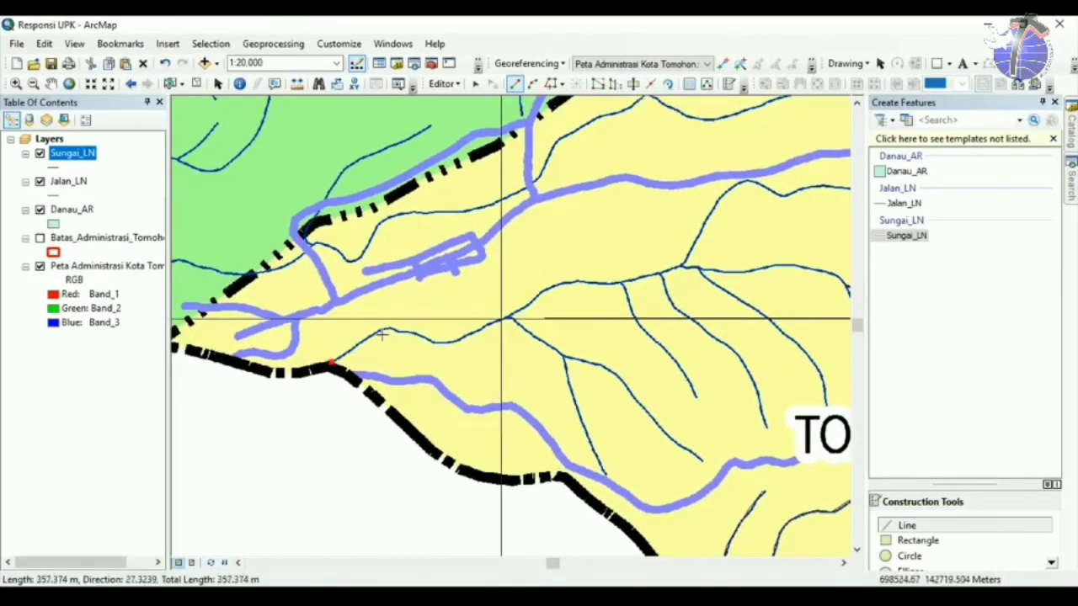
{"action": "left_click", "coordinate": [385, 329]}
{"action": "left_click", "coordinate": [393, 327]}
{"action": "left_click", "coordinate": [401, 329]}
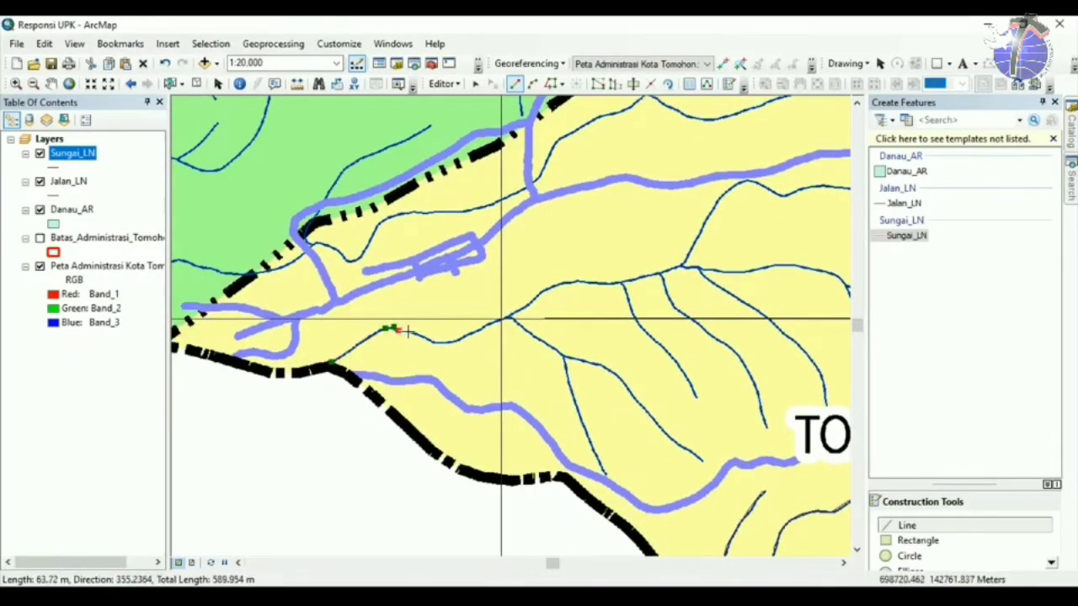
{"action": "left_click", "coordinate": [409, 330]}
{"action": "left_click", "coordinate": [419, 333]}
{"action": "left_click", "coordinate": [428, 337]}
{"action": "left_click", "coordinate": [438, 339]}
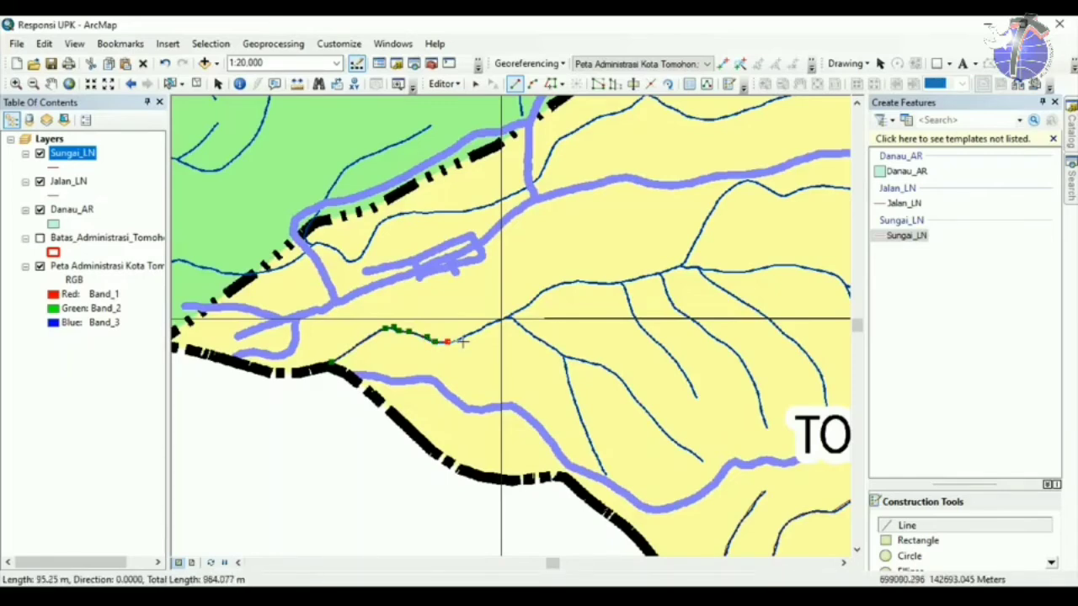
{"action": "left_click", "coordinate": [447, 341]}
{"action": "left_click", "coordinate": [457, 341]}
{"action": "left_click", "coordinate": [468, 335]}
{"action": "left_click", "coordinate": [480, 330]}
{"action": "left_click", "coordinate": [491, 324]}
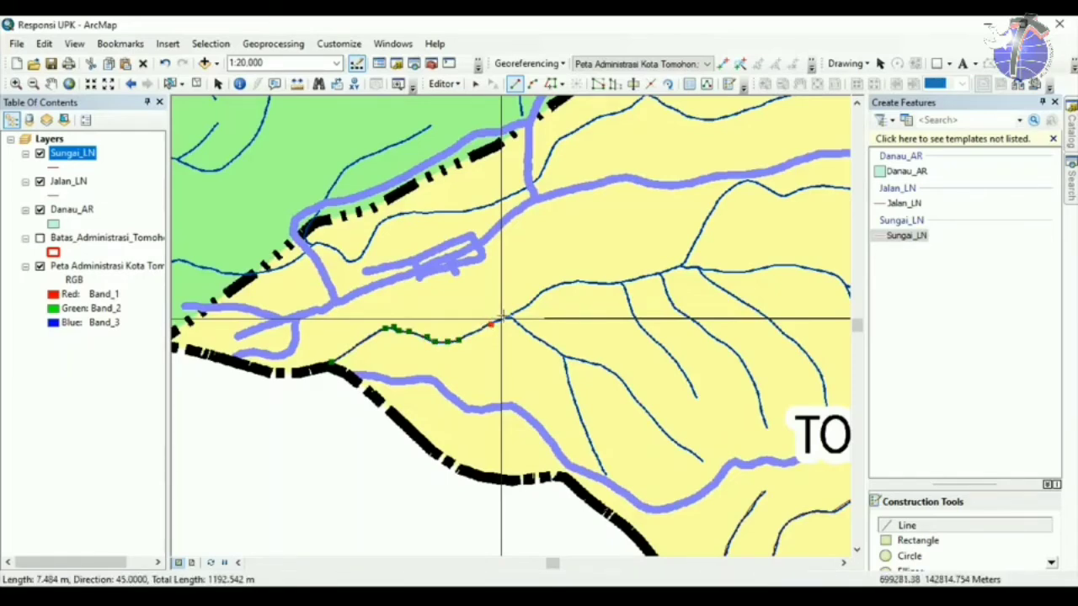
{"action": "left_click", "coordinate": [528, 305]}
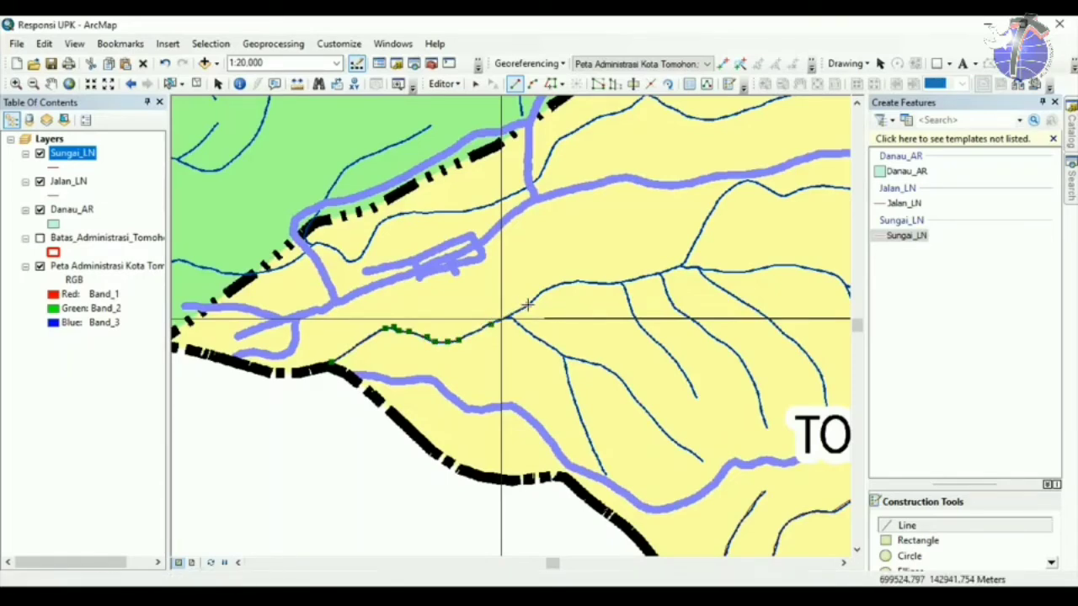
{"action": "scroll", "coordinate": [528, 304], "scroll_direction": "up", "scroll_amount": 2}
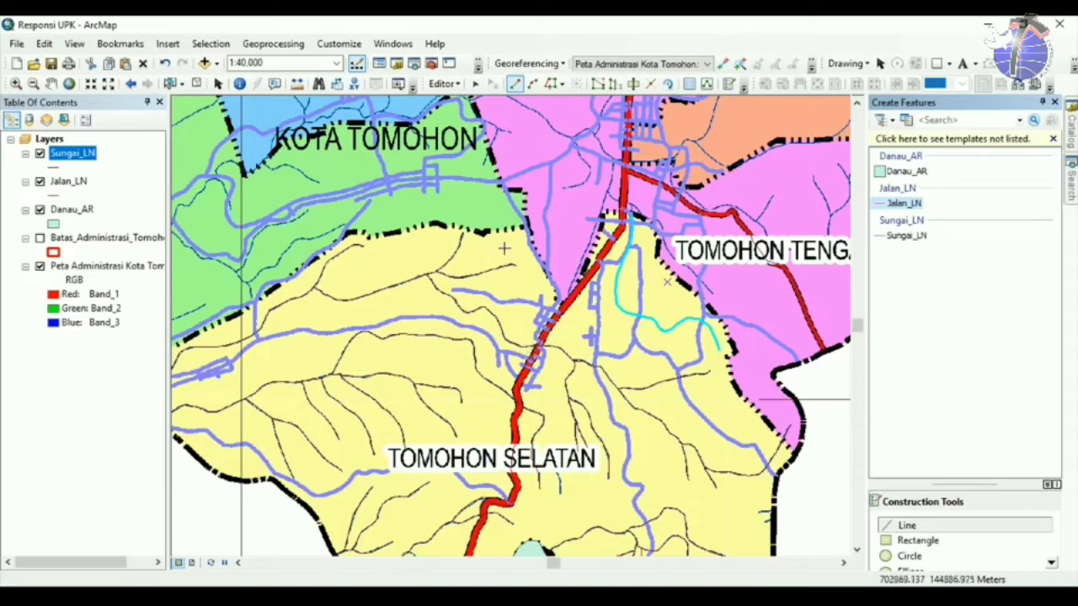
Save the edits made to the digitized map features.
{"action": "left_click", "coordinate": [52, 86]}
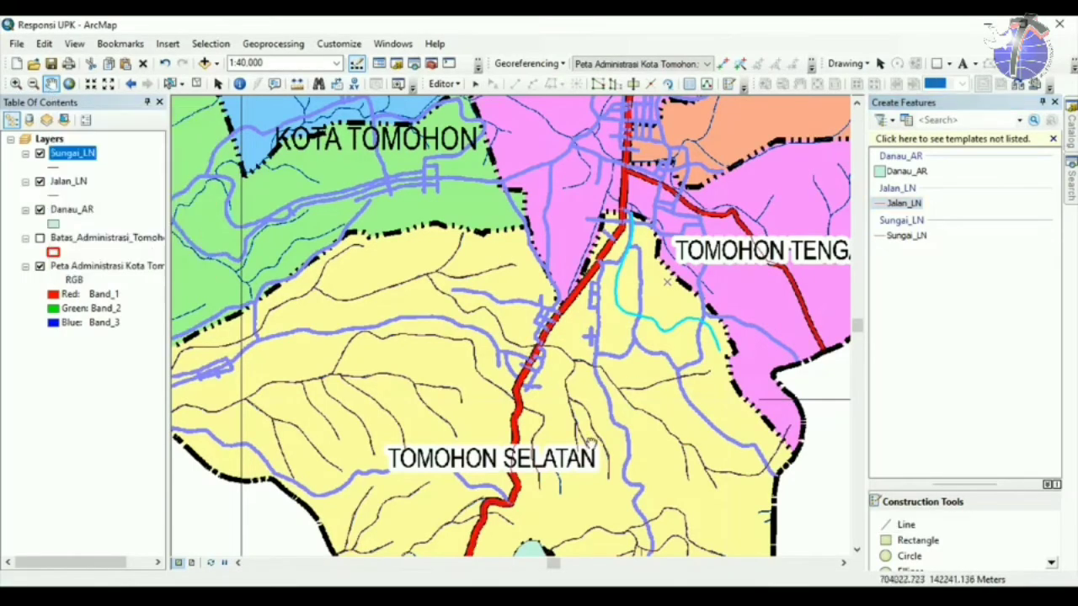
{"action": "left_click_drag", "start_coordinate": [554, 370], "coordinate": [576, 288]}
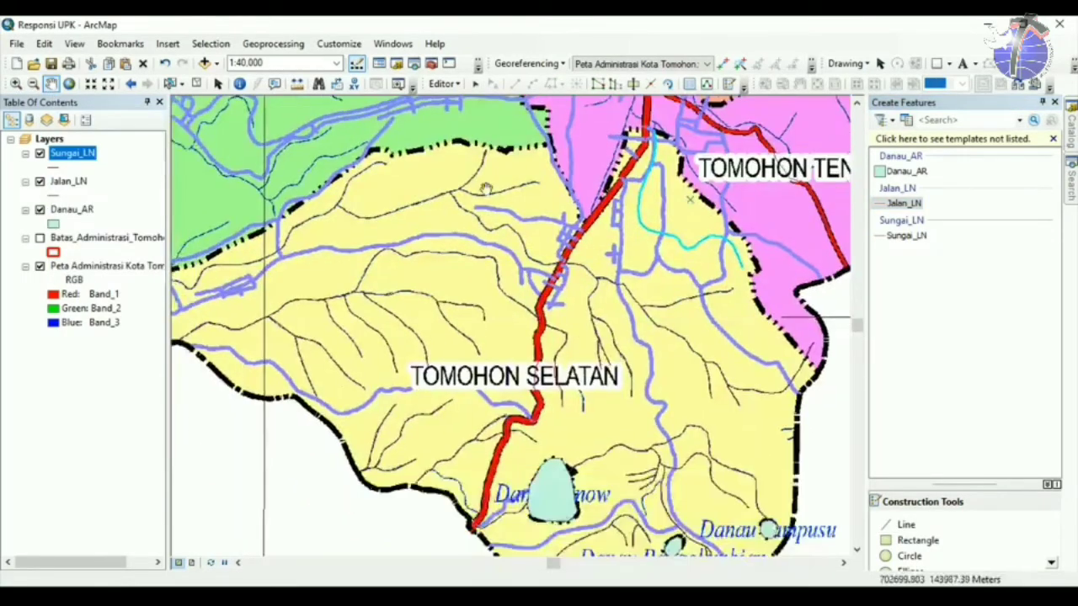
{"action": "left_click", "coordinate": [71, 85]}
{"action": "left_click", "coordinate": [446, 85]}
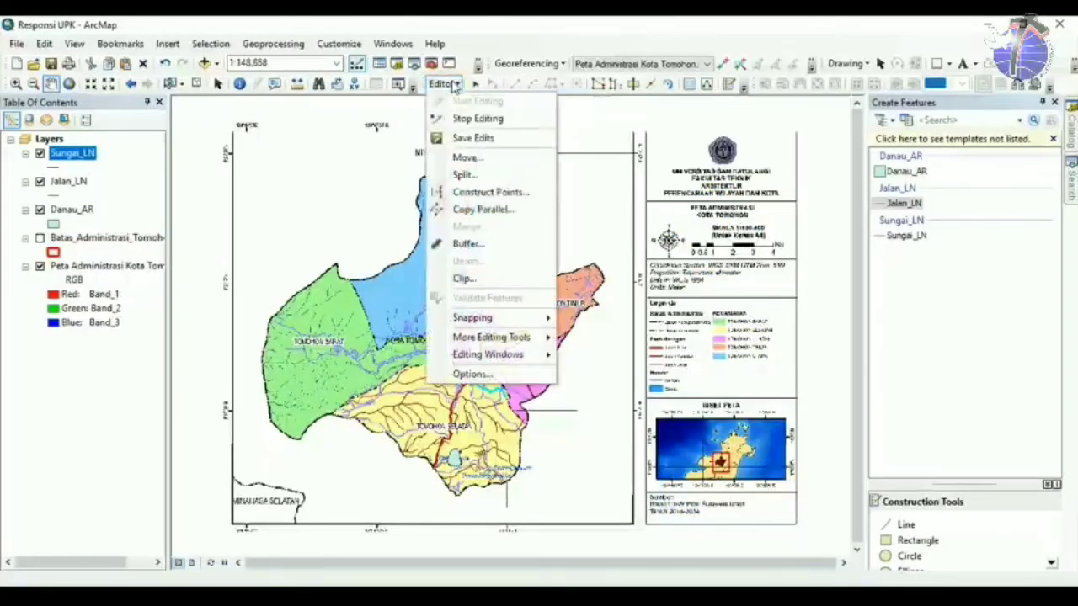
{"action": "left_click", "coordinate": [476, 139]}
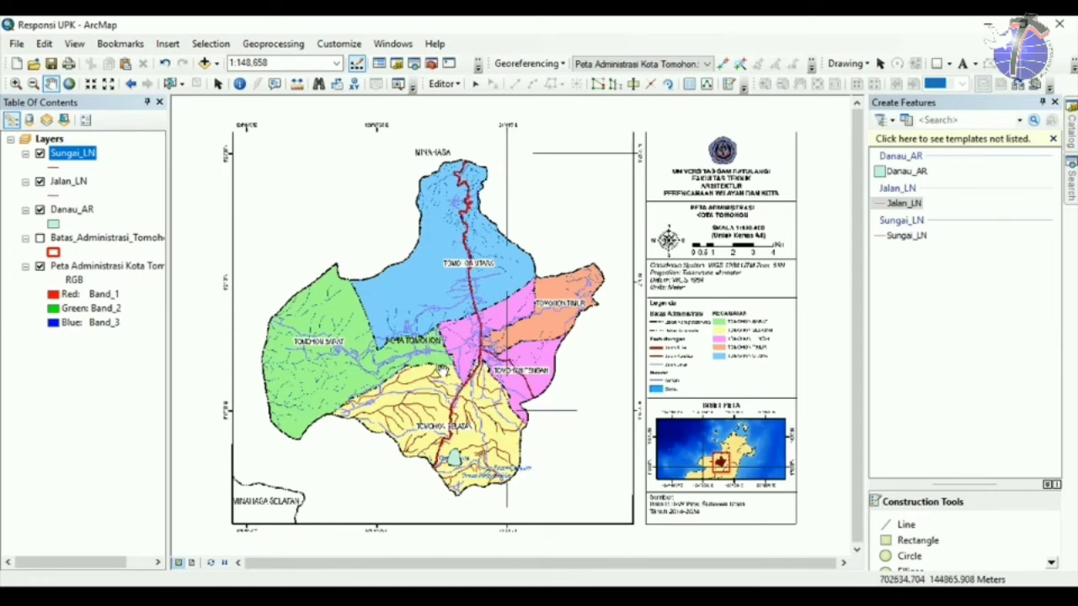
Examine the digitized features against the whole Kota Tomohon map, including the northern end of Tomohon Utara.
{"action": "left_click_drag", "start_coordinate": [351, 283], "coordinate": [390, 373]}
{"action": "left_click_drag", "start_coordinate": [408, 521], "coordinate": [400, 456]}
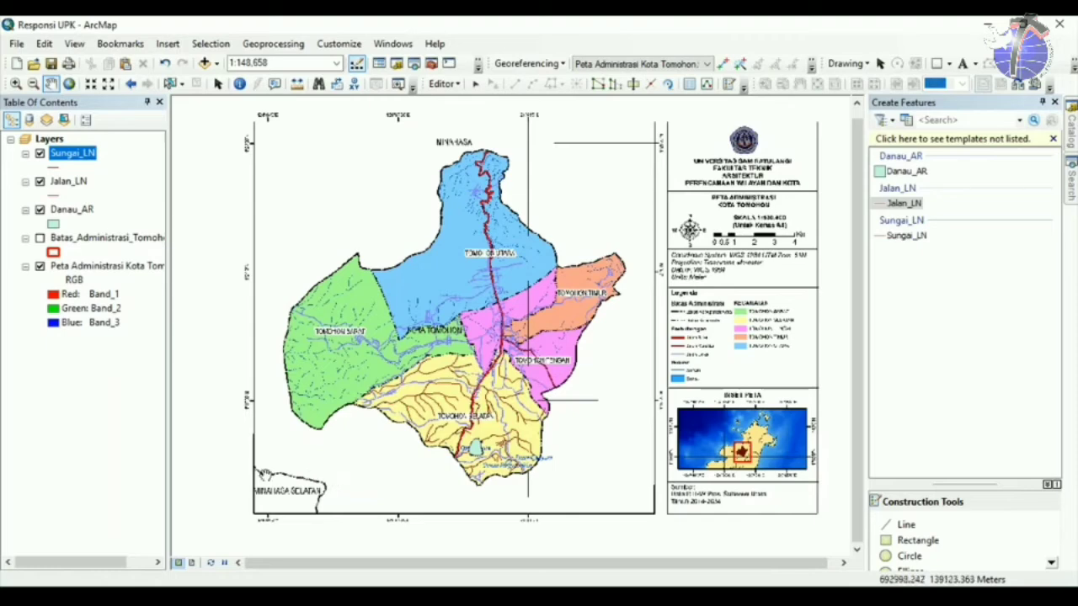
{"action": "left_click_drag", "start_coordinate": [371, 413], "coordinate": [403, 490]}
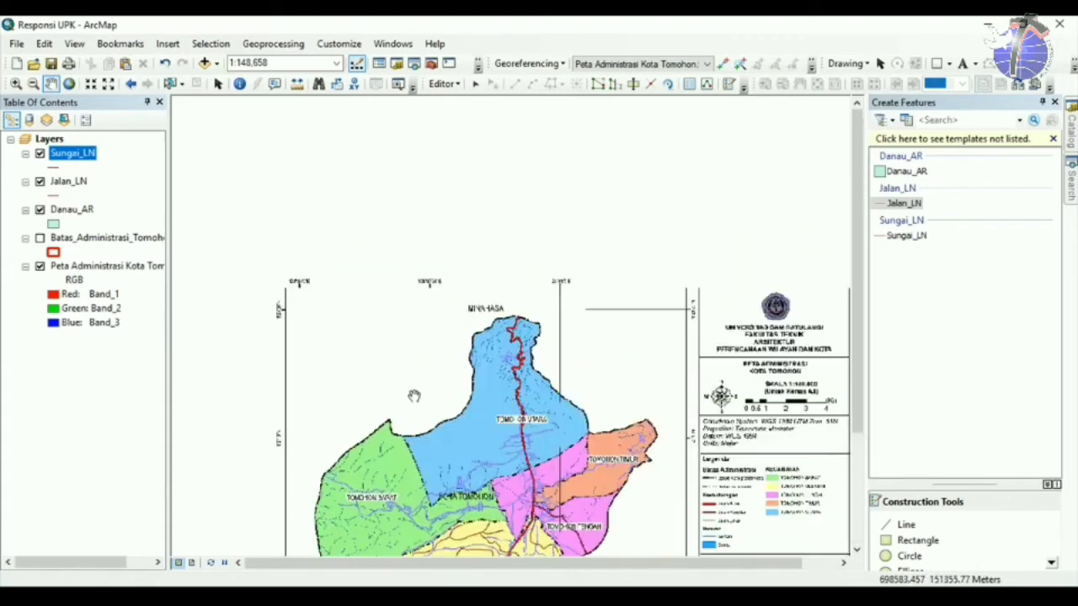
{"action": "scroll", "coordinate": [413, 394], "scroll_direction": "down", "scroll_amount": 3}
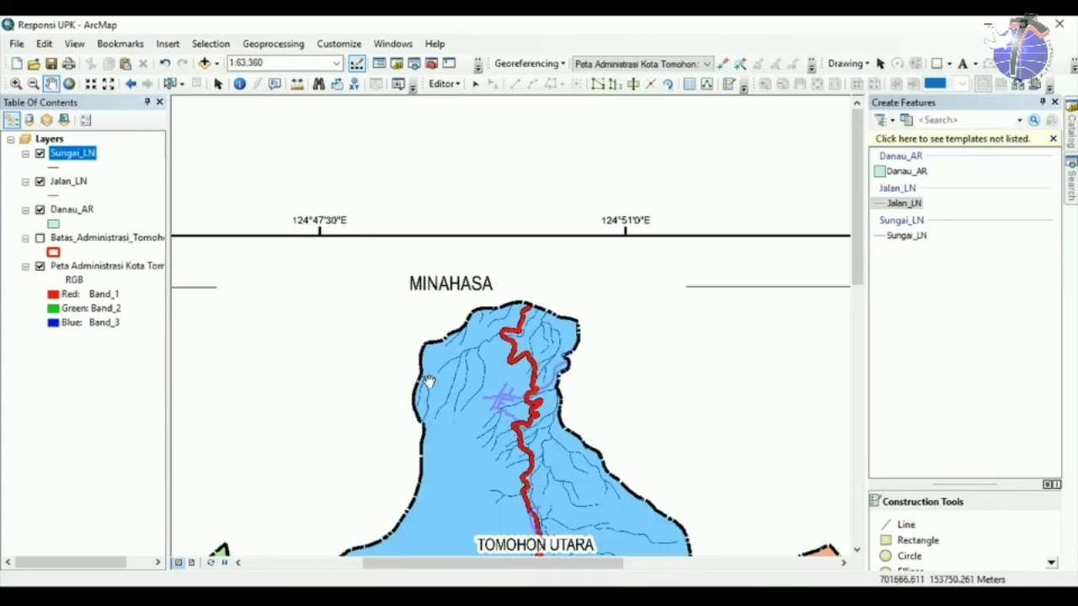
{"action": "scroll", "coordinate": [427, 380], "scroll_direction": "up", "scroll_amount": 2}
{"action": "scroll", "coordinate": [430, 381], "scroll_direction": "up", "scroll_amount": 2}
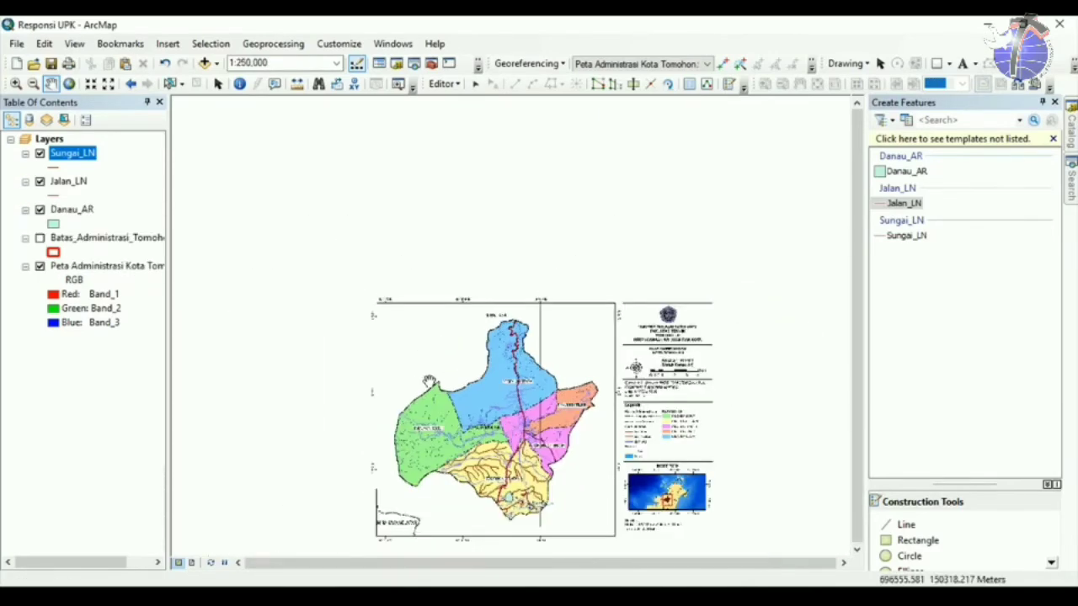
{"action": "scroll", "coordinate": [430, 381], "scroll_direction": "down", "scroll_amount": 2}
{"action": "left_click_drag", "start_coordinate": [438, 497], "coordinate": [405, 264]}
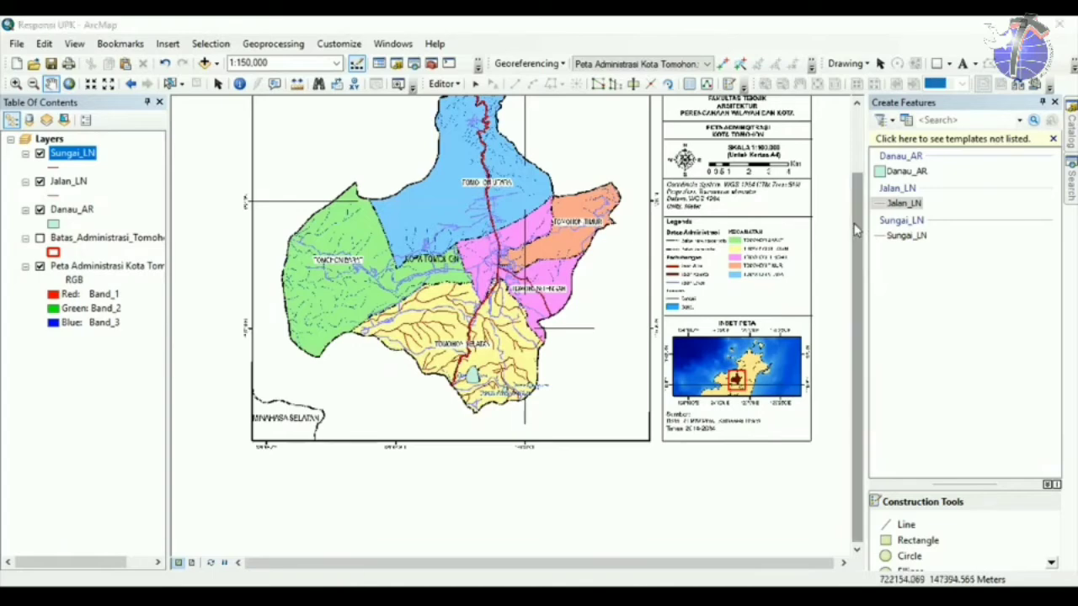
{"action": "left_click_drag", "start_coordinate": [855, 232], "coordinate": [855, 183]}
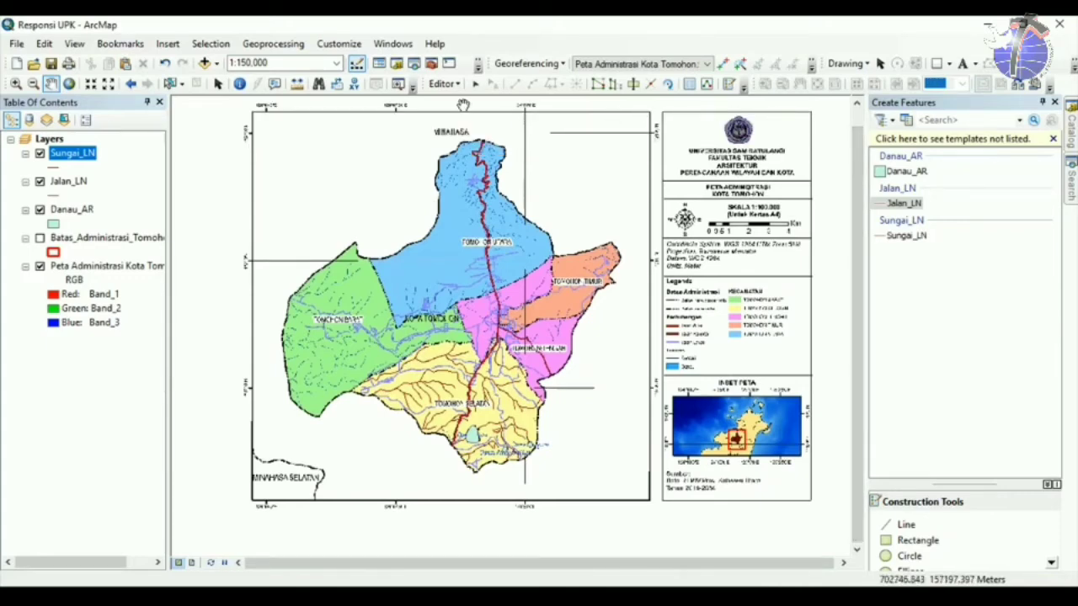
Stop editing, turn on the administrative boundary layer, and check the vector layers with the Peta Administrasi Kota Tomohon raster briefly hidden.
{"action": "left_click", "coordinate": [444, 83]}
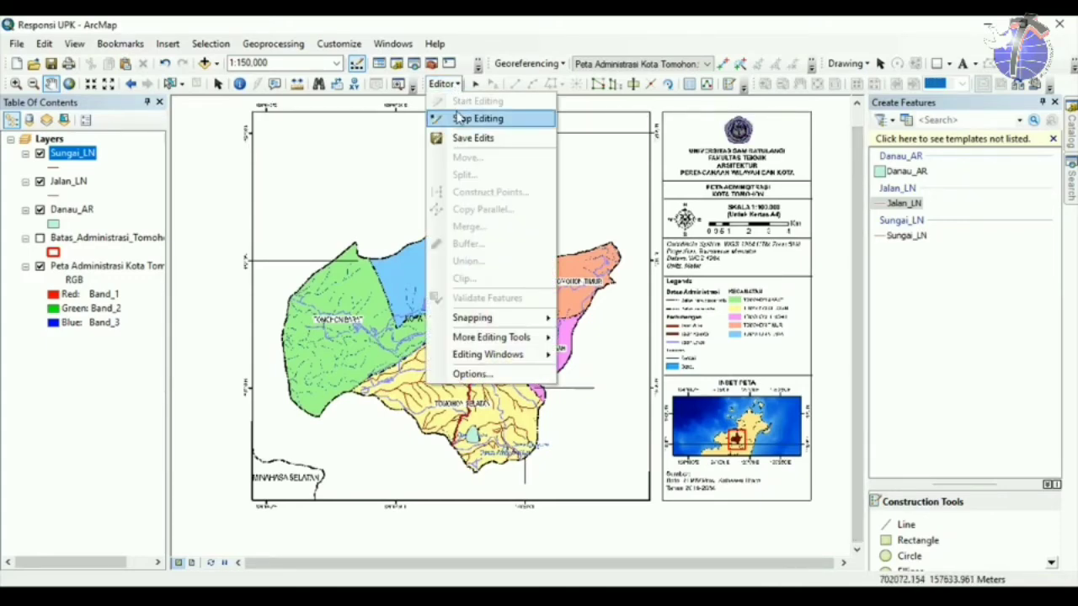
{"action": "left_click", "coordinate": [457, 116]}
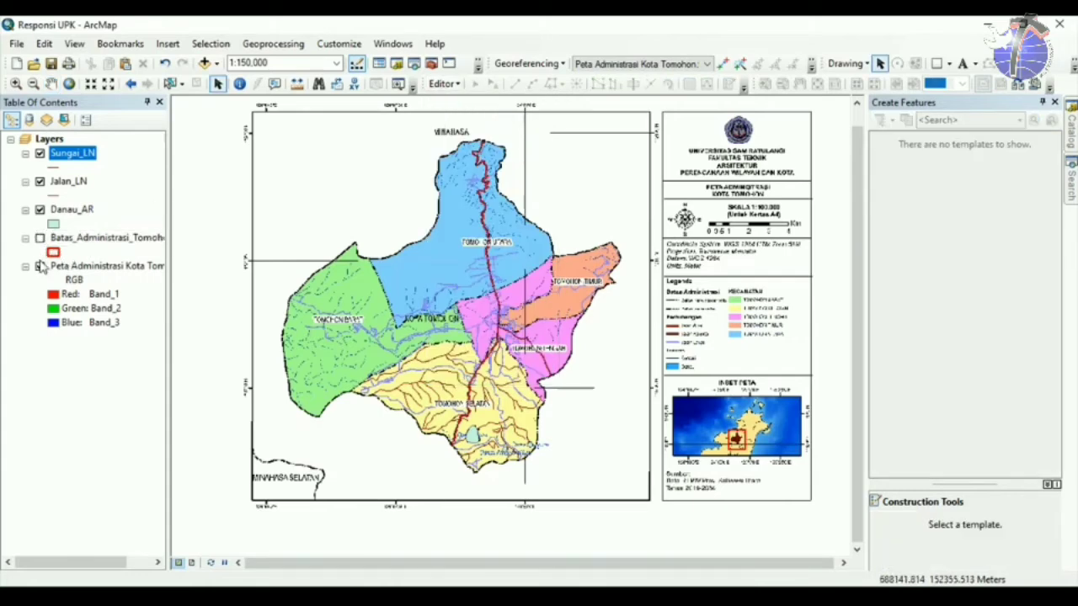
{"action": "left_click", "coordinate": [40, 266]}
{"action": "left_click", "coordinate": [40, 239]}
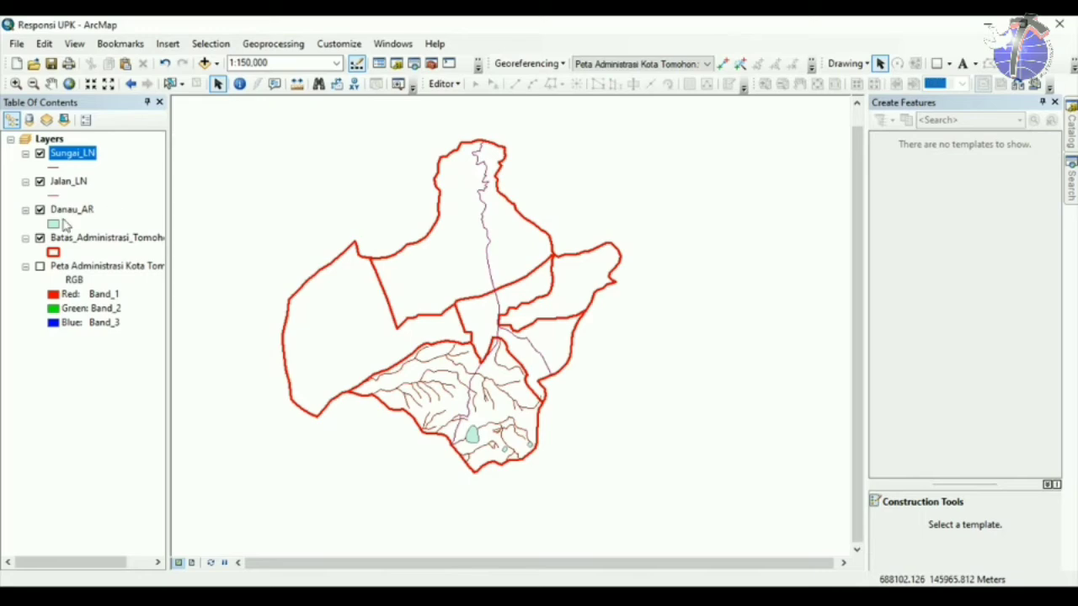
{"action": "left_click", "coordinate": [40, 267]}
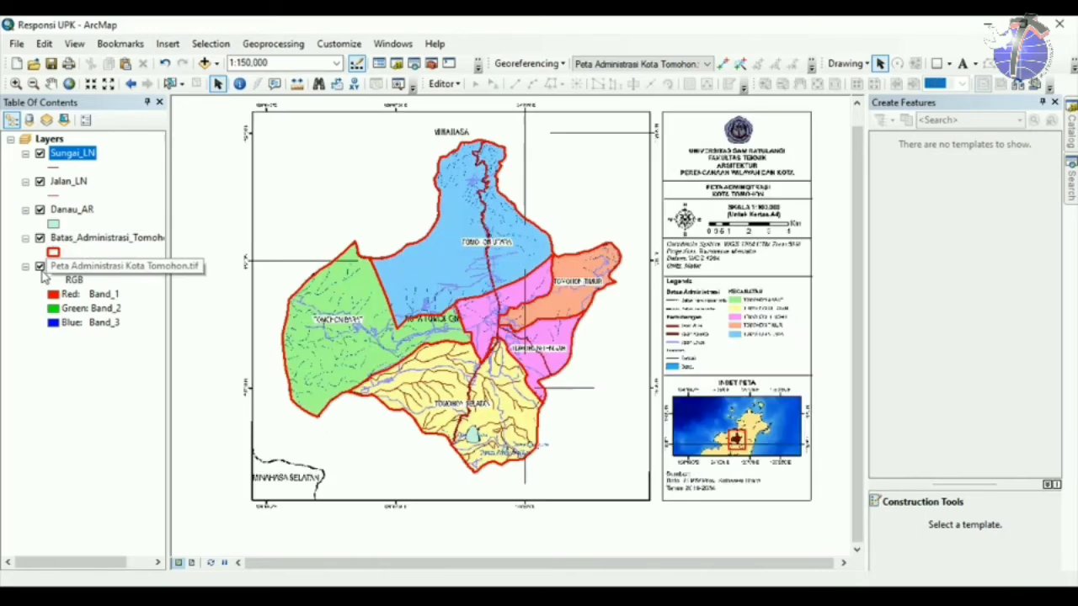
View the attribute table of the Batas_Administrasi_Tomohon_AR layer and close it again.
{"action": "right_click", "coordinate": [76, 244]}
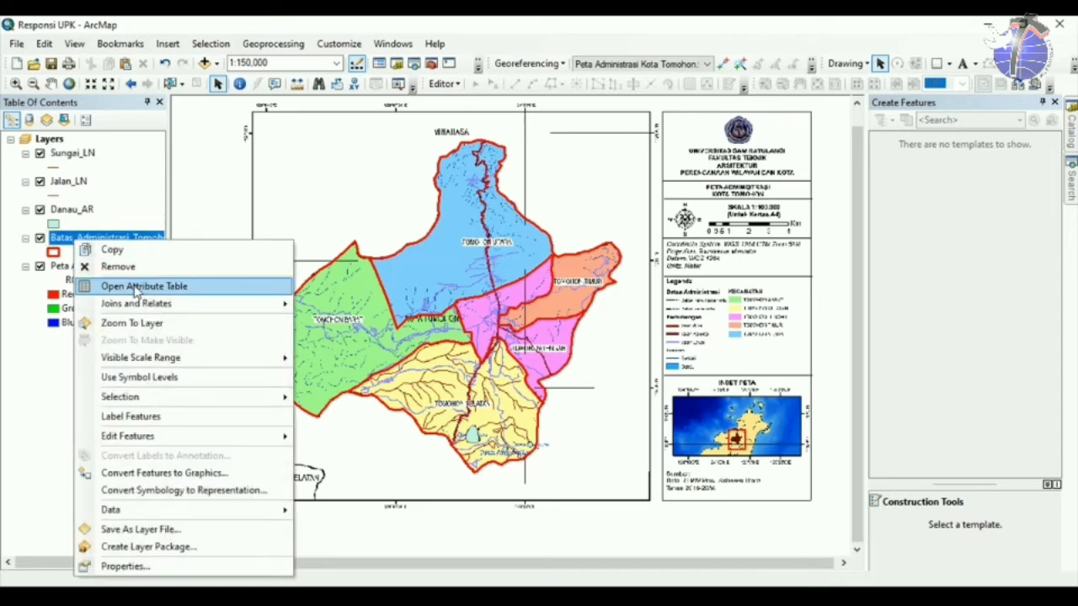
{"action": "left_click", "coordinate": [205, 282]}
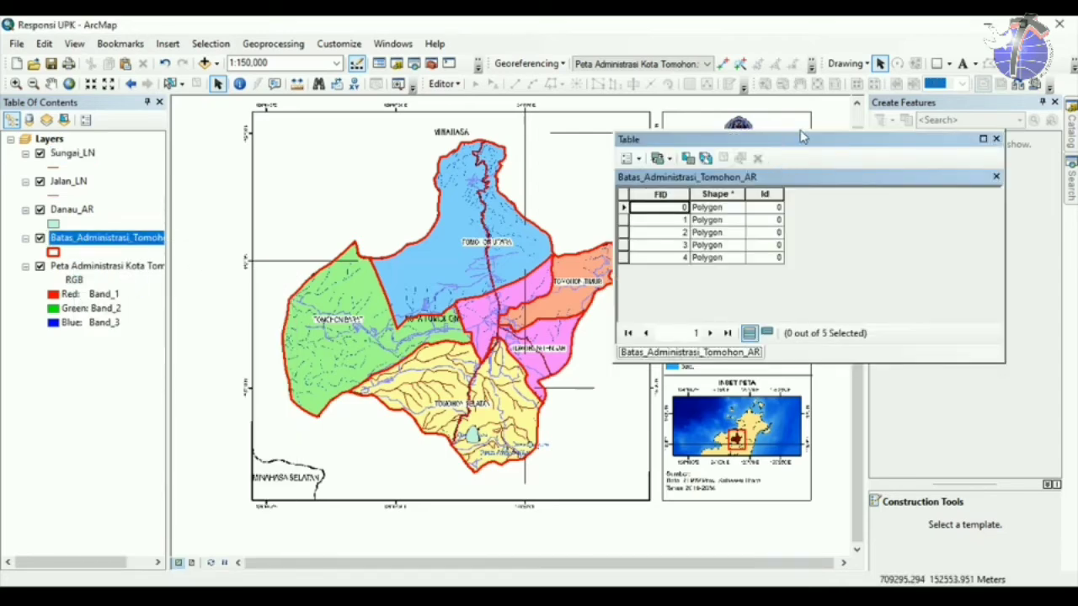
{"action": "left_click_drag", "start_coordinate": [803, 135], "coordinate": [804, 135]}
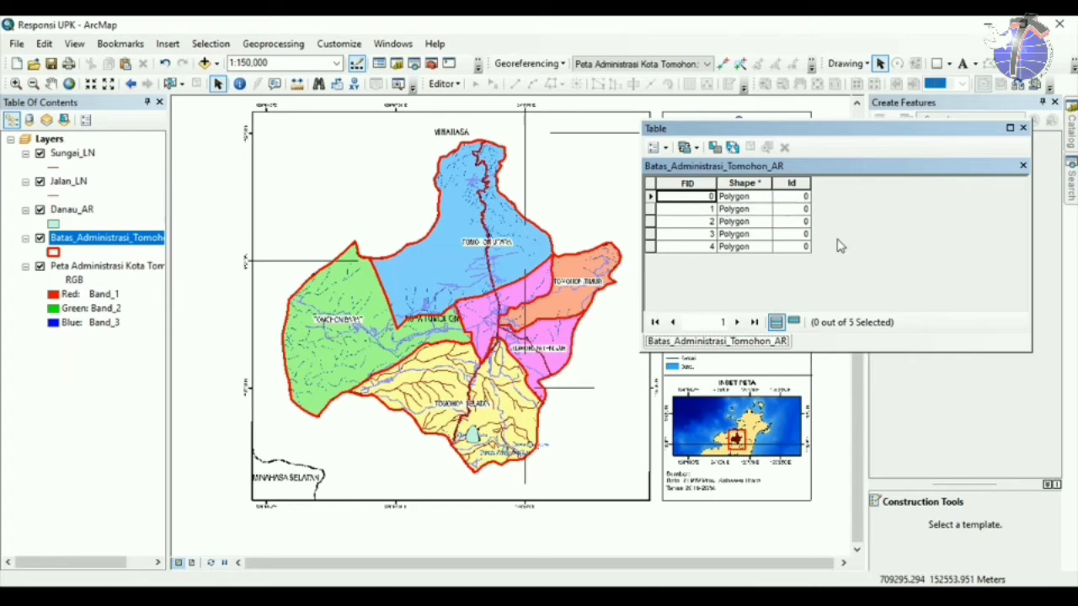
{"action": "left_click_drag", "start_coordinate": [801, 133], "coordinate": [689, 173]}
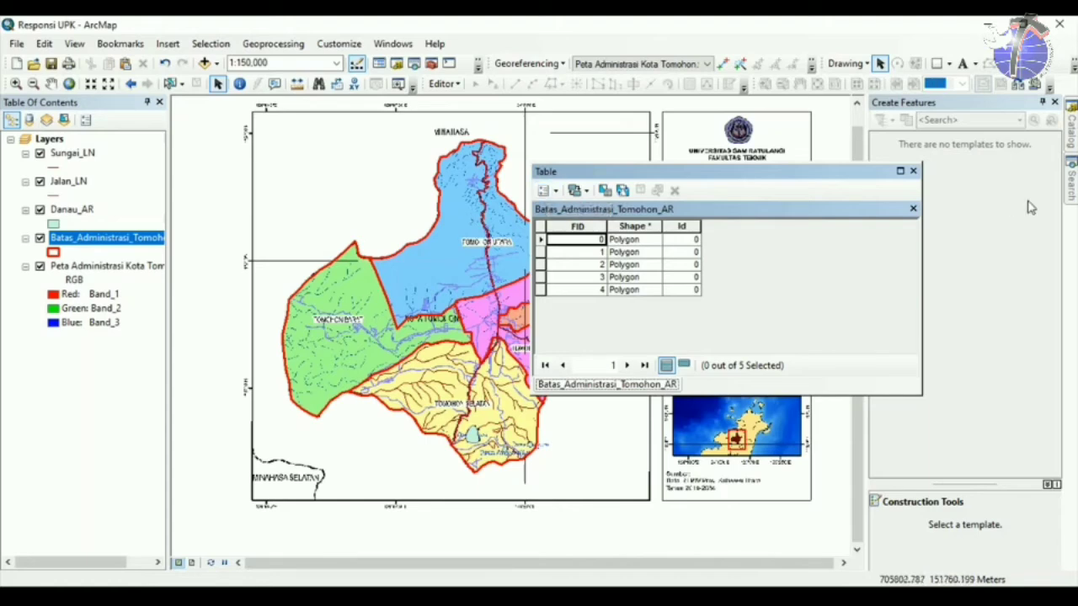
{"action": "left_click", "coordinate": [913, 171]}
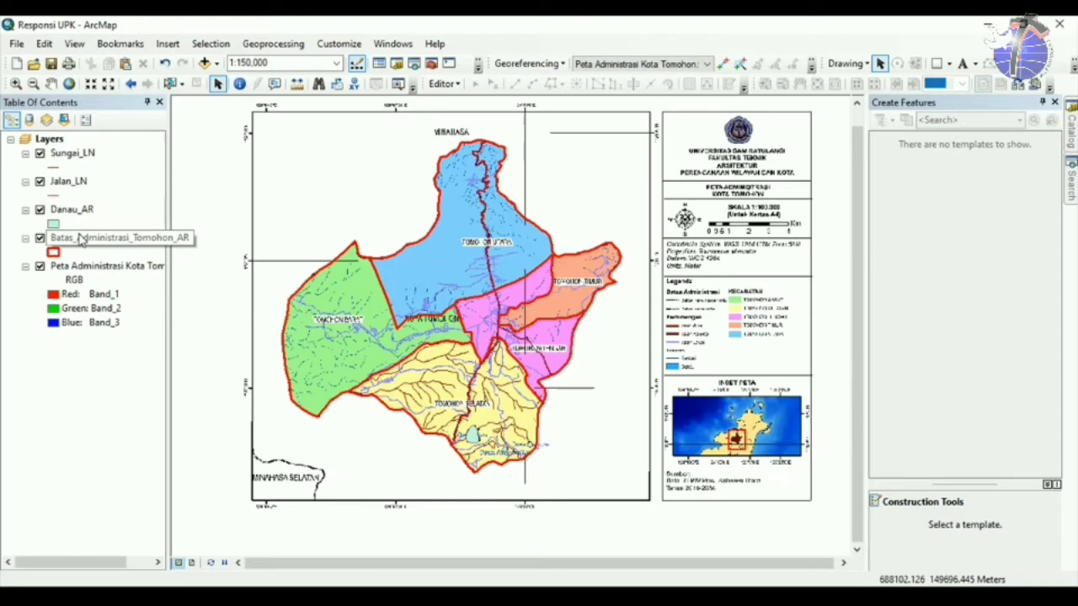
Open the attribute table of the Batas_Administrasi_Tomohon_AR layer and place it clear of the western part of the map.
{"action": "right_click", "coordinate": [81, 240]}
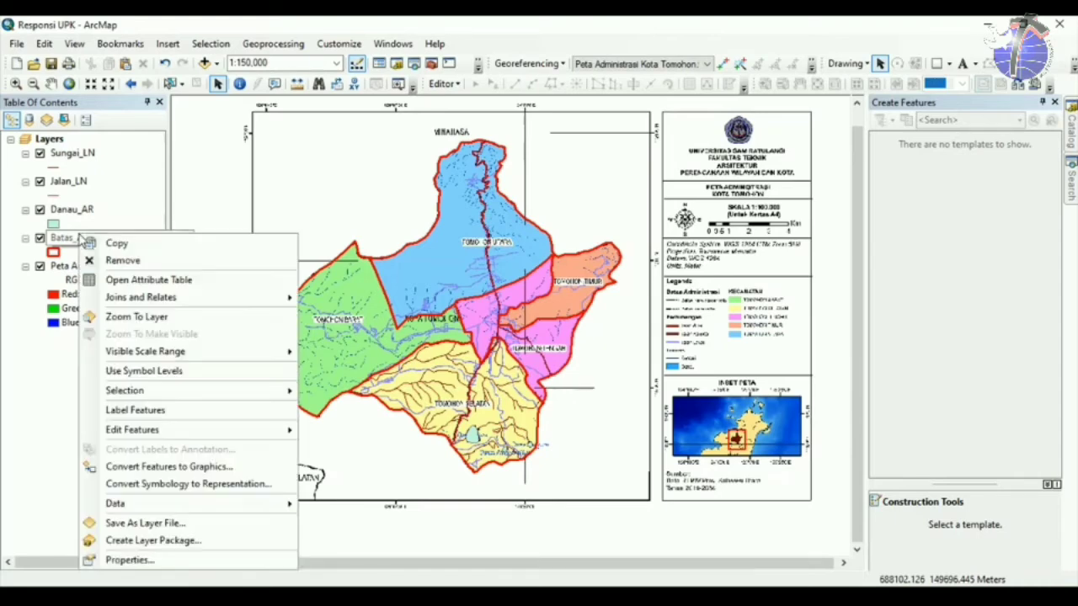
{"action": "left_click", "coordinate": [132, 286]}
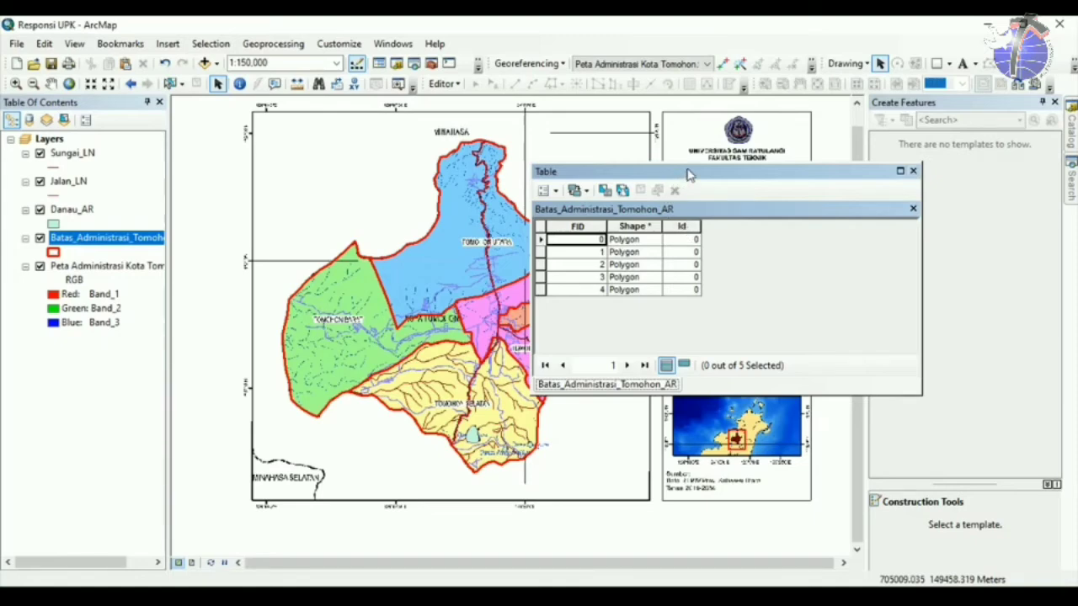
{"action": "left_click_drag", "start_coordinate": [691, 174], "coordinate": [694, 173]}
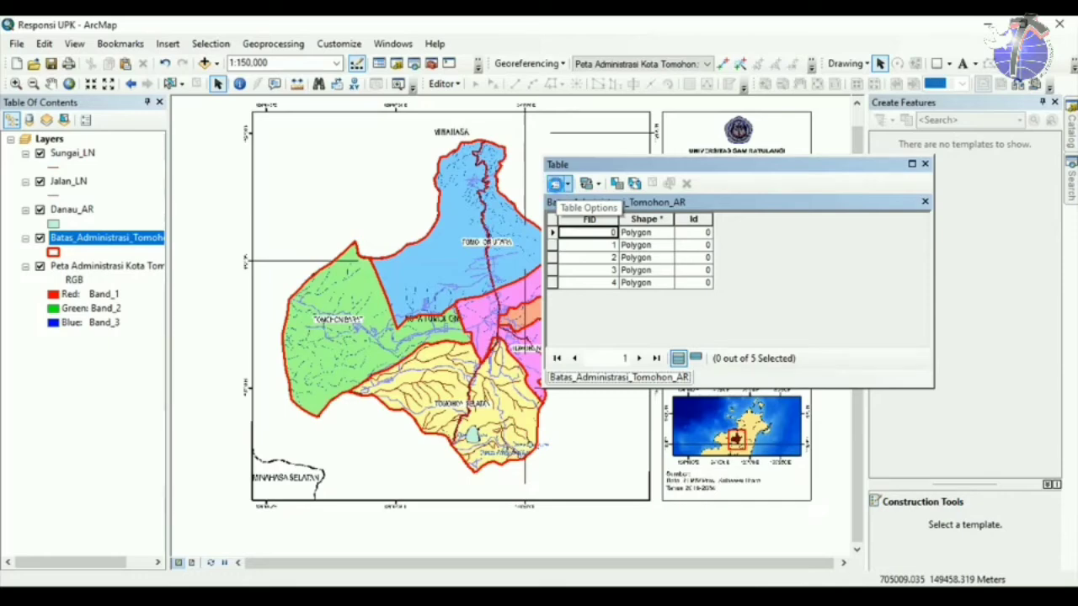
Start a new attribute field named Kecamatan with the Text data type.
{"action": "left_click", "coordinate": [556, 187]}
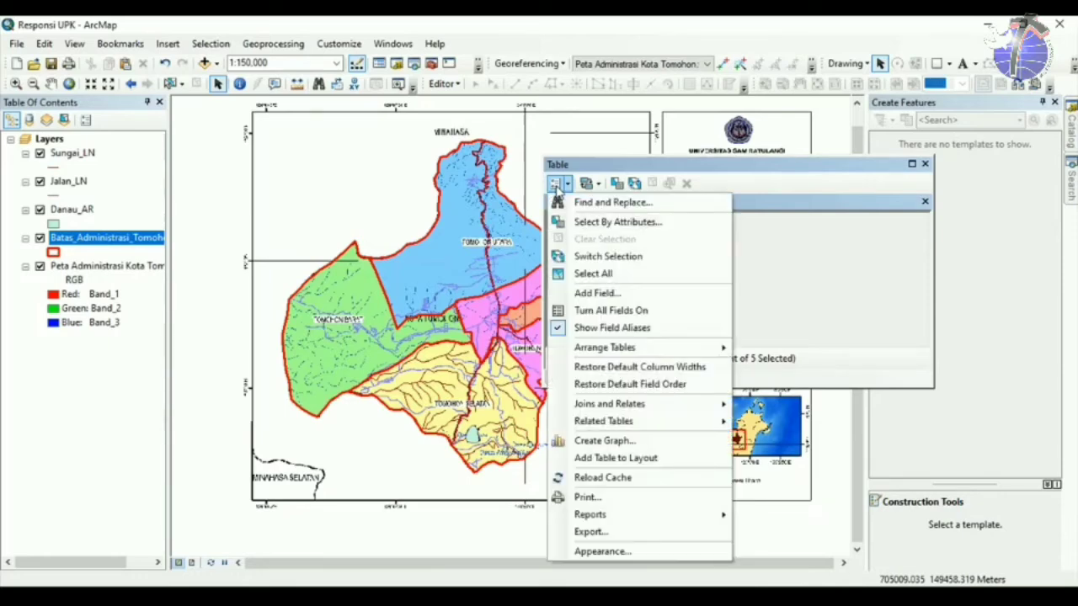
{"action": "left_click", "coordinate": [600, 293]}
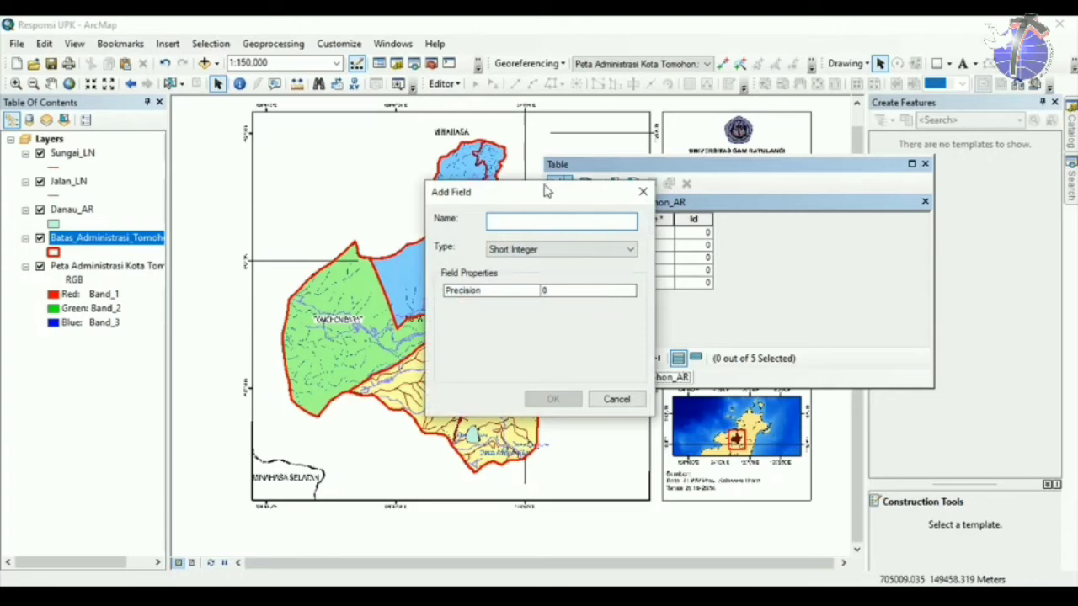
{"action": "left_click_drag", "start_coordinate": [547, 192], "coordinate": [720, 250]}
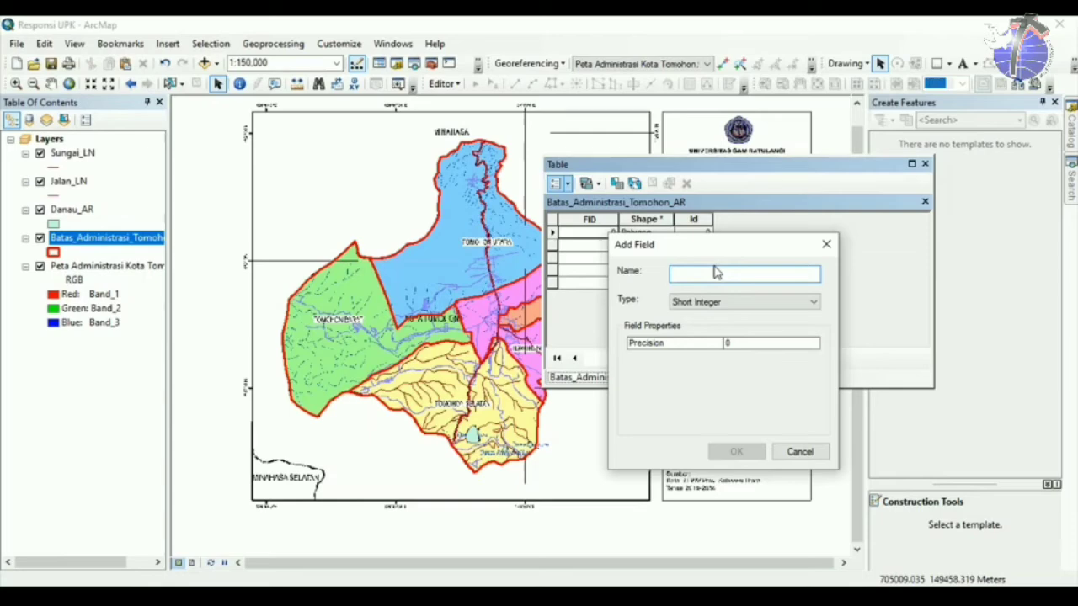
{"action": "type", "text": "Kecam"}
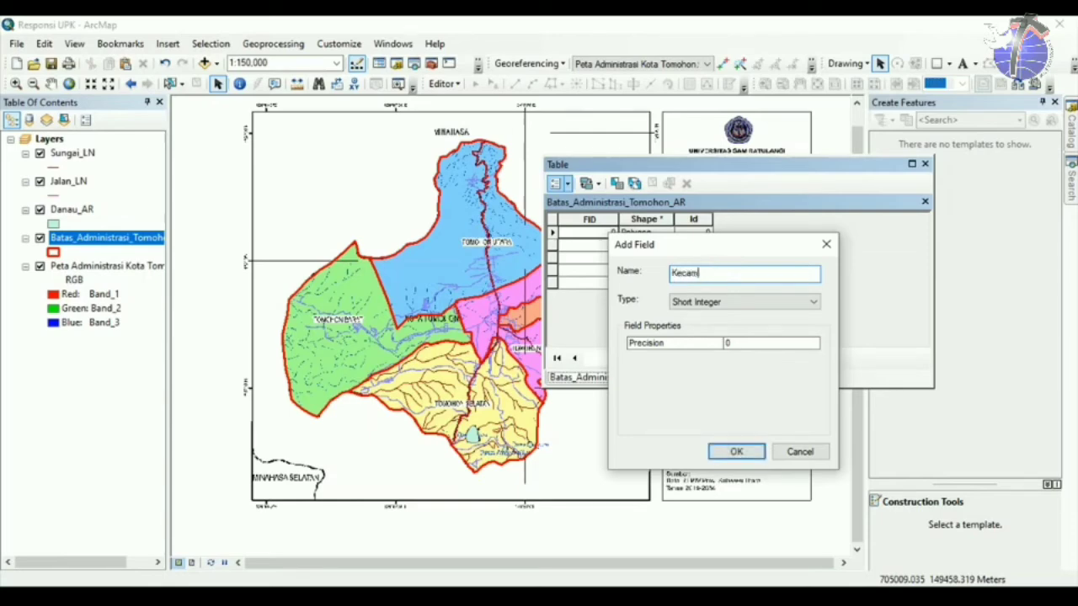
{"action": "type", "text": "atan"}
{"action": "left_click", "coordinate": [723, 306]}
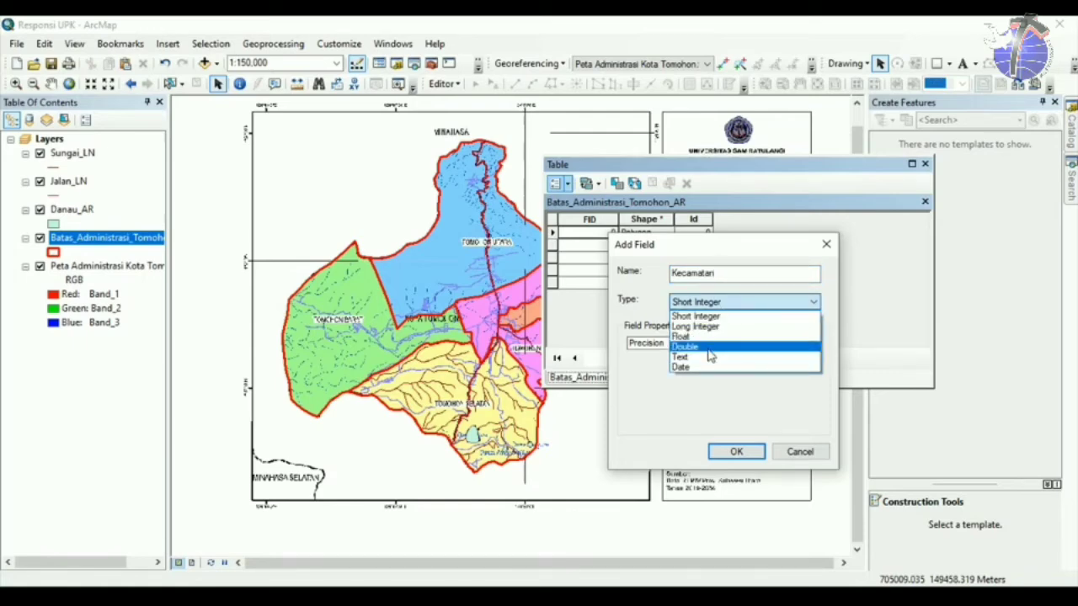
{"action": "left_click", "coordinate": [709, 357]}
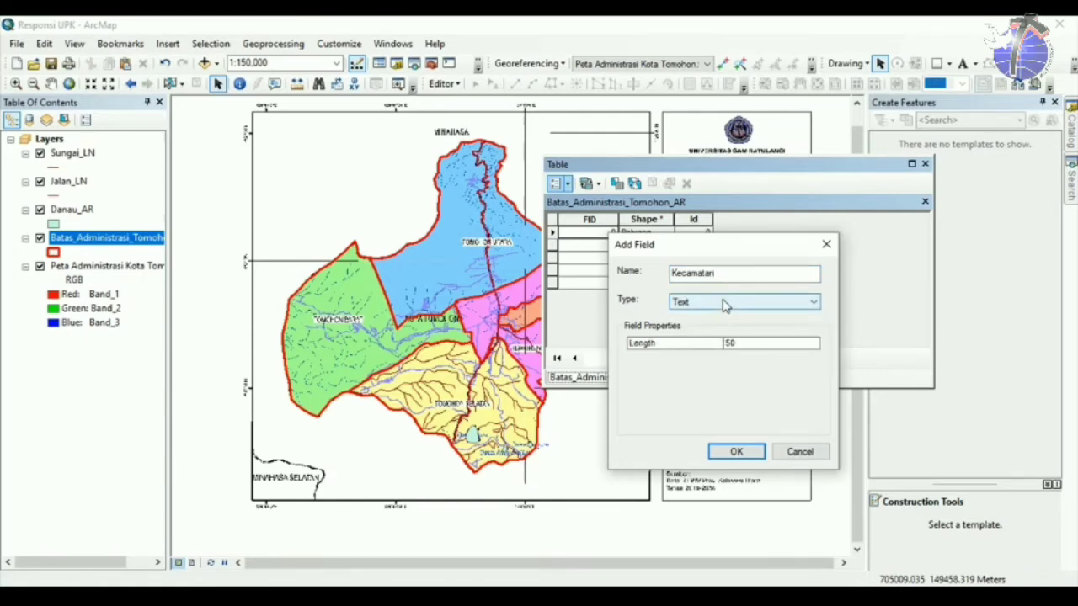
{"action": "left_click", "coordinate": [724, 306]}
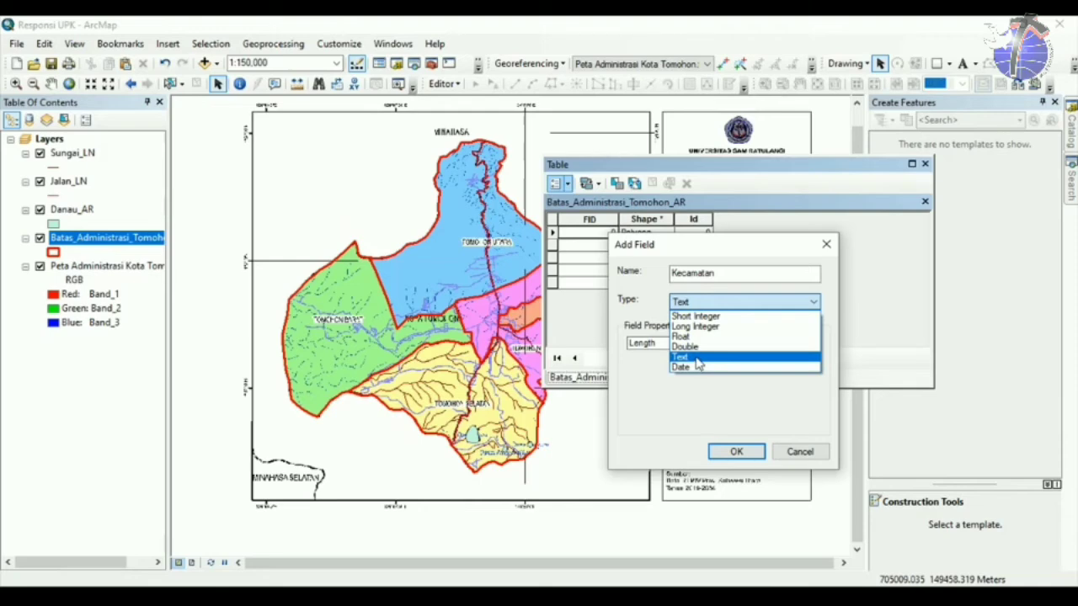
{"action": "left_click", "coordinate": [696, 362]}
Set the Kecamatan field's length to 50 and add the field to the table.
{"action": "left_click", "coordinate": [738, 345]}
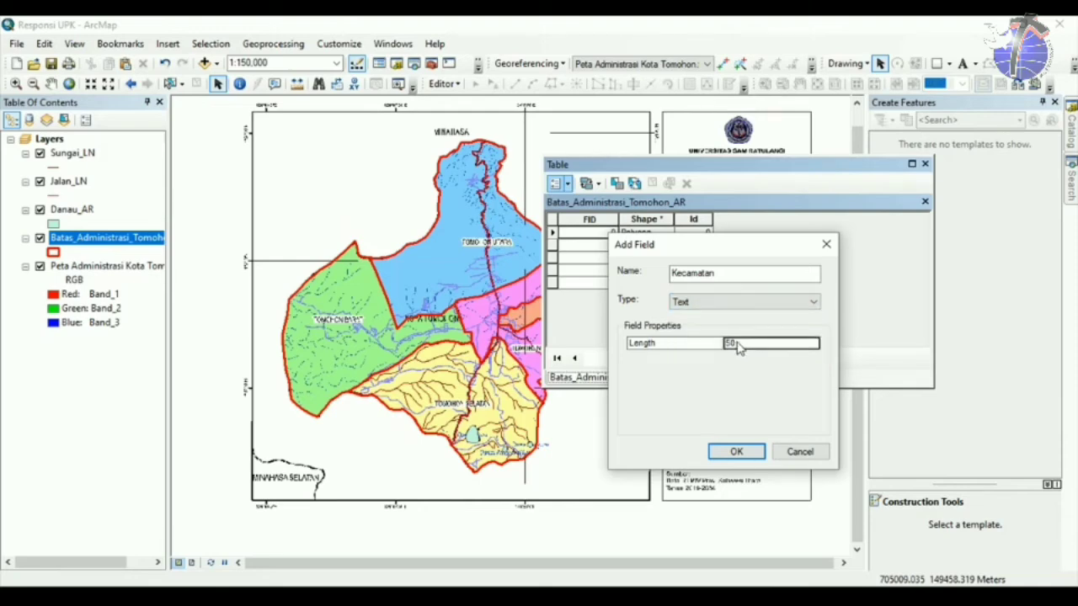
{"action": "left_click_drag", "start_coordinate": [734, 344], "coordinate": [725, 344]}
{"action": "key", "text": "BackSpace"}
{"action": "type", "text": "80"}
{"action": "left_click_drag", "start_coordinate": [743, 343], "coordinate": [722, 345]}
{"action": "type", "text": "50"}
{"action": "left_click", "coordinate": [736, 452]}
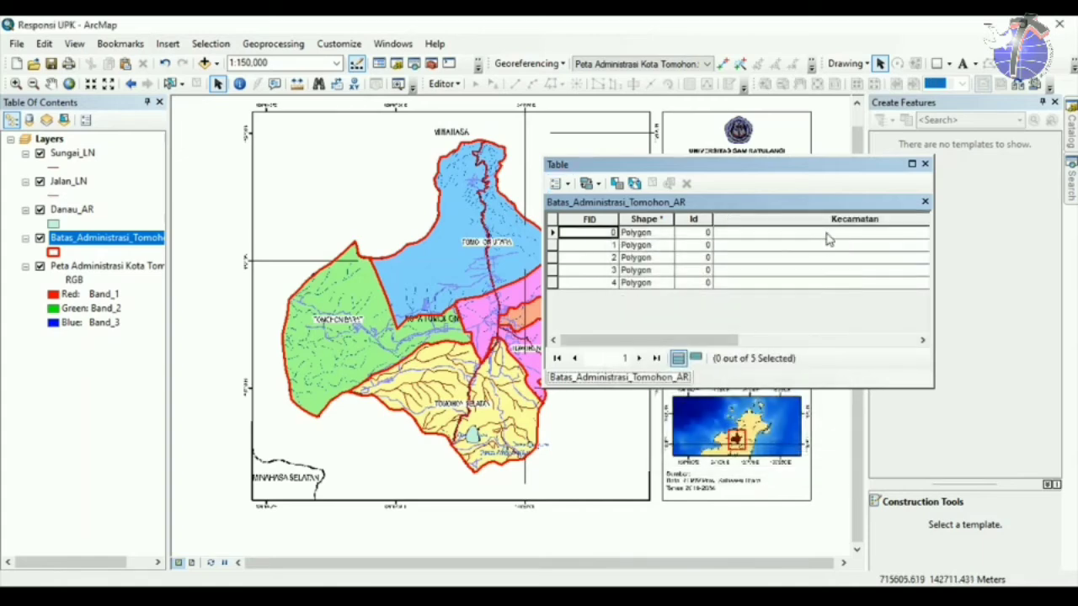
Select the first record in the boundary table to match it with its district polygon on the map.
{"action": "left_click_drag", "start_coordinate": [700, 344], "coordinate": [830, 325]}
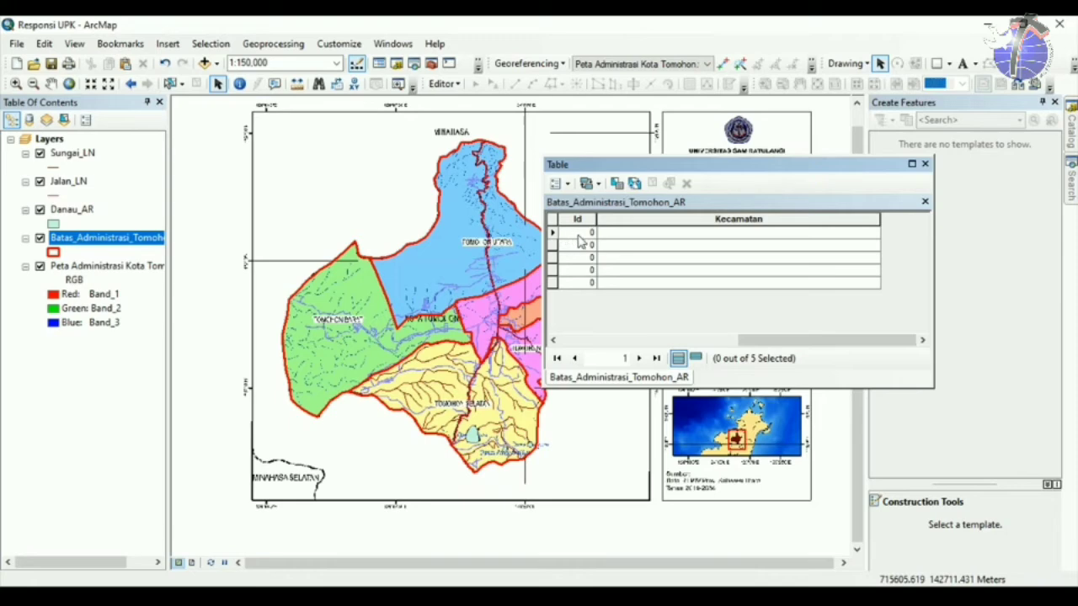
{"action": "left_click", "coordinate": [551, 232]}
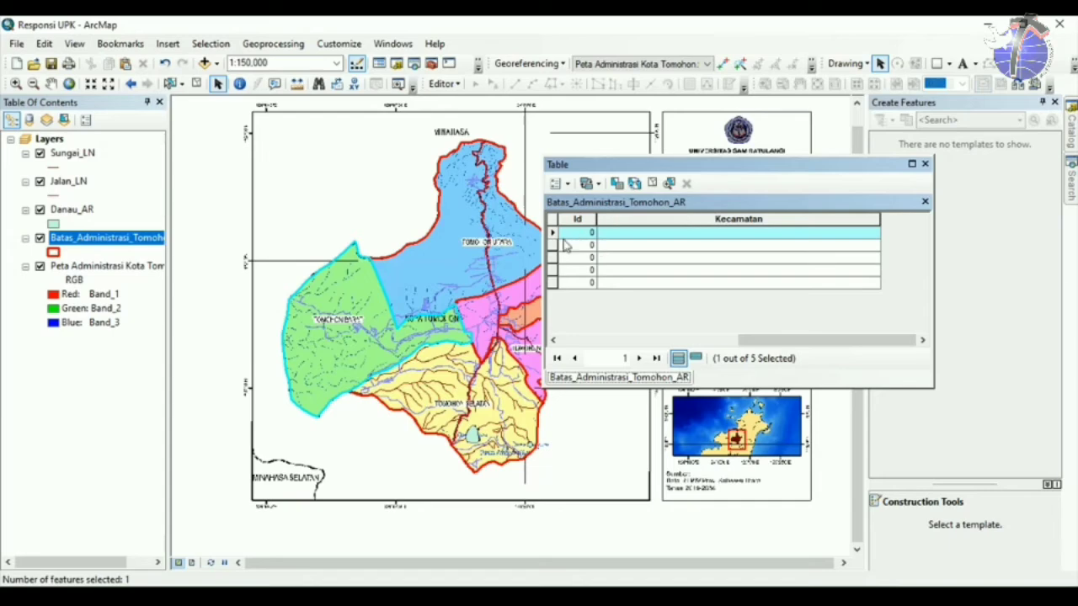
{"action": "left_click", "coordinate": [554, 236]}
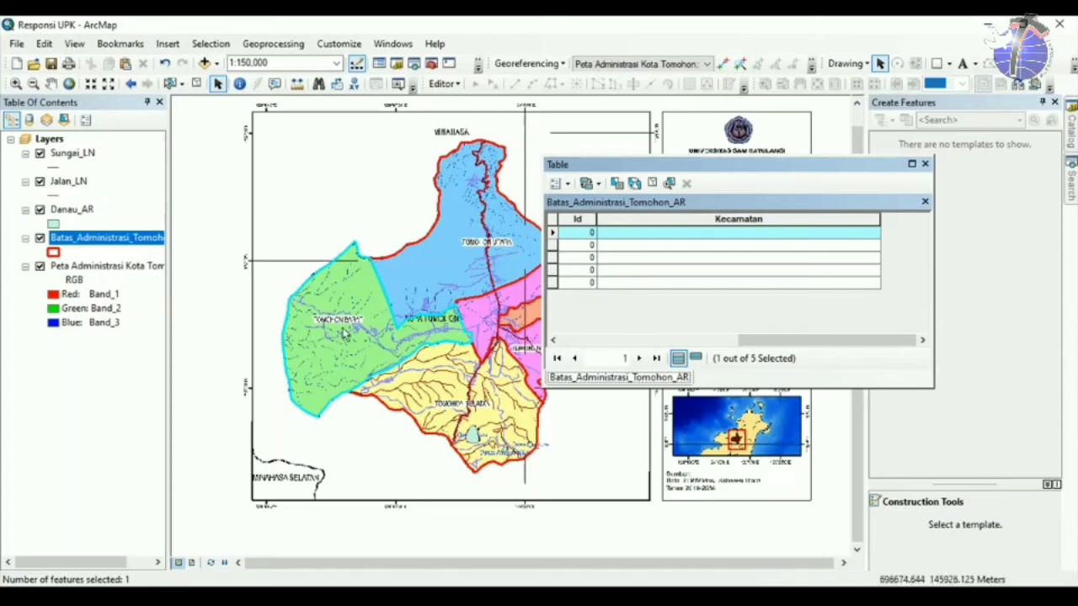
{"action": "left_click", "coordinate": [16, 83]}
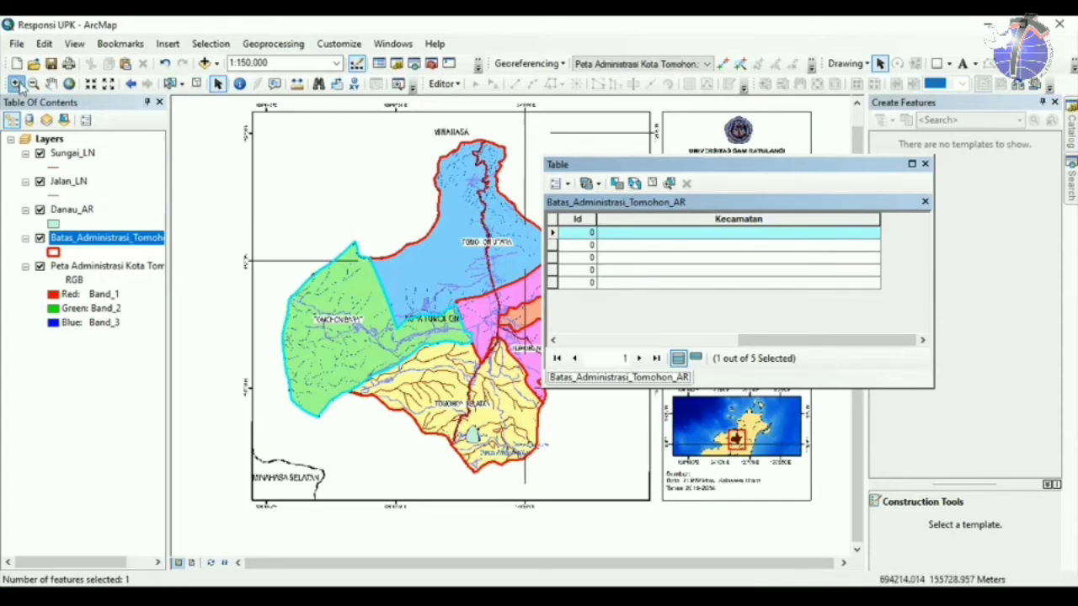
{"action": "left_click", "coordinate": [90, 83]}
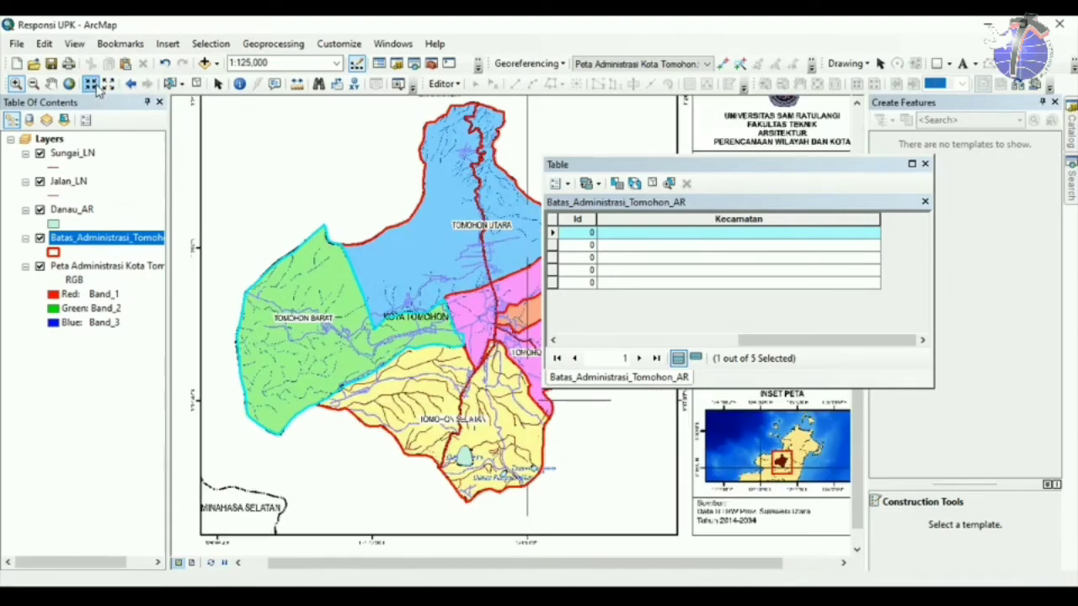
{"action": "left_click", "coordinate": [661, 235]}
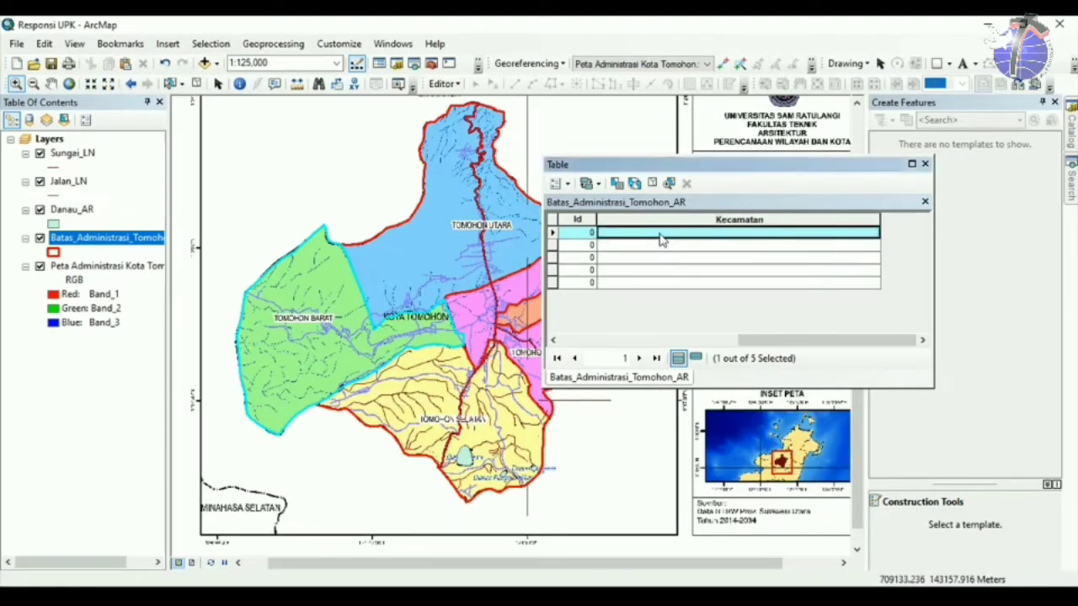
{"action": "right_click", "coordinate": [655, 215]}
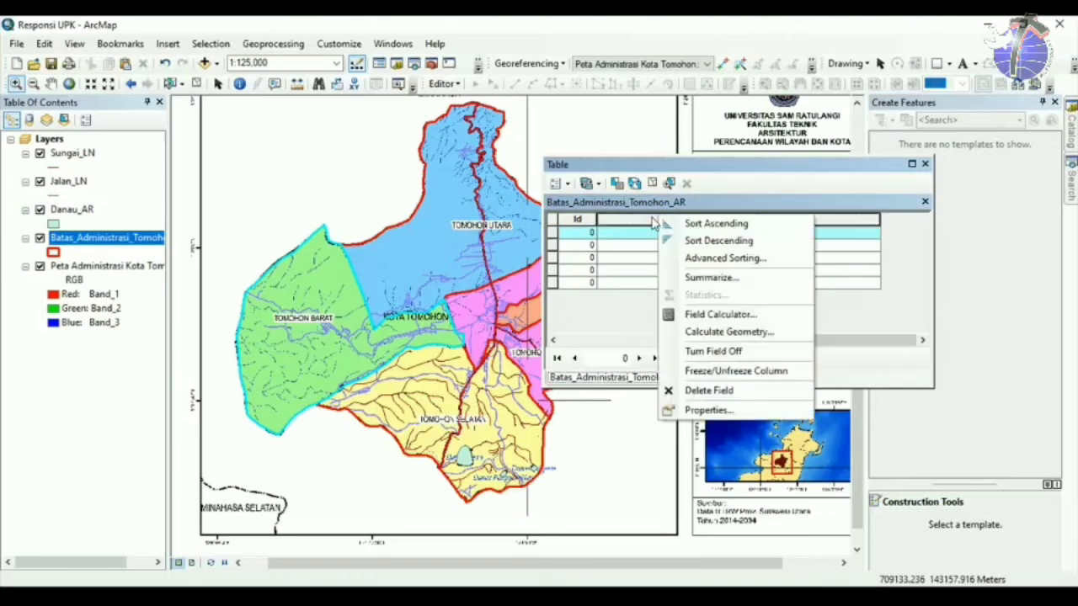
{"action": "left_click", "coordinate": [553, 232]}
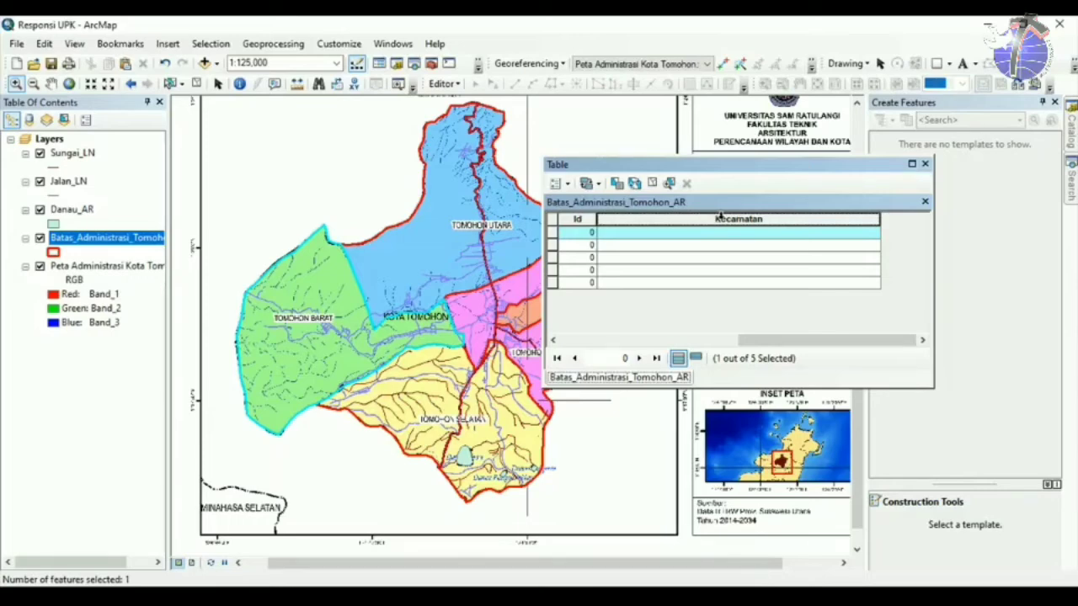
Fill the selected first record's Kecamatan value with "Tomohon Barat" using the Field Calculator.
{"action": "right_click", "coordinate": [720, 217]}
{"action": "left_click", "coordinate": [758, 319]}
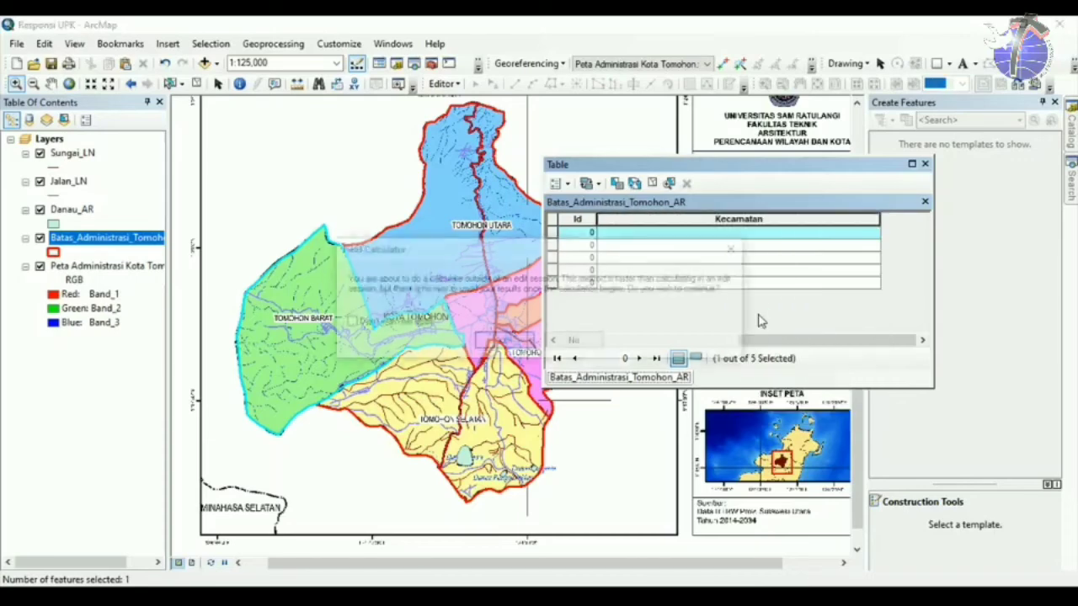
{"action": "left_click", "coordinate": [501, 341]}
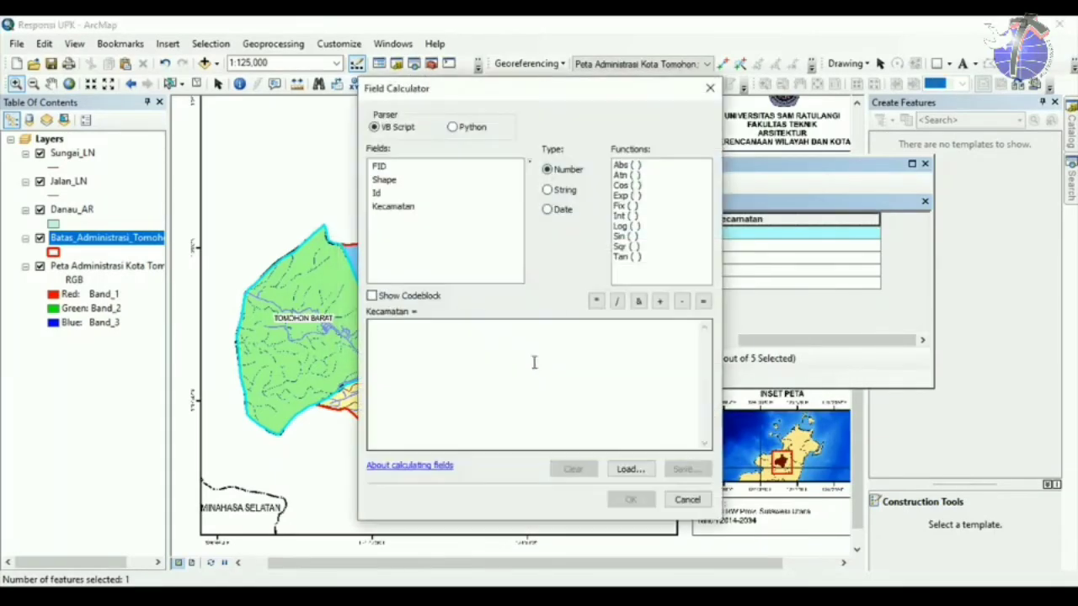
{"action": "left_click", "coordinate": [506, 344]}
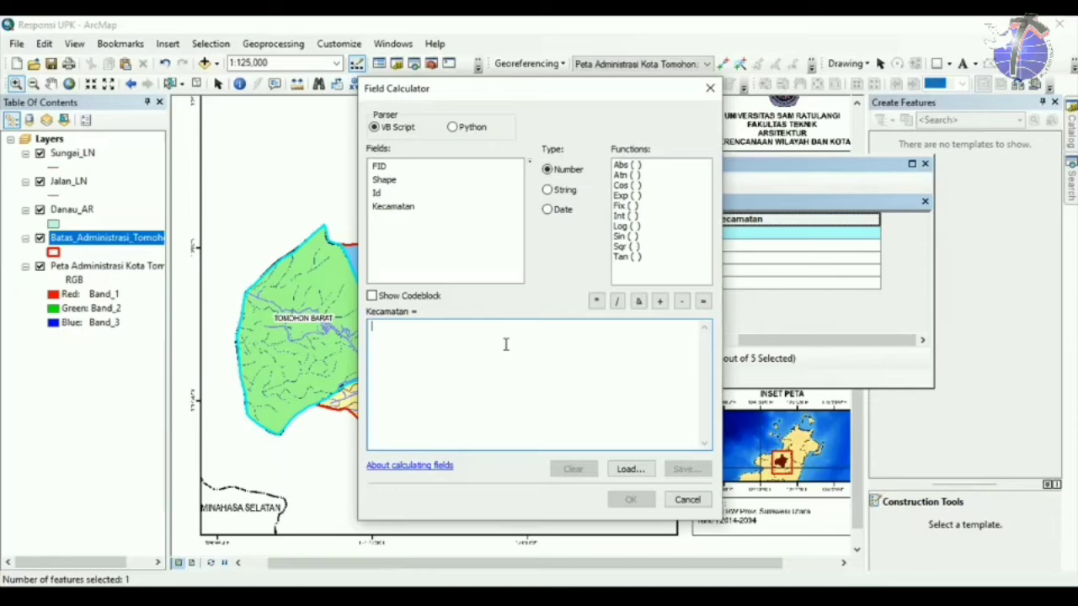
{"action": "type", "text": "\""}
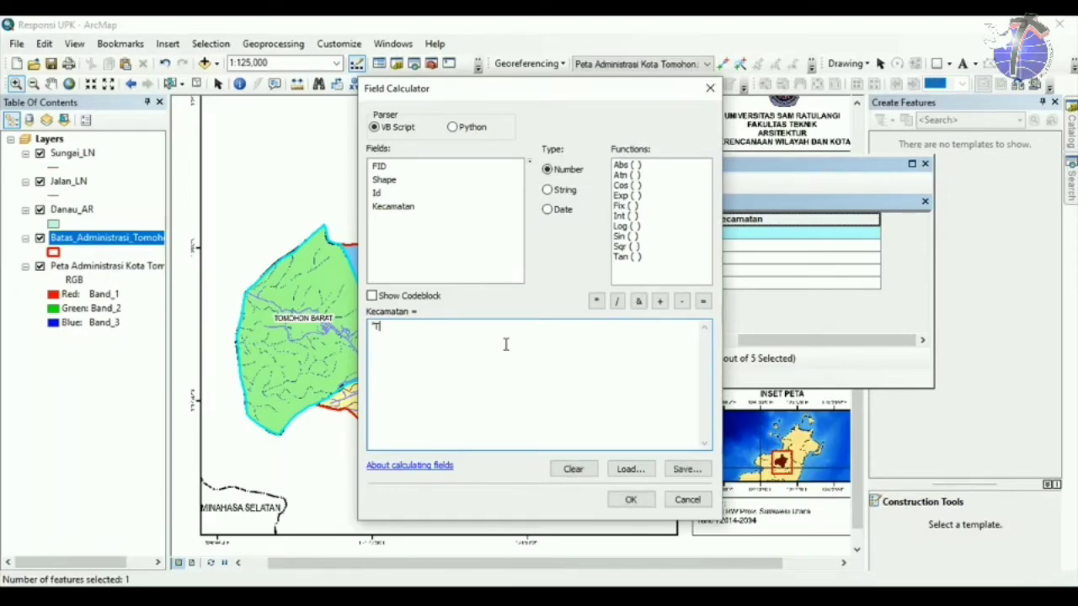
{"action": "type", "text": "Tom"}
{"action": "key", "text": "BackSpace"}
{"action": "key", "text": "BackSpace"}
{"action": "type", "text": "omohon Bat"}
{"action": "key", "text": "BackSpace"}
{"action": "type", "text": "rat\""}
{"action": "left_click_drag", "start_coordinate": [530, 89], "coordinate": [417, 66]}
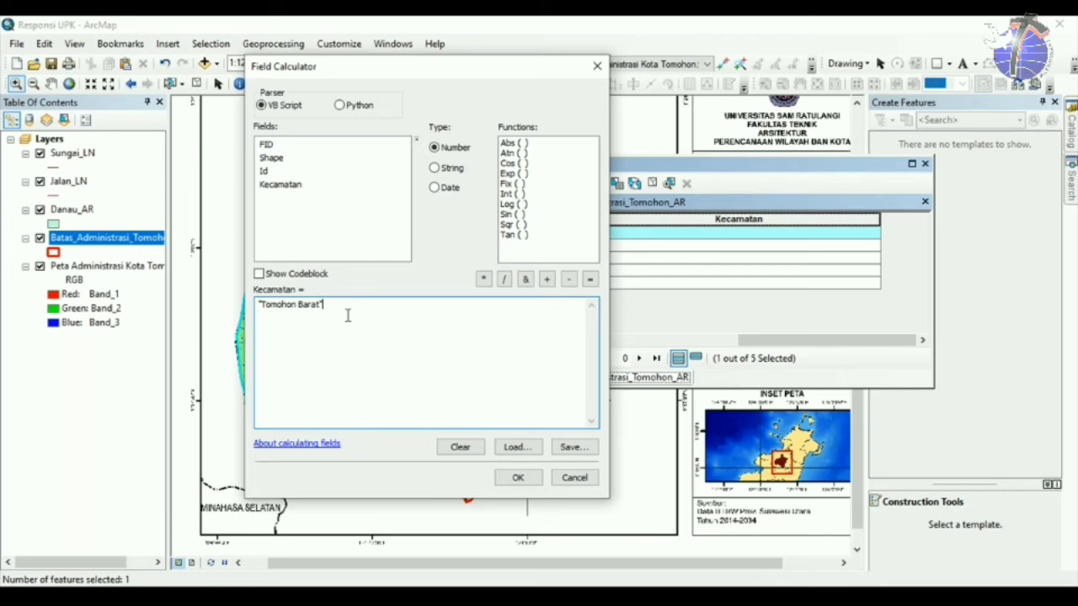
{"action": "left_click", "coordinate": [516, 478]}
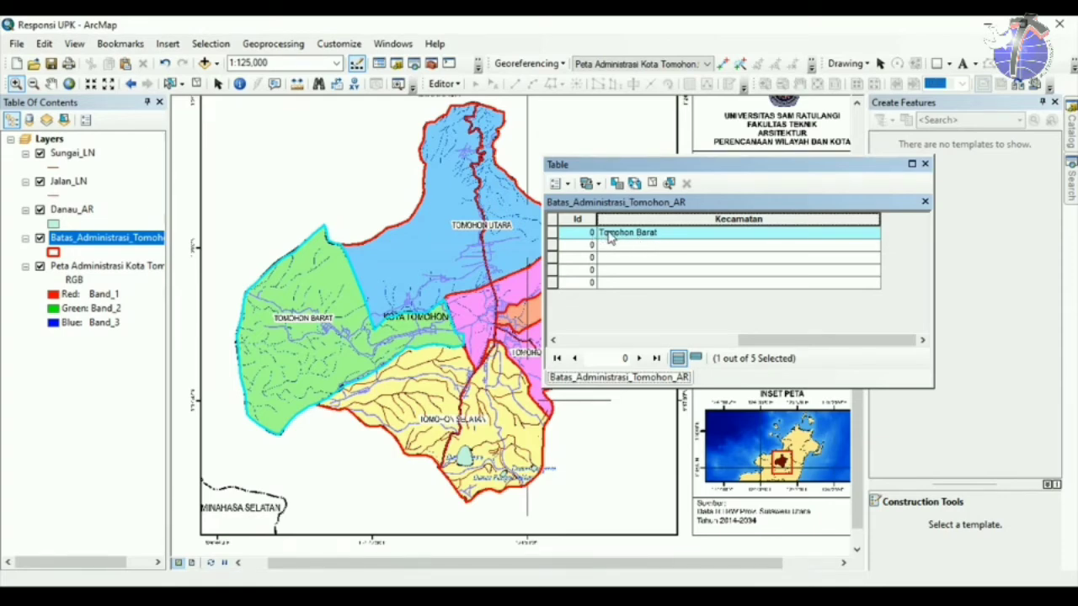
Select the four records with empty Kecamatan values and fill them with "Tomohon Barat" using the Field Calculator.
{"action": "left_click", "coordinate": [552, 246]}
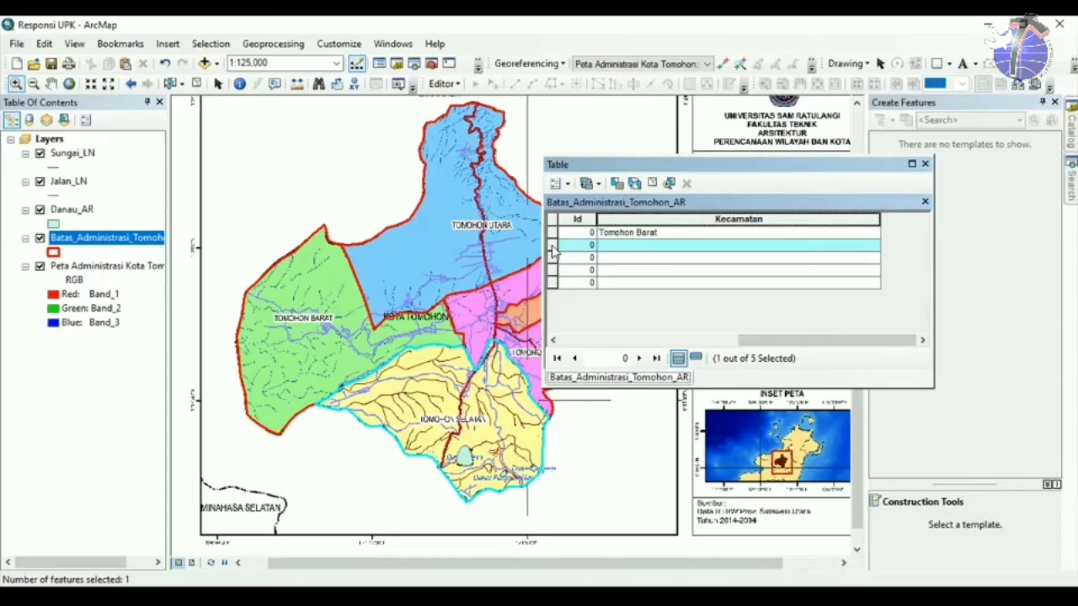
{"action": "left_click_drag", "start_coordinate": [553, 250], "coordinate": [556, 287]}
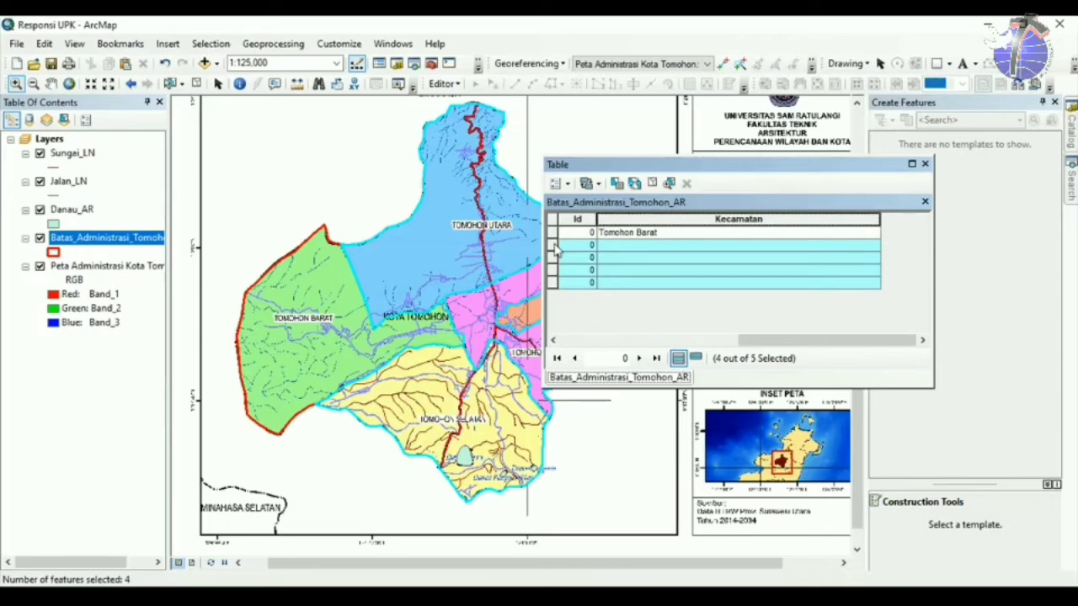
{"action": "right_click", "coordinate": [676, 217]}
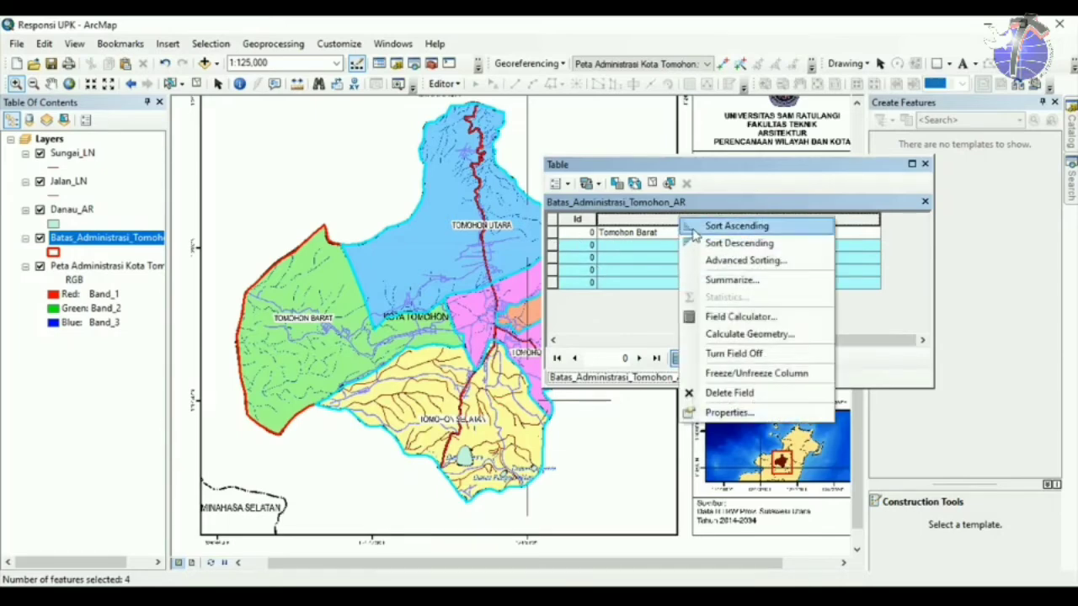
{"action": "left_click", "coordinate": [758, 317]}
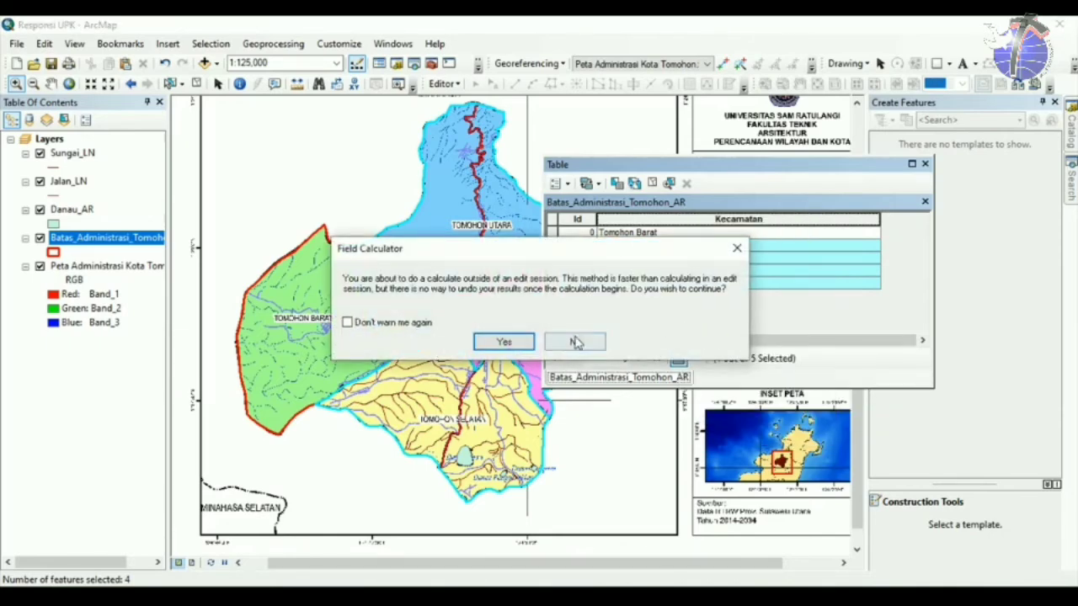
{"action": "left_click", "coordinate": [507, 342]}
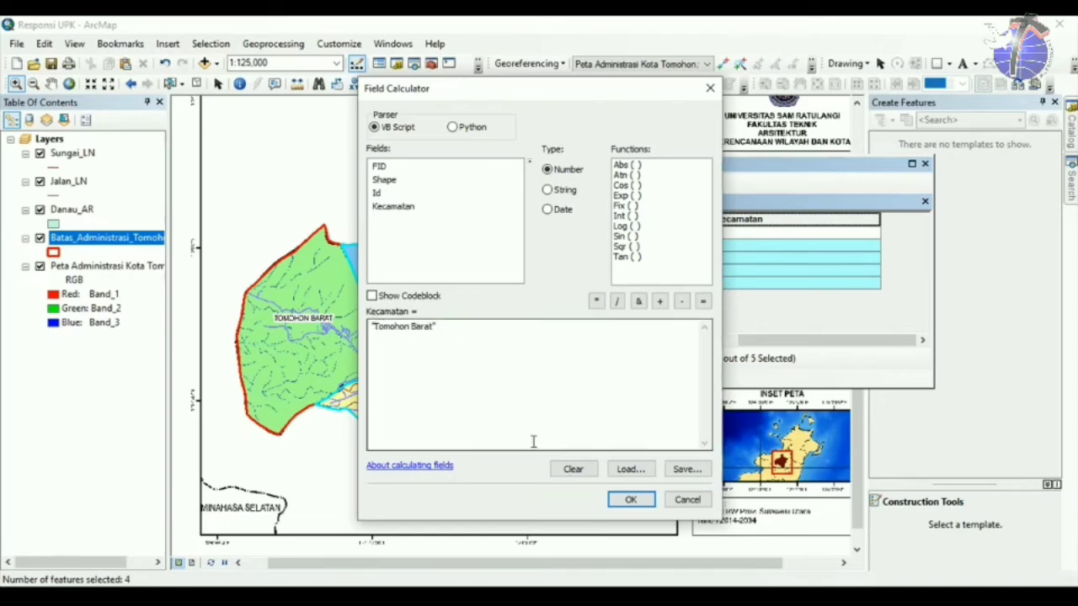
{"action": "left_click", "coordinate": [630, 500]}
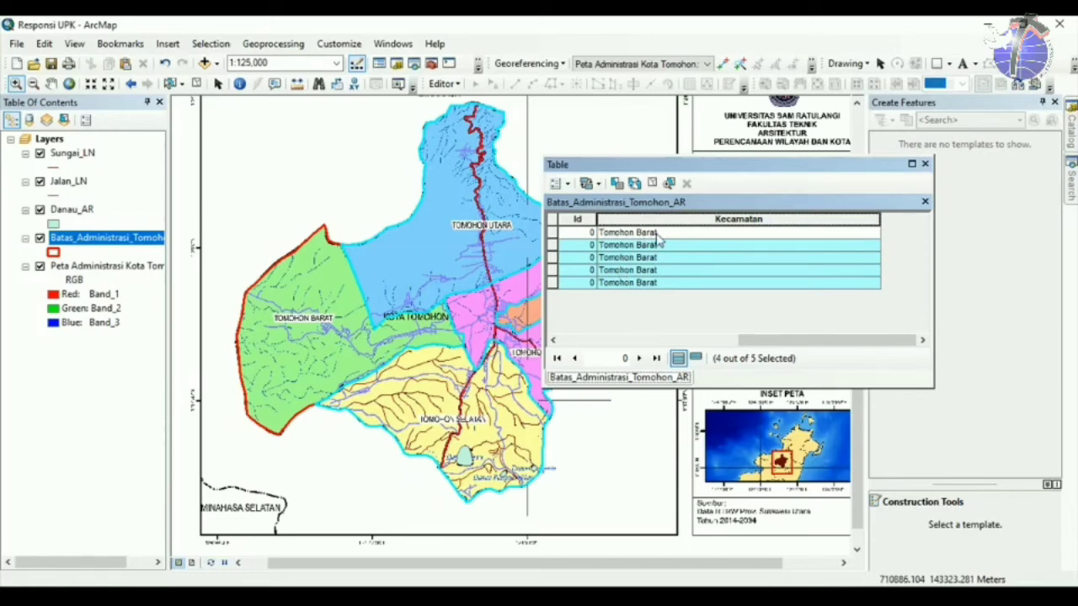
Start an edit session, continuing past the layer warnings, and reposition the boundary attribute table over the map.
{"action": "left_click", "coordinate": [454, 86]}
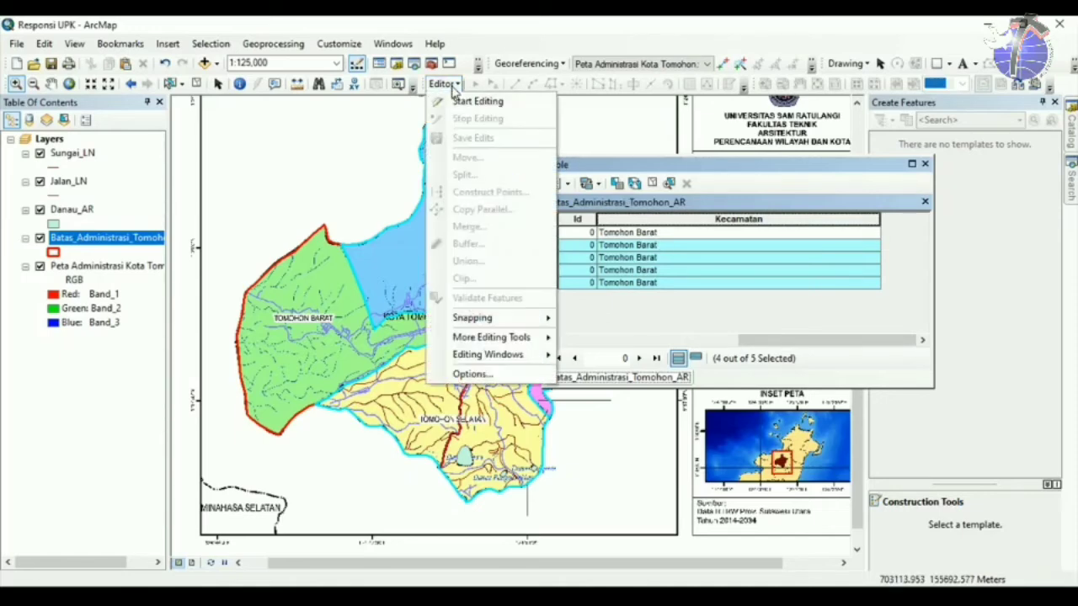
{"action": "left_click", "coordinate": [477, 101]}
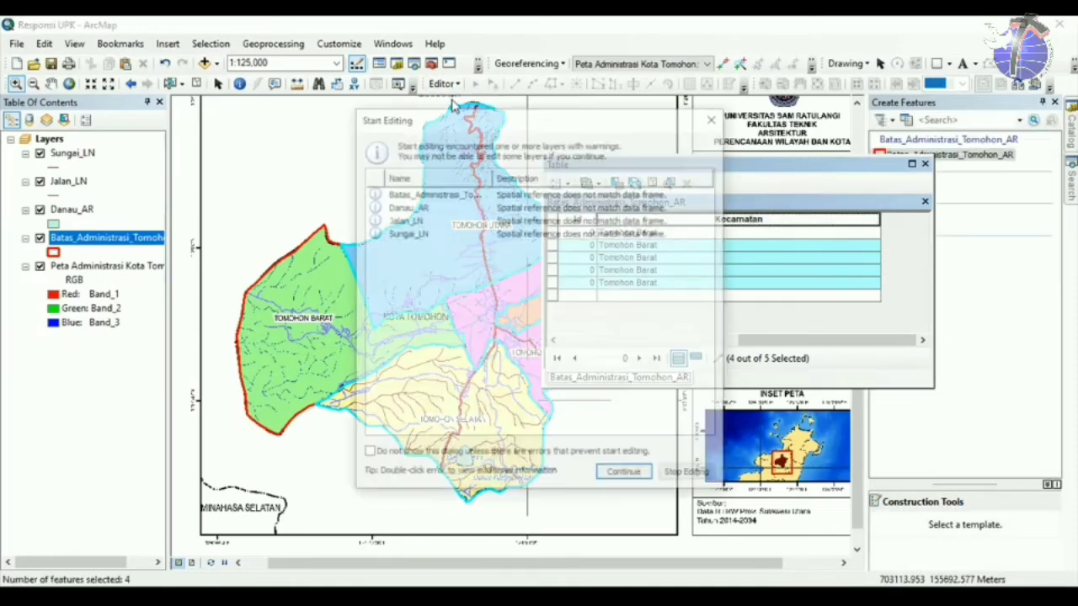
{"action": "left_click", "coordinate": [624, 475]}
{"action": "left_click_drag", "start_coordinate": [768, 169], "coordinate": [647, 167]}
Match the second record with its polygon on the map and change its Kecamatan value to "Tomohon Selatan".
{"action": "left_click", "coordinate": [429, 243]}
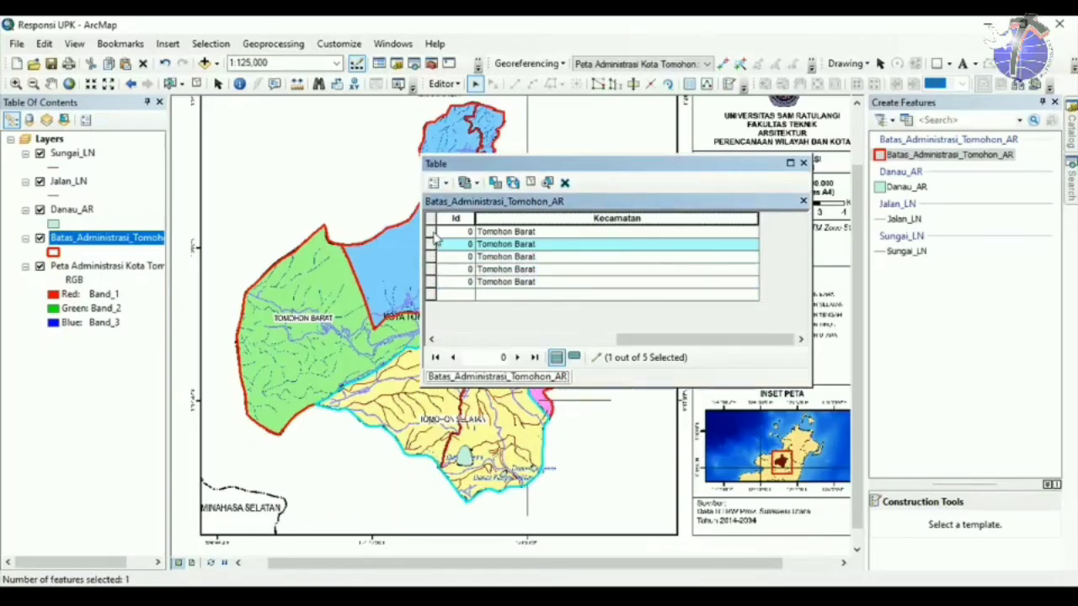
{"action": "left_click", "coordinate": [503, 230]}
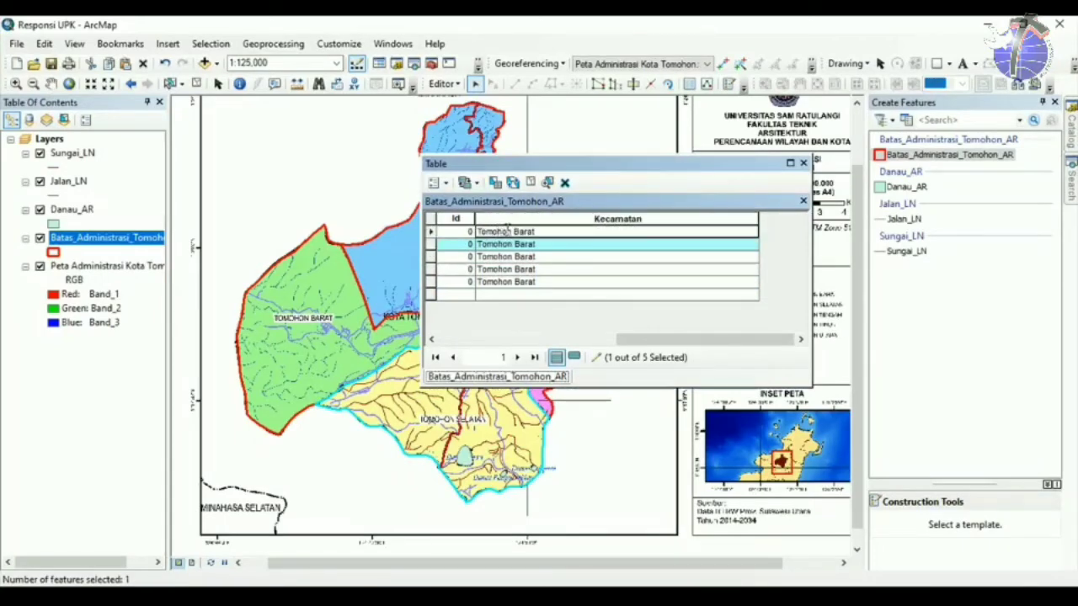
{"action": "left_click", "coordinate": [431, 229]}
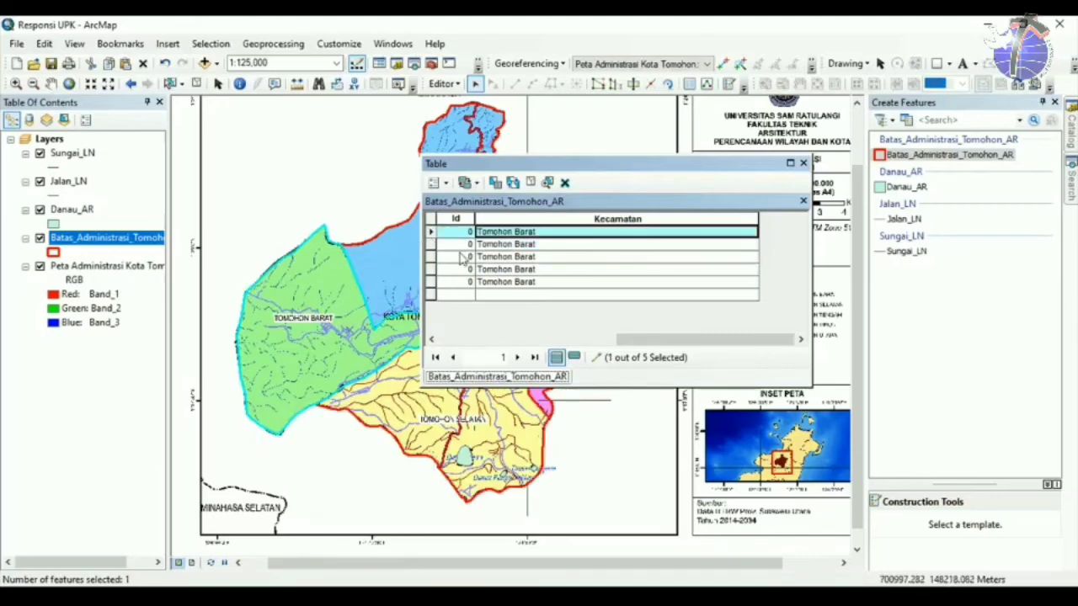
{"action": "left_click", "coordinate": [431, 244]}
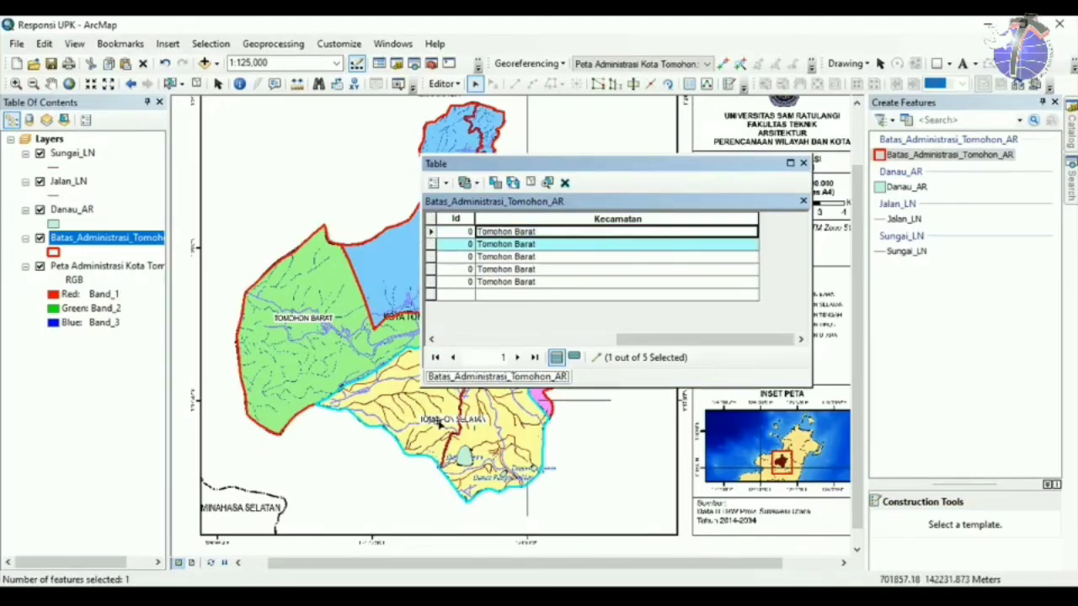
{"action": "left_click", "coordinate": [541, 245]}
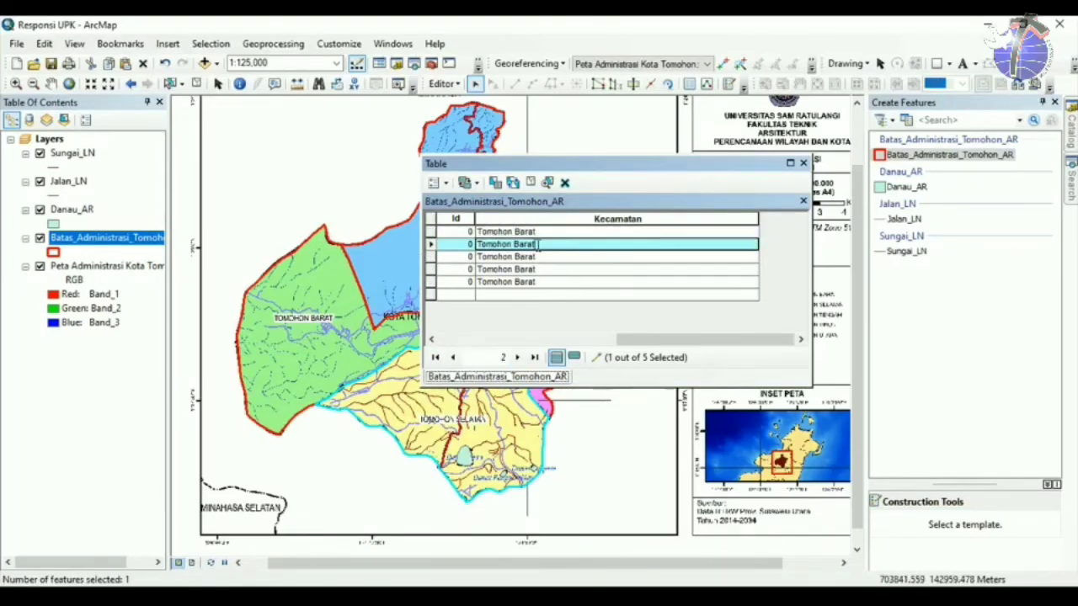
{"action": "left_click_drag", "start_coordinate": [538, 244], "coordinate": [437, 245]}
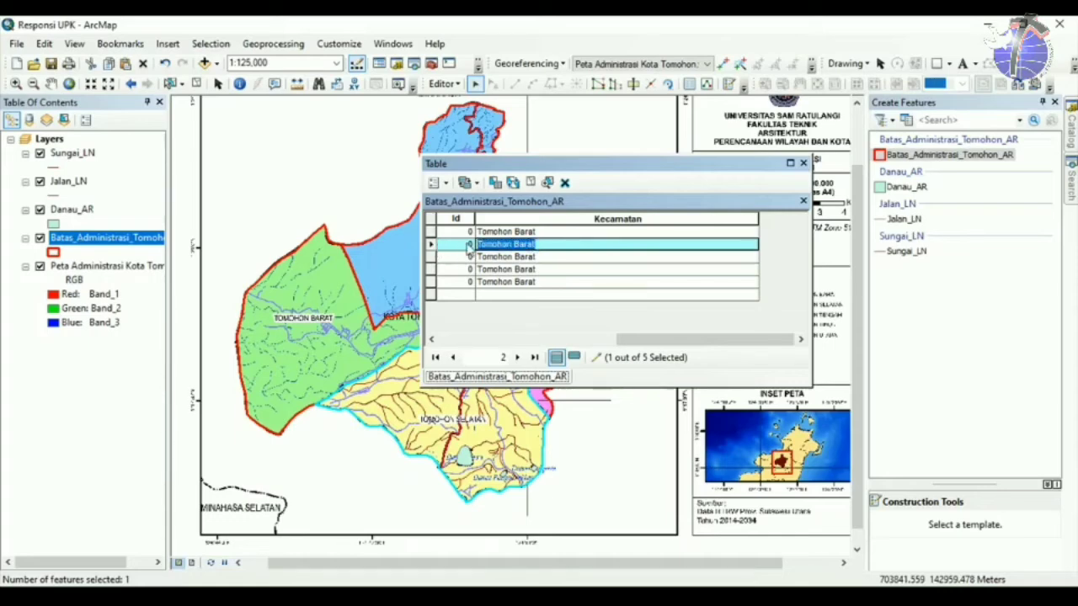
{"action": "left_click_drag", "start_coordinate": [535, 244], "coordinate": [511, 244]}
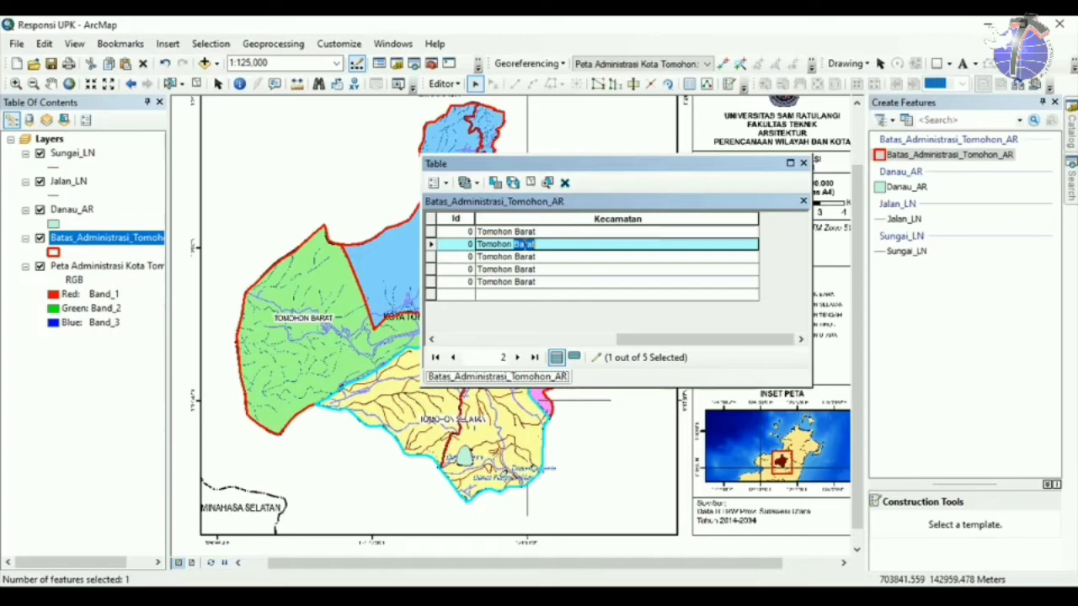
{"action": "type", "text": "Selatan"}
{"action": "key", "text": "Return"}
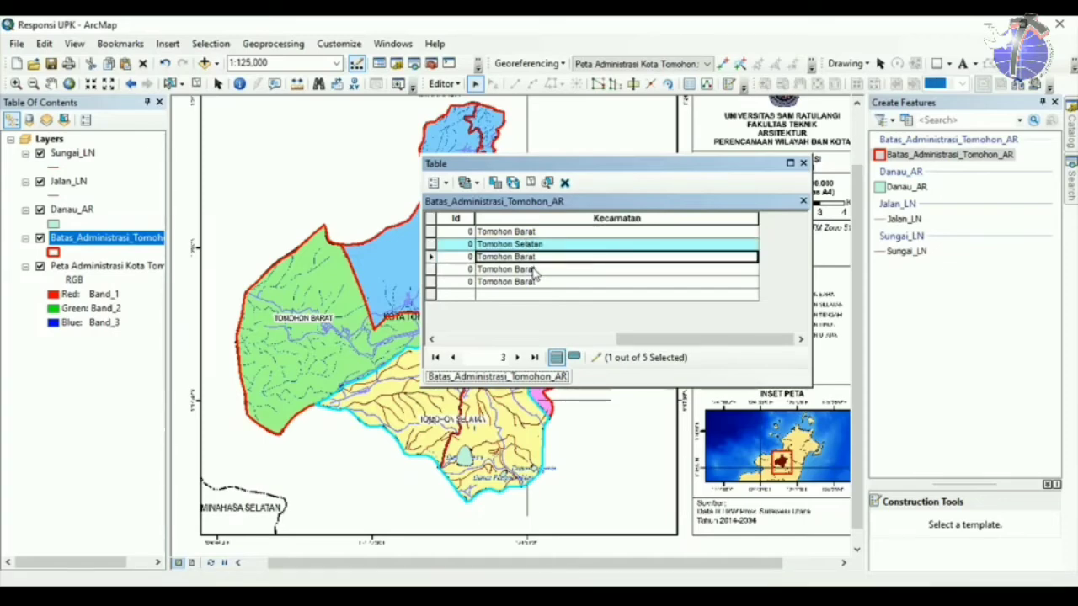
Identify the third record's polygon on the uncovered map and change its Kecamatan value to "Tomohon Timur".
{"action": "left_click", "coordinate": [532, 258]}
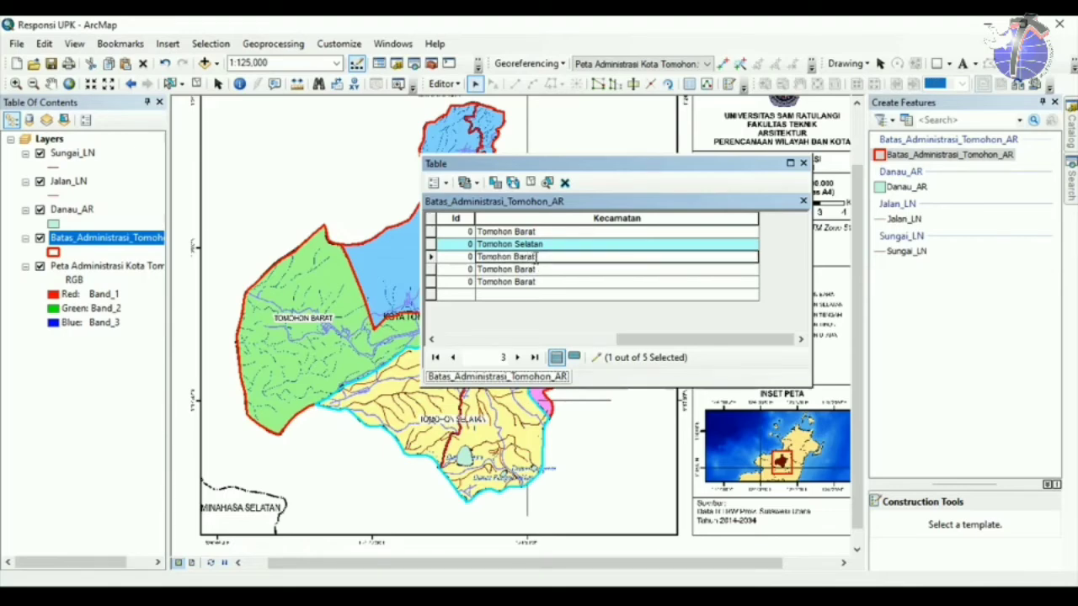
{"action": "left_click_drag", "start_coordinate": [535, 257], "coordinate": [514, 257]}
{"action": "left_click_drag", "start_coordinate": [592, 169], "coordinate": [773, 198]}
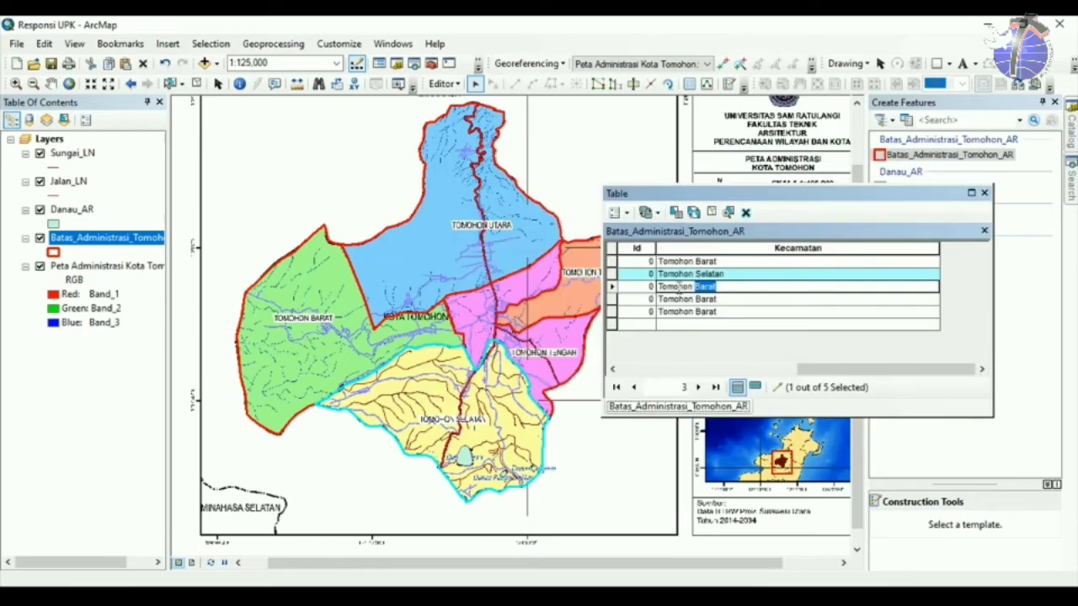
{"action": "left_click", "coordinate": [612, 287]}
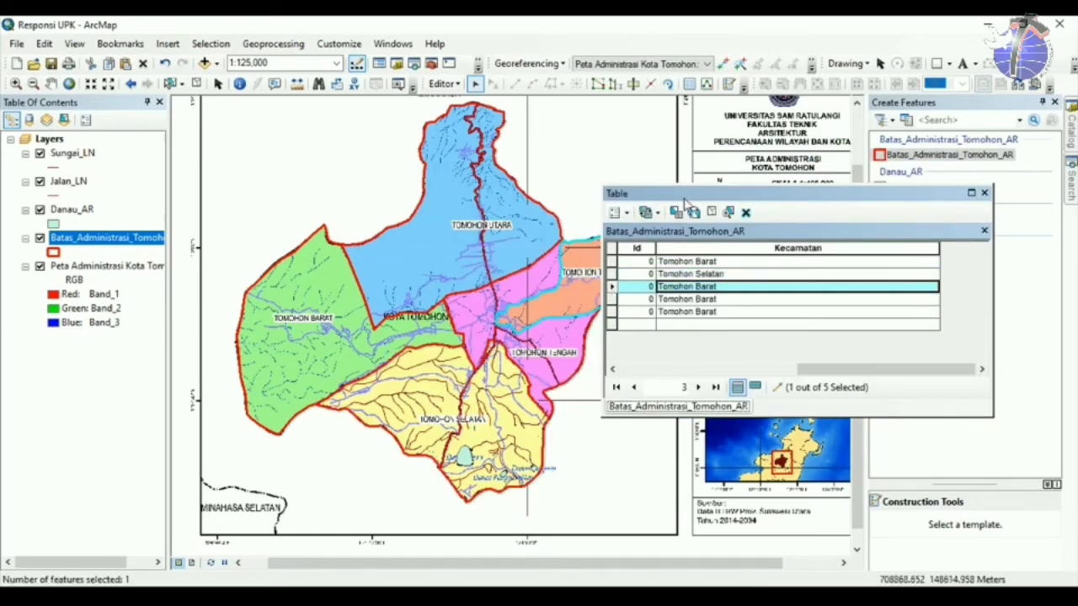
{"action": "left_click_drag", "start_coordinate": [777, 234], "coordinate": [874, 304]}
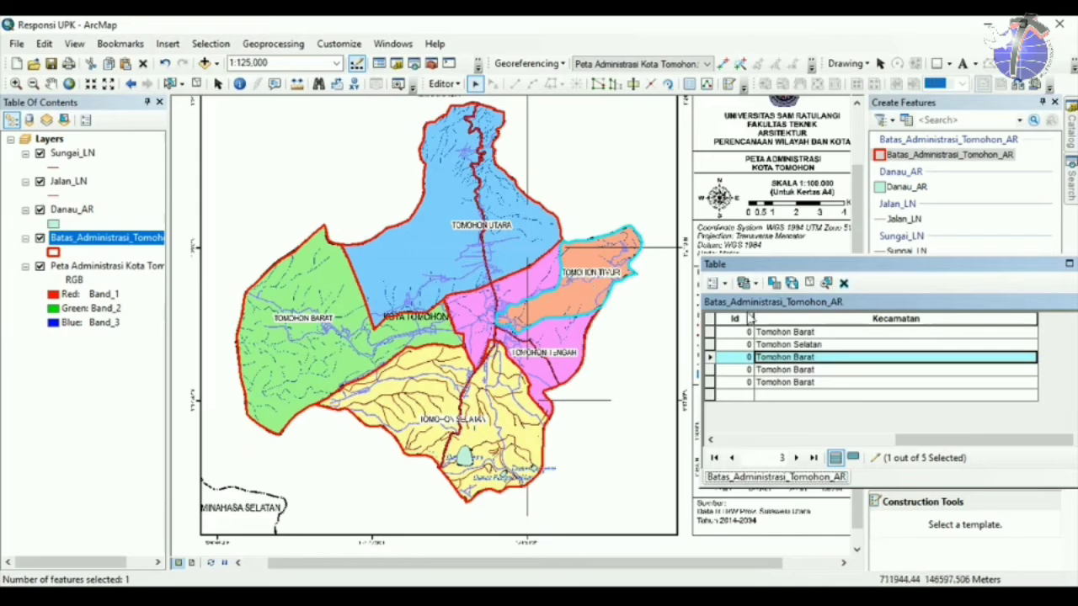
{"action": "left_click_drag", "start_coordinate": [813, 357], "coordinate": [791, 357]}
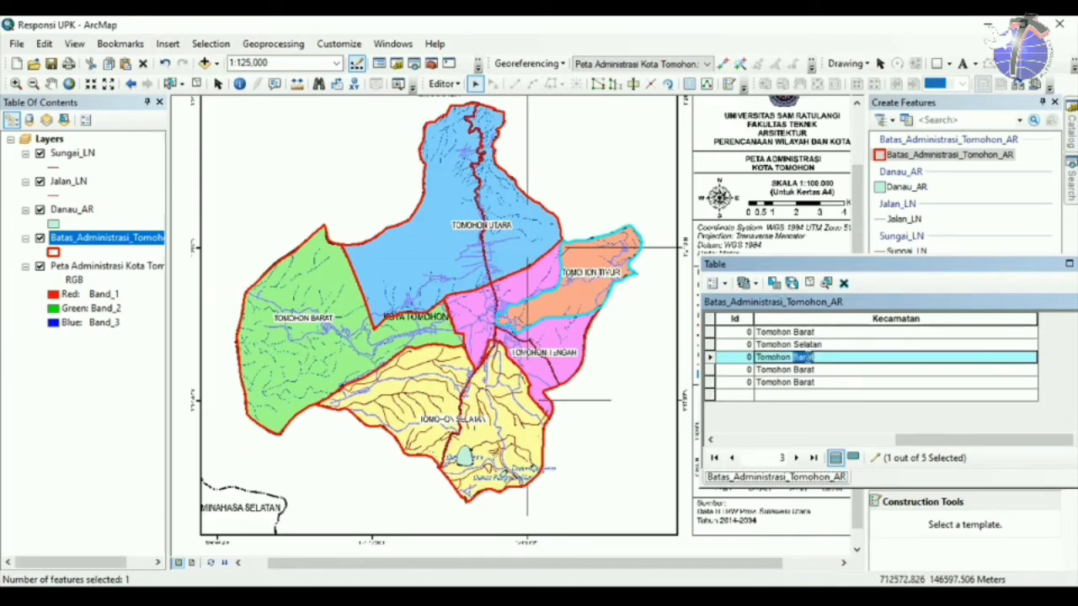
{"action": "type", "text": "Timur"}
{"action": "key", "text": "Return"}
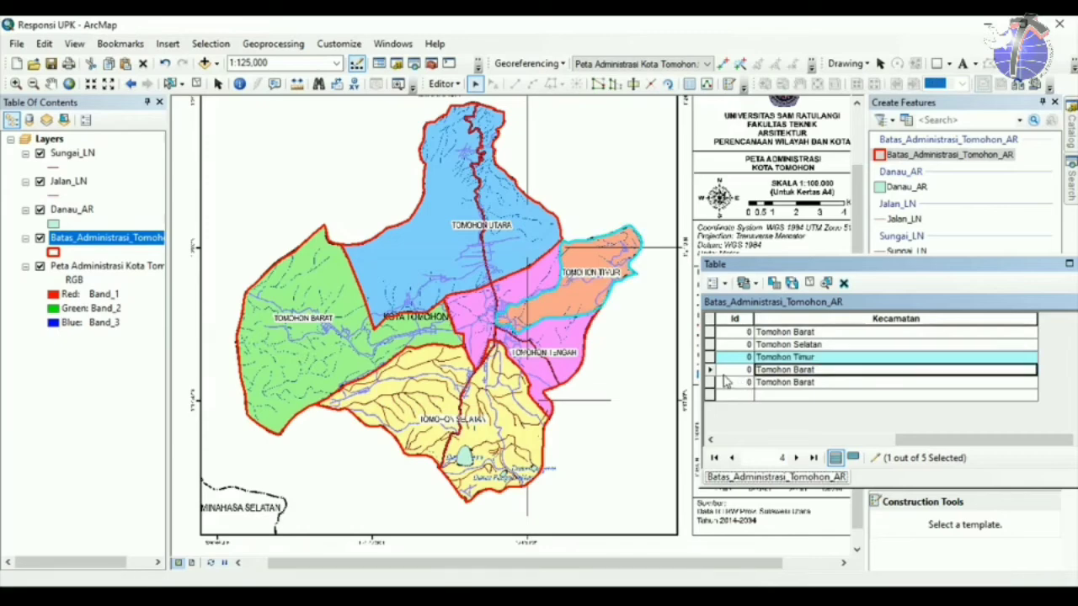
Select the fourth boundary record and change its Kecamatan value to "Tomohon Tengah".
{"action": "left_click", "coordinate": [710, 371]}
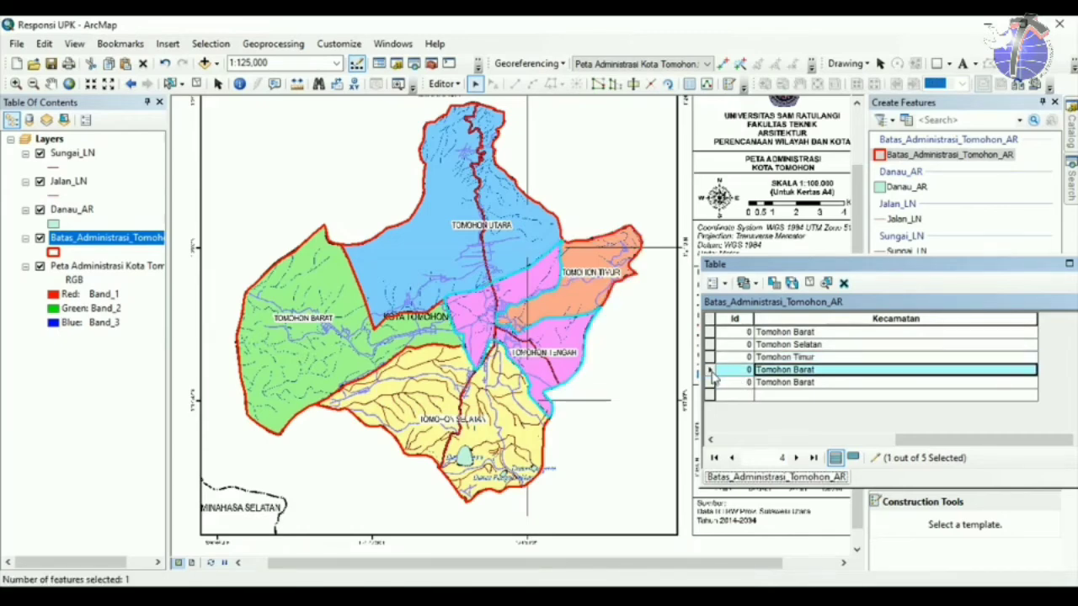
{"action": "double_click", "coordinate": [798, 369]}
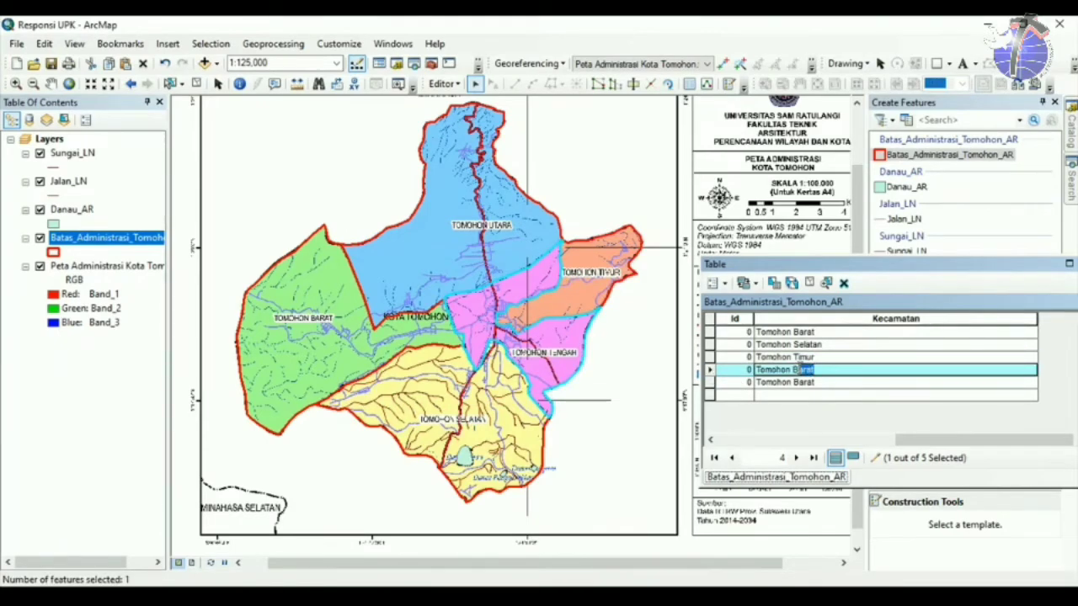
{"action": "type", "text": "Tengah"}
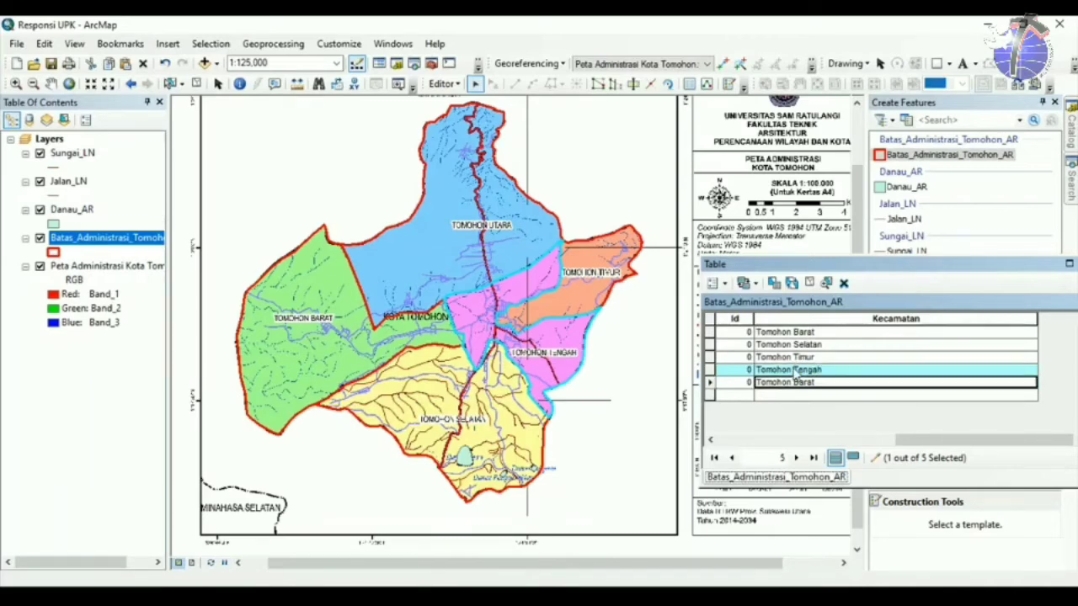
Select the fifth boundary record and change its Kecamatan value to "Tomohon Utara".
{"action": "left_click", "coordinate": [711, 383]}
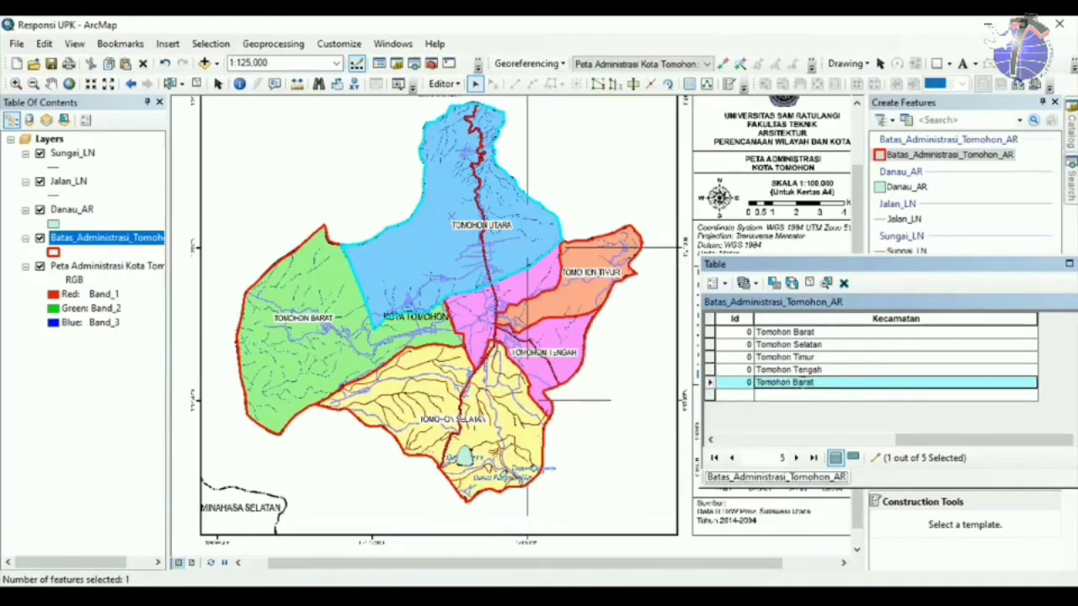
{"action": "double_click", "coordinate": [802, 383]}
{"action": "type", "text": "Utara"}
{"action": "key", "text": "Return"}
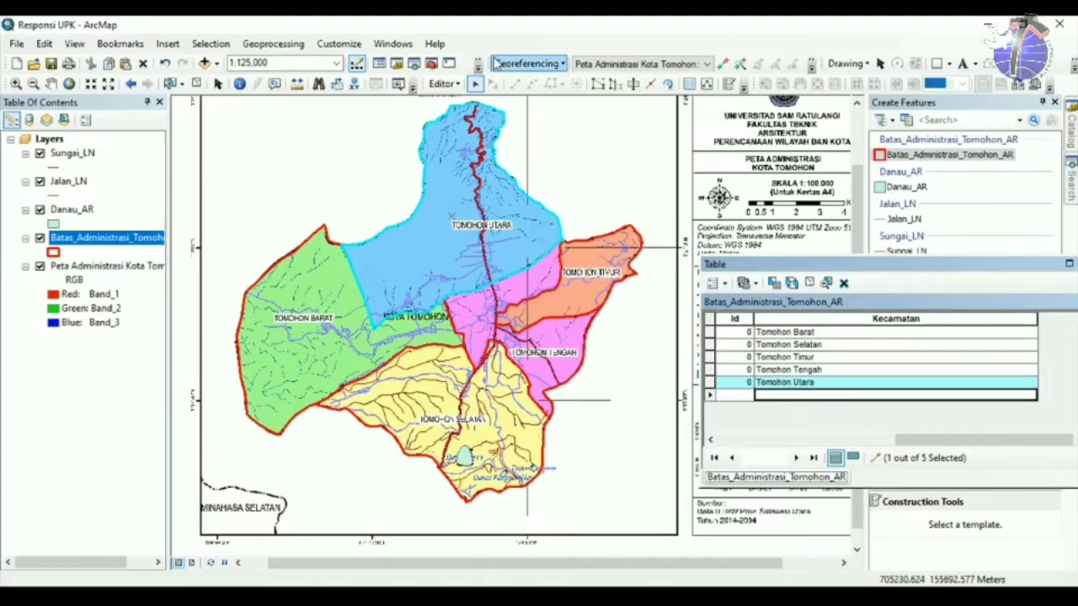
Stop editing with the Kecamatan edits saved, and close the boundary layer's attribute table.
{"action": "left_click", "coordinate": [452, 85]}
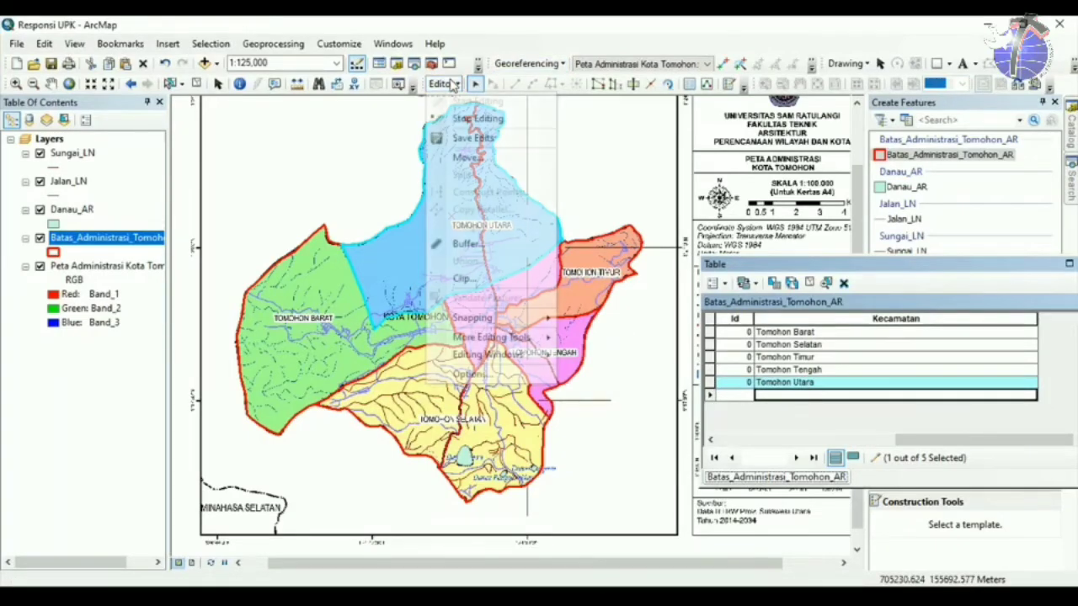
{"action": "left_click", "coordinate": [501, 120]}
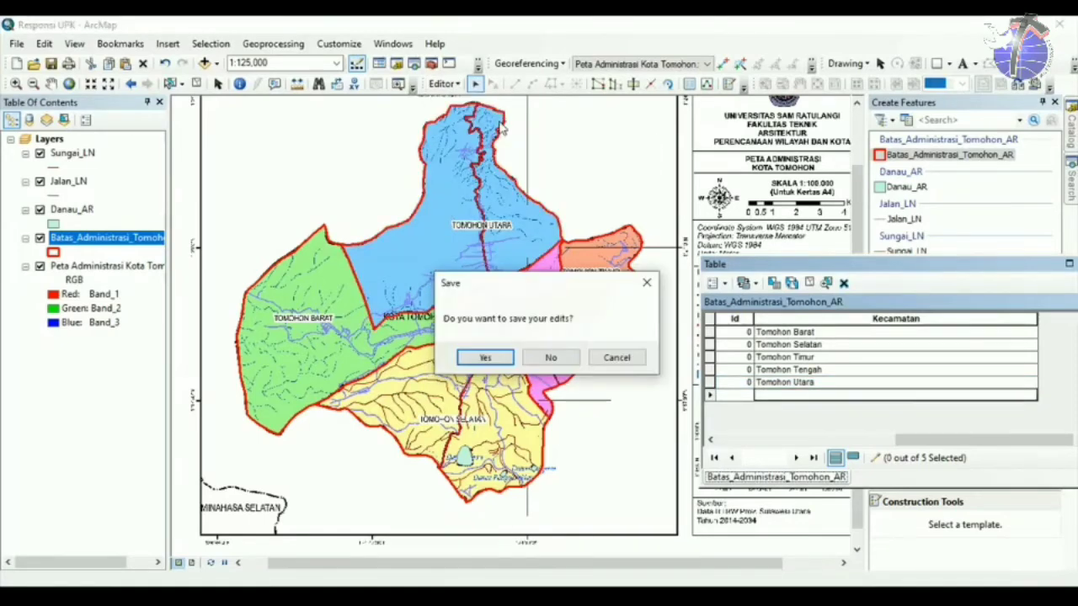
{"action": "left_click", "coordinate": [507, 359]}
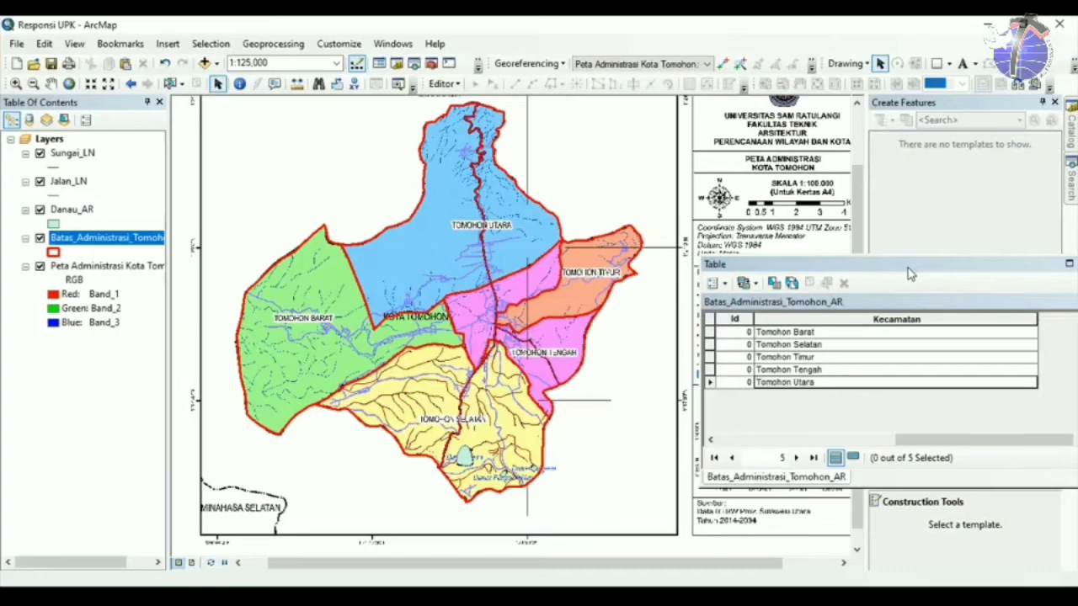
{"action": "left_click_drag", "start_coordinate": [908, 270], "coordinate": [663, 212]}
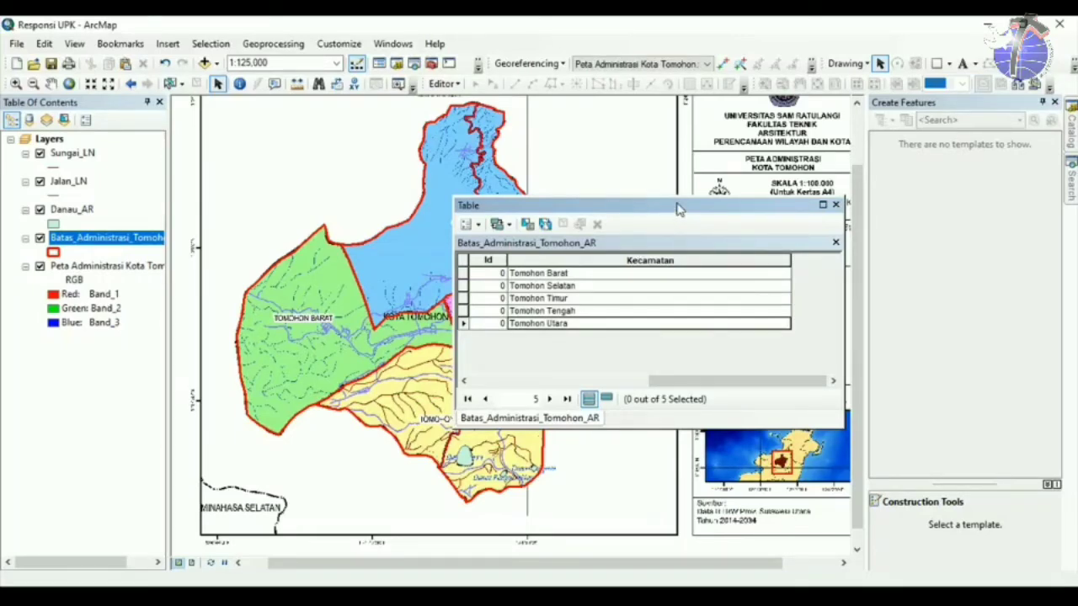
{"action": "left_click", "coordinate": [836, 205]}
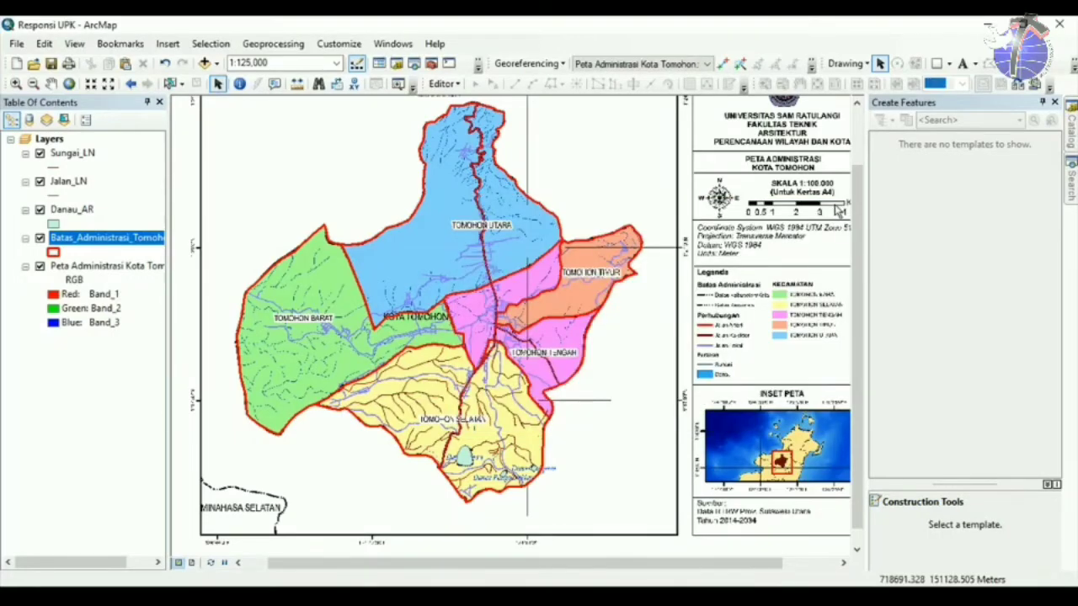
Open the attribute table of the Danau_AR lake layer.
{"action": "left_click", "coordinate": [72, 211]}
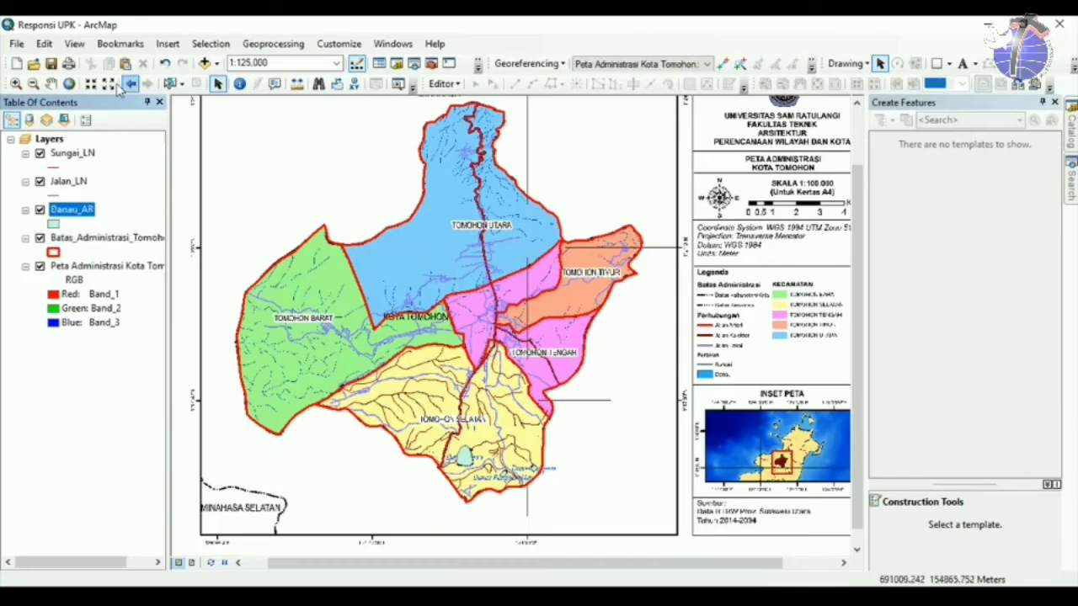
{"action": "left_click", "coordinate": [15, 83]}
{"action": "left_click_drag", "start_coordinate": [432, 404], "coordinate": [582, 529]}
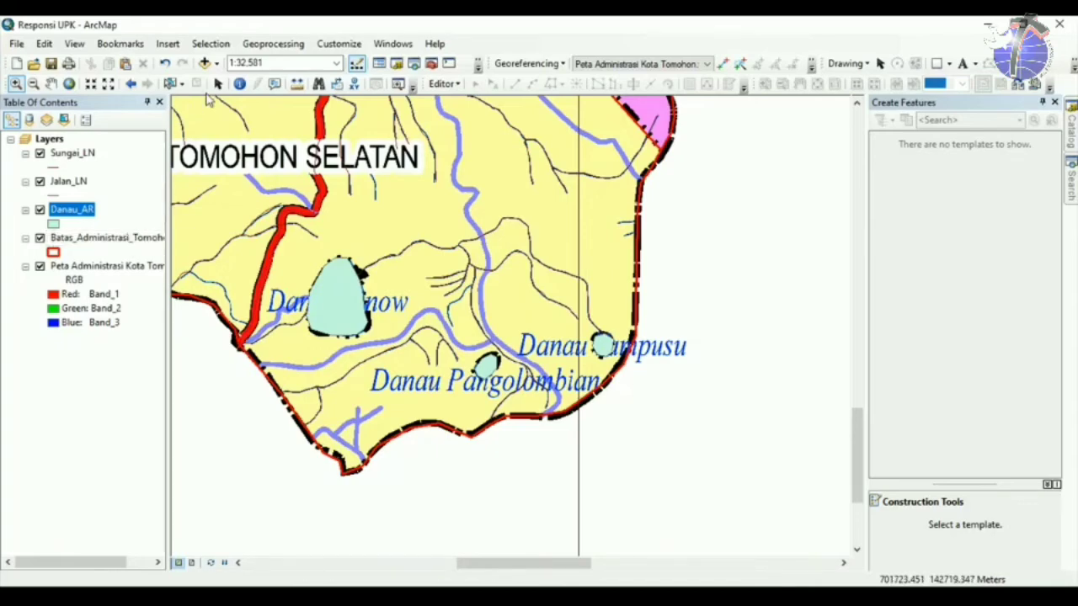
{"action": "left_click", "coordinate": [218, 84]}
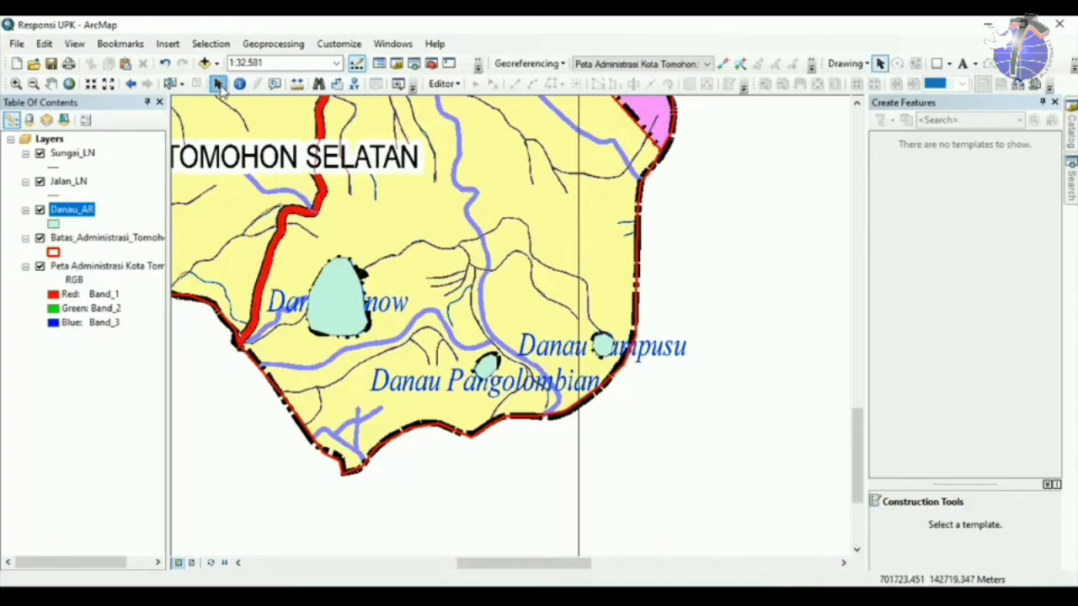
{"action": "right_click", "coordinate": [69, 216]}
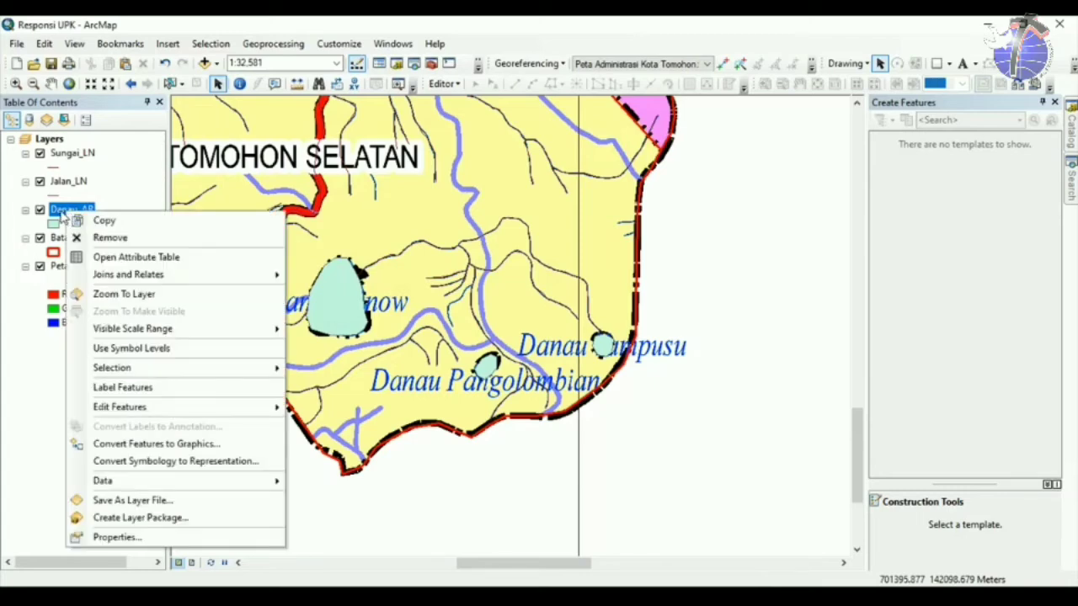
{"action": "left_click", "coordinate": [134, 257]}
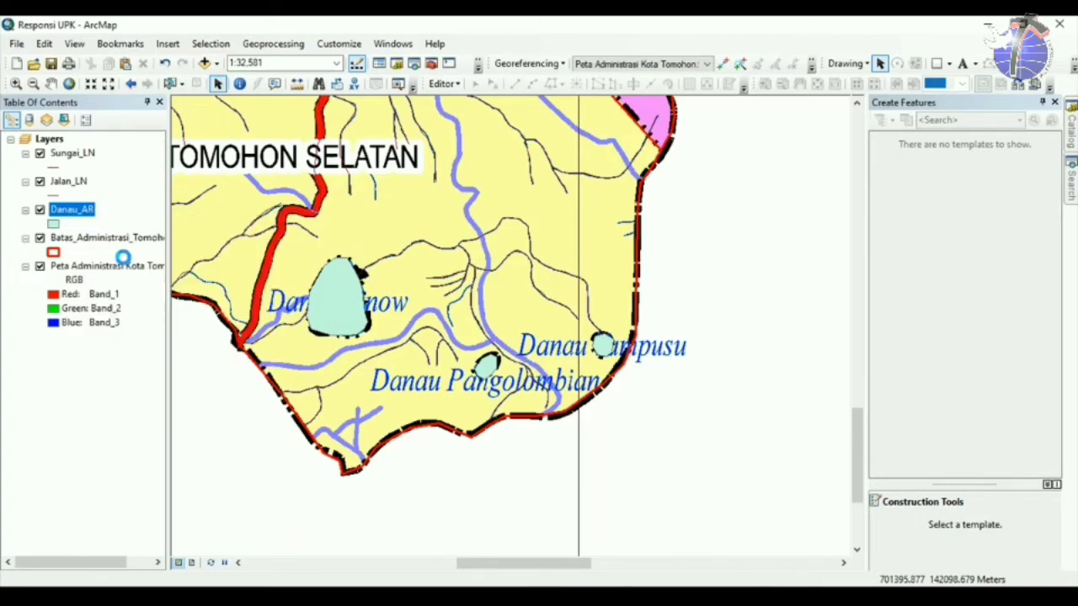
Add a Text field named "Danau" to the lake layer's attribute table.
{"action": "left_click", "coordinate": [468, 223]}
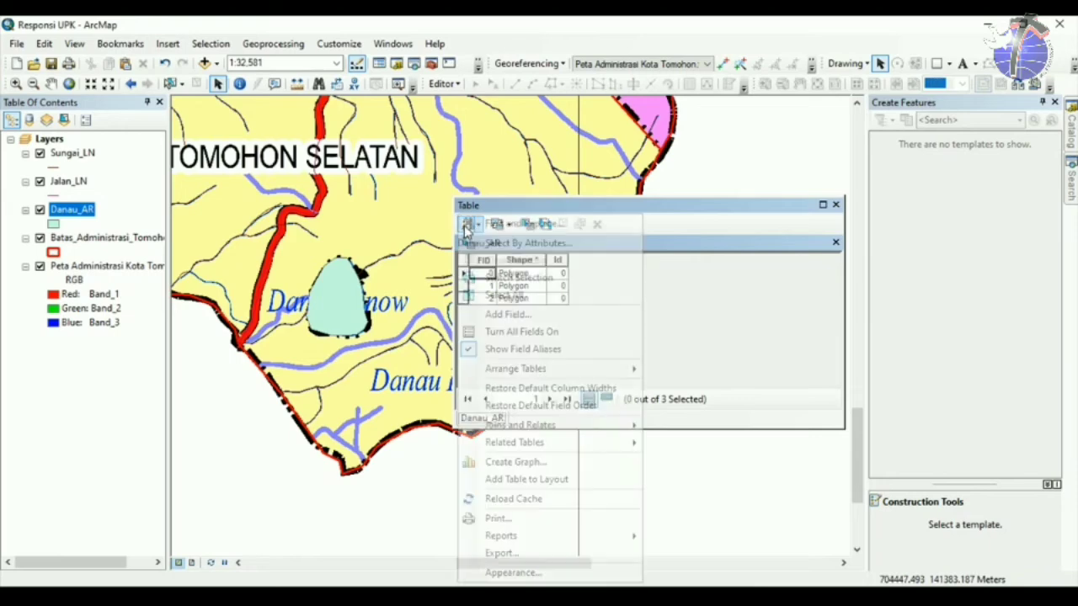
{"action": "left_click", "coordinate": [543, 315]}
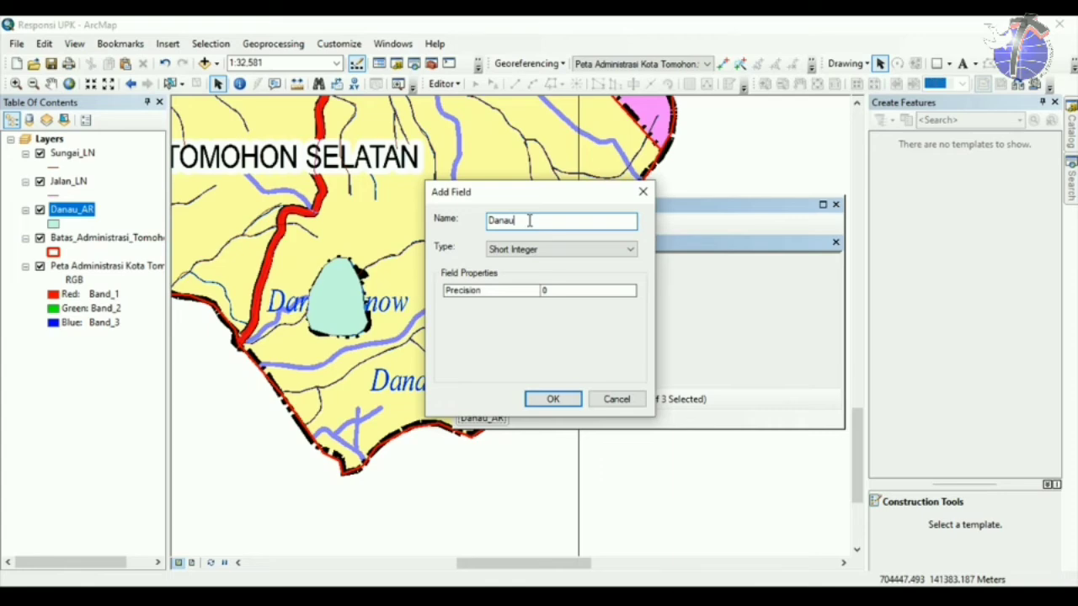
{"action": "left_click", "coordinate": [536, 248]}
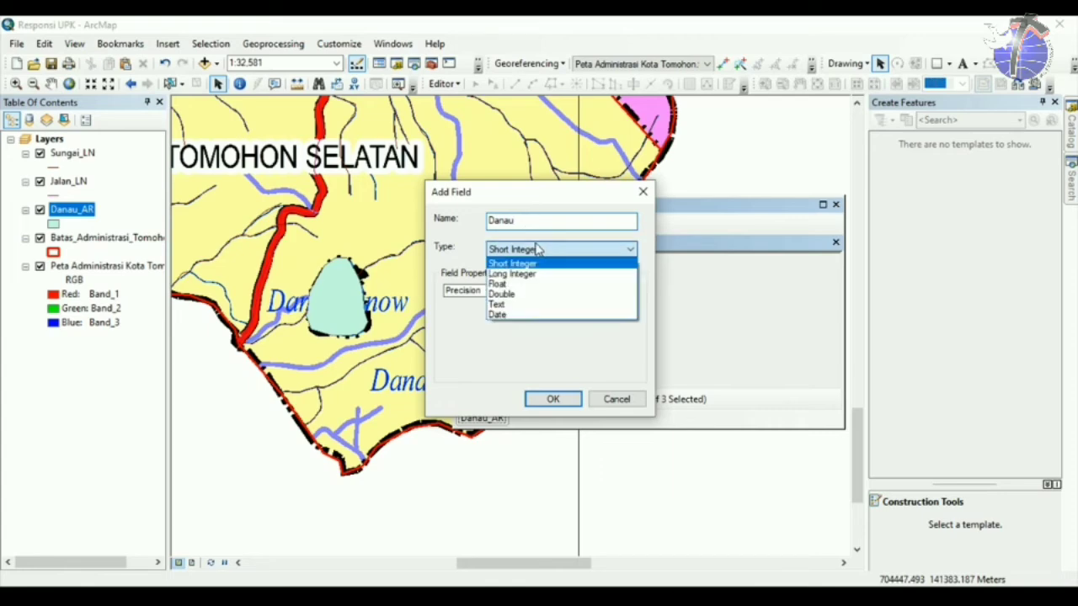
{"action": "left_click", "coordinate": [526, 305]}
{"action": "left_click", "coordinate": [569, 401]}
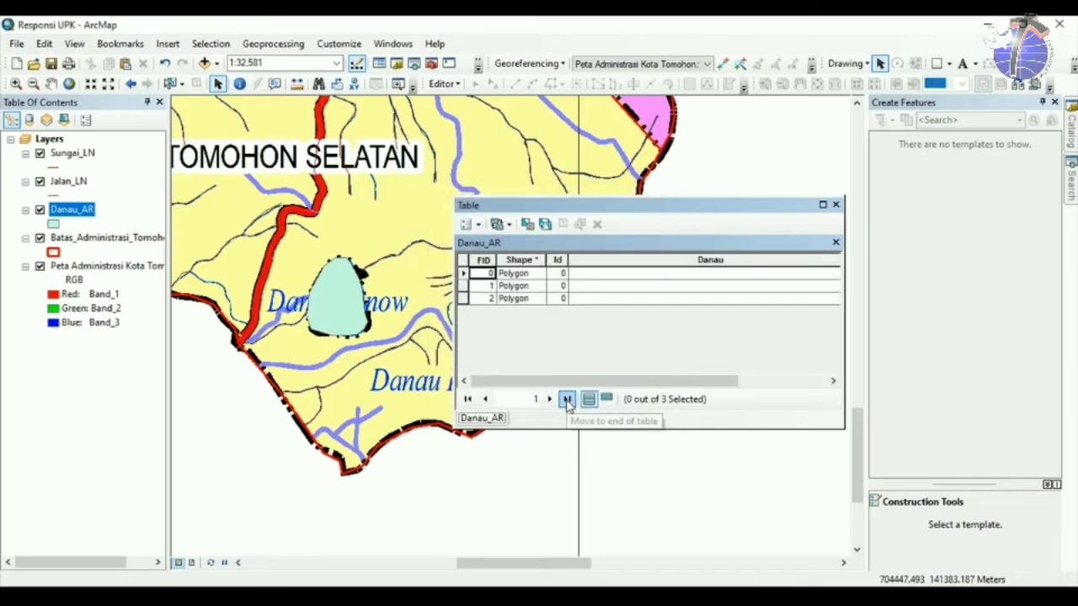
{"action": "left_click", "coordinate": [467, 224]}
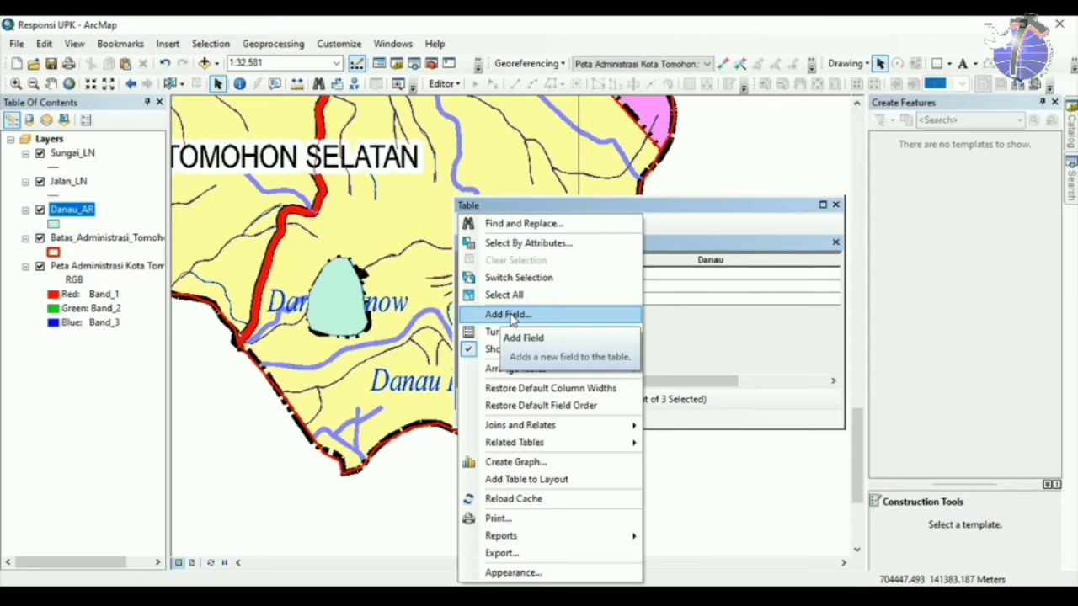
{"action": "left_click", "coordinate": [442, 84]}
{"action": "left_click", "coordinate": [459, 101]}
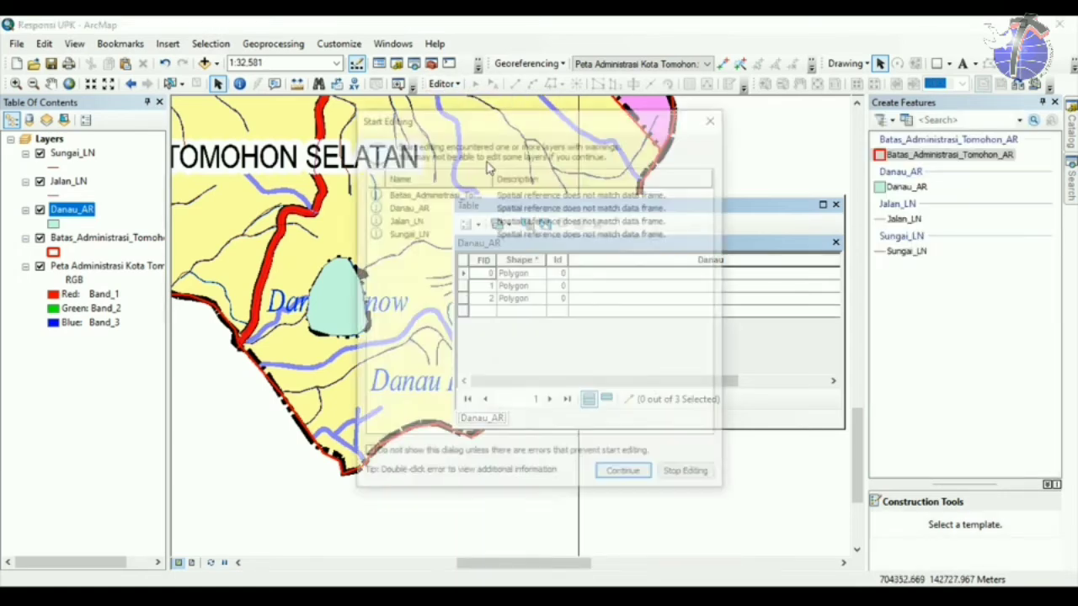
{"action": "left_click", "coordinate": [626, 476]}
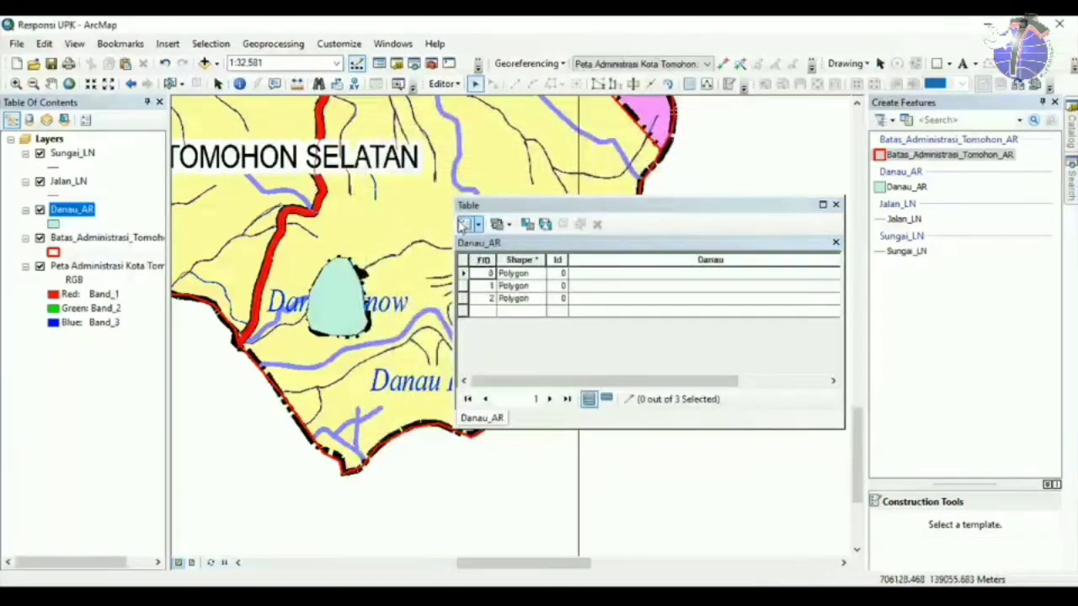
{"action": "left_click", "coordinate": [466, 223]}
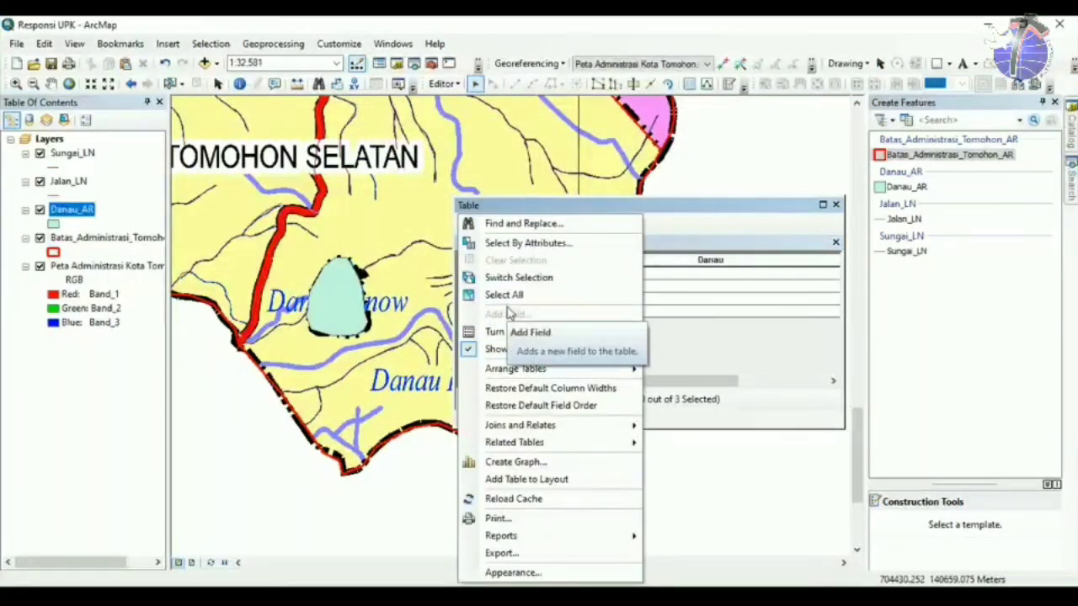
{"action": "left_click", "coordinate": [443, 83]}
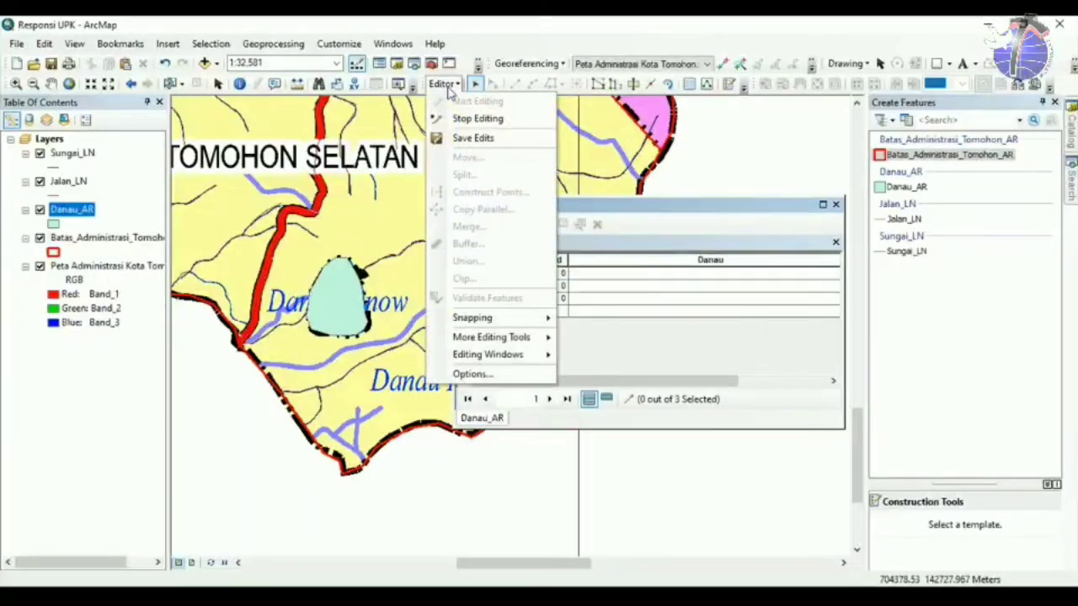
{"action": "left_click", "coordinate": [471, 116]}
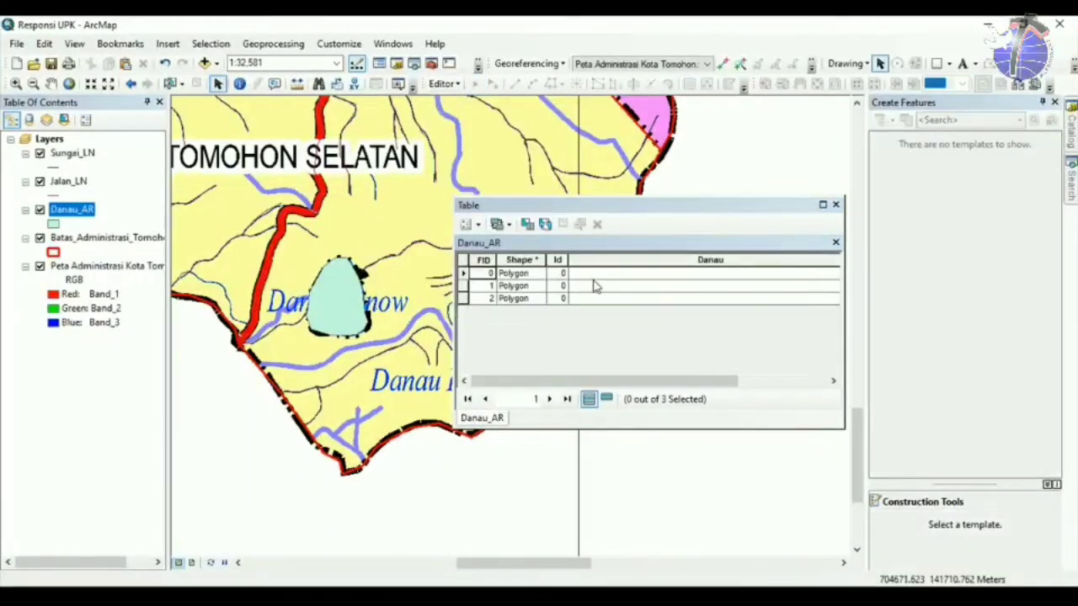
Start an edit session and set the first lake record's Danau value to "Danau Linouw".
{"action": "left_click", "coordinate": [463, 274]}
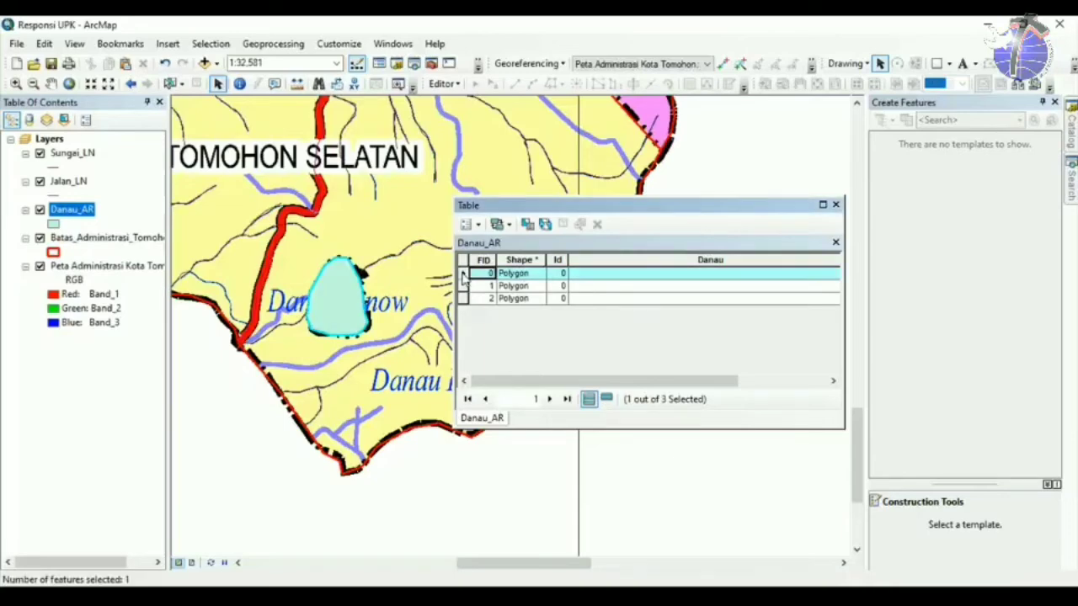
{"action": "left_click", "coordinate": [444, 83]}
{"action": "left_click", "coordinate": [470, 108]}
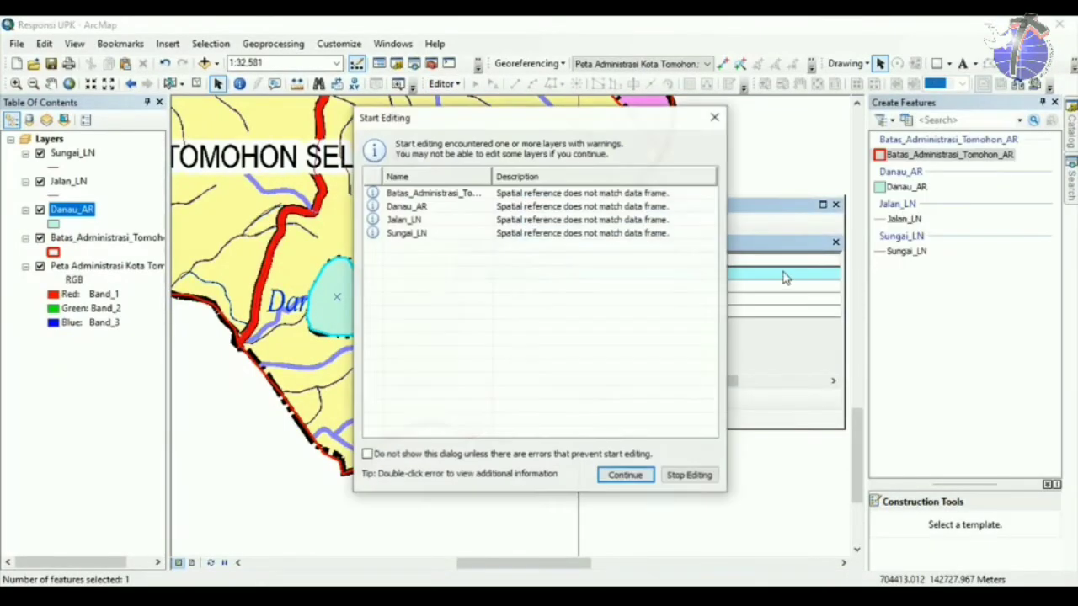
{"action": "left_click", "coordinate": [625, 476]}
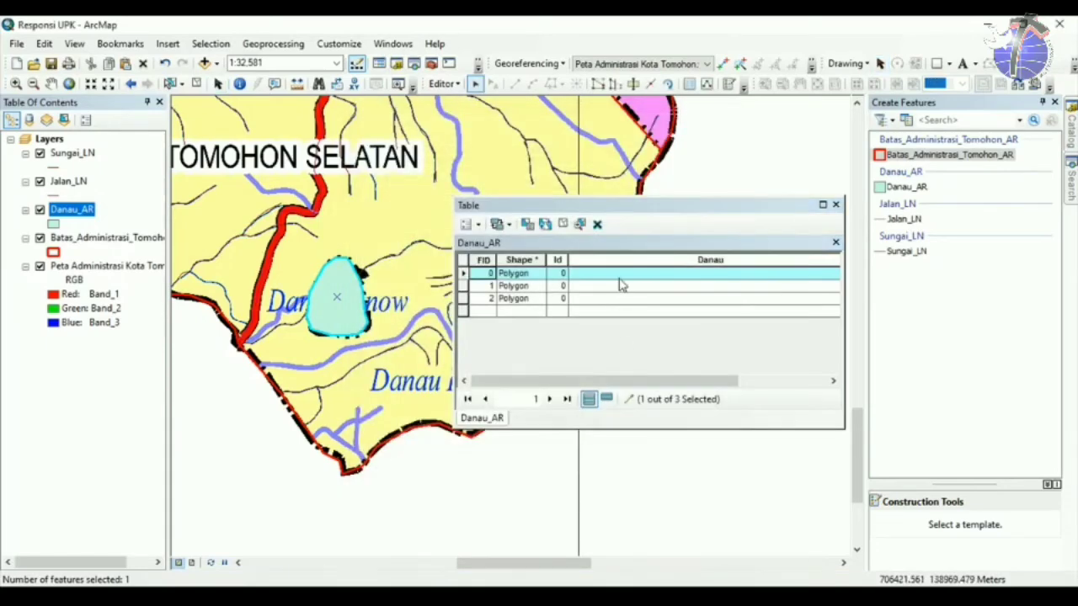
{"action": "left_click", "coordinate": [626, 273]}
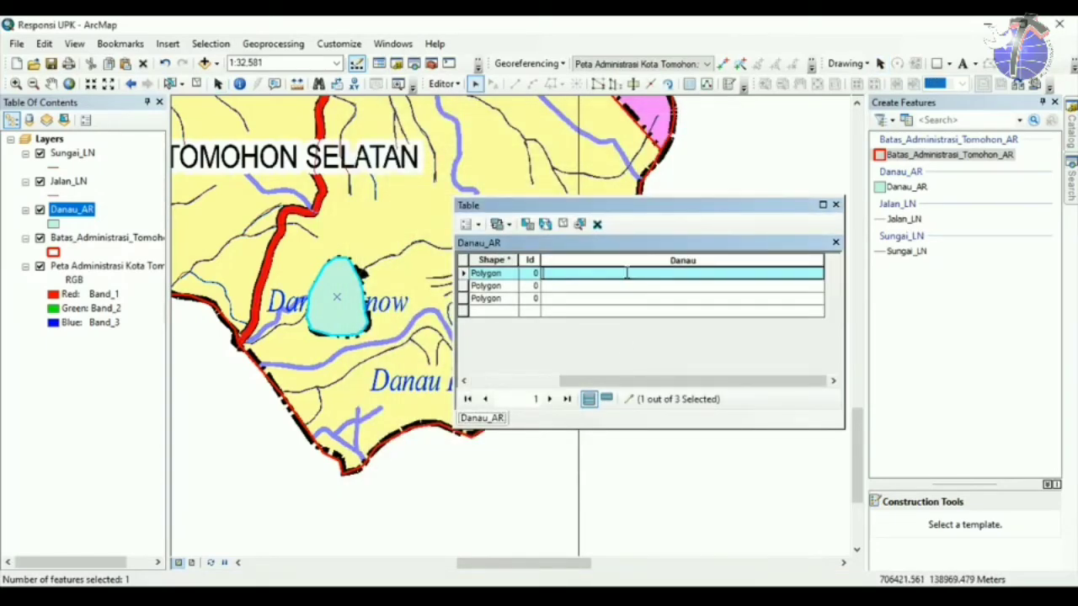
{"action": "key", "text": "Tab"}
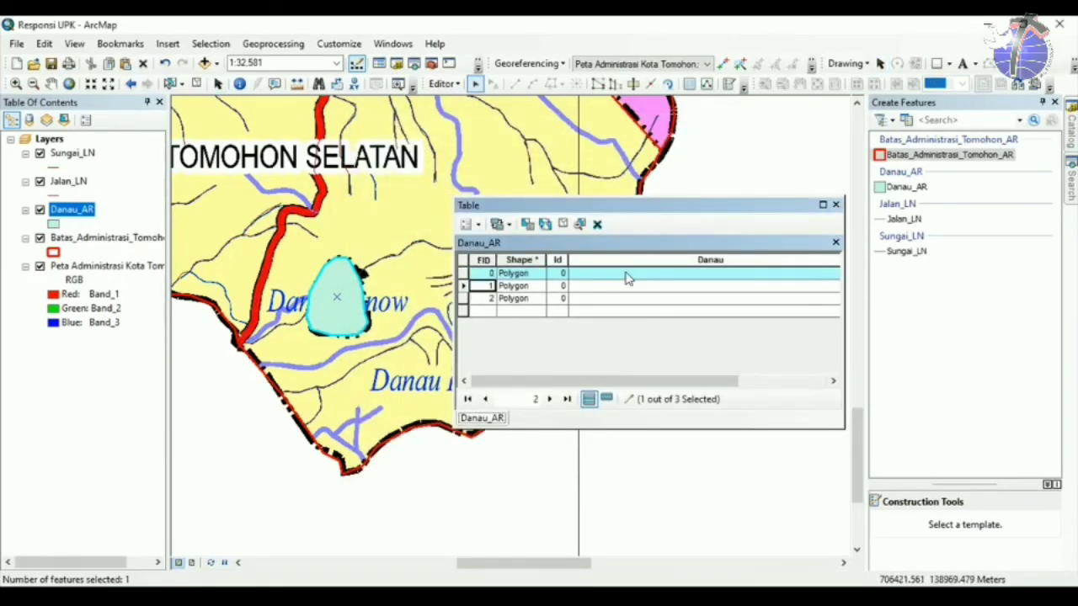
{"action": "left_click", "coordinate": [627, 273]}
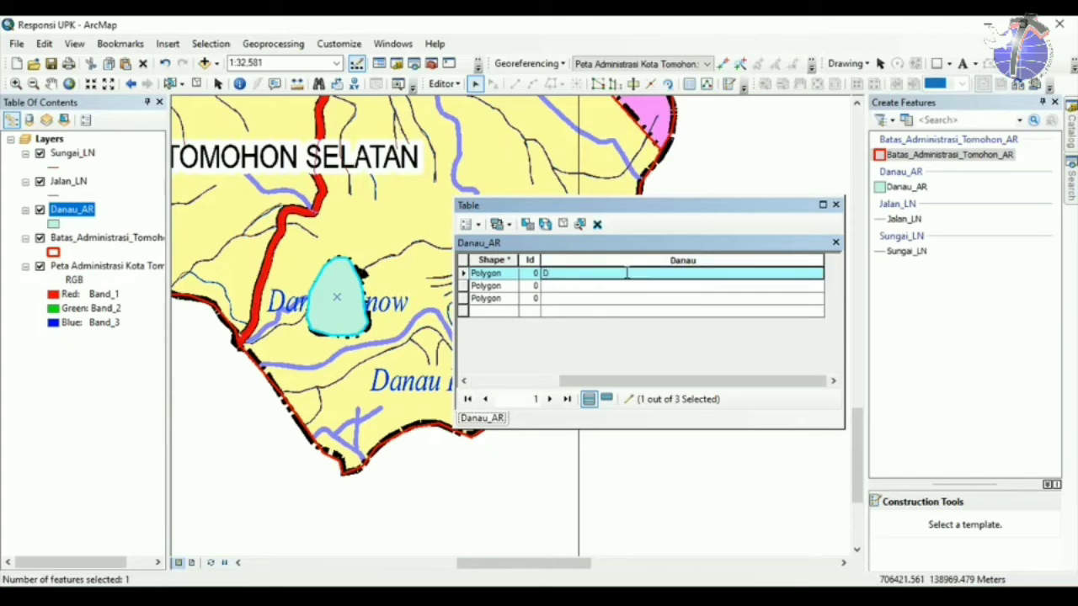
{"action": "type", "text": "Danau Linow"}
{"action": "key", "text": "Return"}
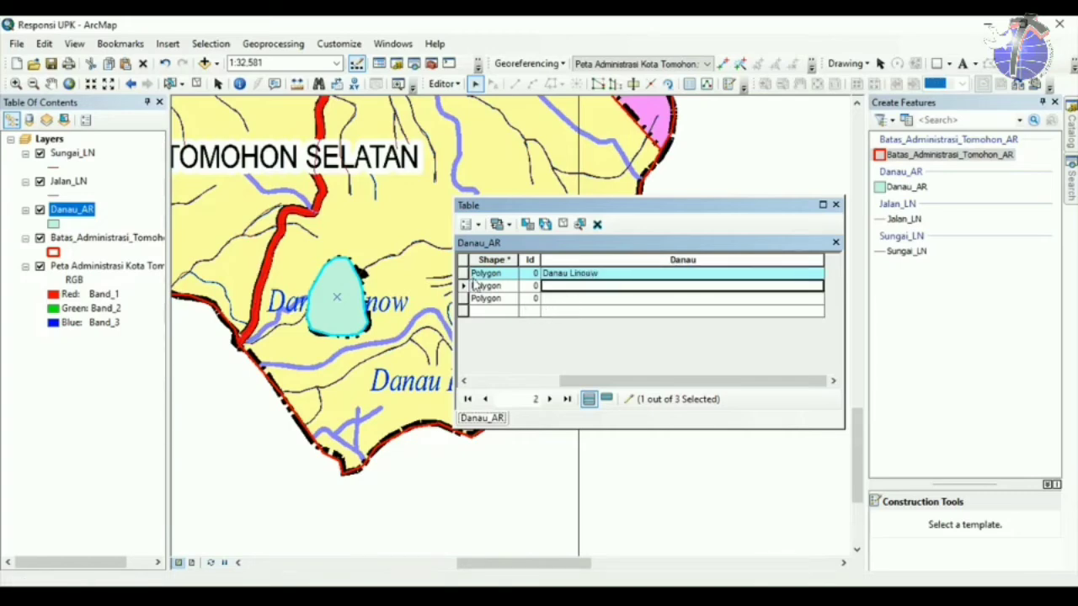
Identify the second lake record on the uncovered map and enter "Danau Pangolombian" as its Danau value.
{"action": "left_click", "coordinate": [463, 287]}
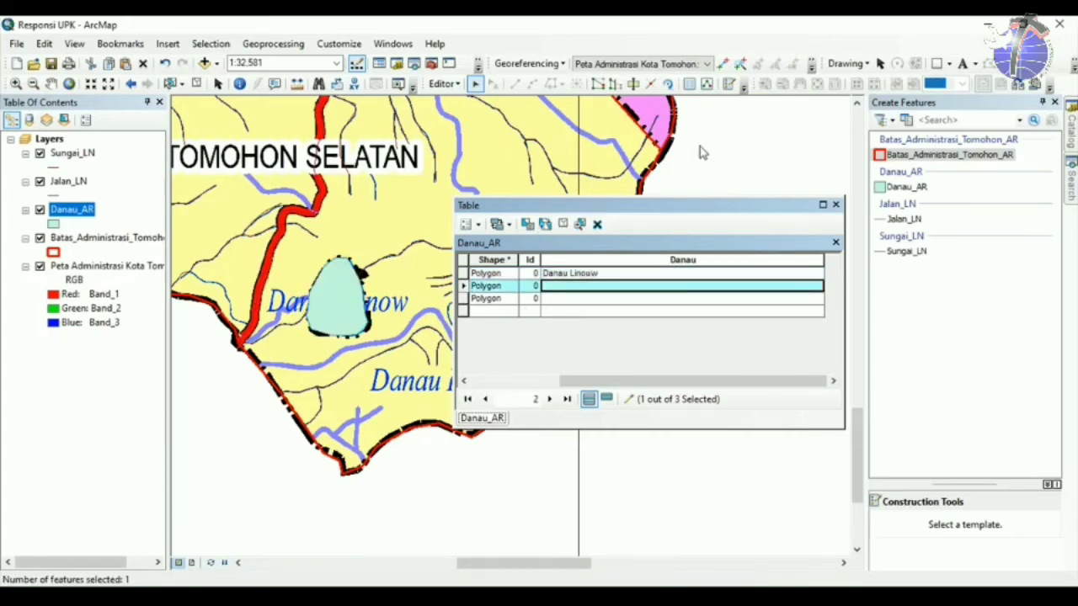
{"action": "left_click_drag", "start_coordinate": [640, 206], "coordinate": [678, 100]}
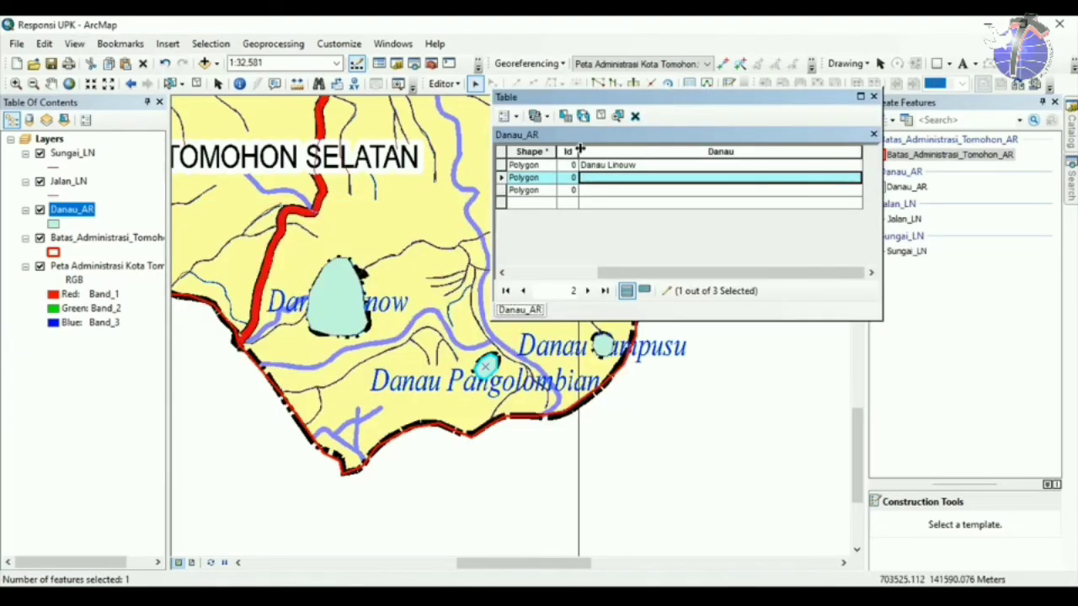
{"action": "left_click", "coordinate": [612, 179]}
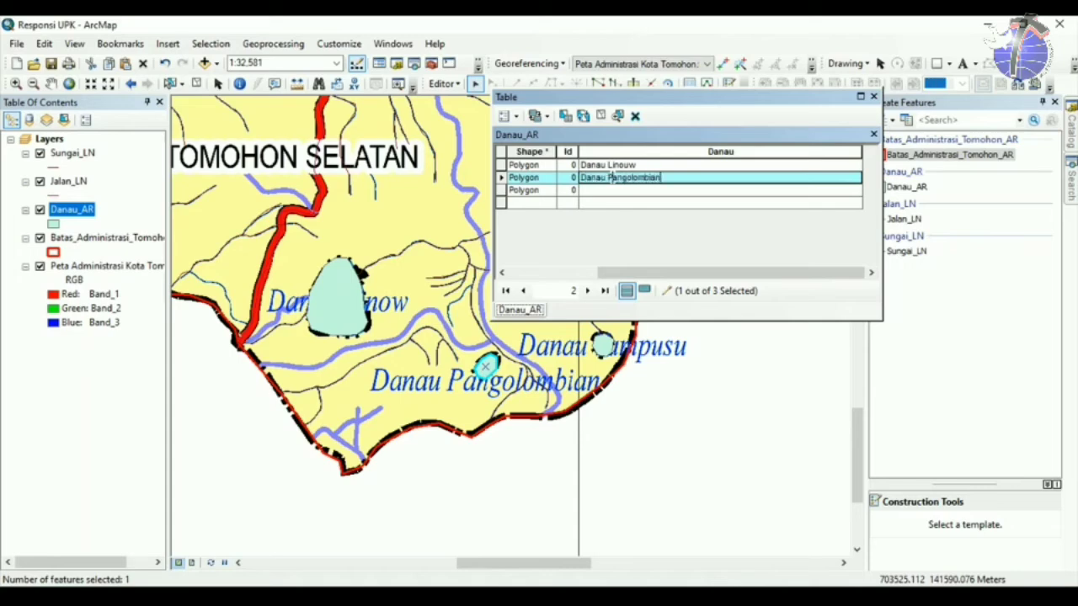
Select the third lake record and enter "Danau Tampusu" as its Danau value.
{"action": "left_click", "coordinate": [507, 191]}
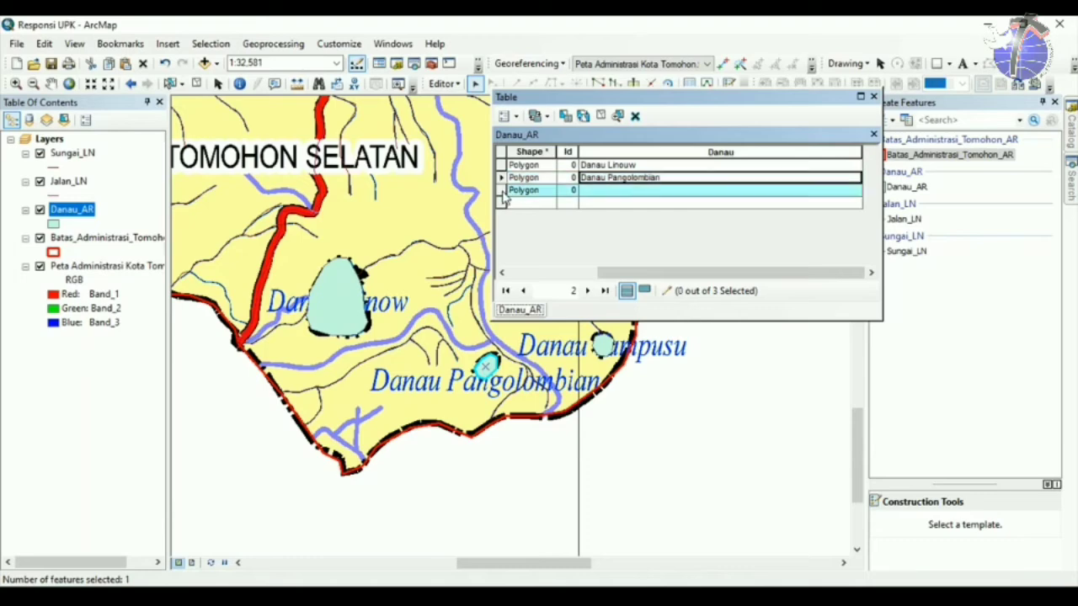
{"action": "left_click", "coordinate": [605, 193]}
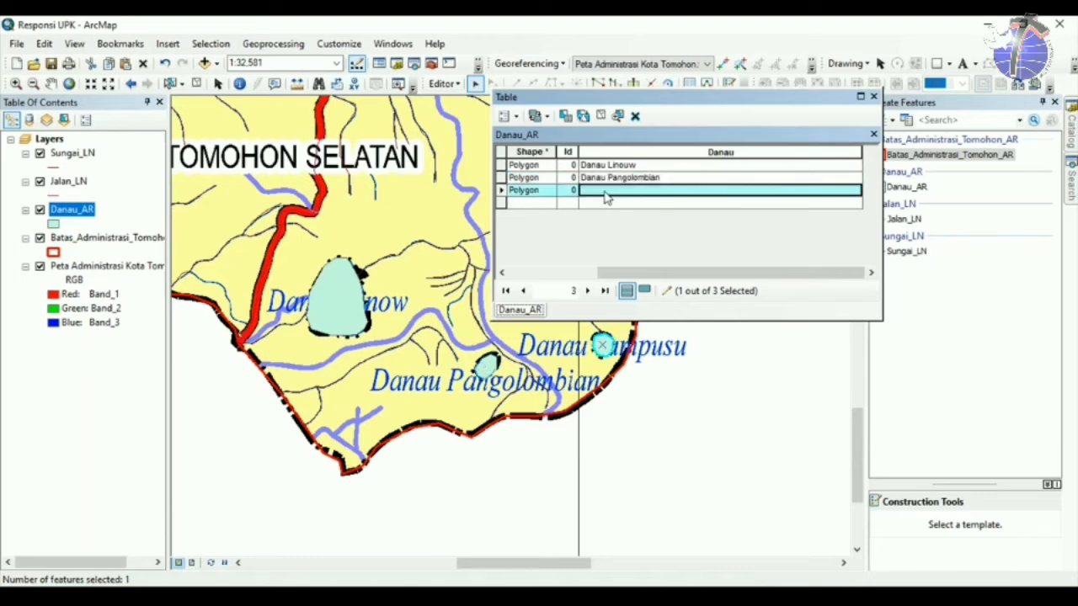
{"action": "type", "text": "Danau Tampusu"}
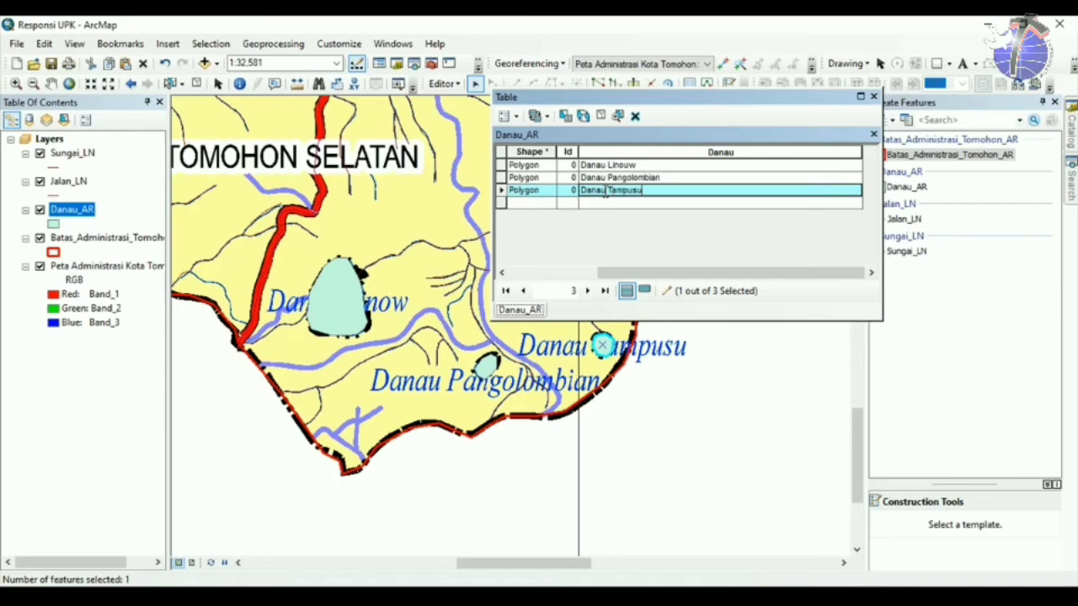
{"action": "key", "text": "Return"}
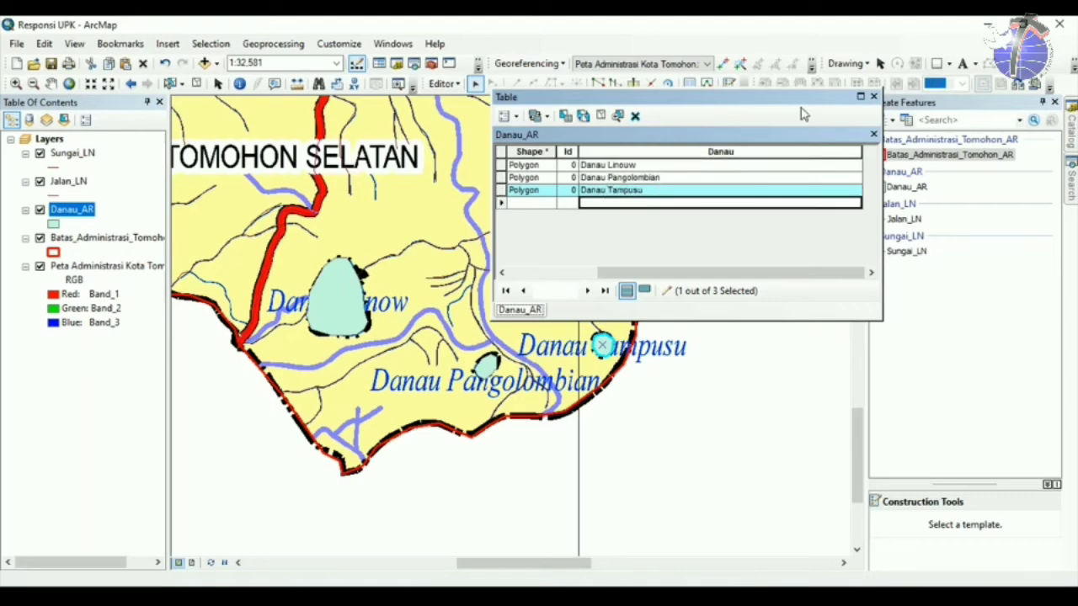
Stop editing with the lake names saved, and close the lake layer's attribute table.
{"action": "left_click", "coordinate": [443, 83]}
{"action": "left_click", "coordinate": [462, 121]}
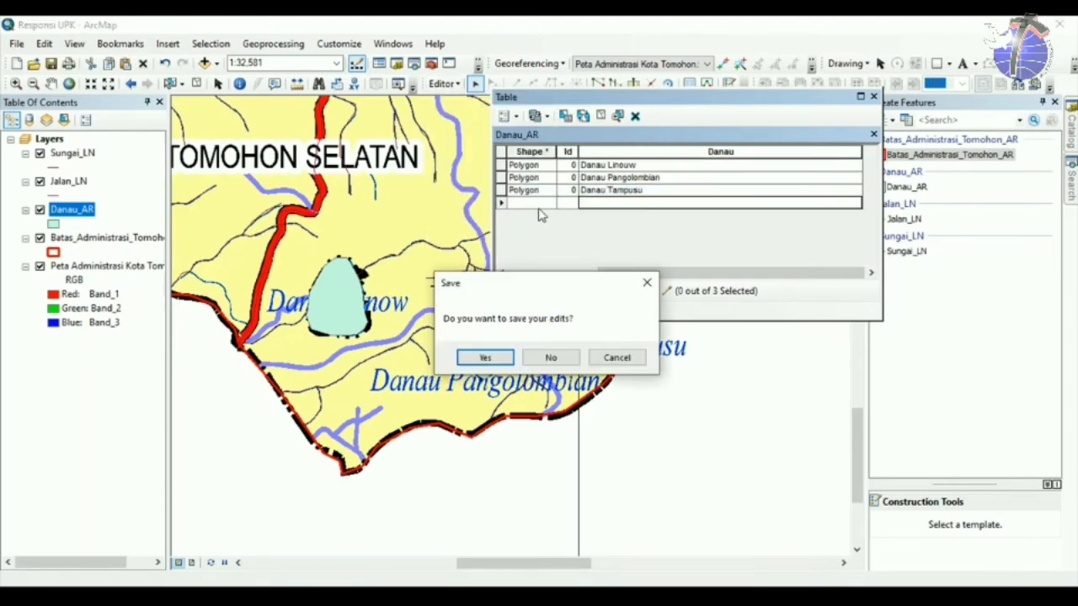
{"action": "key", "text": "Return"}
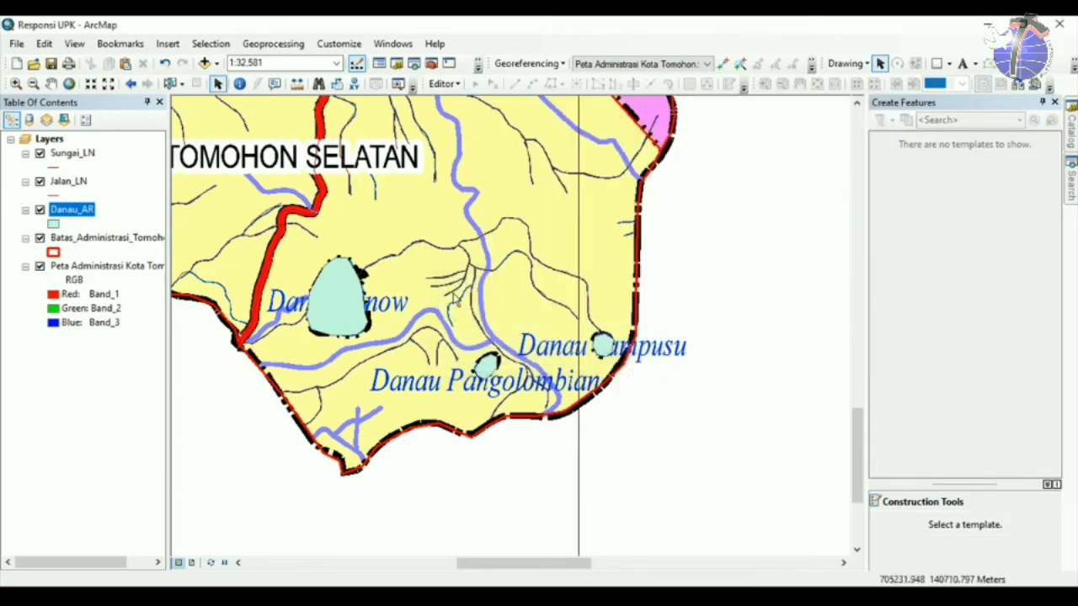
{"action": "left_click", "coordinate": [873, 97]}
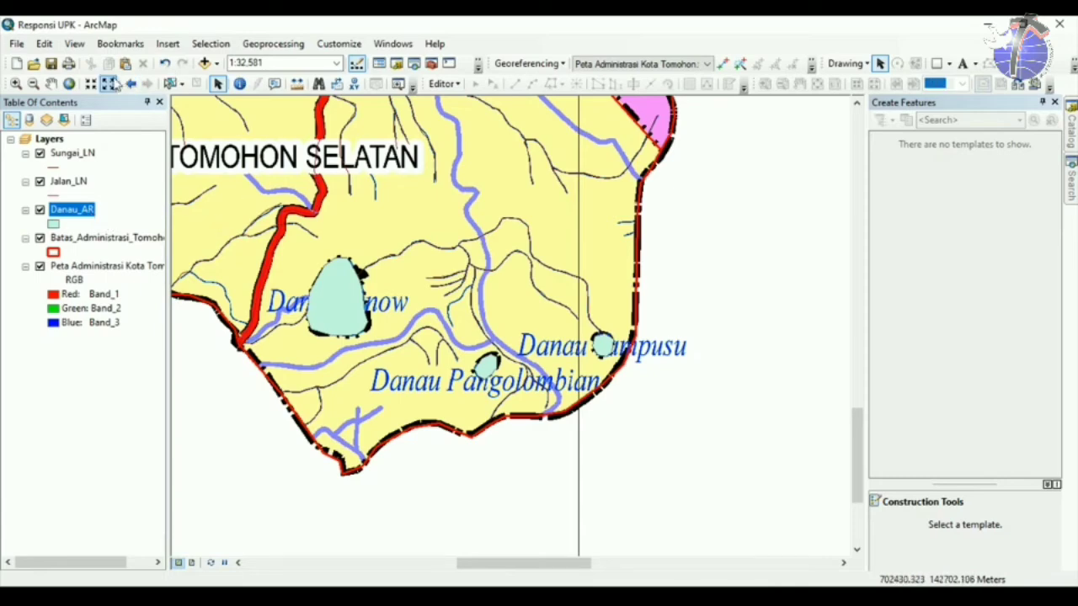
{"action": "left_click", "coordinate": [69, 84]}
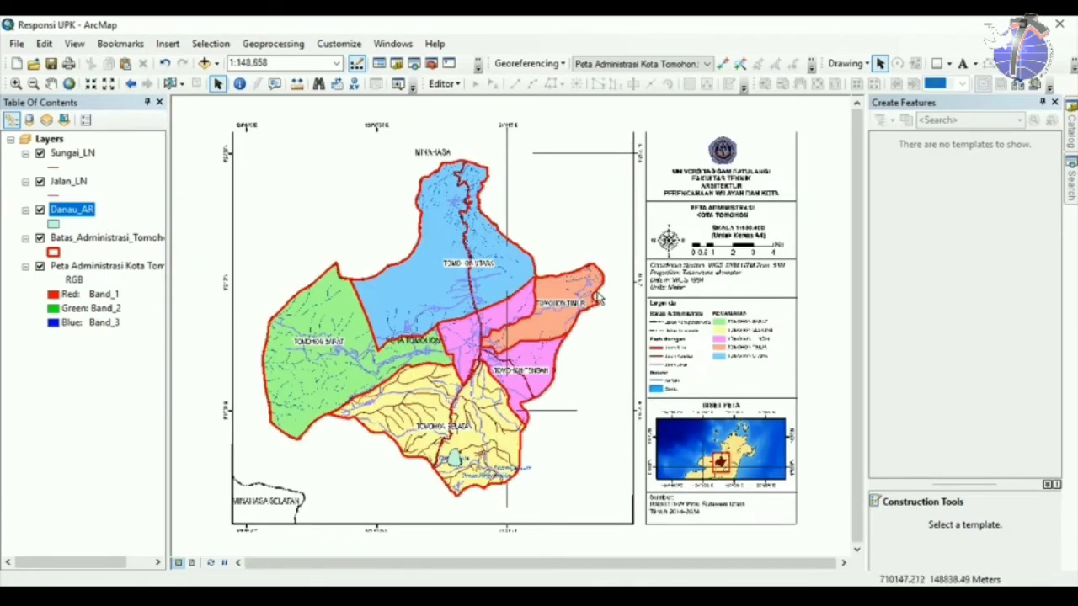